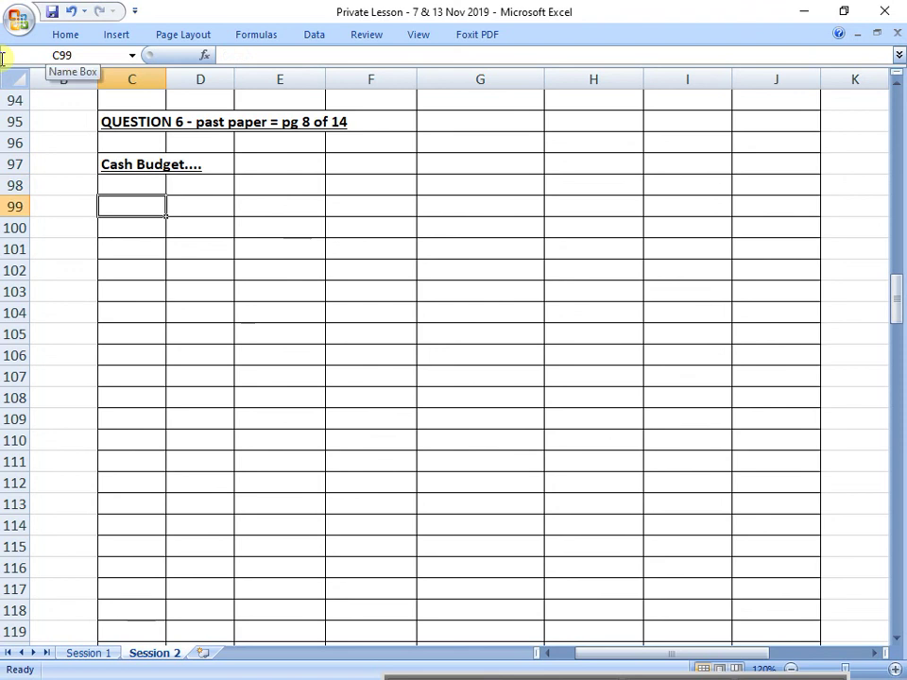
Enter the labels ANSWER SHEET in cell C99 and OPENING BALANCE in cell C101.
text(ANSWER SHEET)
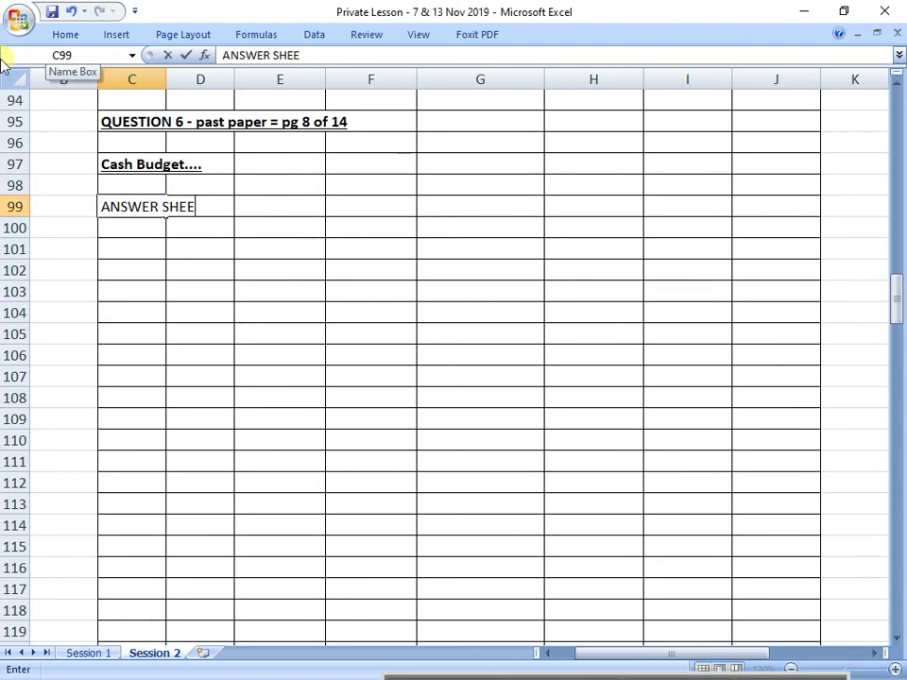
key(Return)
key(Return)
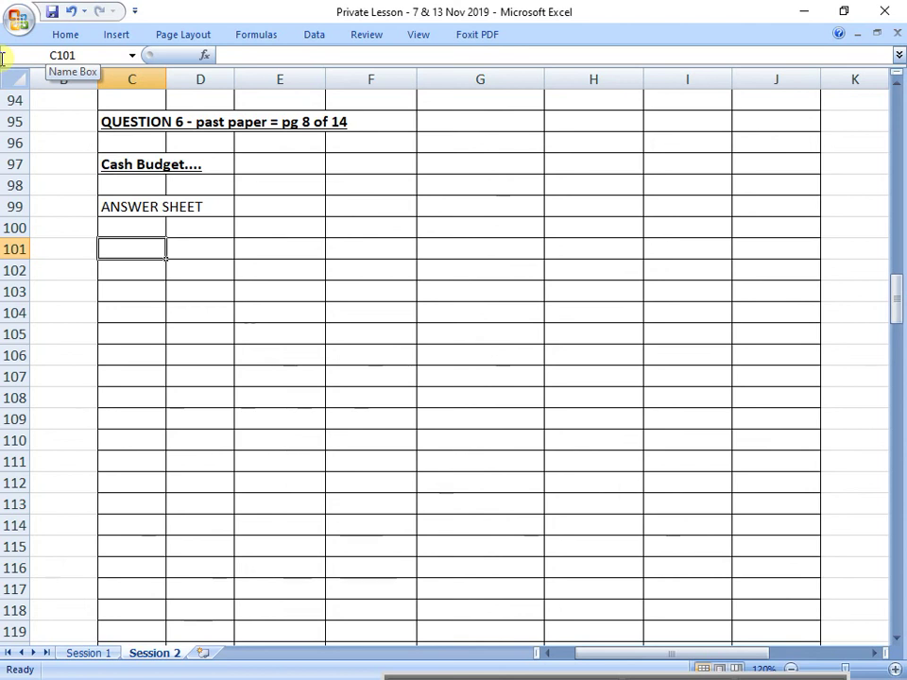
text(OPENING BALANCE)
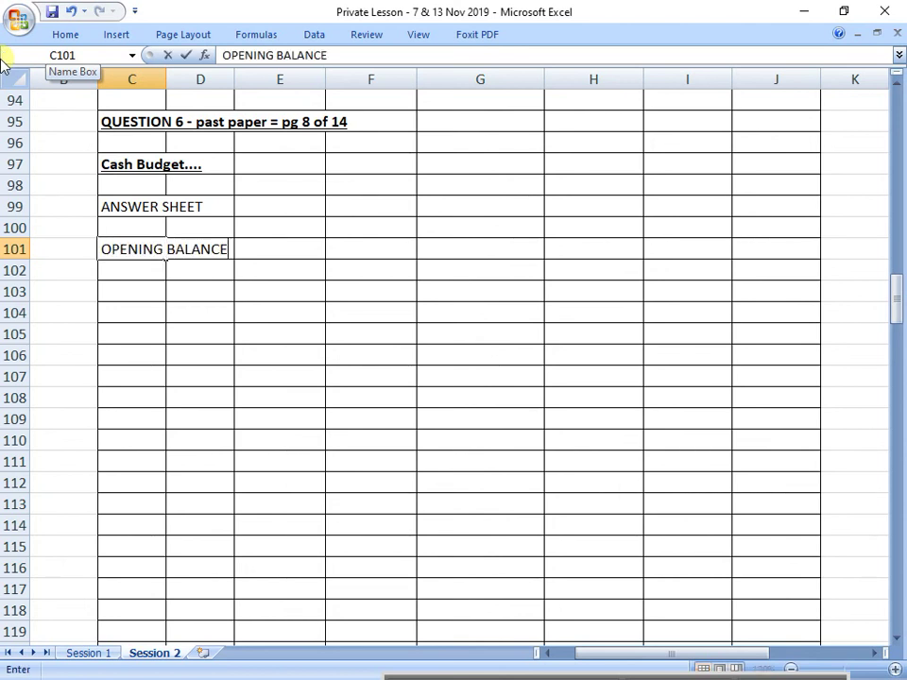
Enter the month headings SEPTEMBER in H99 and OCTOBER in I99, on the ANSWER SHEET row.
key(Right)
key(Right)
key(Right)
key(Right)
key(Right)
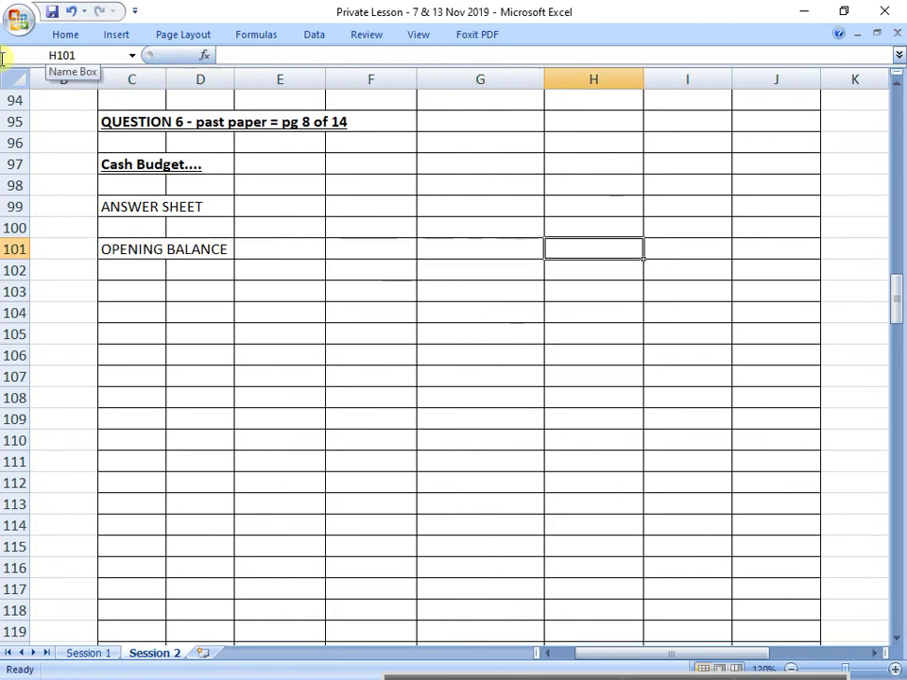
key(Up)
key(Up)
key(Up)
key(Down)
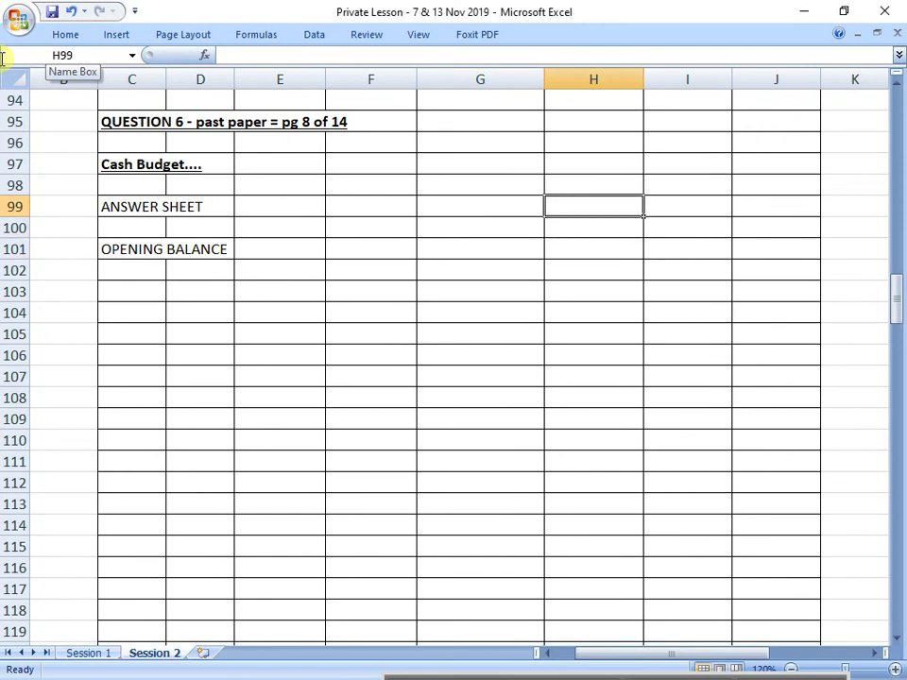
text(SEPTEMBER)
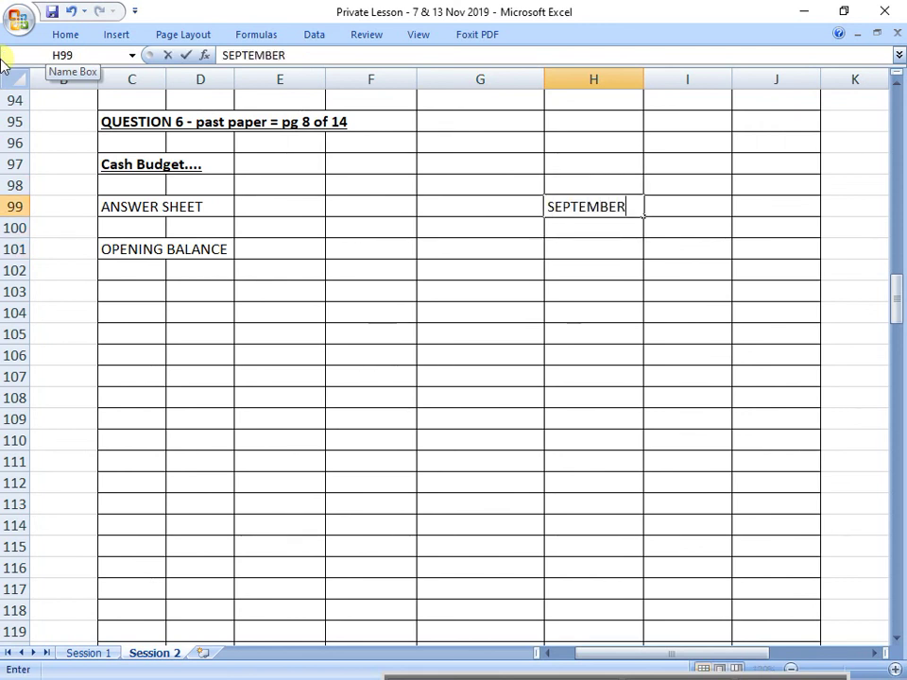
key(Right)
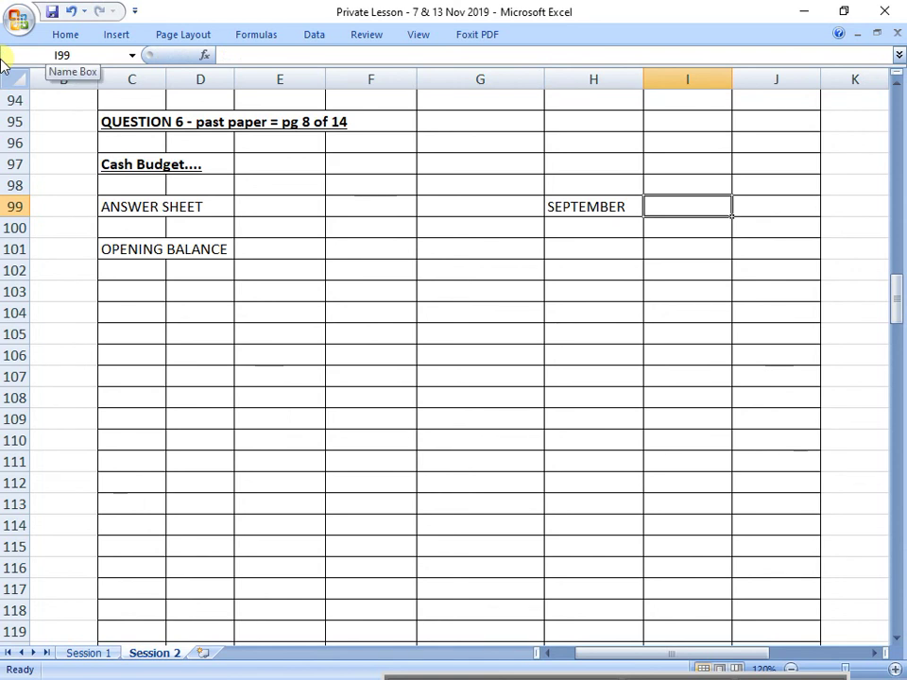
text(OCTO)
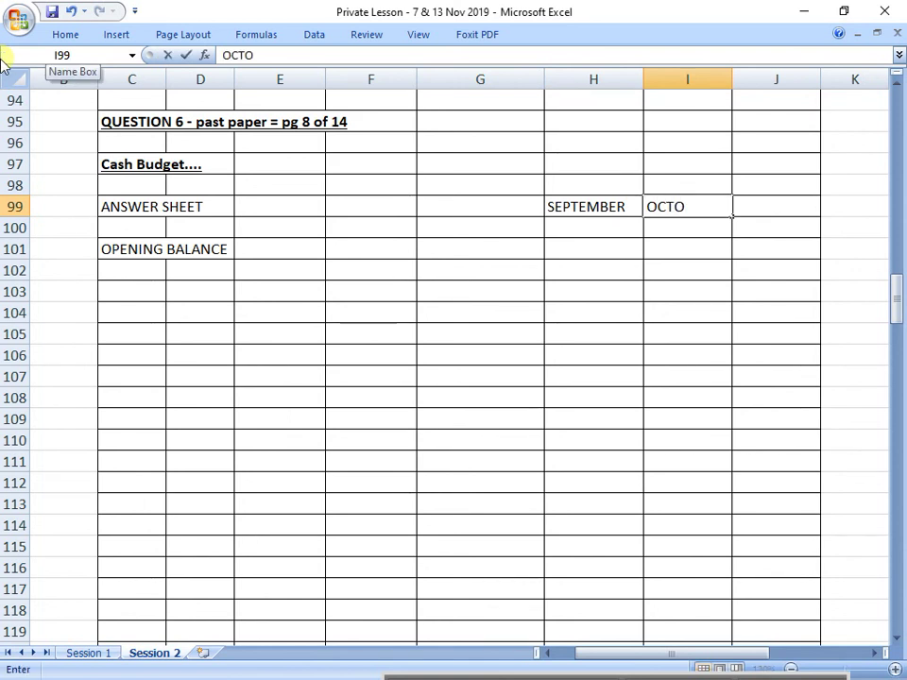
text(BER)
key(Down)
Add the RECEIPTS heading in C103 and the CASH RECEIPTS line directly below it in C104.
key(Down)
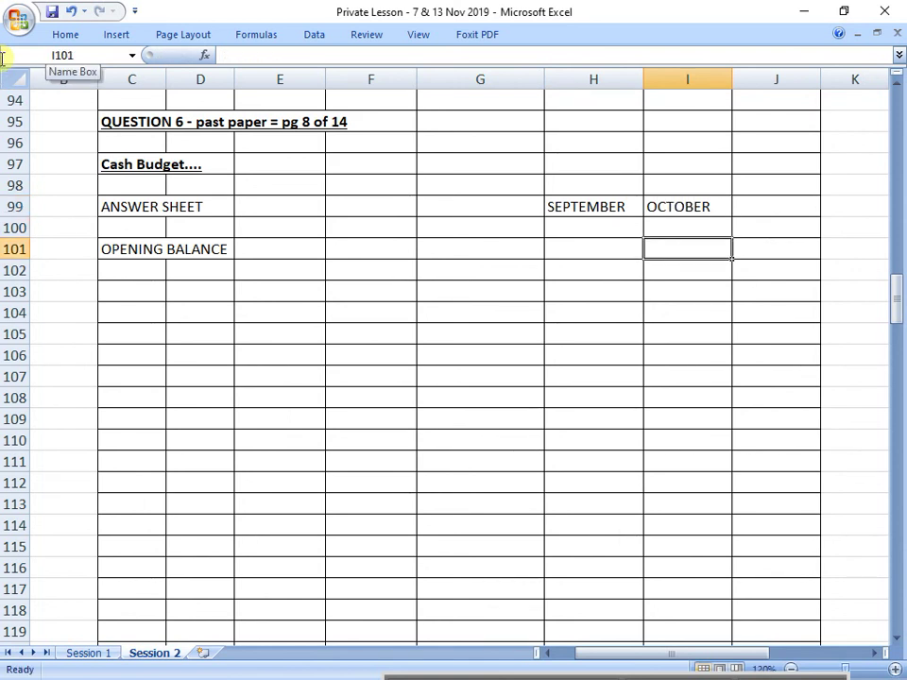
key(Left)
key(Left)
key(Left)
key(Left)
key(Left)
key(Left)
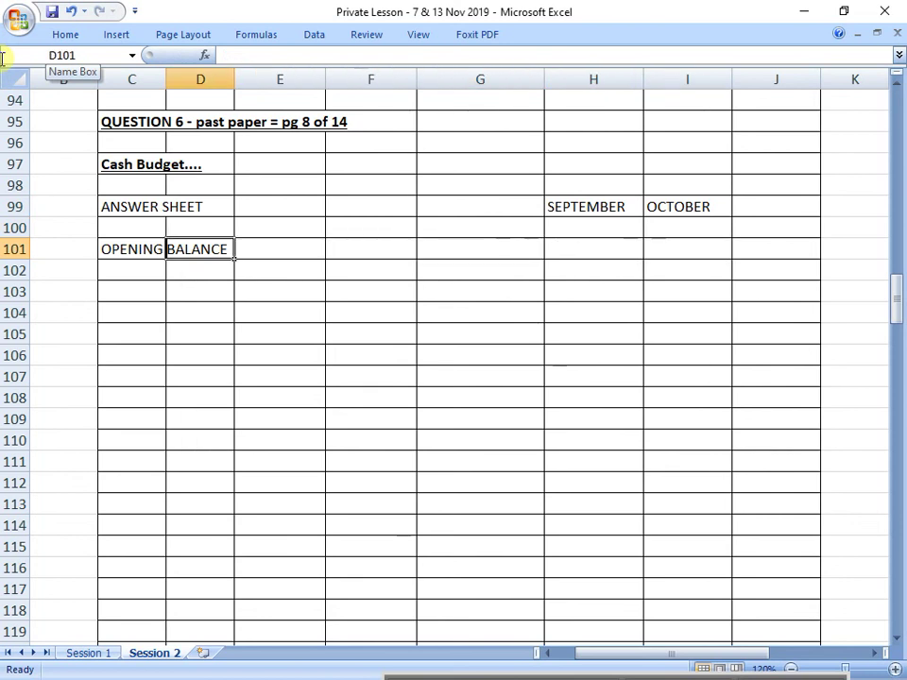
key(Down)
key(Down)
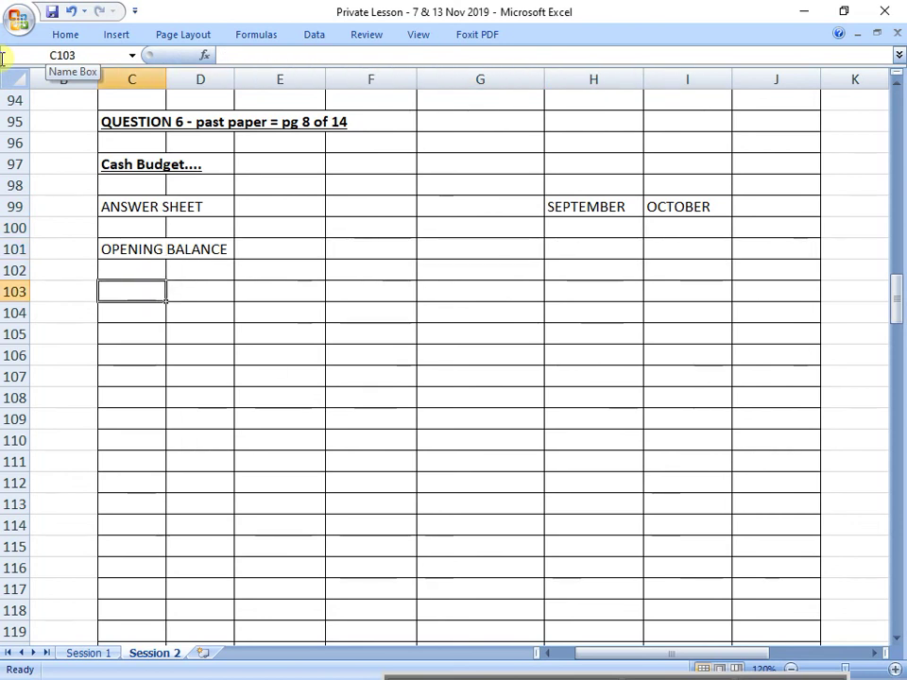
text(RECEIPTS)
key(Return)
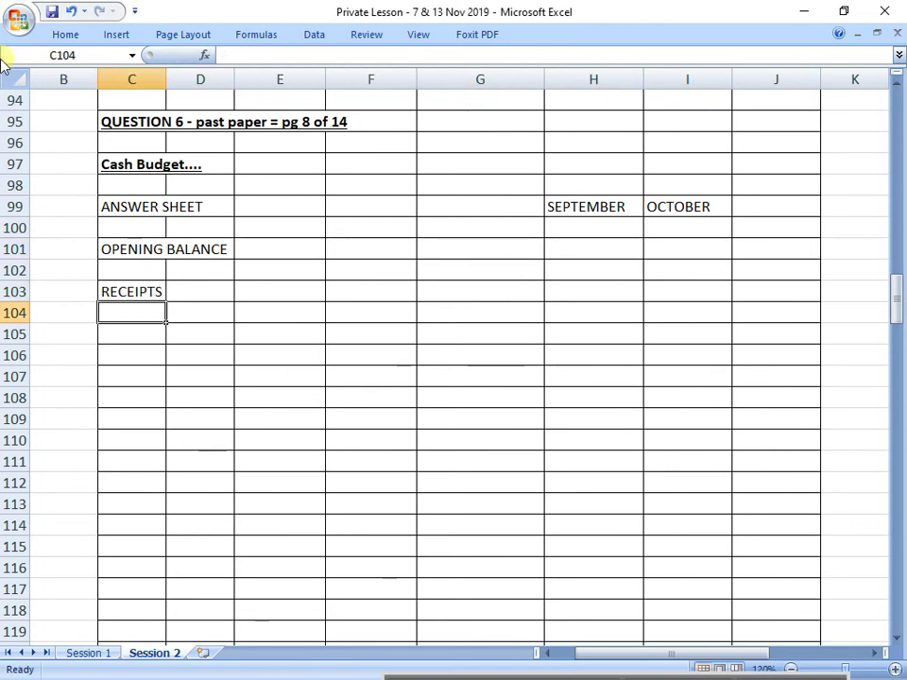
text(C)
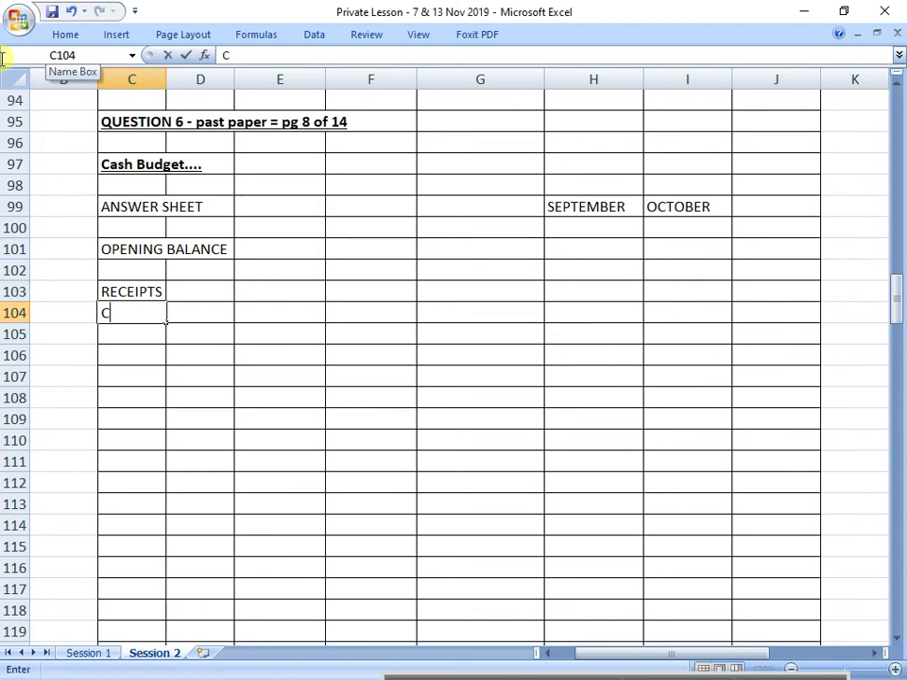
text(ASH RECEIPTS)
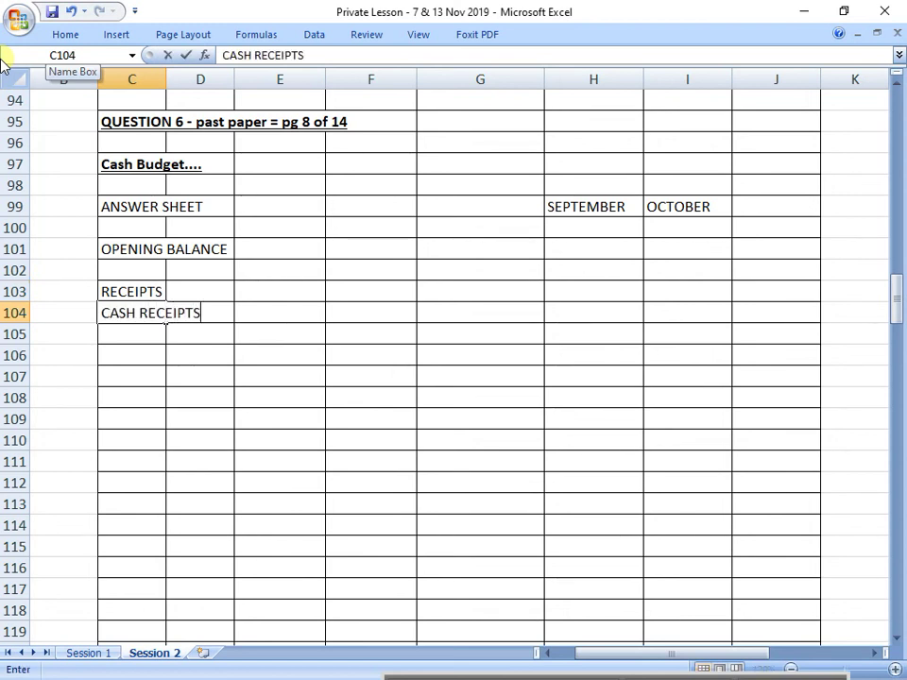
key(Return)
Enter ?? as placeholders for the September and October cash receipts in H104 and I104.
key(Up)
key(Right)
key(Right)
key(Right)
key(Right)
key(Right)
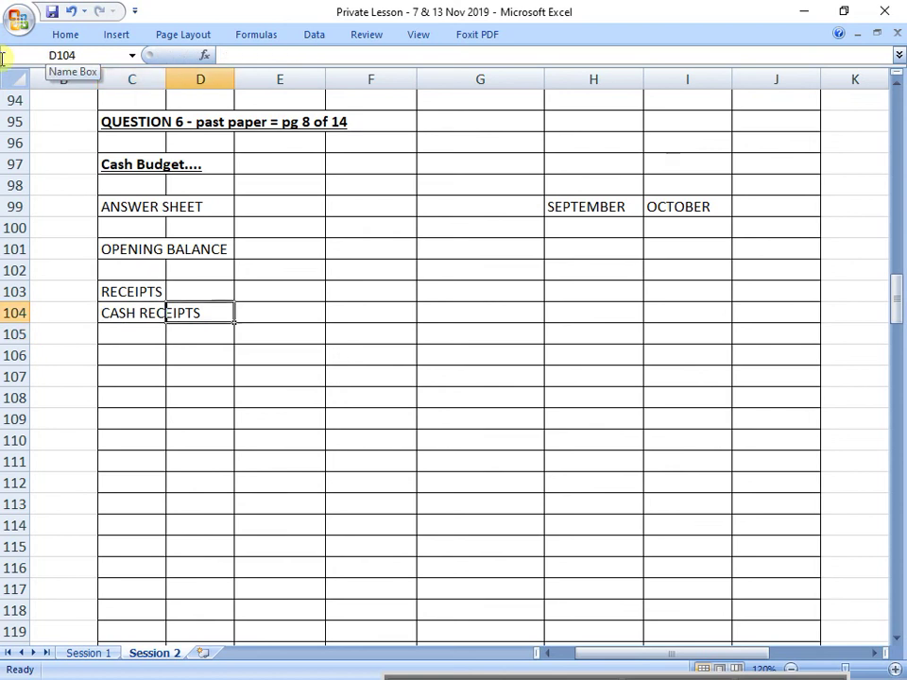
text(??)
key(Tab)
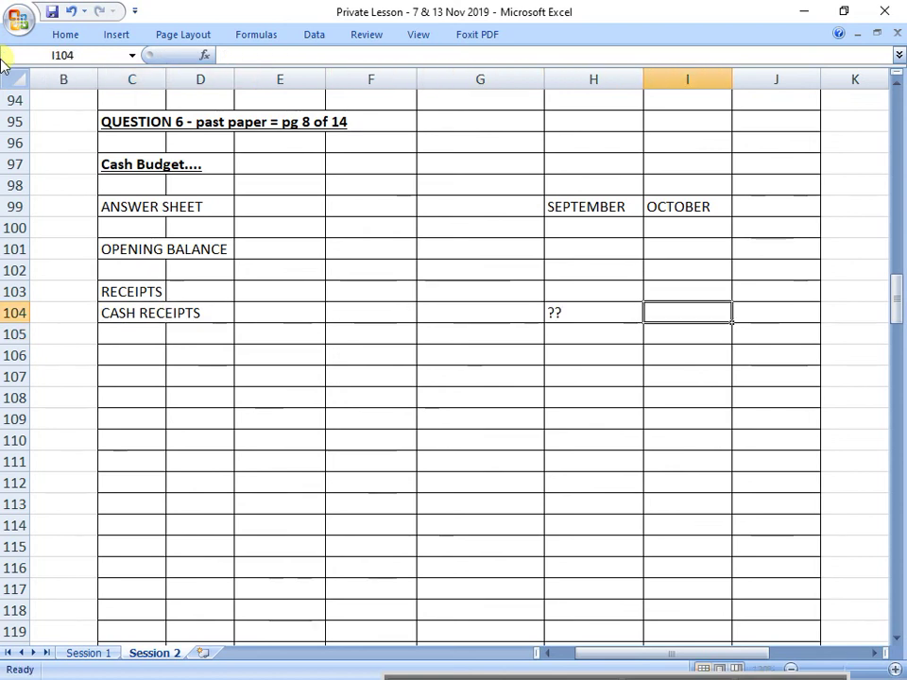
text(??)
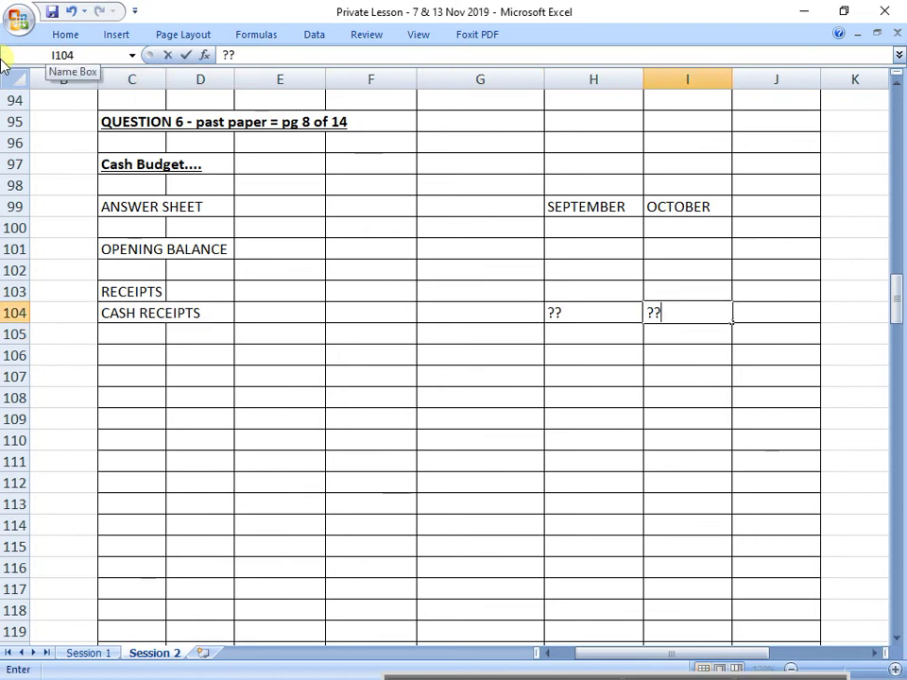
Enter ?? as placeholders for the September and October opening balances in H101 and I101.
key(Up)
key(Up)
key(Up)
key(Left)
text(??)
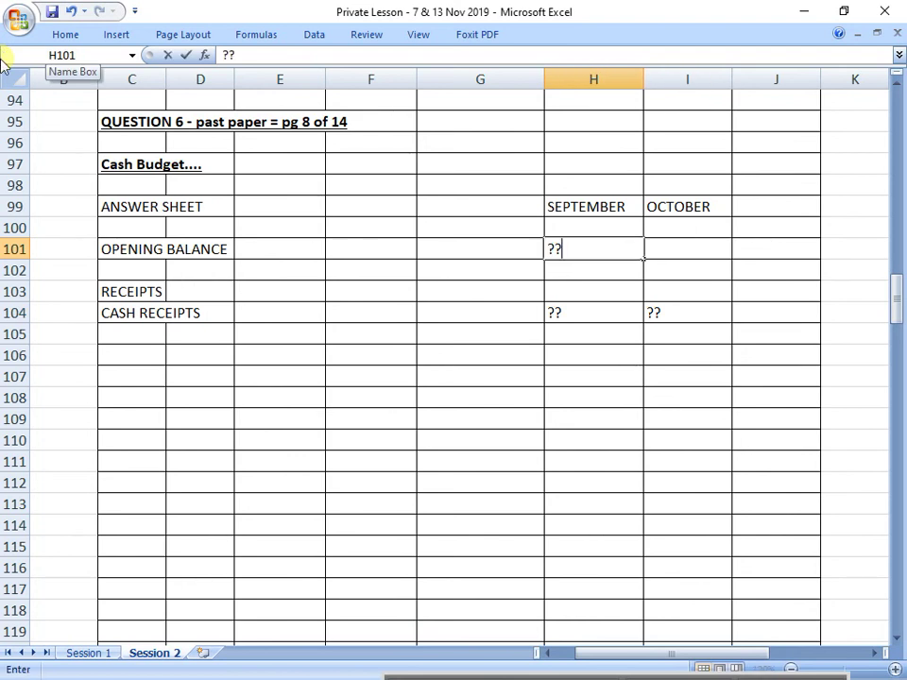
key(Tab)
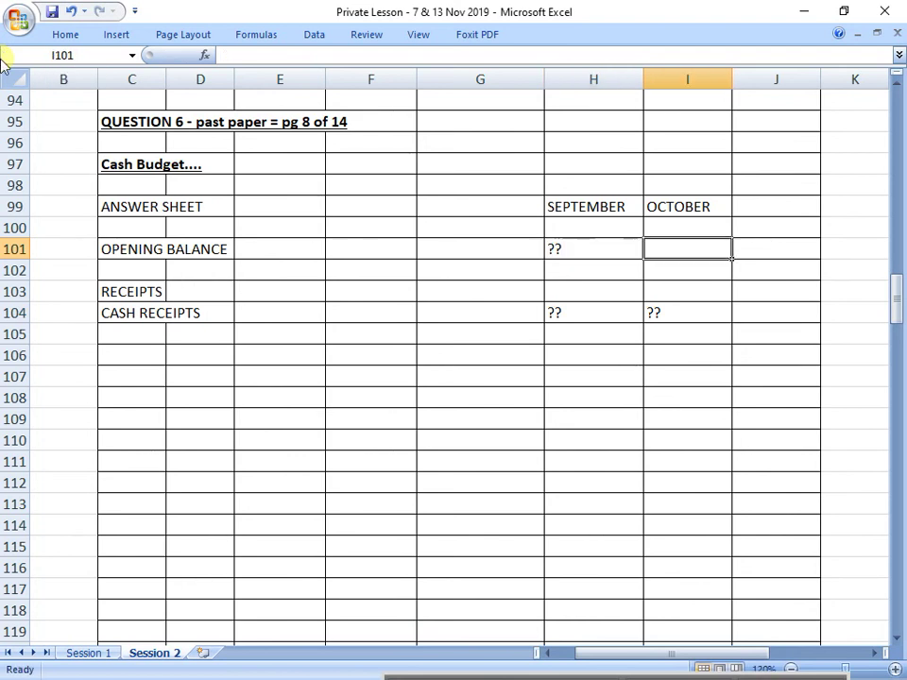
text(??)
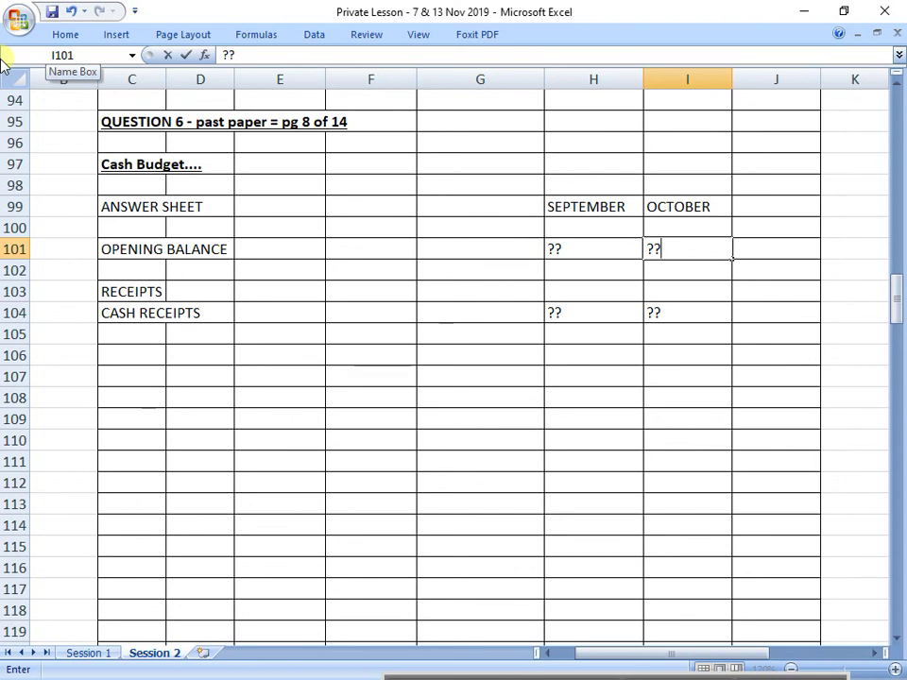
key(Return)
Add the label CREDIT RECEIPTS in cell C106, leaving one blank row below CASH RECEIPTS.
key(Left)
key(Left)
key(Left)
key(Down)
key(Left)
key(Left)
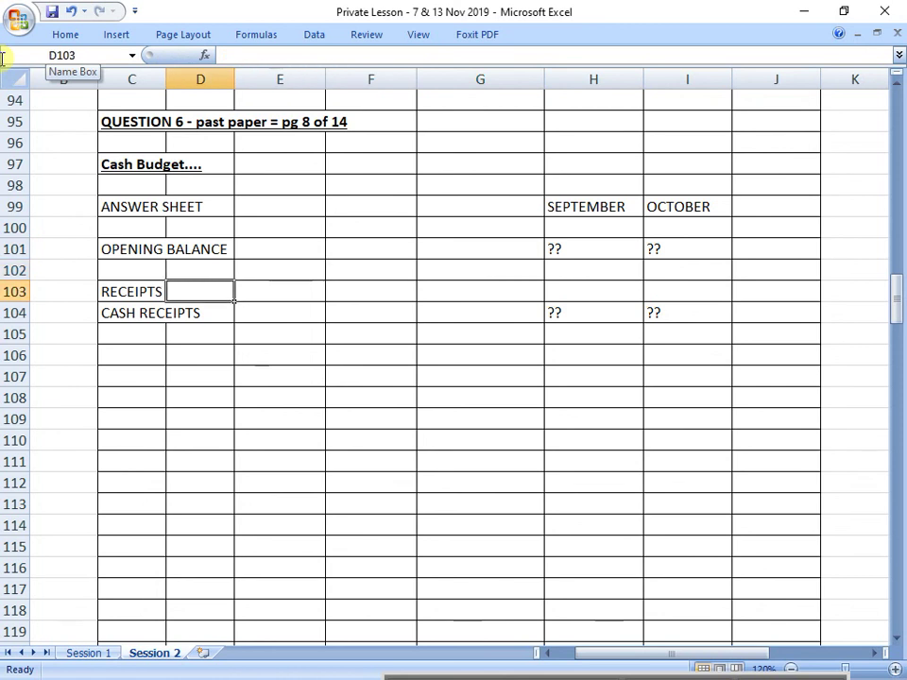
key(Left)
key(Down)
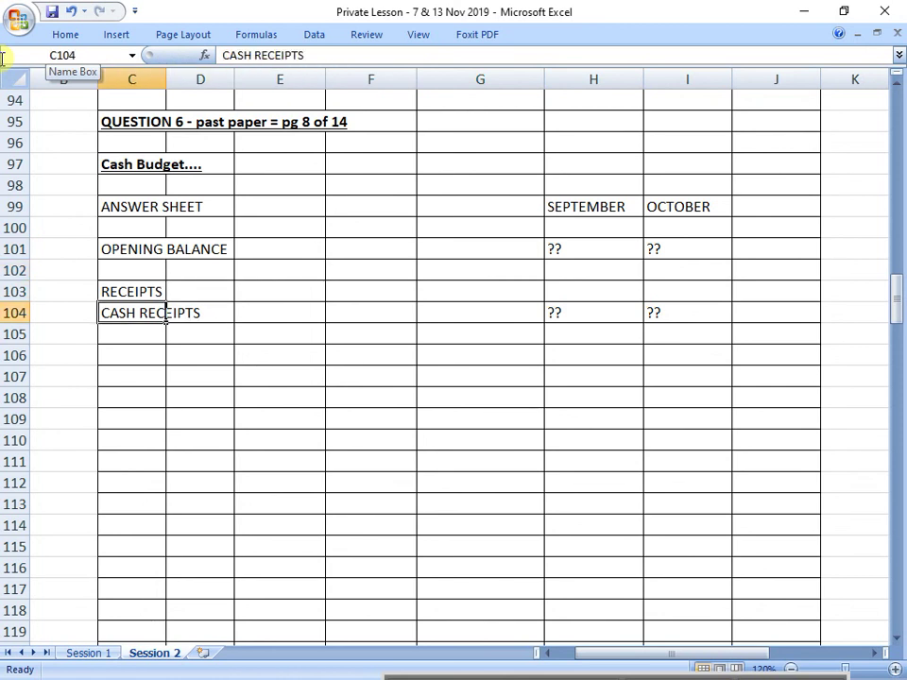
key(Down)
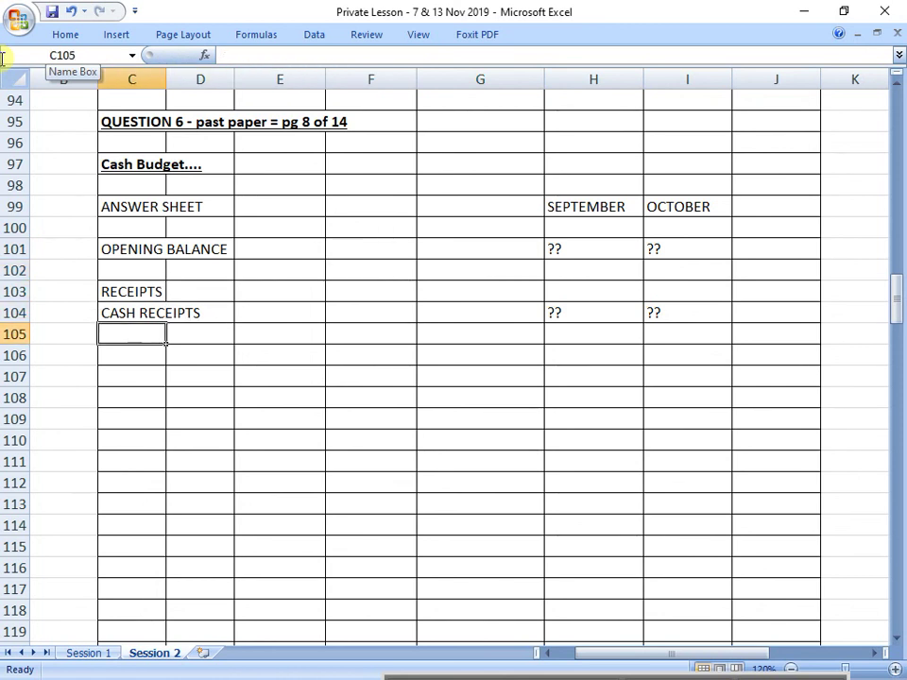
key(Down)
text(CREDIT )
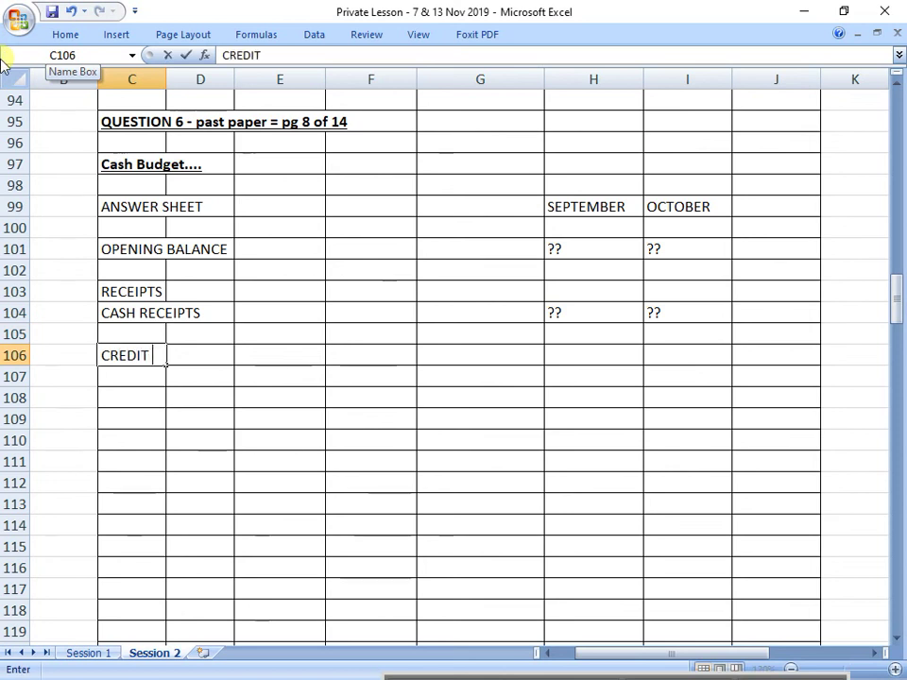
text(RECEIPTS)
key(Return)
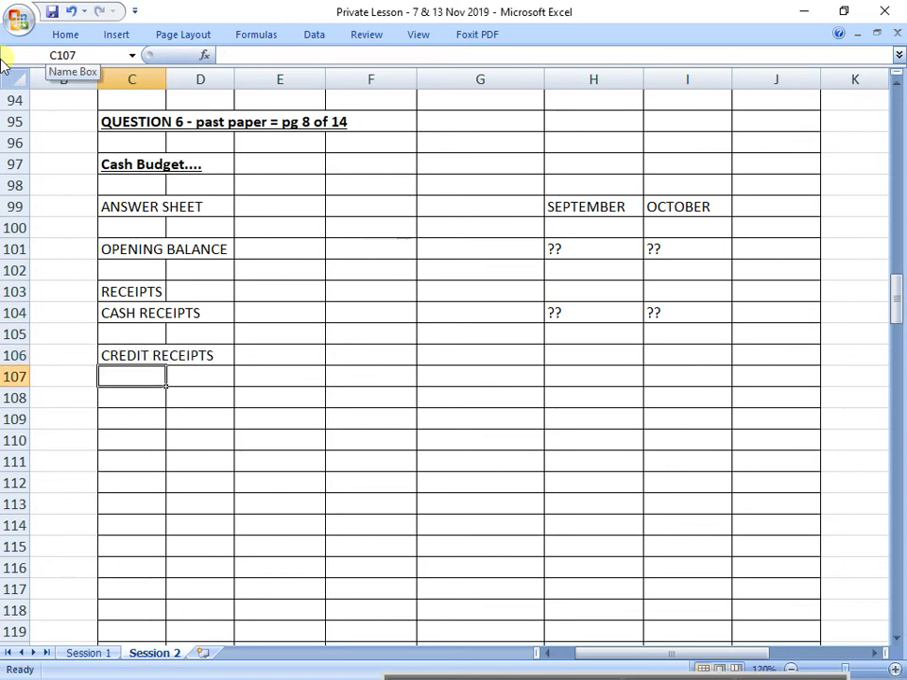
Add the label TOTAL CASH INFLOW in cell C111, leaving four blank rows below CREDIT RECEIPTS.
key(Down)
key(Down)
key(Down)
key(Down)
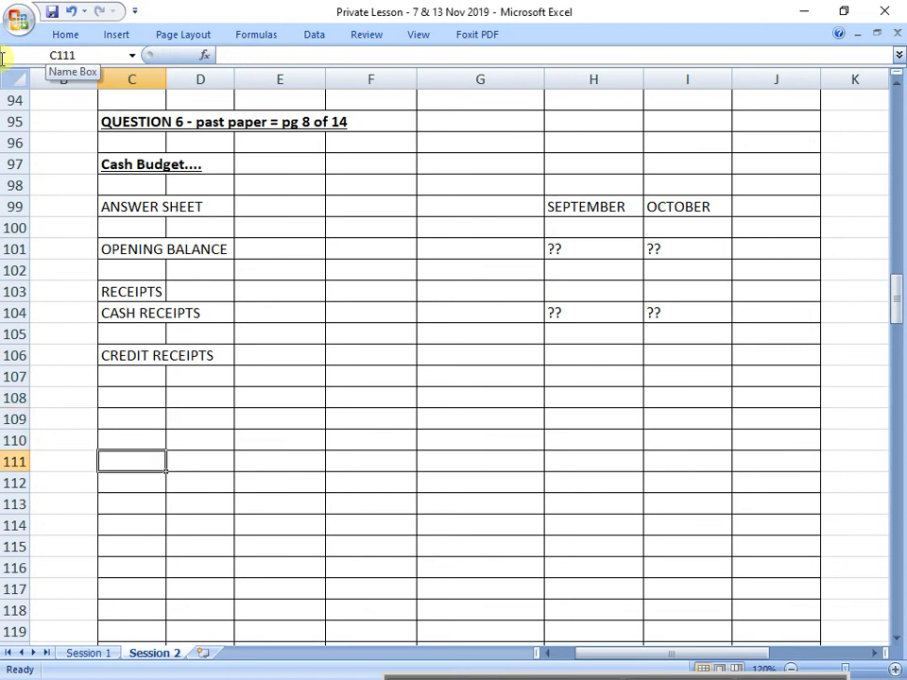
text(TOT)
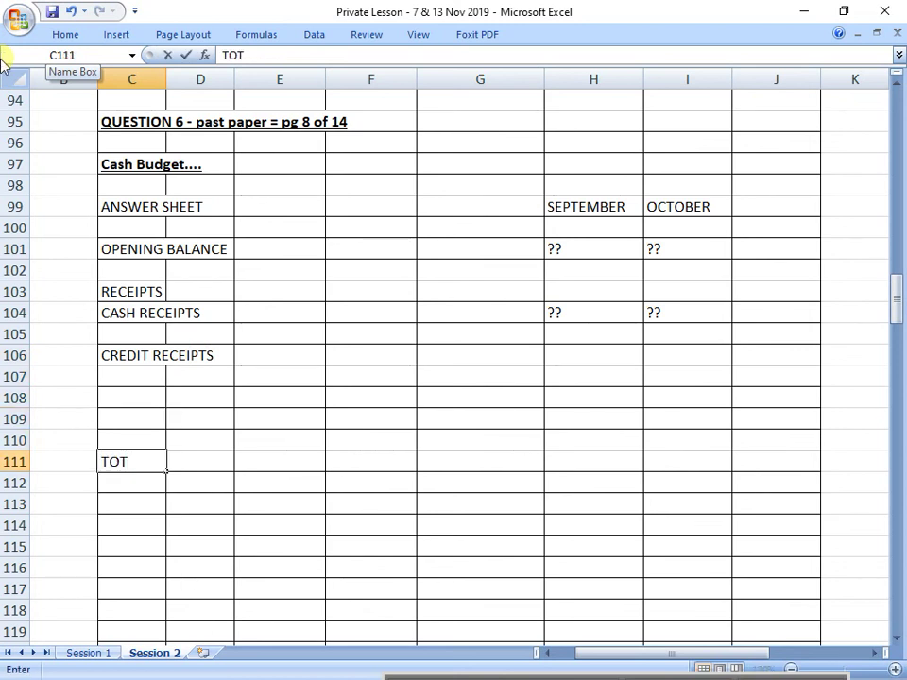
text(AL CASH INFLOW)
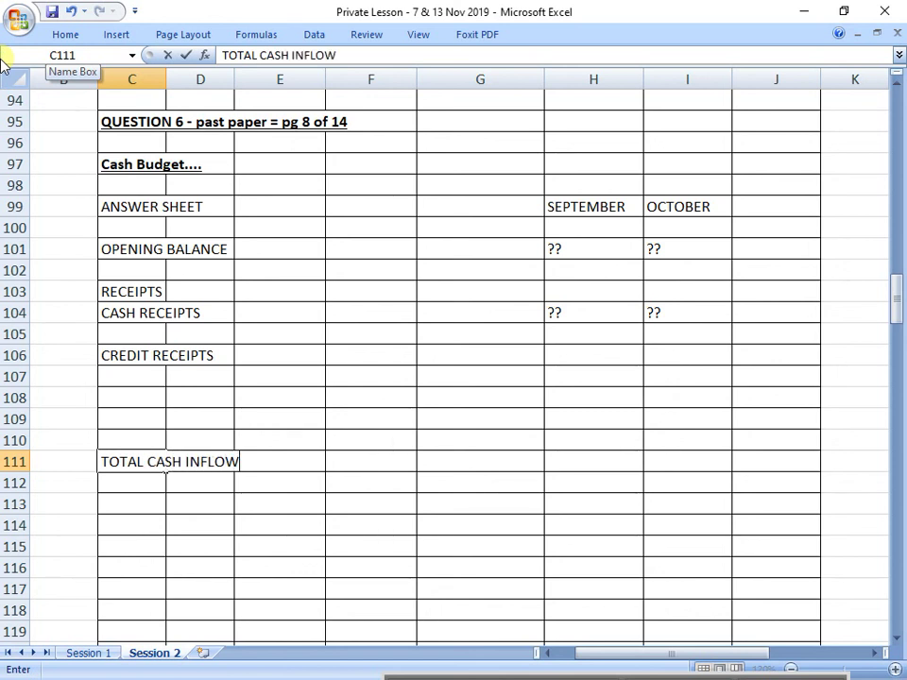
key(Return)
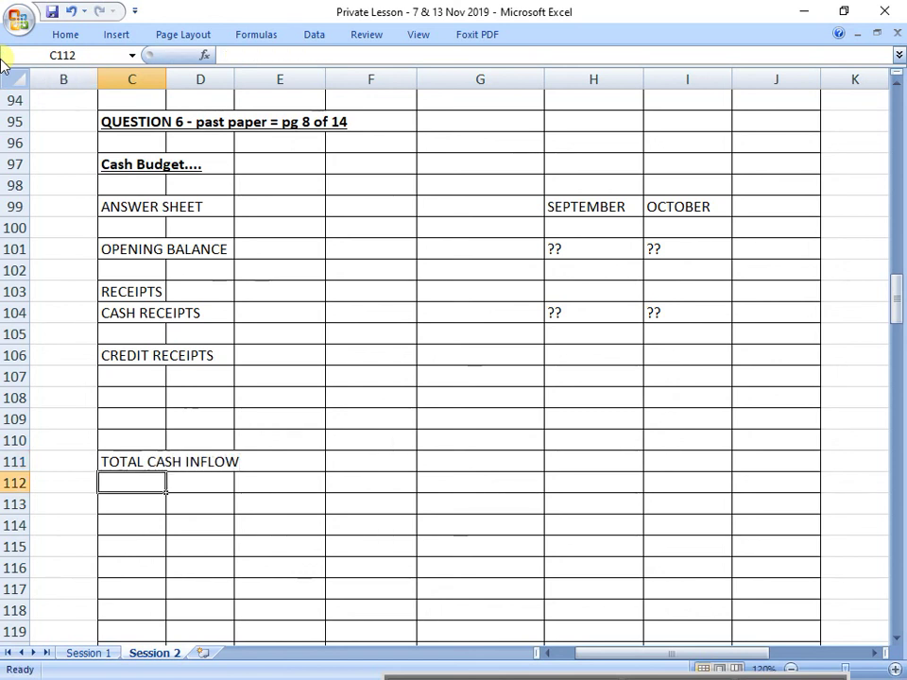
Add the label CASH OUTFLOW in cell C115, leaving three blank rows below TOTAL CASH INFLOW.
key(Down)
key(Down)
key(Down)
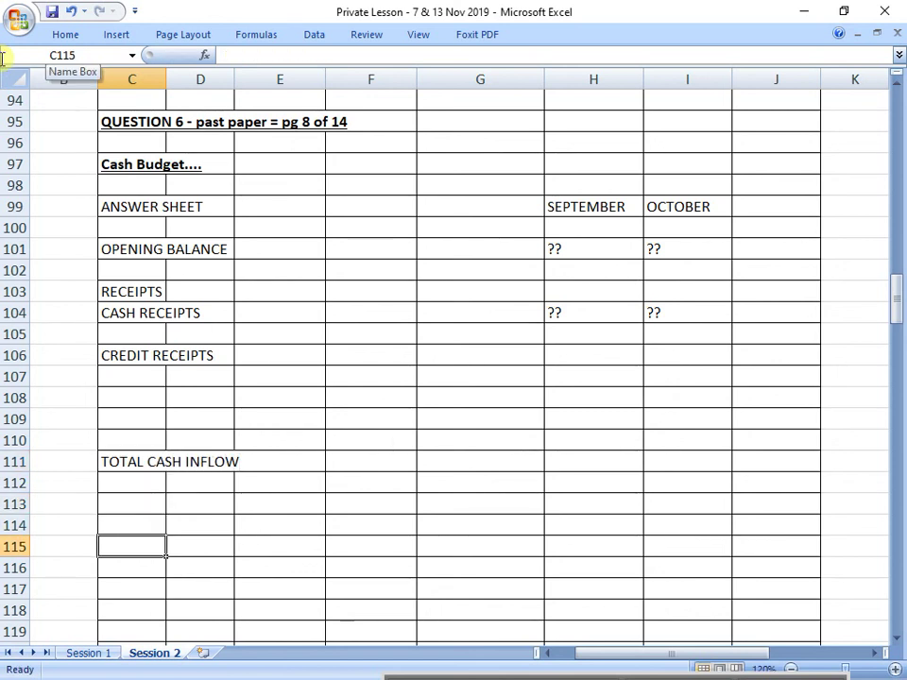
text(CASHH)
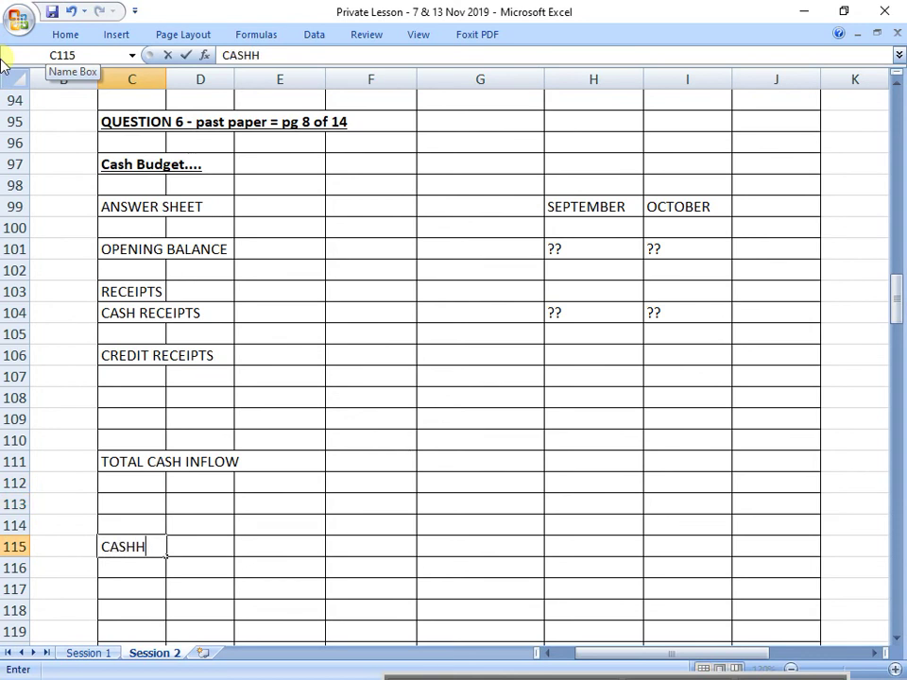
key(BackSpace)
text(OUTFLOW)
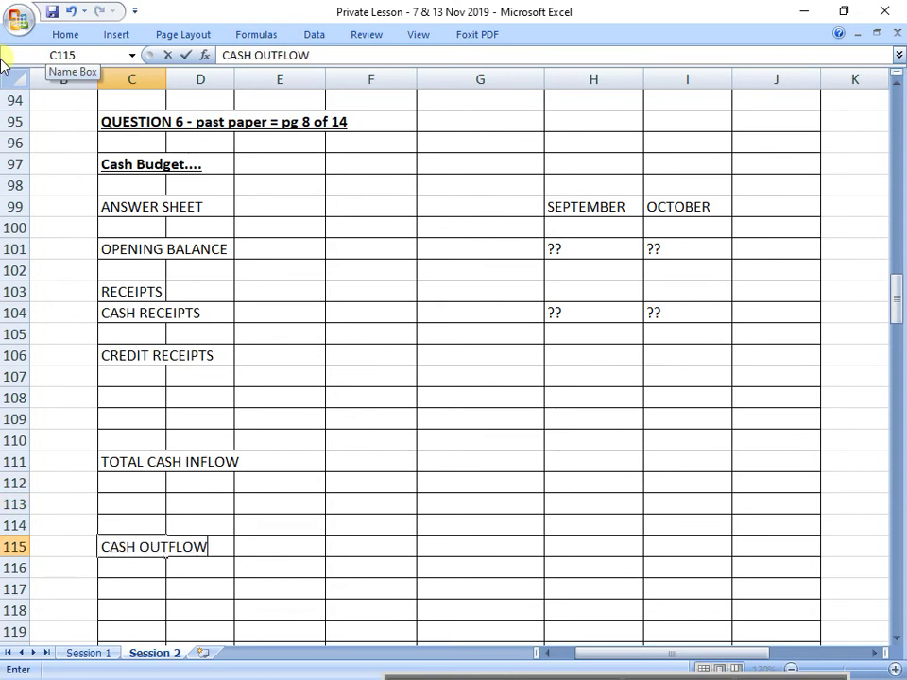
key(Return)
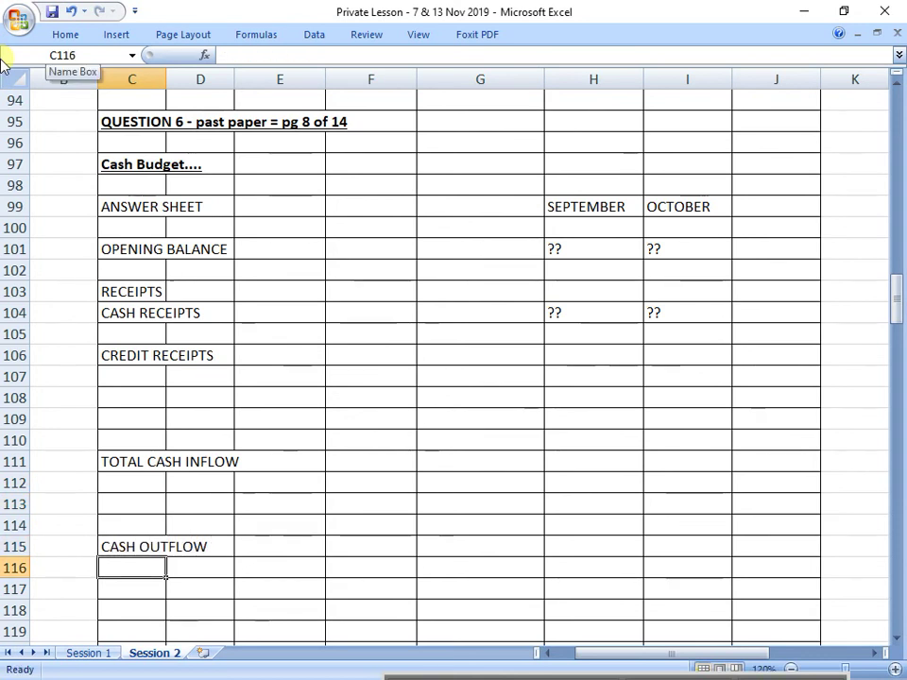
Add the label CLOSING BALANCE in cell C122, leaving six blank rows below CASH OUTFLOW.
key(Down)
key(Down)
key(Down)
key(Down)
key(Down)
key(Down)
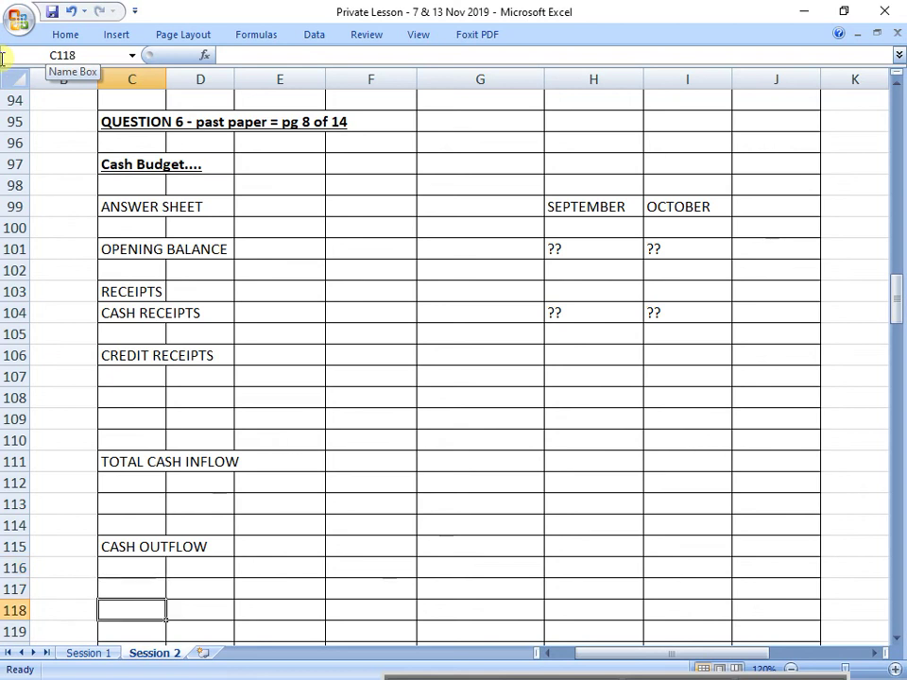
key(Up)
key(Down)
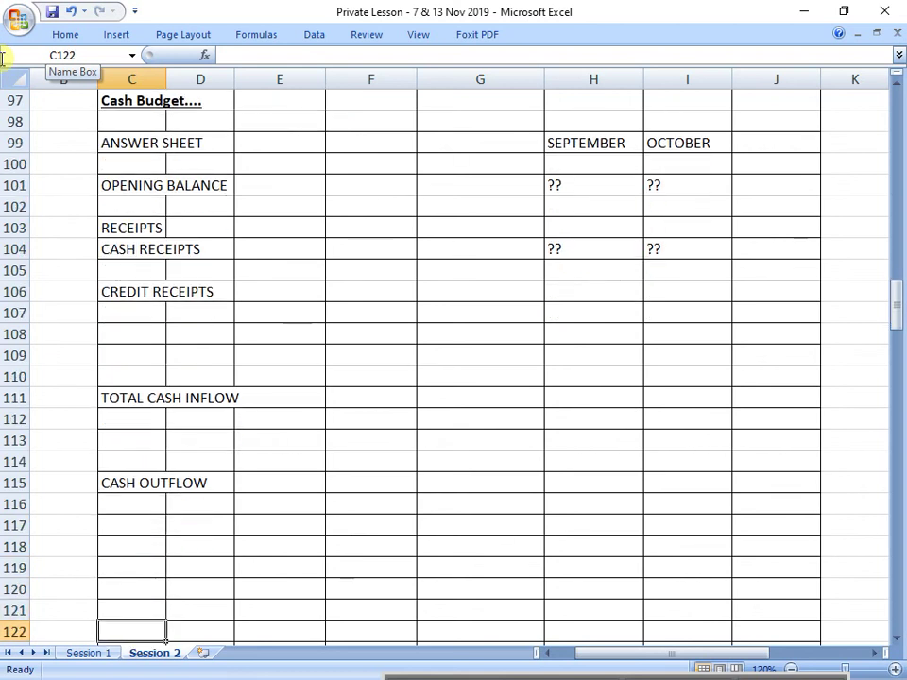
text(CLOSING BALANCE)
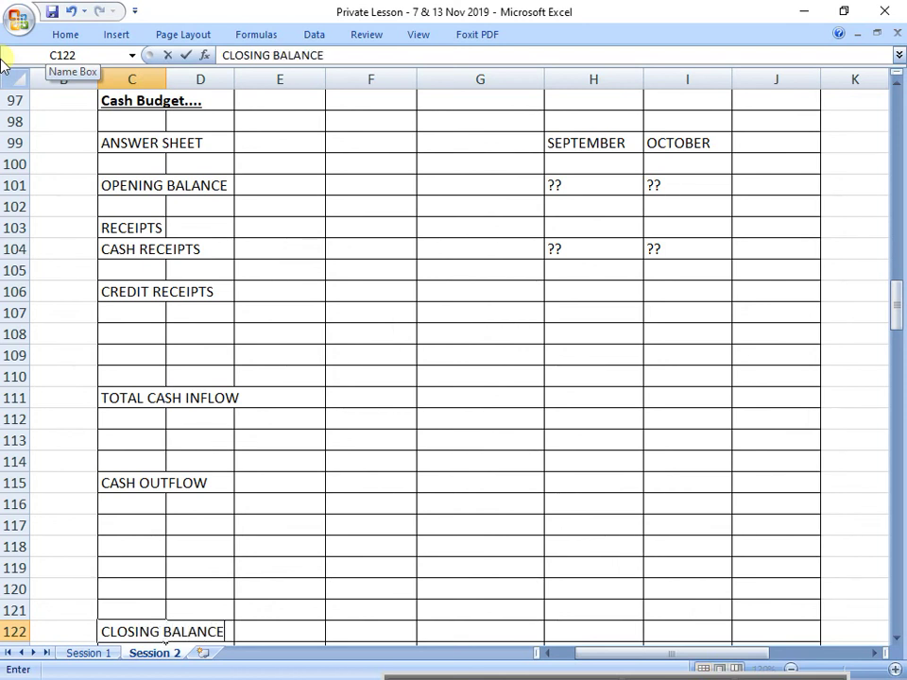
key(Return)
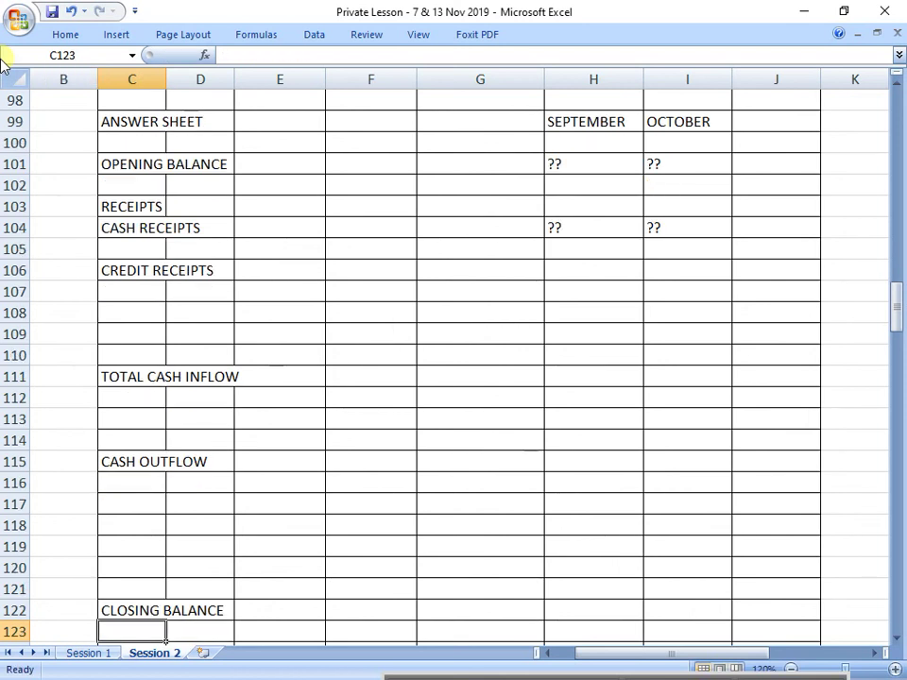
key(Right)
key(Right)
key(Right)
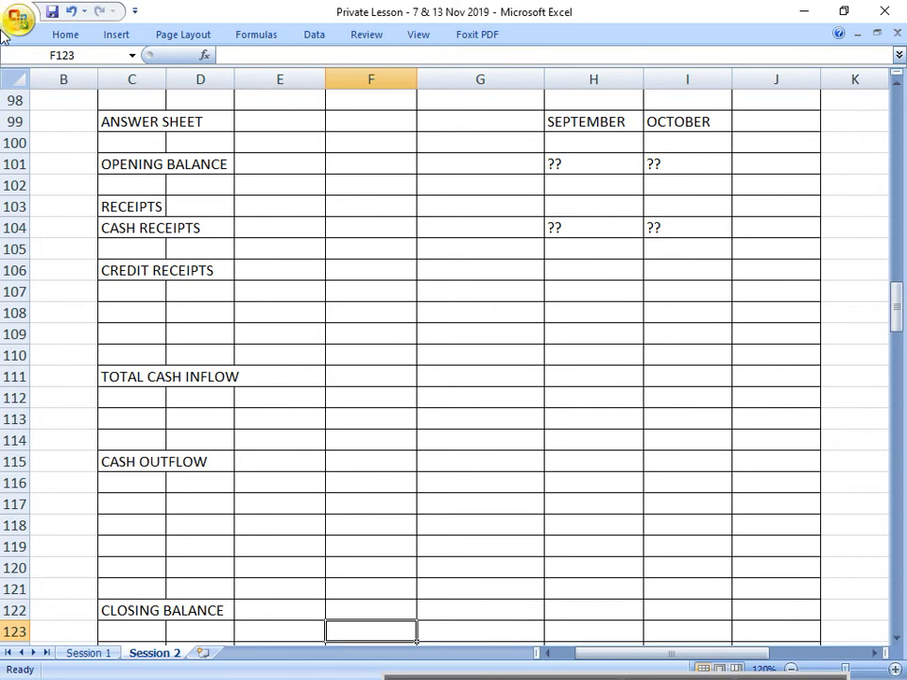
click(529, 271)
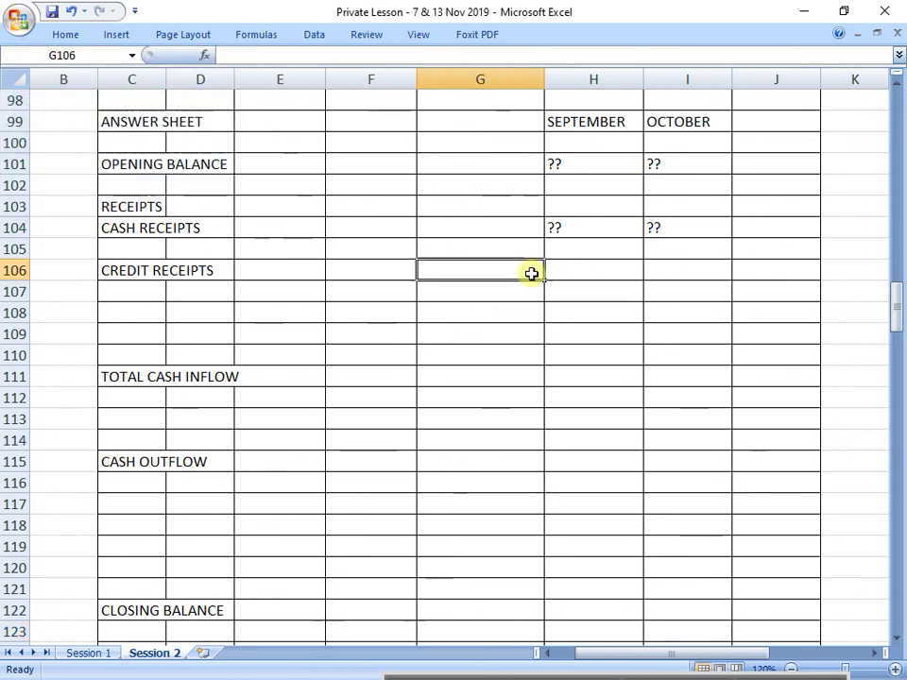
Bold and underline the ANSWER SHEET heading and the SEPTEMBER and OCTOBER column headings in row 99.
click(139, 117)
key(ctrl+b)
key(ctrl+u)
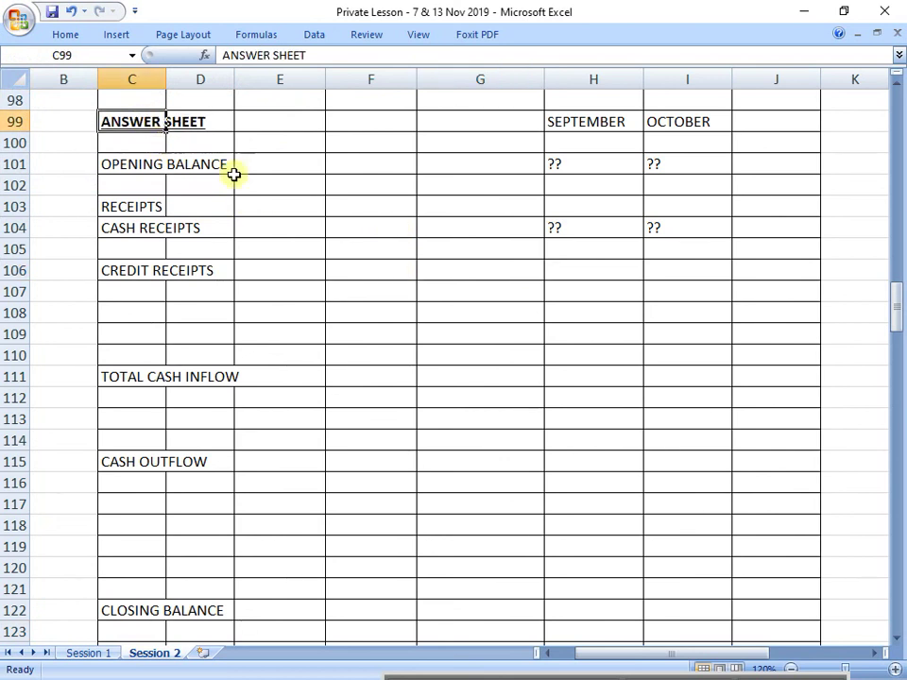
click(587, 125)
drag(587, 124, 698, 122)
key(ctrl+b)
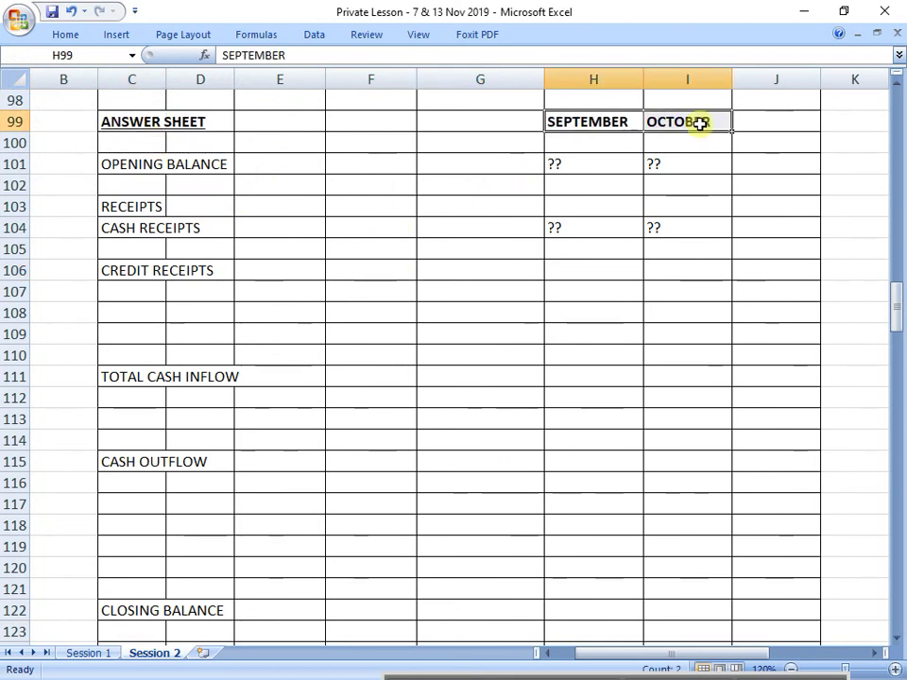
key(ctrl+u)
Shade the September and October columns from H99 to I122 with a light aqua fill.
click(591, 310)
drag(586, 123, 595, 463)
drag(678, 123, 685, 396)
drag(586, 122, 697, 606)
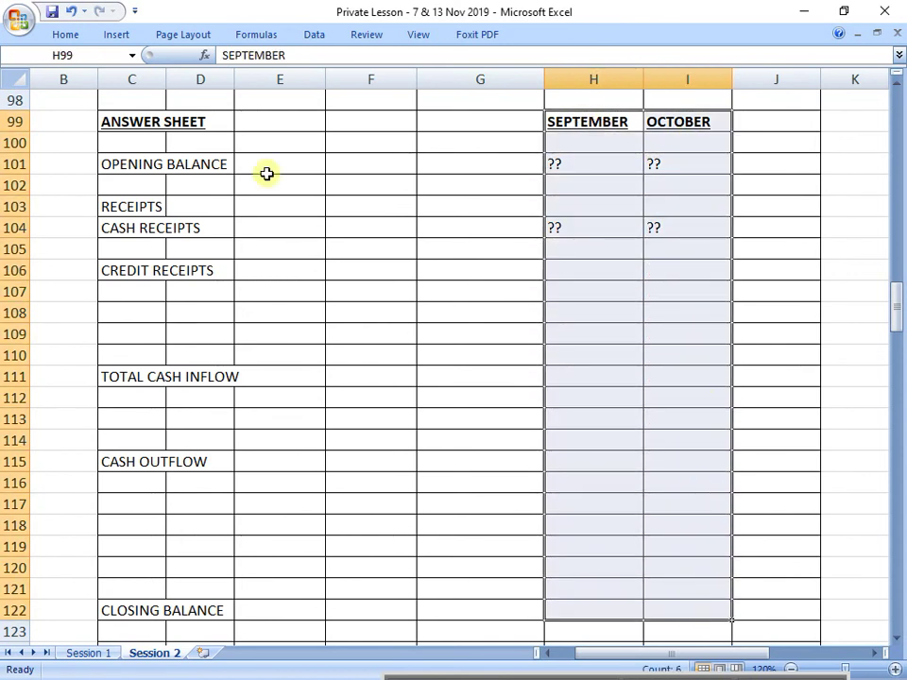
click(67, 32)
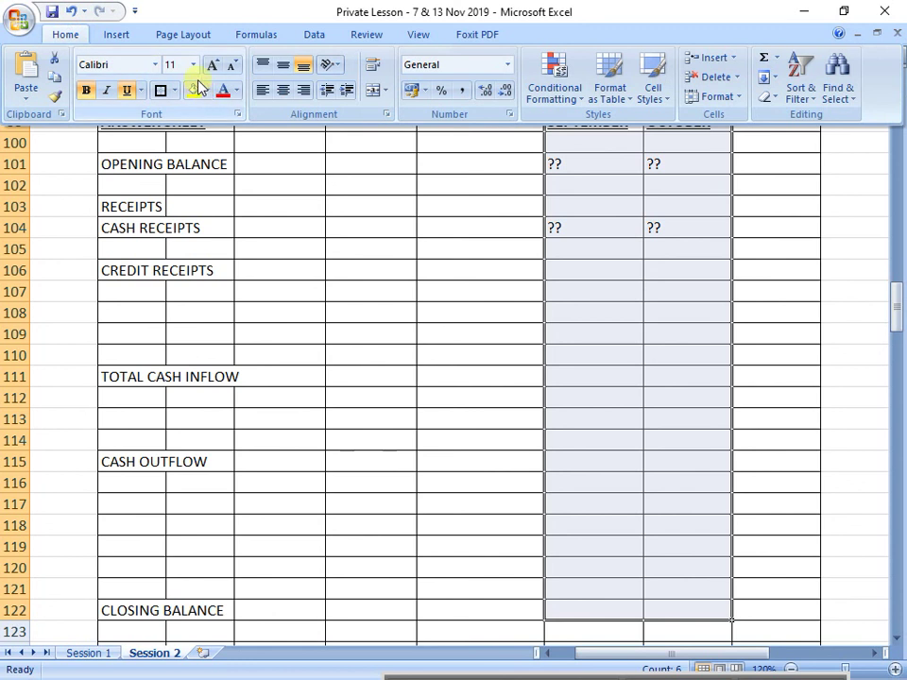
click(209, 91)
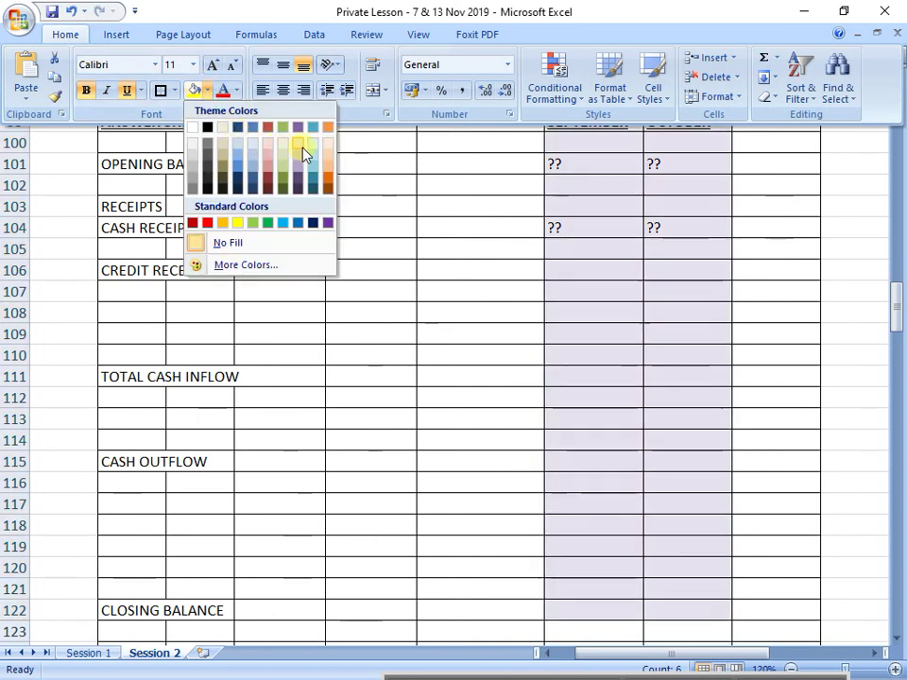
click(310, 152)
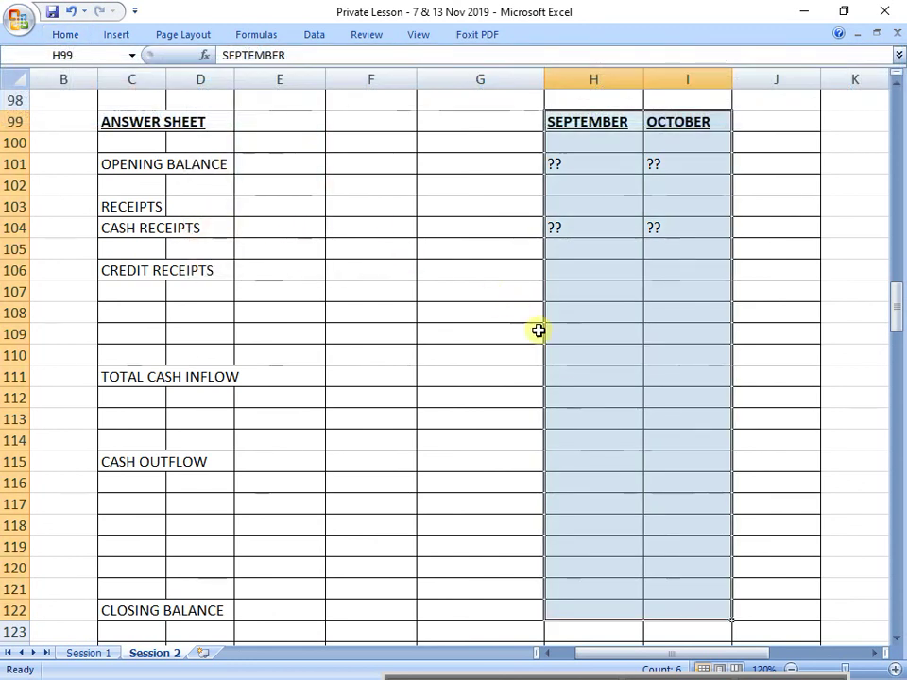
click(609, 420)
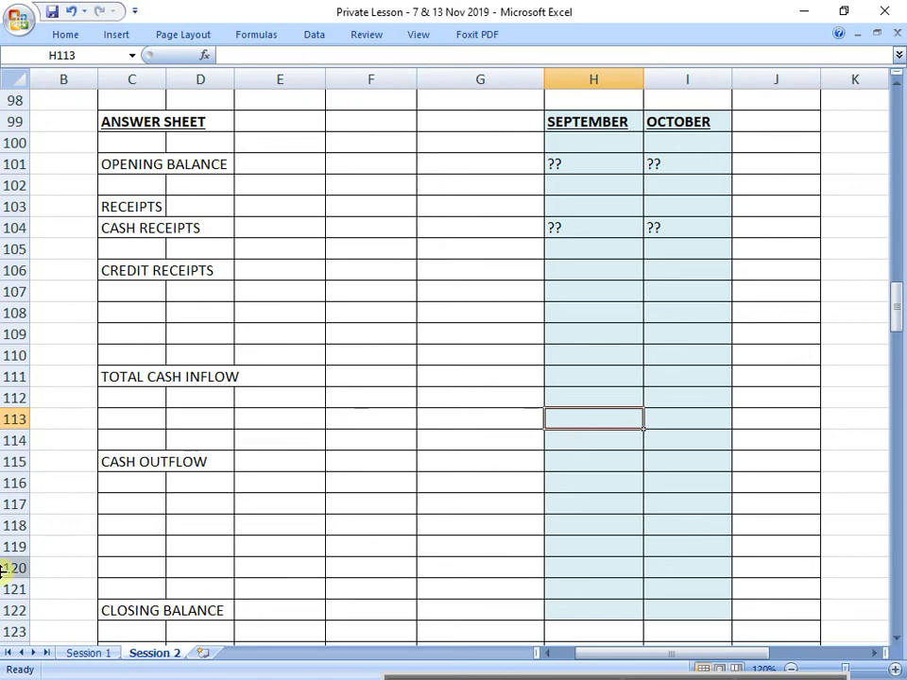
Make the OPENING BALANCE and CLOSING BALANCE labels bold.
drag(138, 168, 191, 166)
key(ctrl+b)
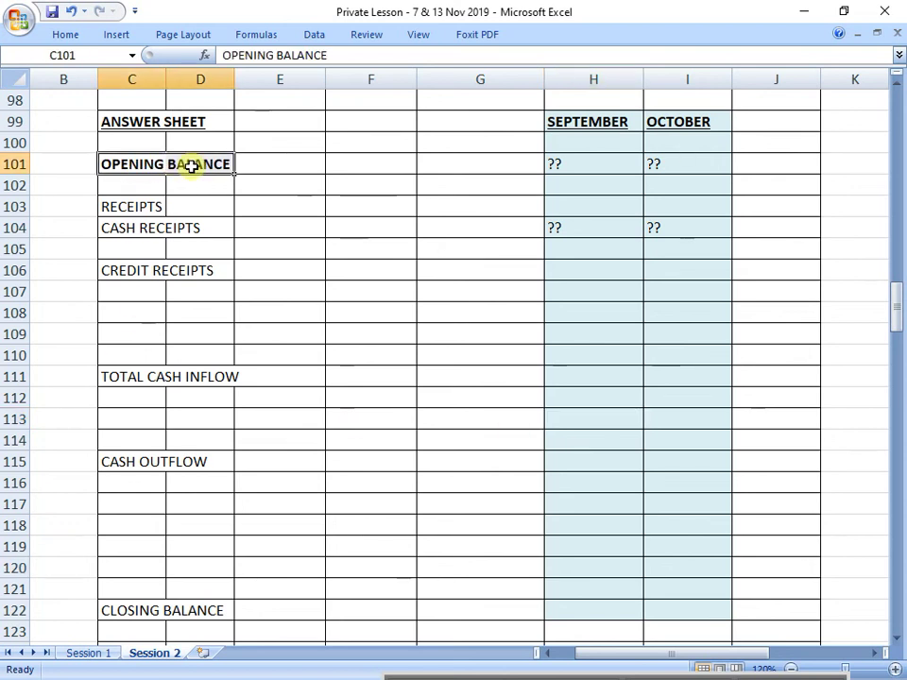
click(154, 612)
key(ctrl+b)
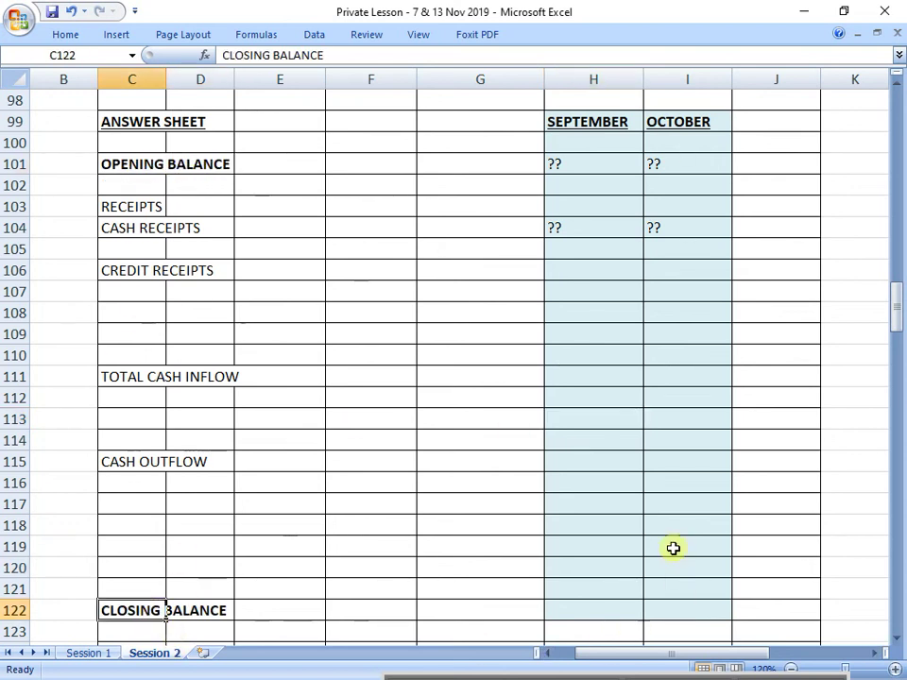
click(664, 541)
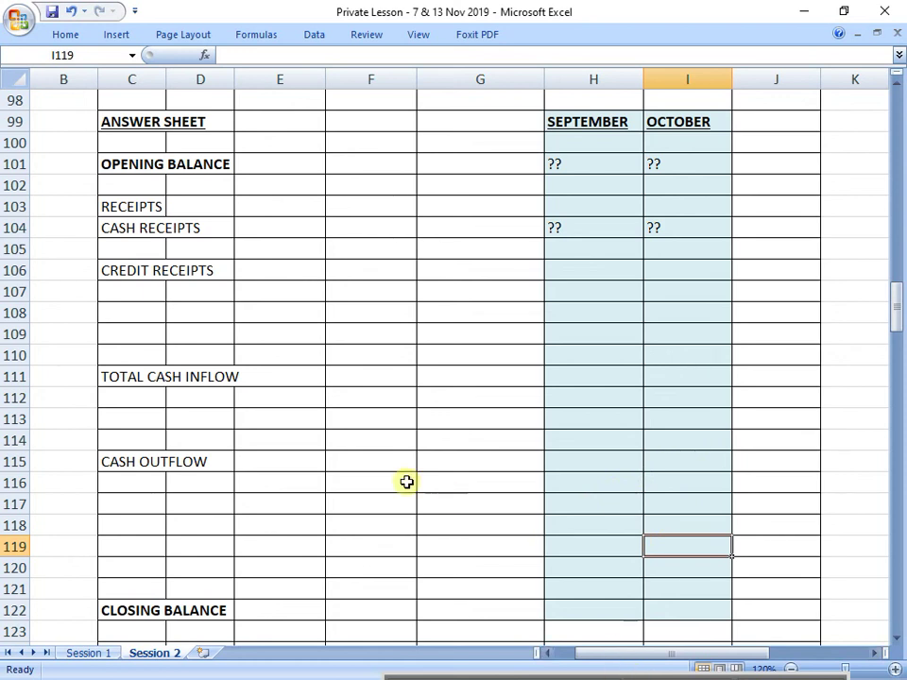
List the months JULY, AUG, SEP and OCT below CREDIT RECEIPTS in C107 to C110.
click(146, 291)
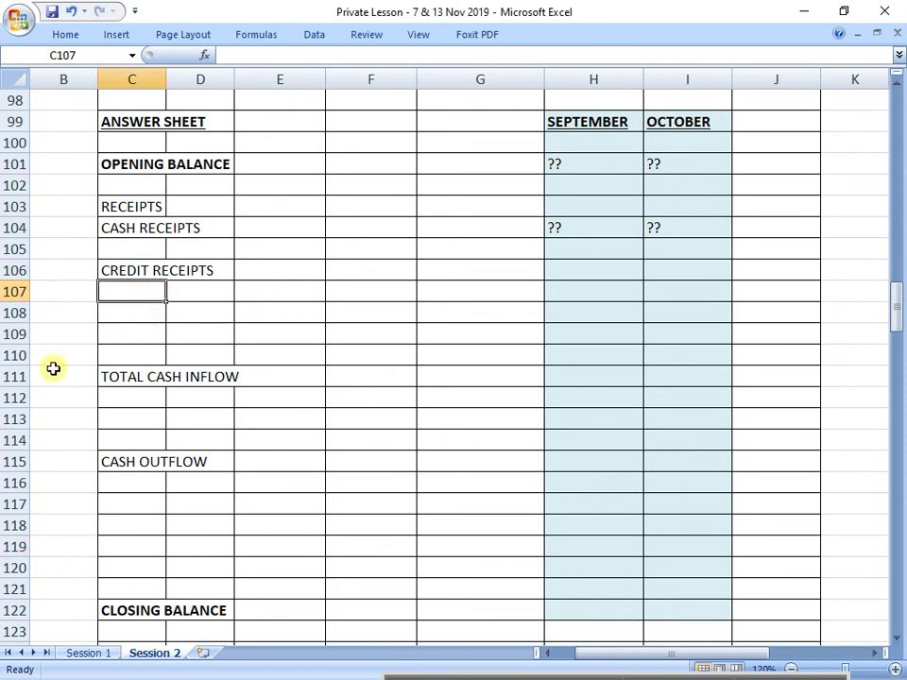
text(JULY)
key(Return)
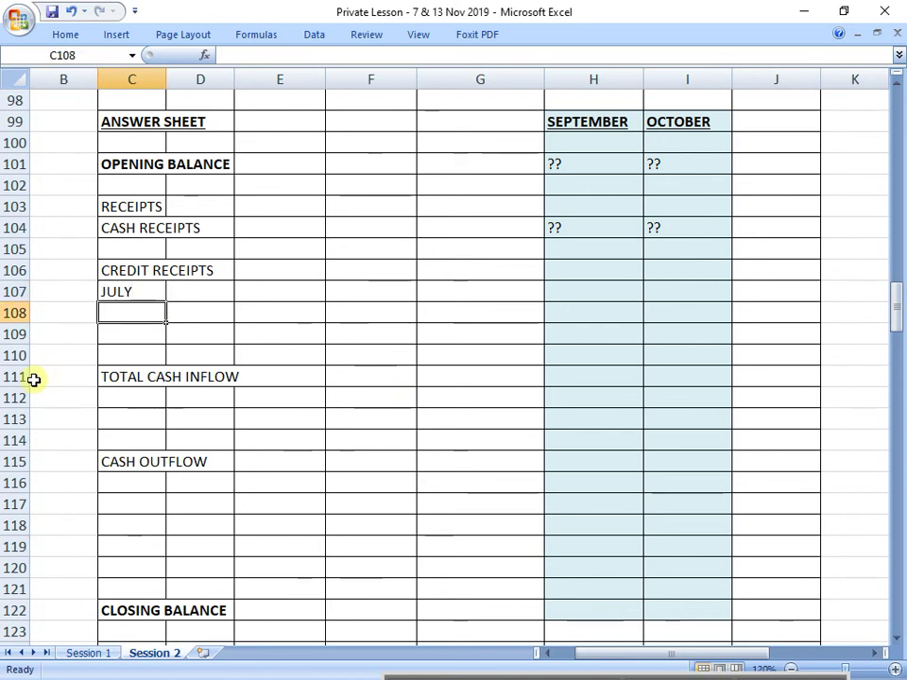
text(AUG)
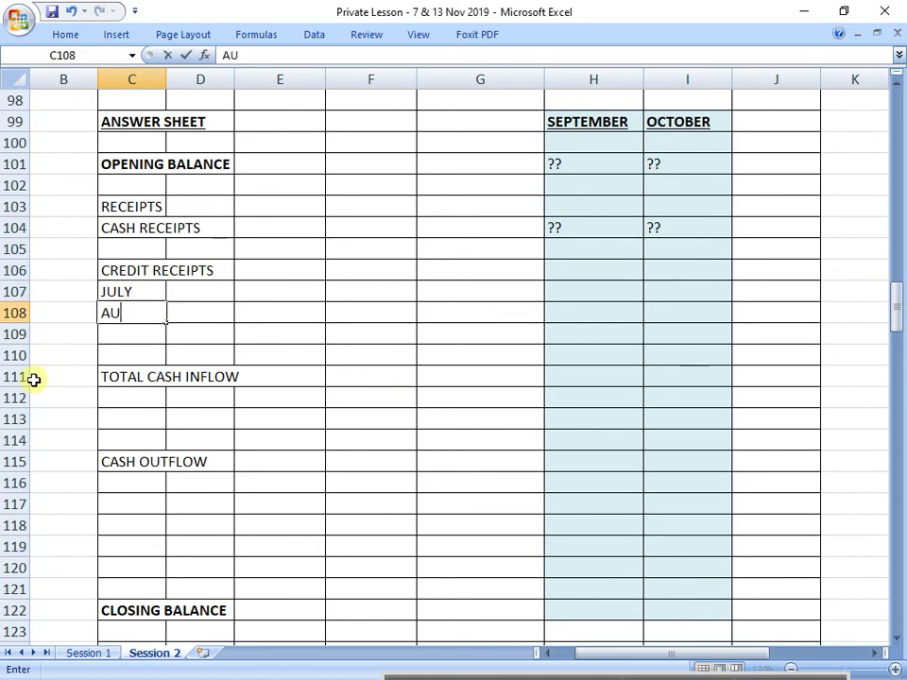
key(Return)
text(SEP)
key(Return)
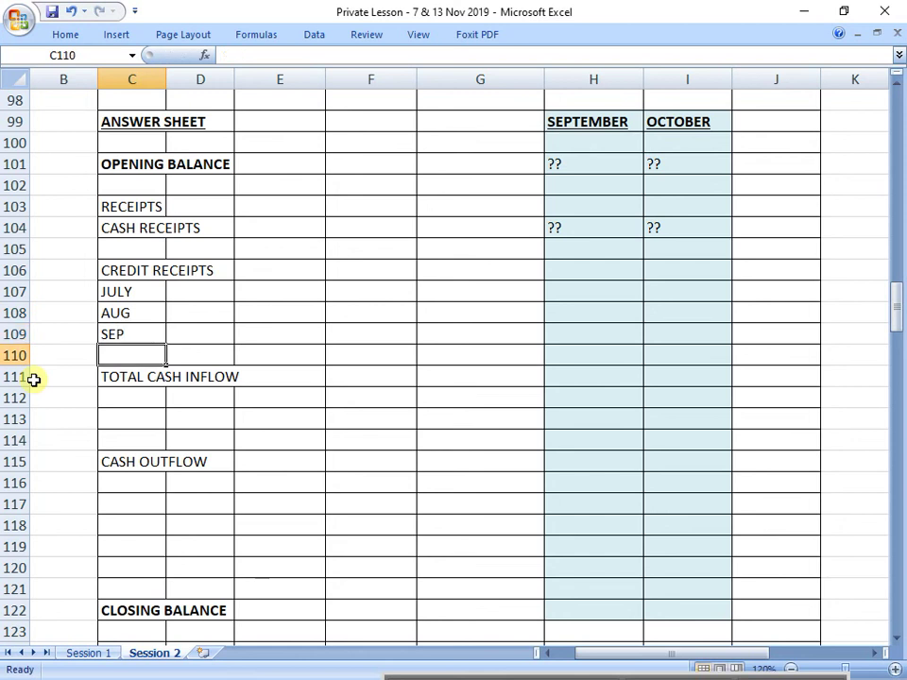
text(OCT)
key(Return)
List the months JULY, AUG, SEP and OCT below CASH OUTFLOW in C116 to C119.
key(Return)
key(Return)
key(Return)
key(Return)
key(Return)
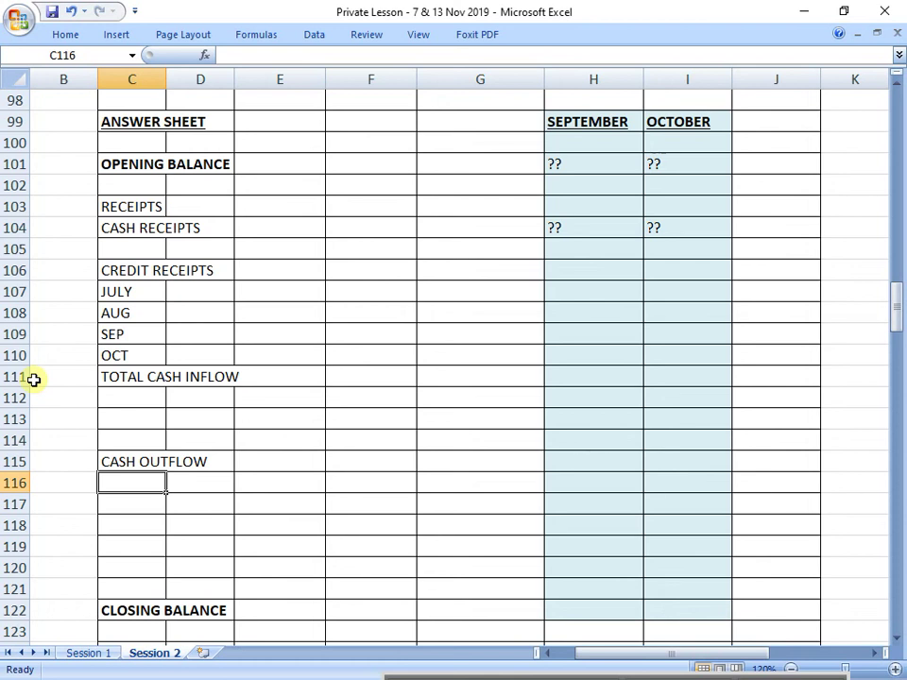
text(JAN)
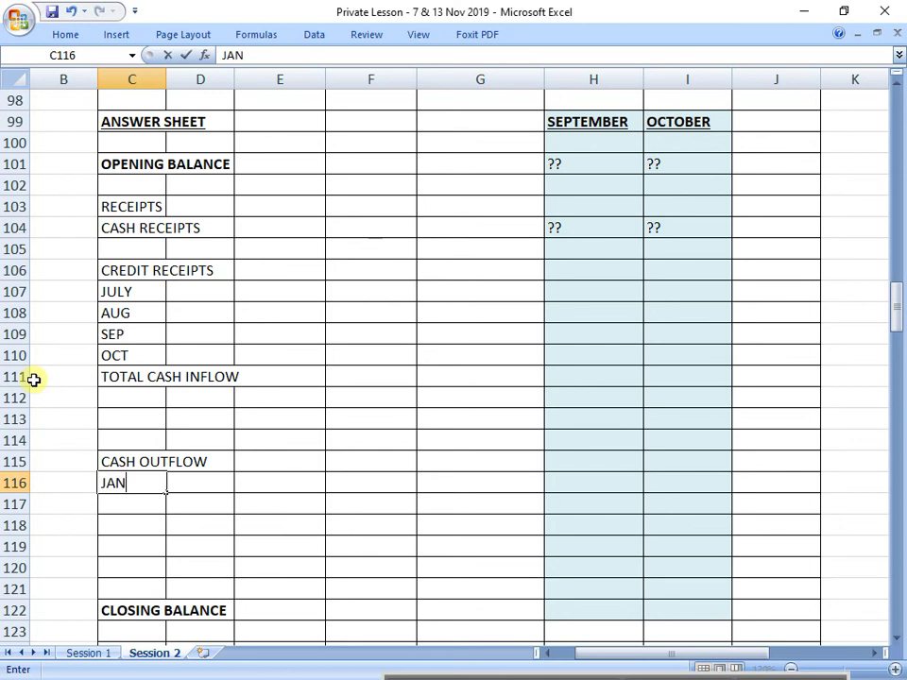
key(Return)
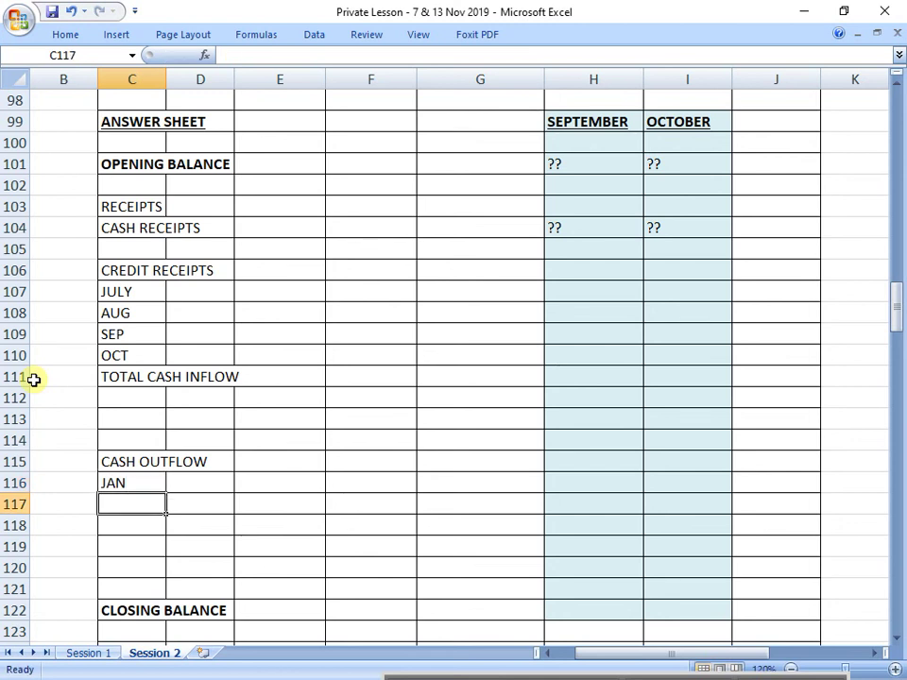
key(Up)
text(JUL)
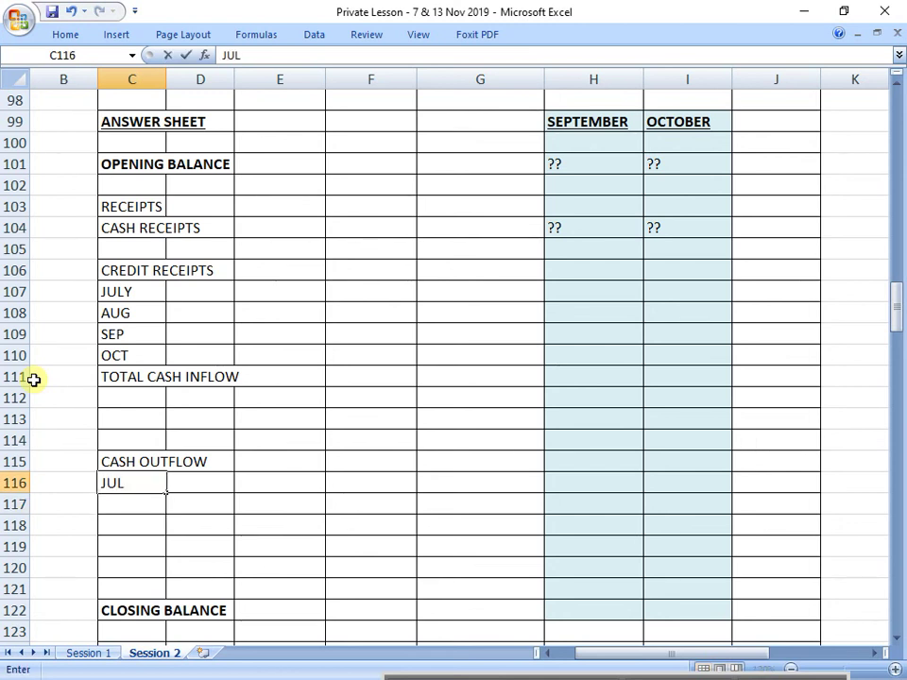
text(Y)
key(Return)
text(AU)
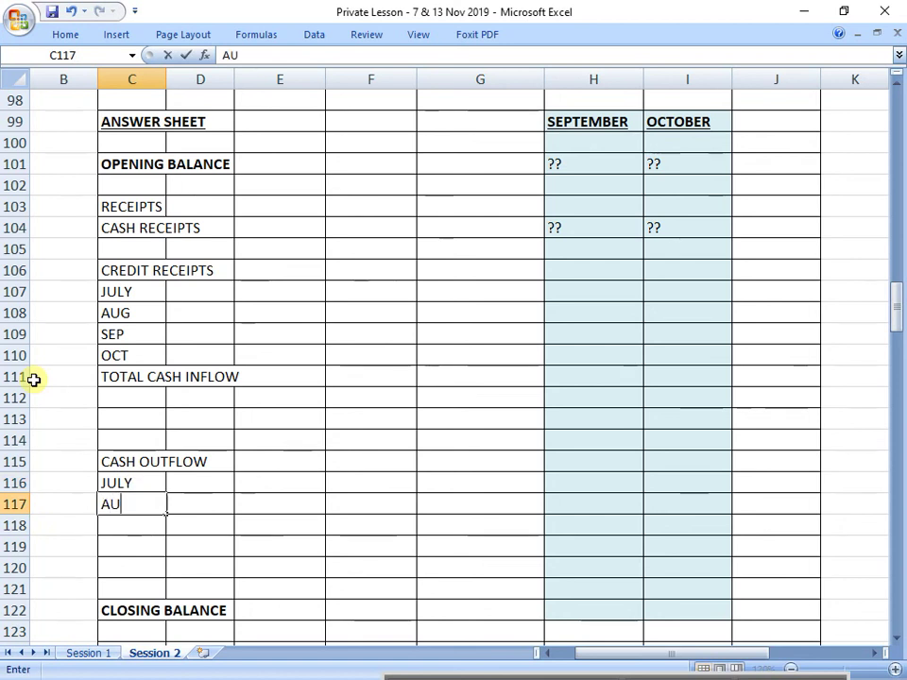
text(G)
key(Return)
text(SEP)
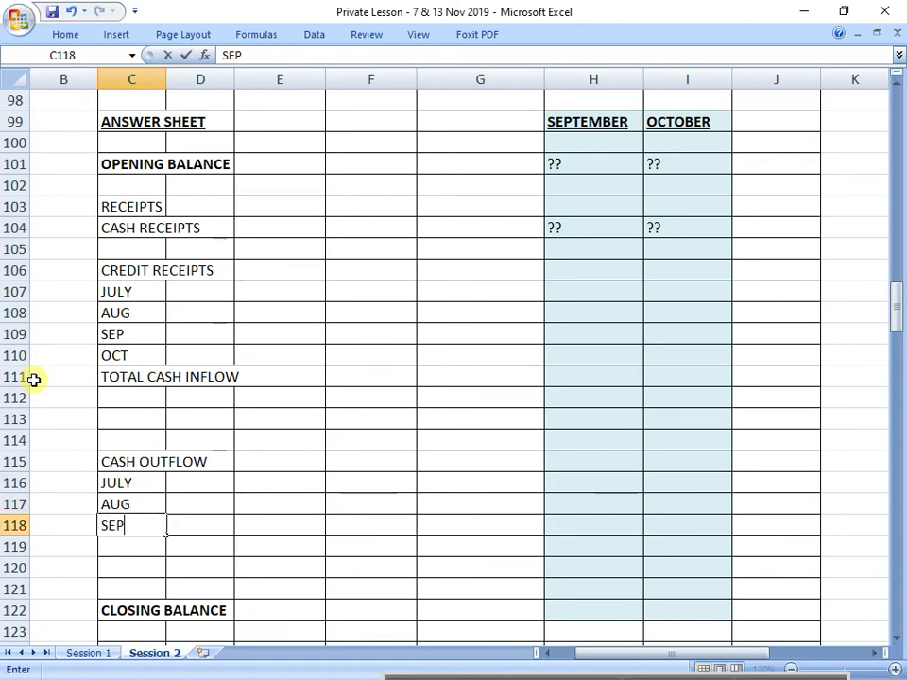
key(Return)
text(OCT)
key(Return)
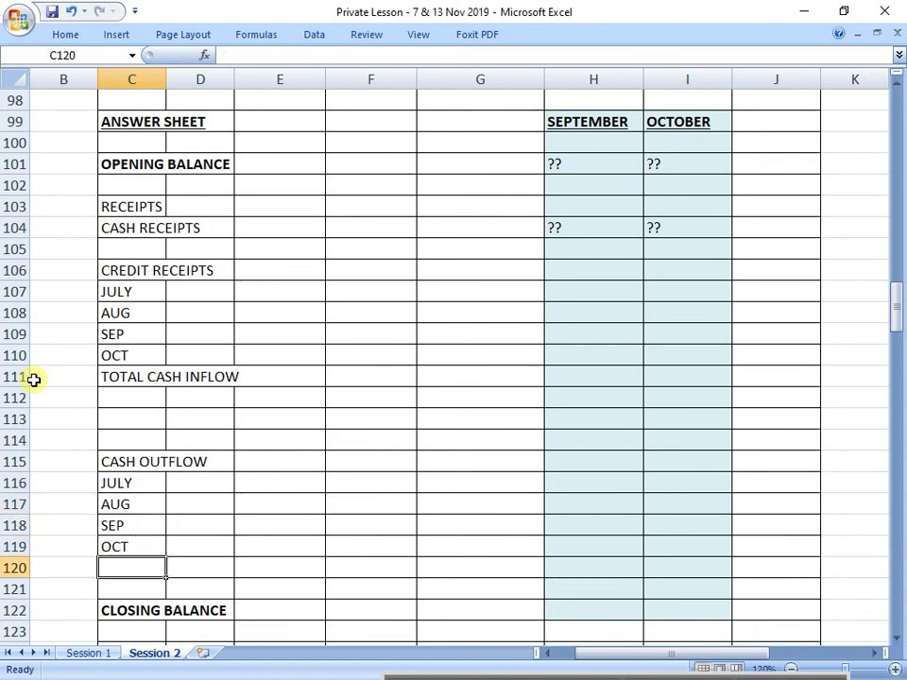
Bold and underline the CASH OUTFLOW heading in C115.
key(Up)
key(Up)
key(Up)
key(Up)
key(Up)
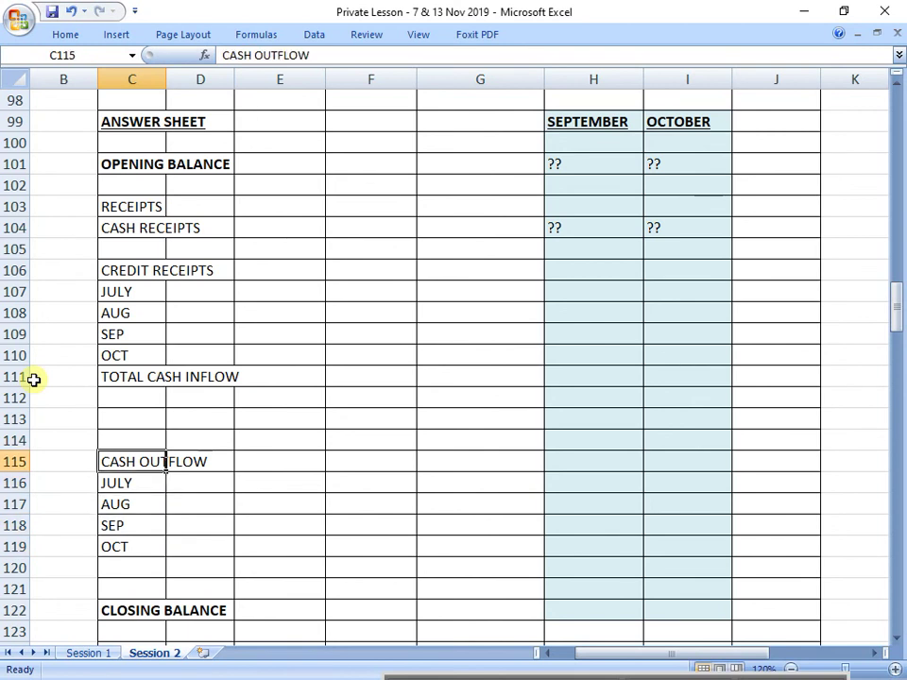
key(ctrl+b)
key(ctrl+u)
Bold and underline the CREDIT RECEIPTS heading in C106.
key(Up)
key(Up)
key(Up)
key(Up)
key(Up)
key(Up)
key(Up)
key(Up)
key(Up)
key(Up)
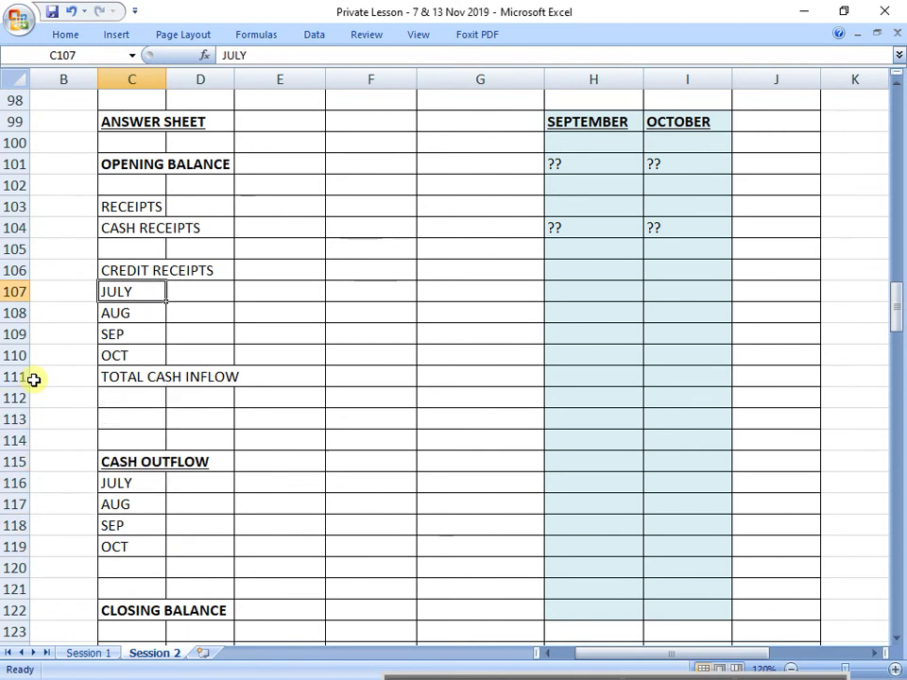
key(Down)
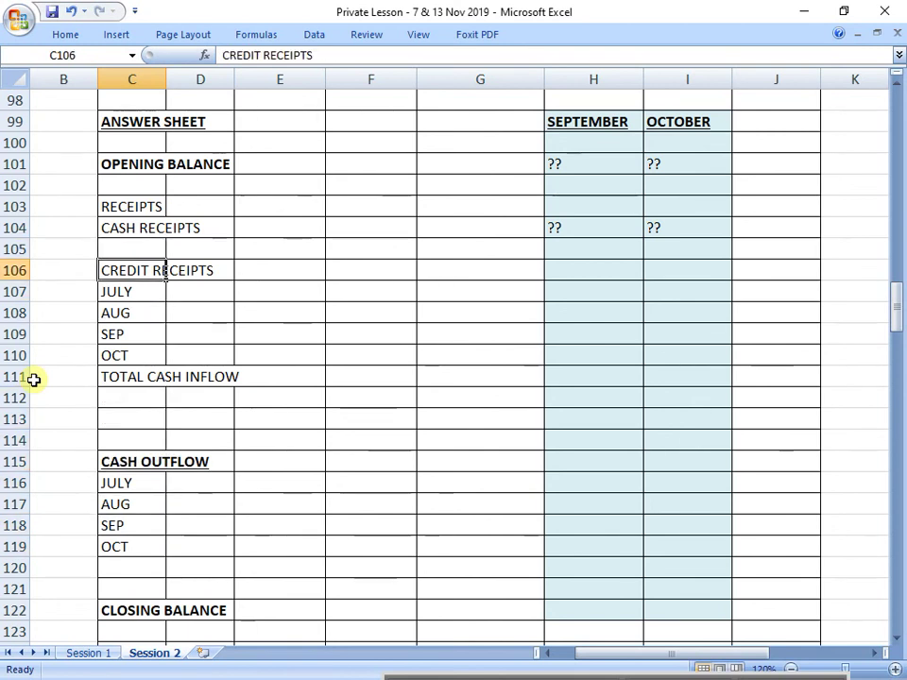
key(ctrl+b)
key(ctrl+u)
key(Up)
key(Up)
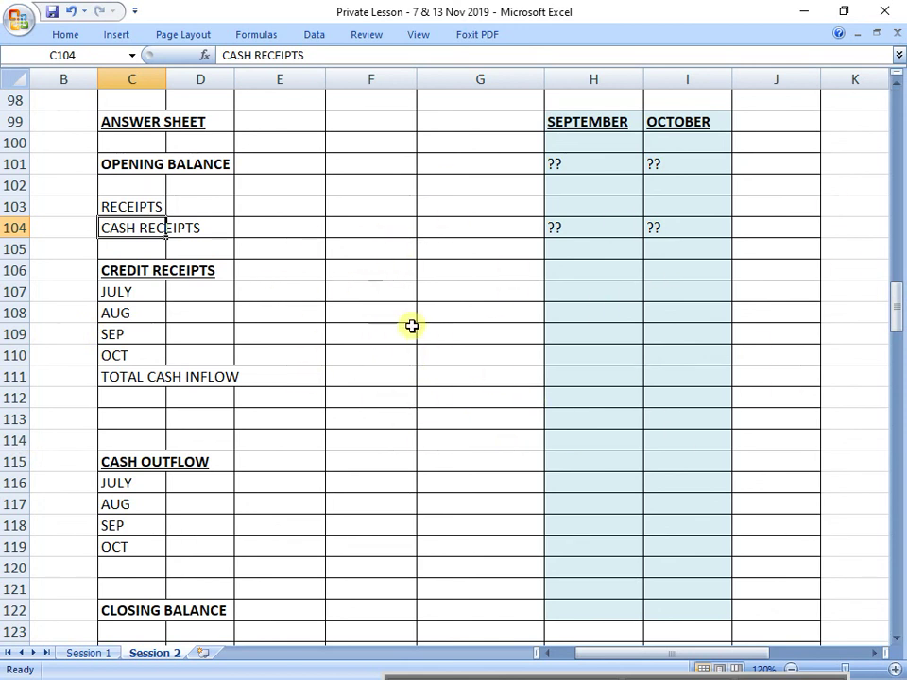
Enter the label "rough work...extra workings..." in F99 on the answer sheet's heading row.
click(325, 124)
text(r)
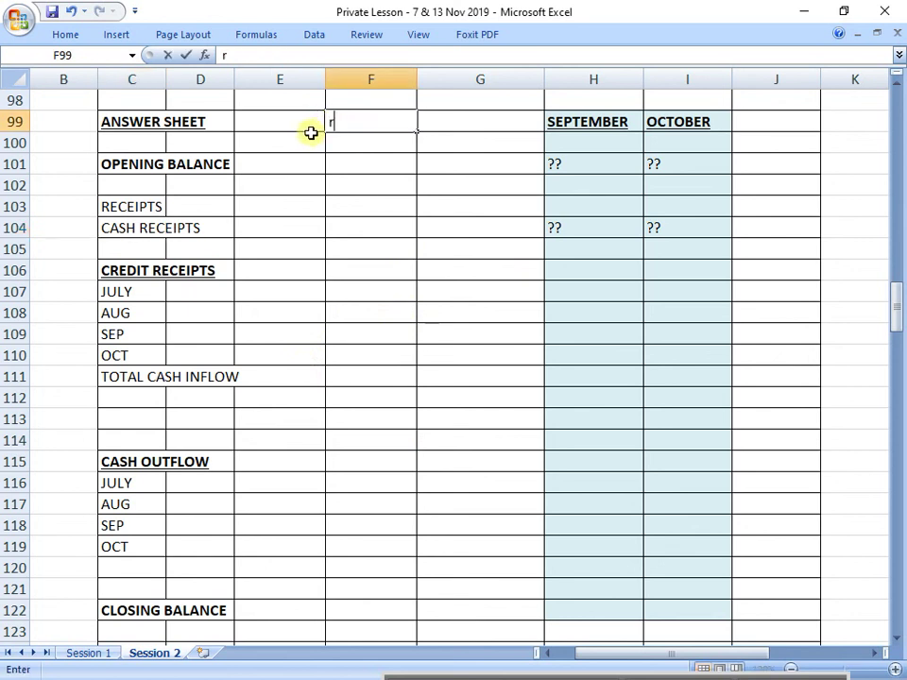
text(ough work/)
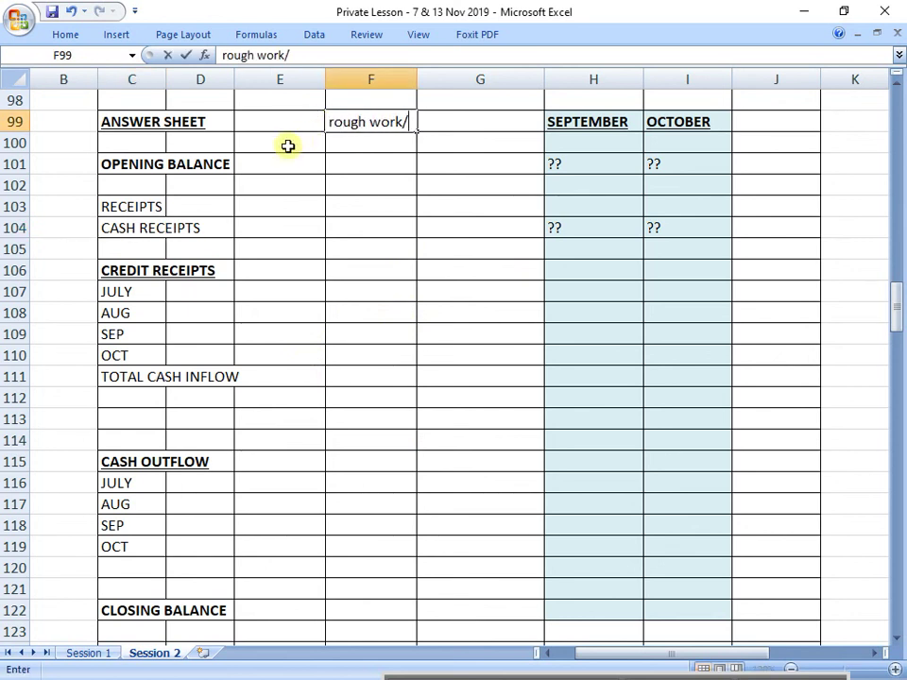
key(BackSpace)
text(...extra)
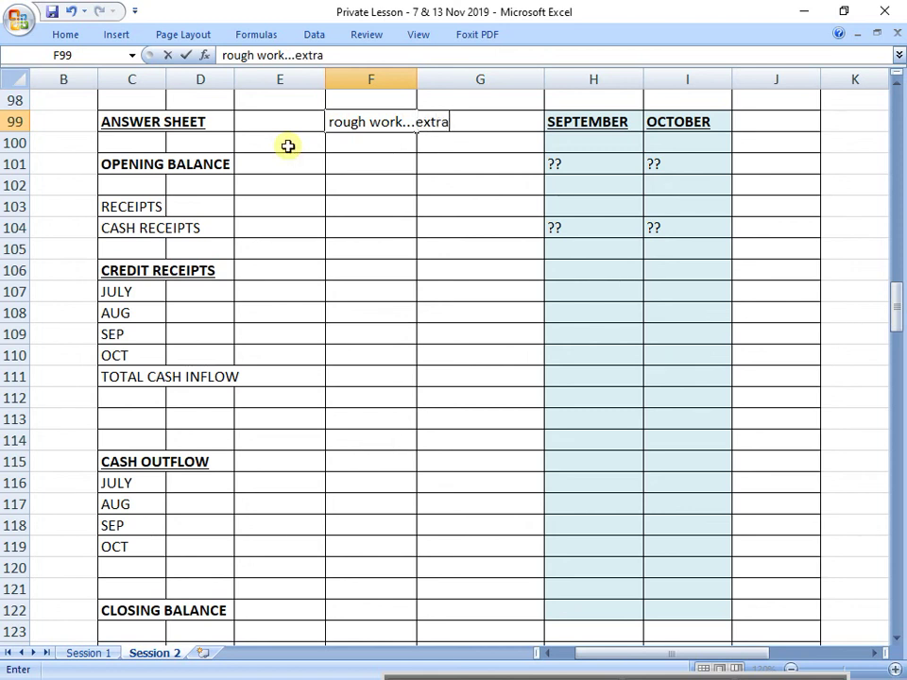
text( workings...)
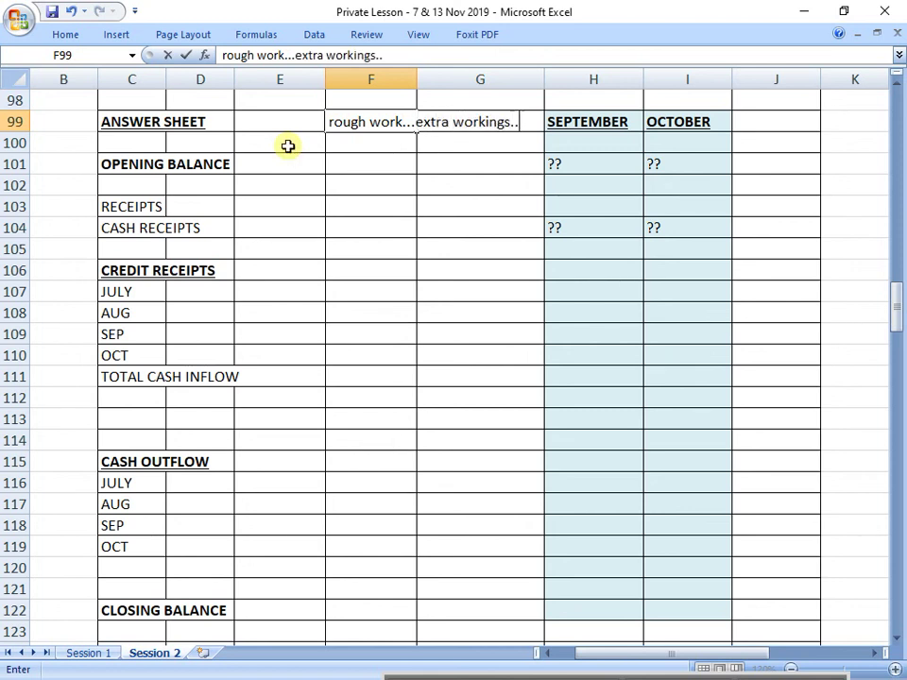
key(Return)
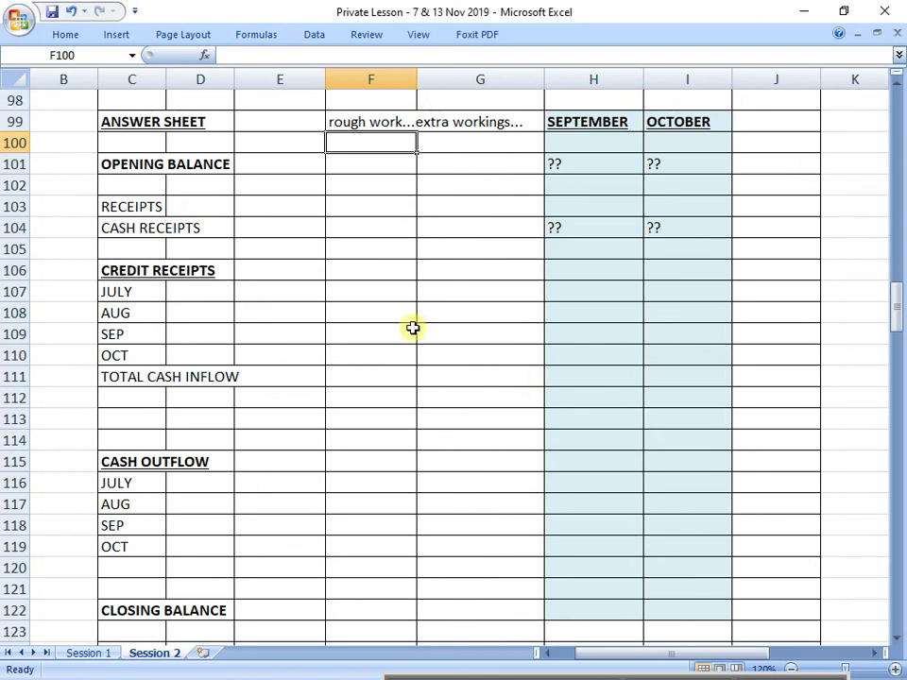
Add the column headings "cash services" in F106 and "credit services" in G106 beside CREDIT RECEIPTS.
click(366, 262)
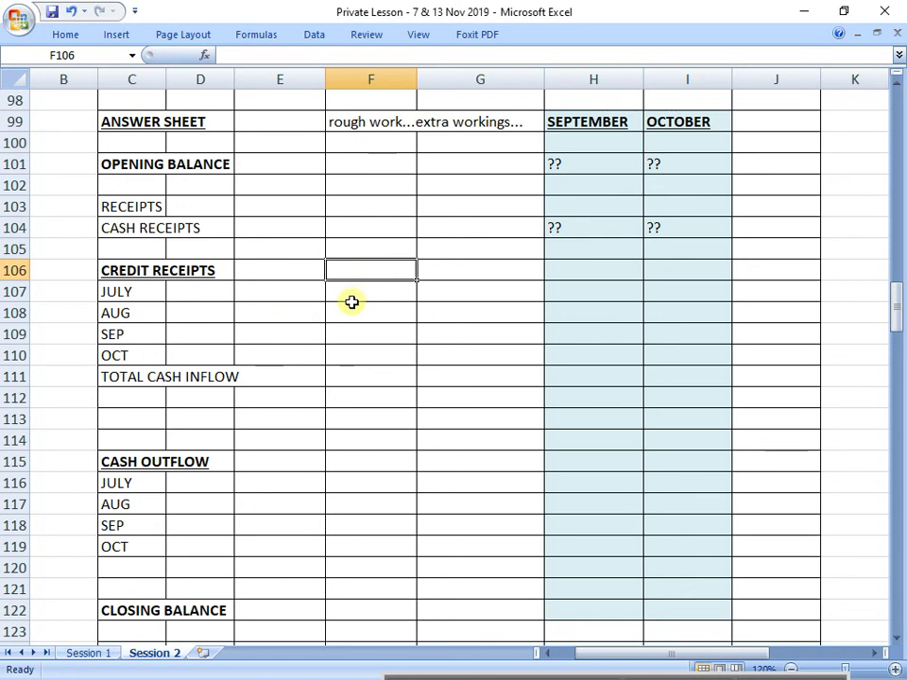
text(cash)
key(Tab)
text(credit)
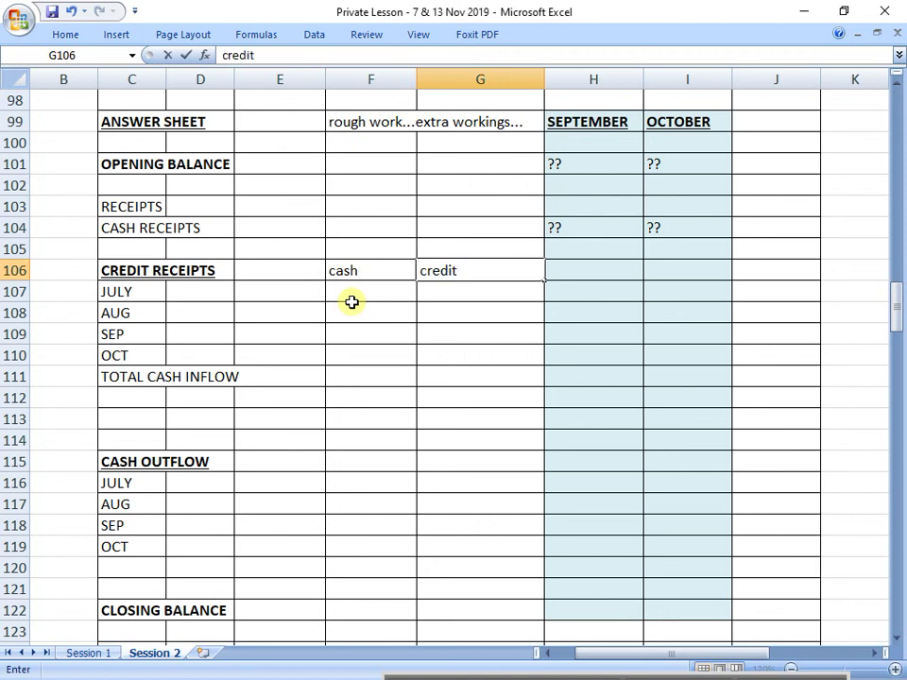
key(shift+Tab)
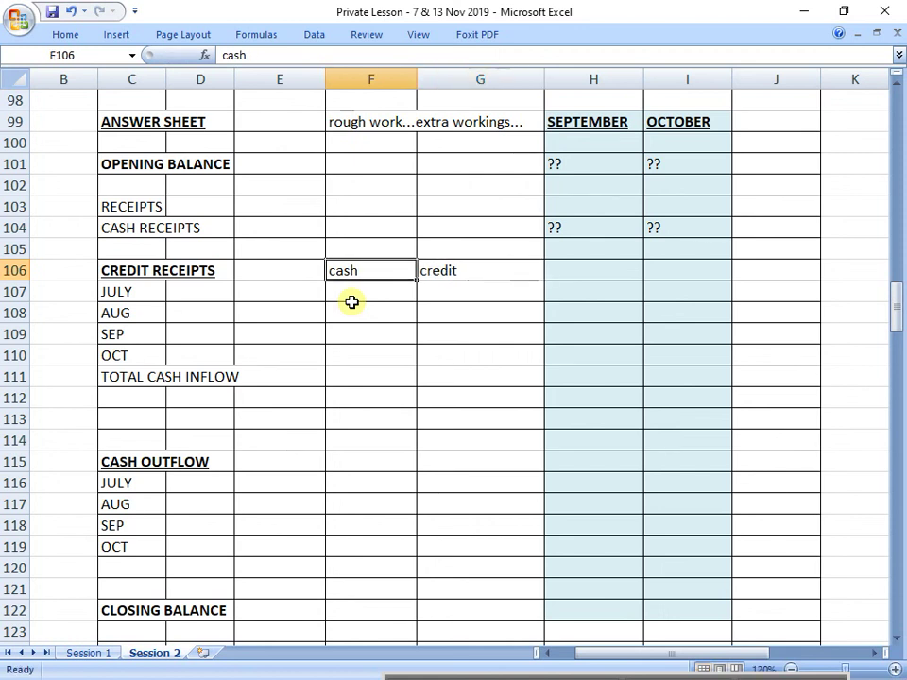
text(cash services)
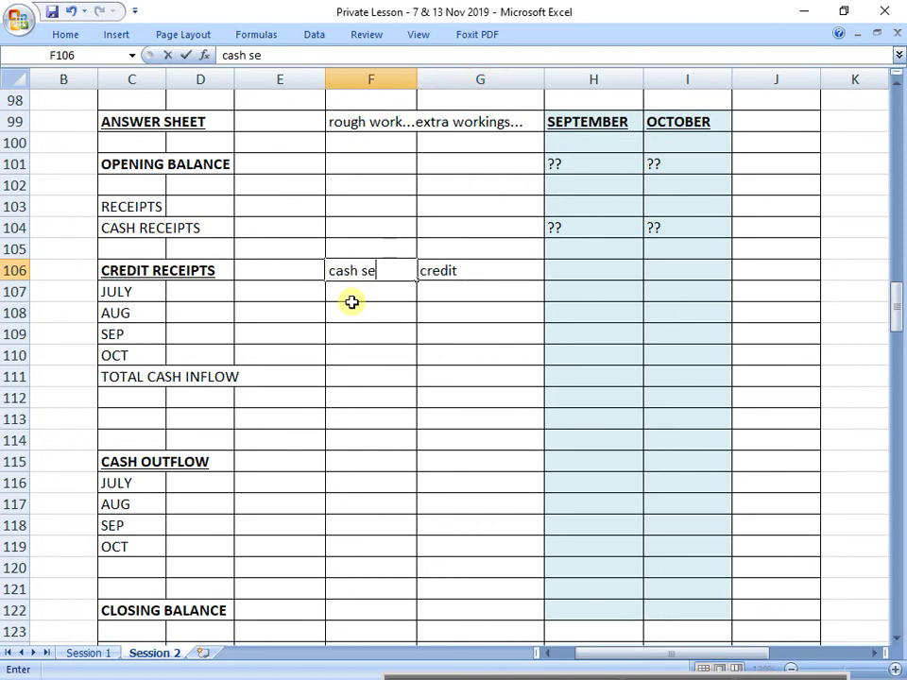
key(Tab)
text(cred)
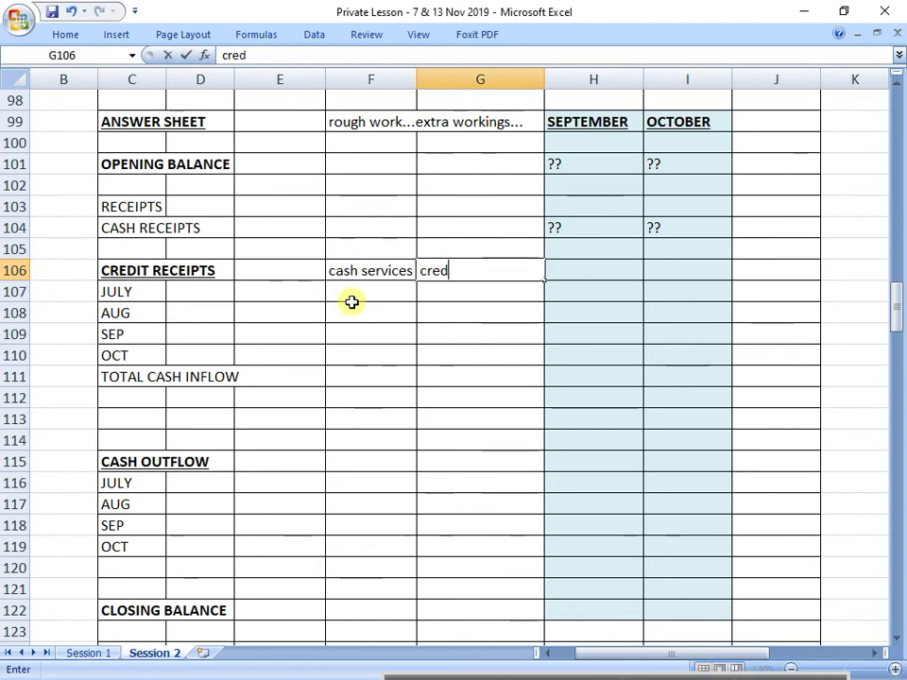
text(it services)
key(Tab)
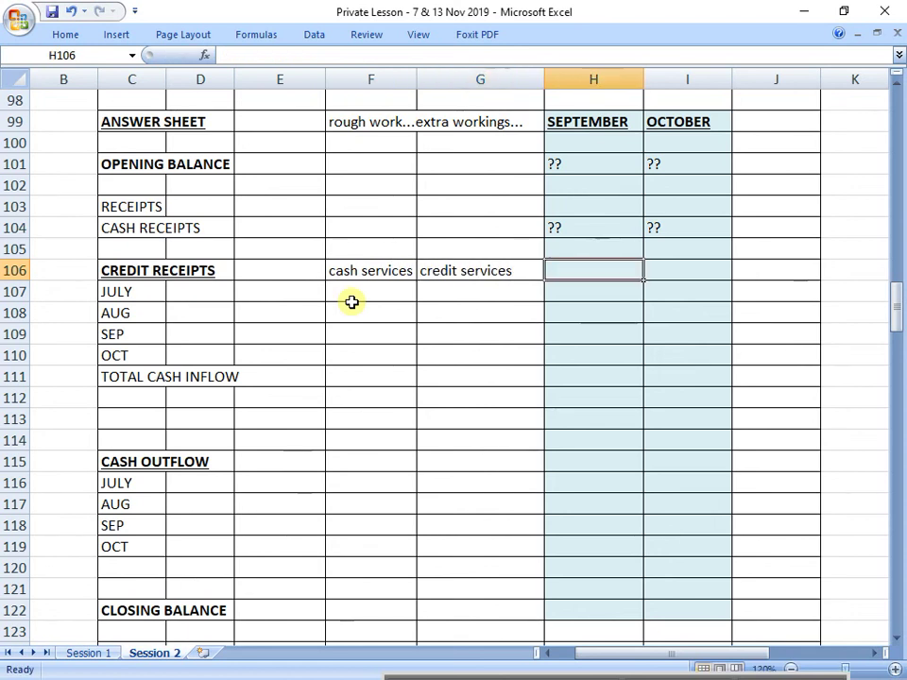
Fill in the cash services for July to October in F107 to F110: 100000, 150000, 120000 and 145000.
key(Down)
click(352, 301)
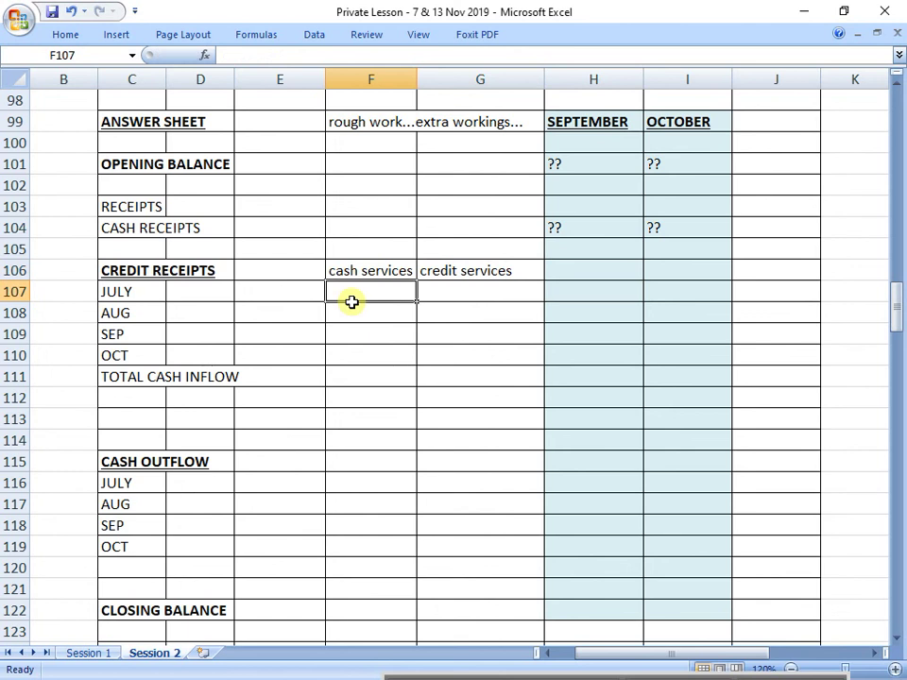
text(100000)
key(Return)
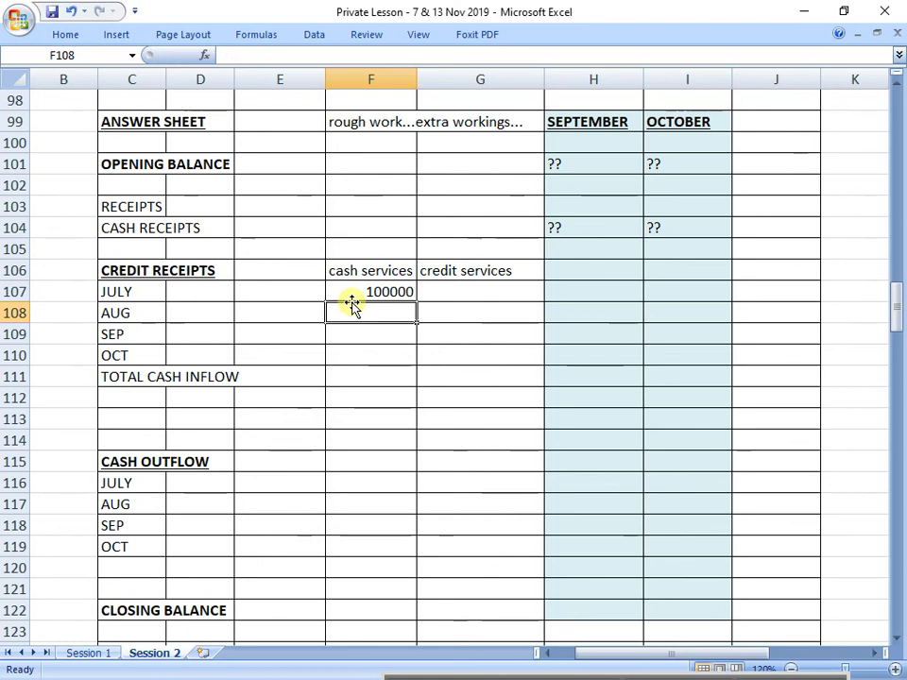
text(150000)
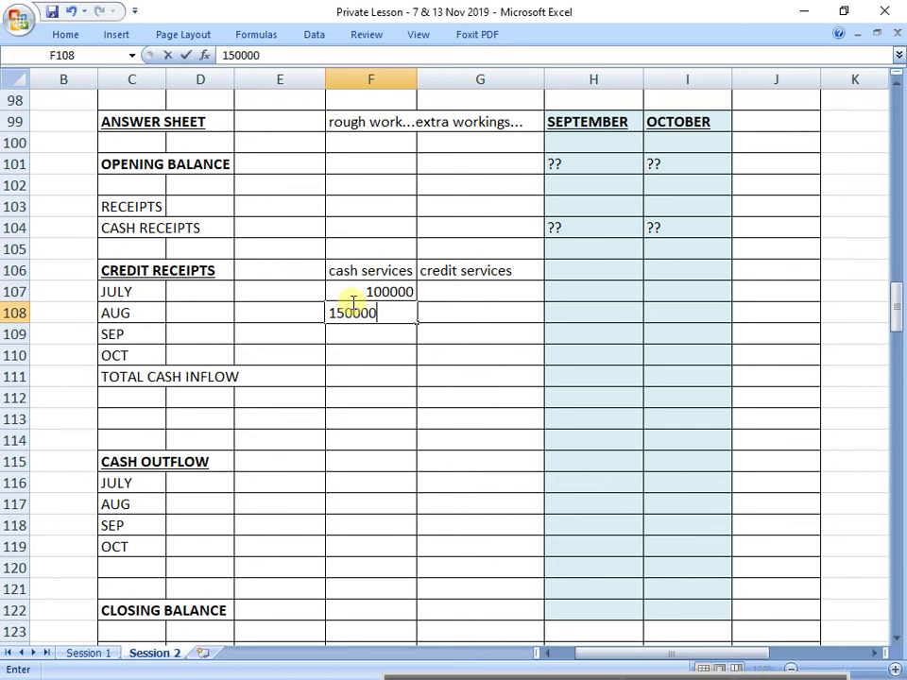
key(Return)
text(120000)
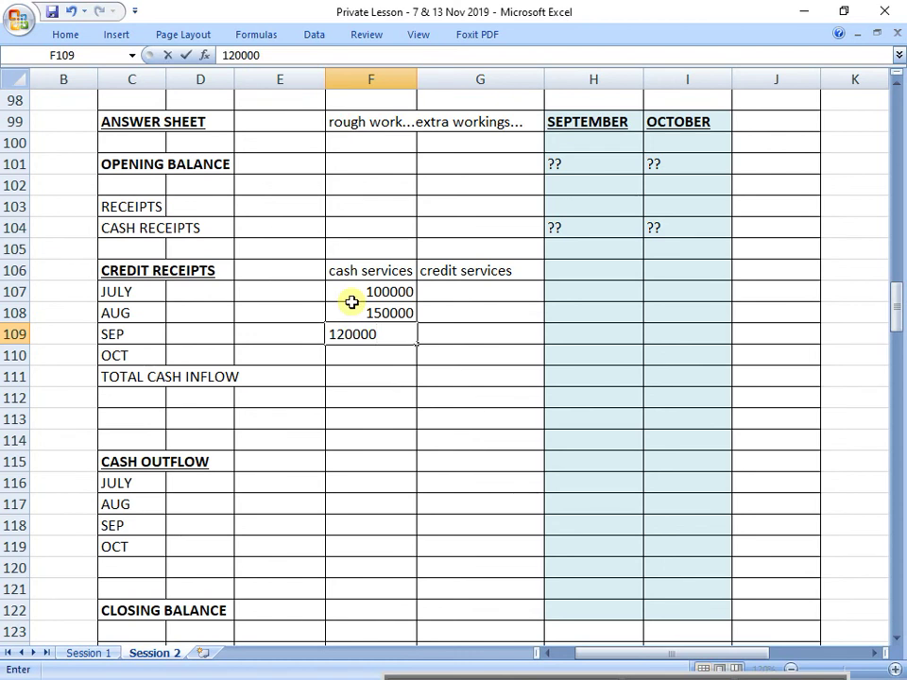
key(Return)
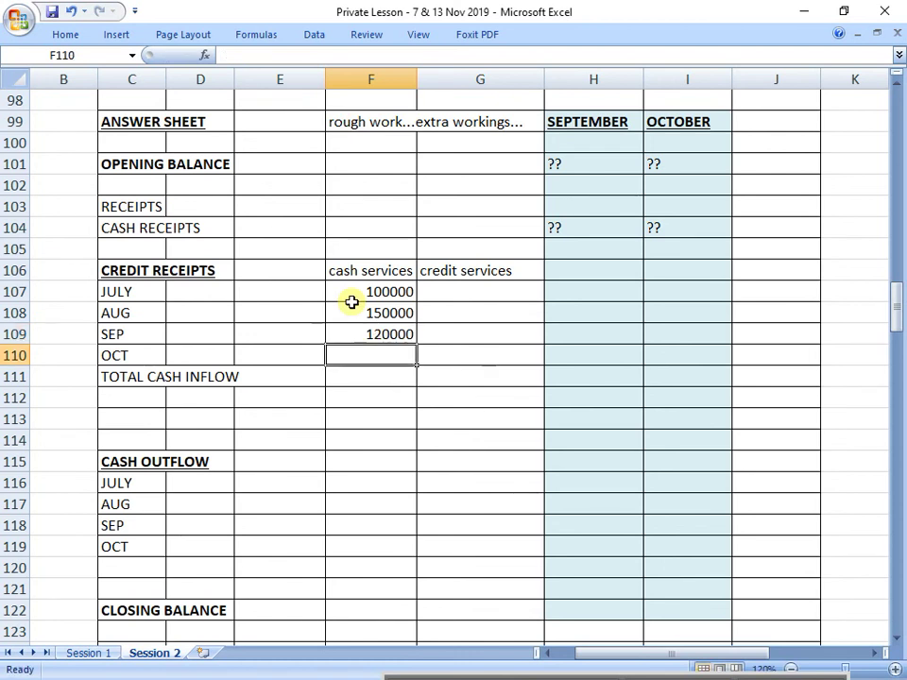
text(145000)
key(Return)
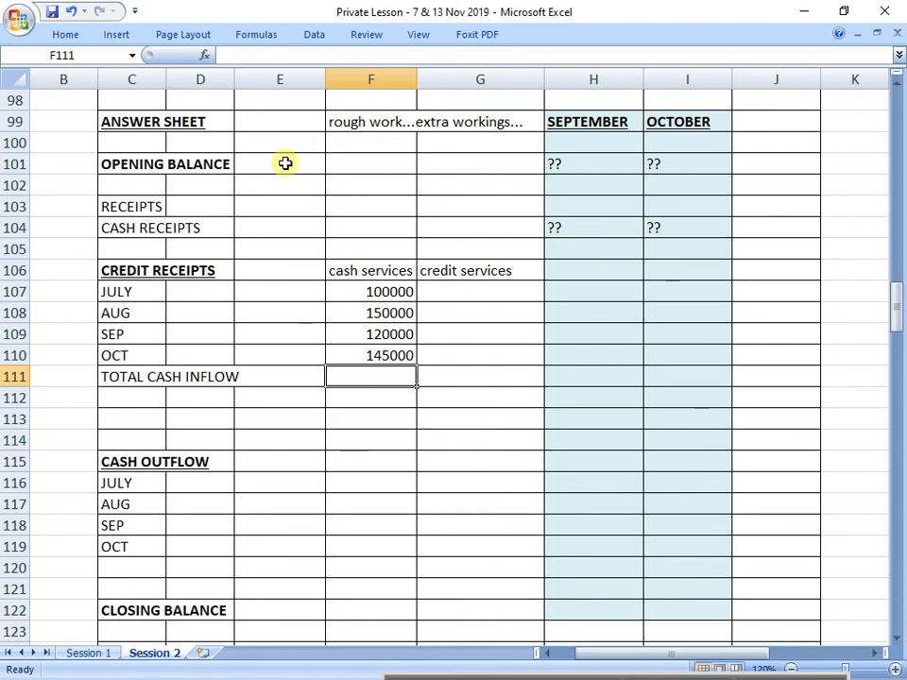
Fill in the credit services for July to October in G107 to G110: 150000, 200000, 100000 and 300000.
key(Up)
key(Up)
key(Up)
key(Up)
key(Right)
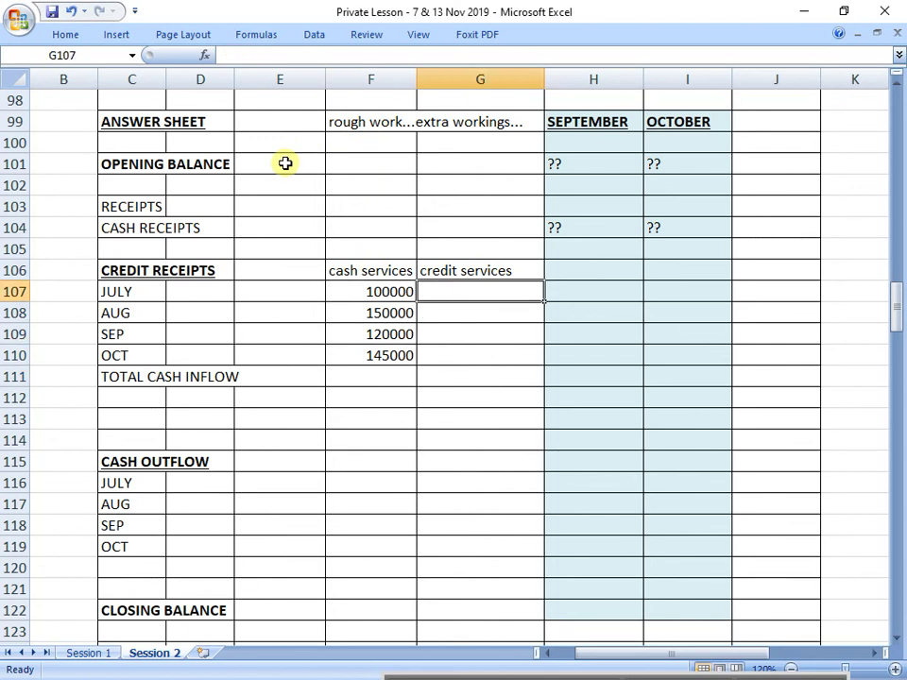
text(150000)
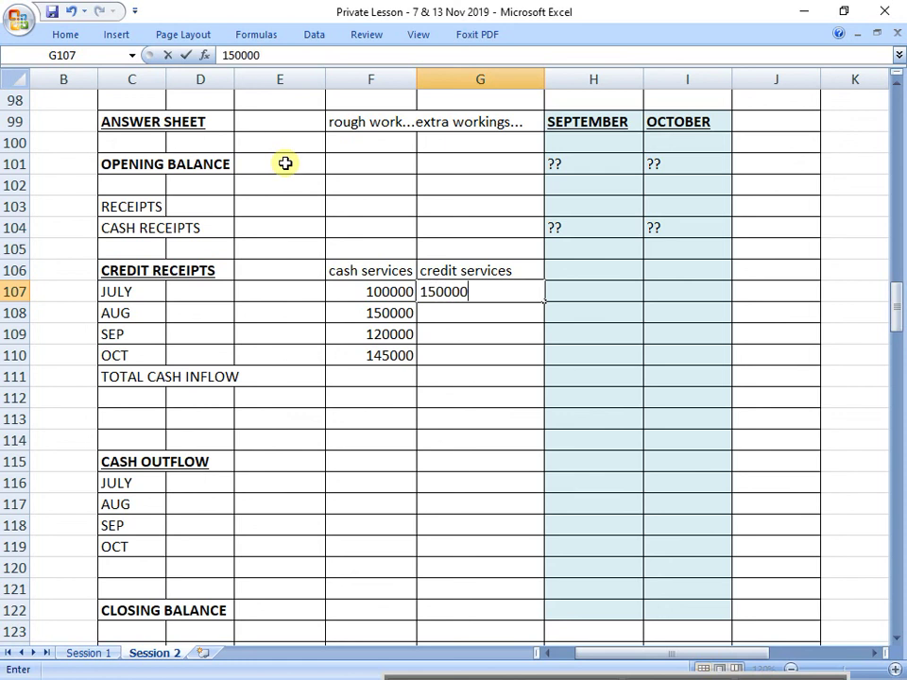
key(Return)
text(2)
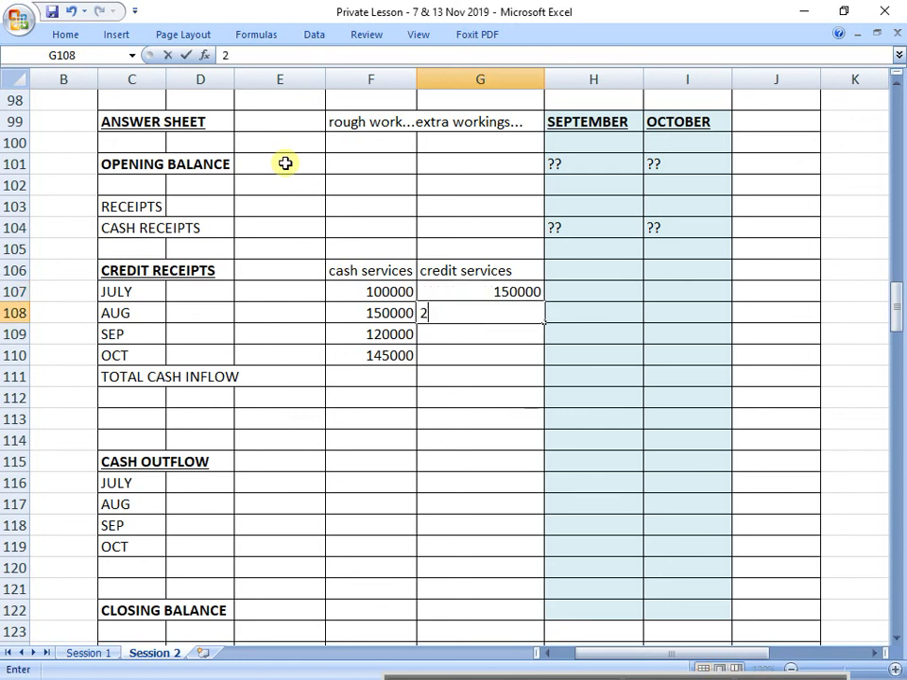
text(00000)
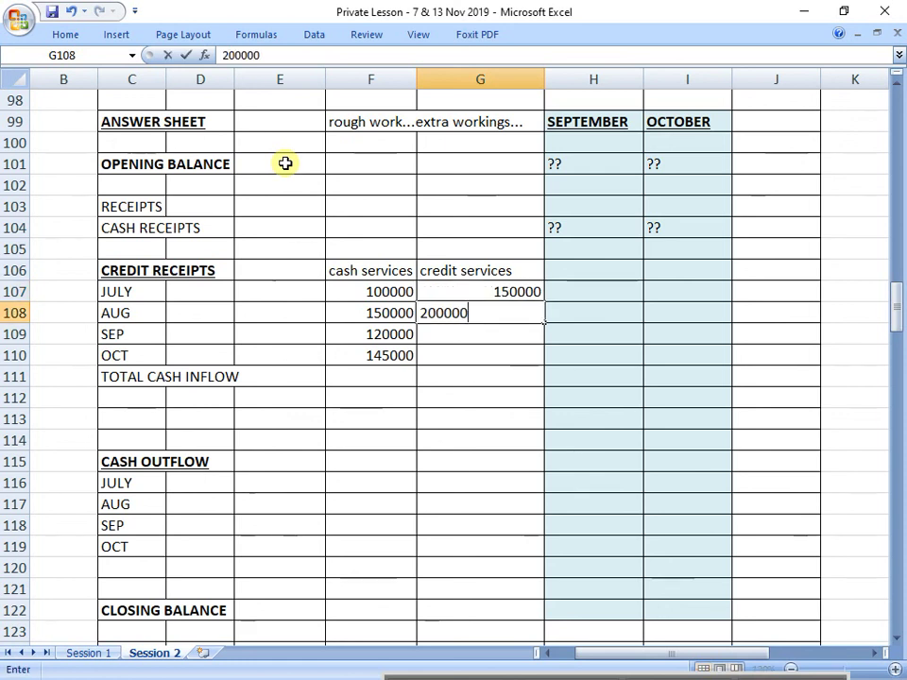
key(Return)
text(100000)
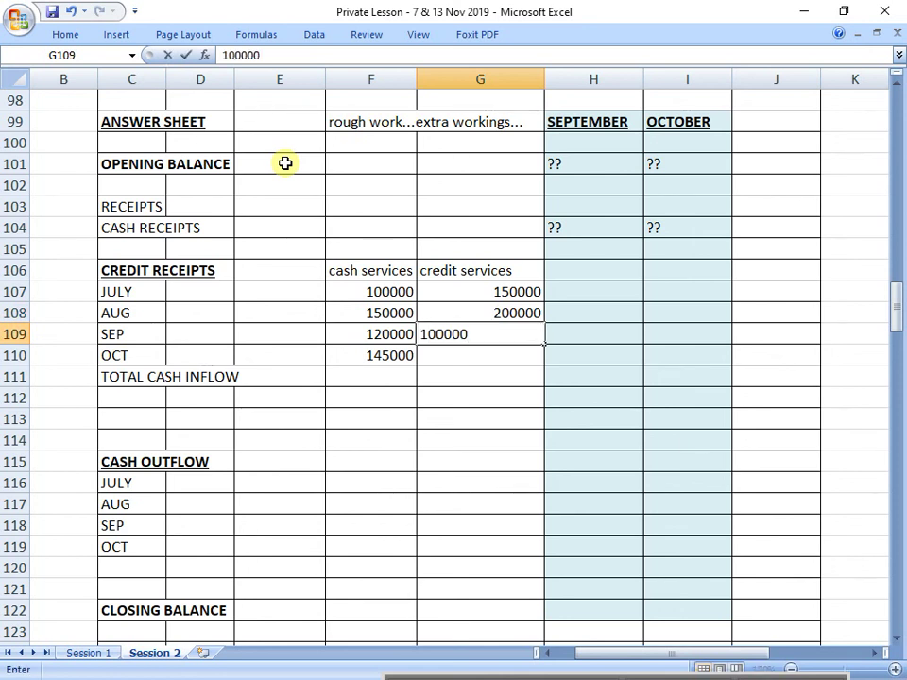
key(Return)
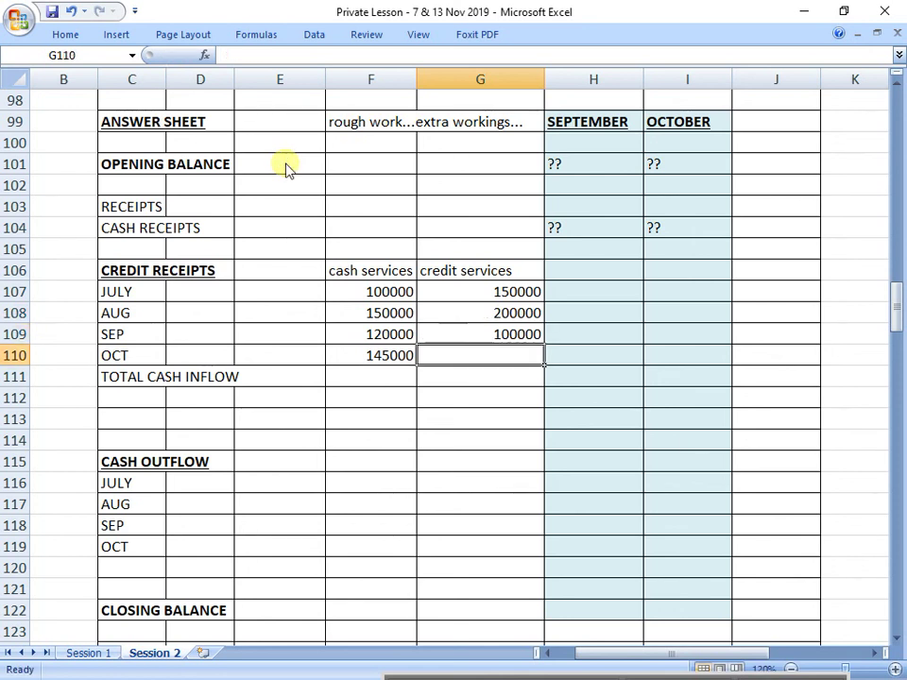
text(300000)
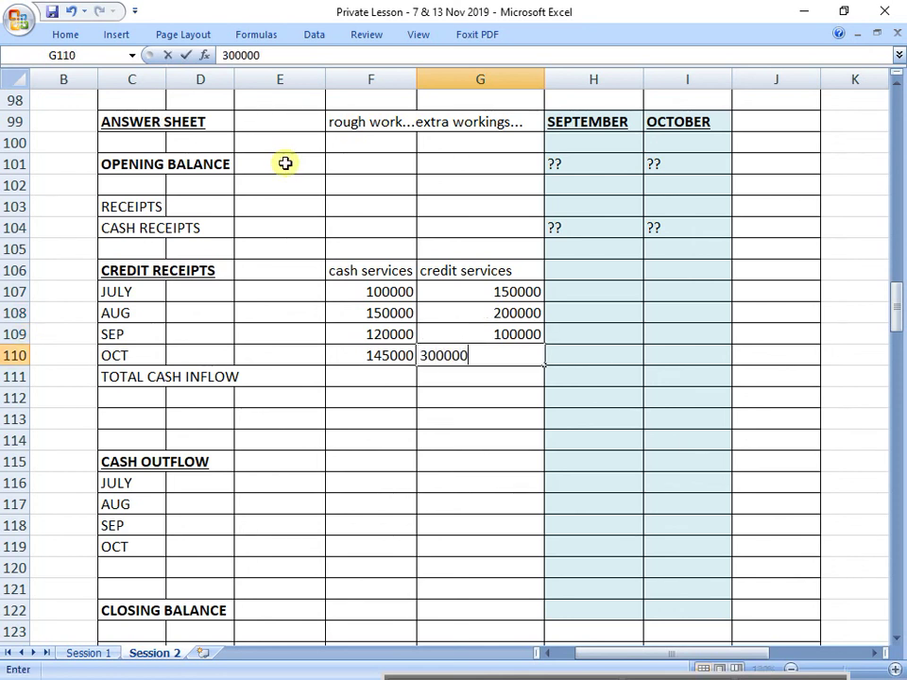
key(Return)
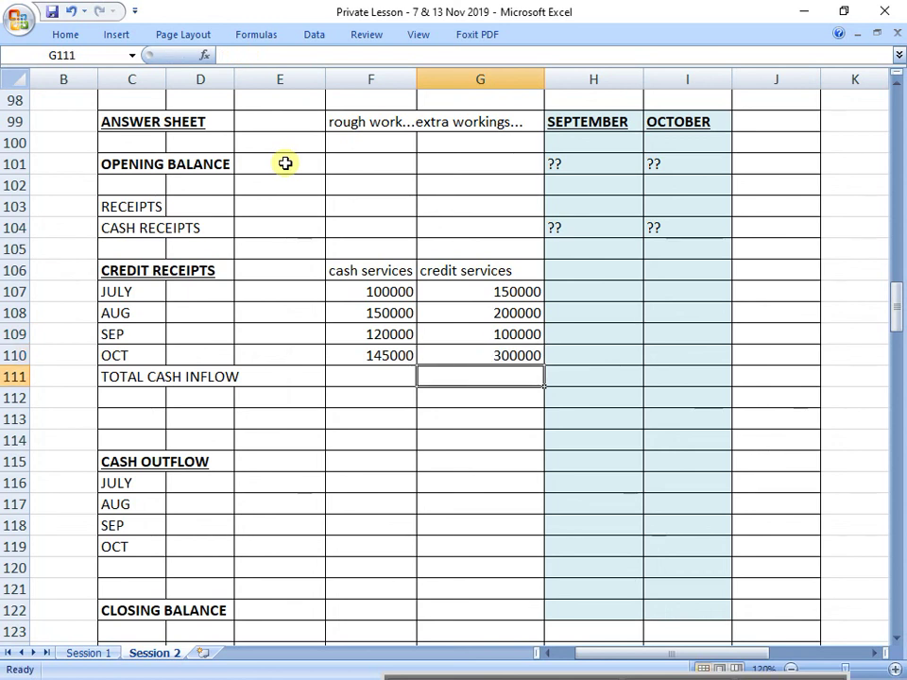
Review the cash services and credit services columns for July to October, including their headings.
key(Up)
key(Up)
key(Up)
key(Up)
key(Left)
key(Left)
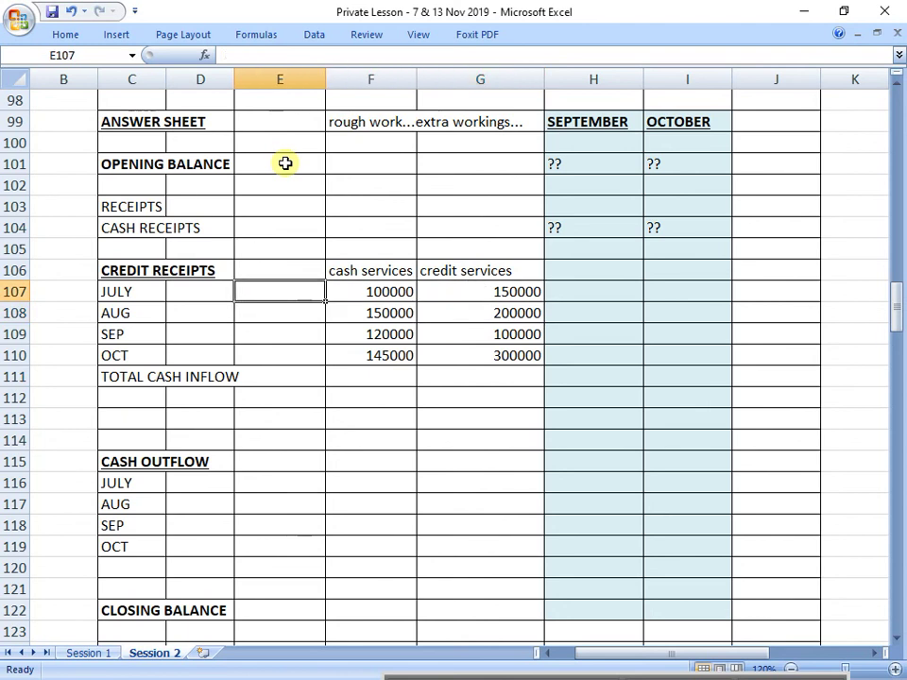
key(Right)
key(Up)
key(shift+Down)
key(shift+Down)
key(shift+Down)
key(Right)
key(shift+Down)
key(shift+Down)
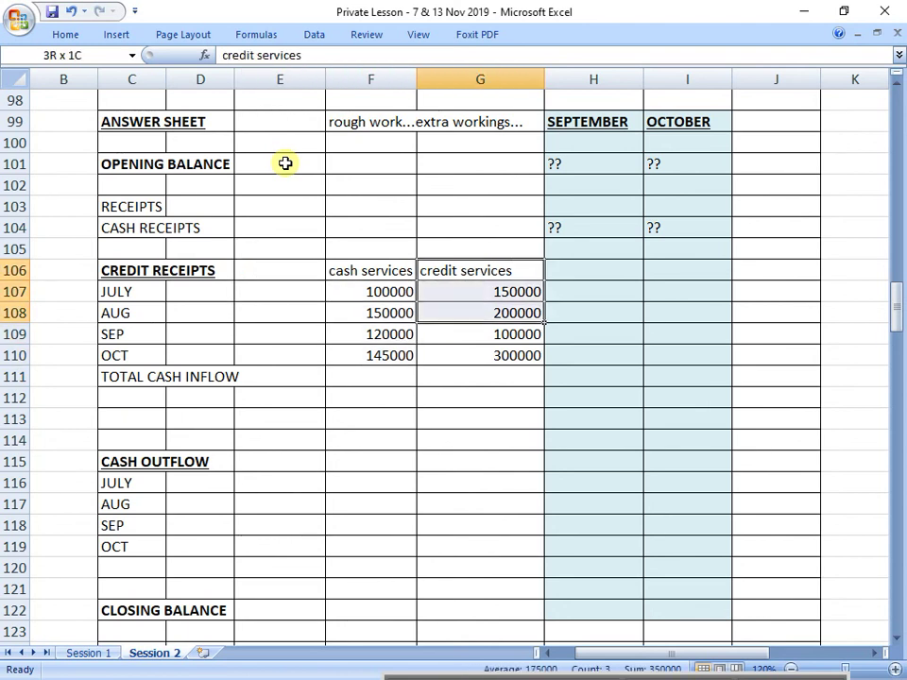
key(shift+Down)
key(shift+Down)
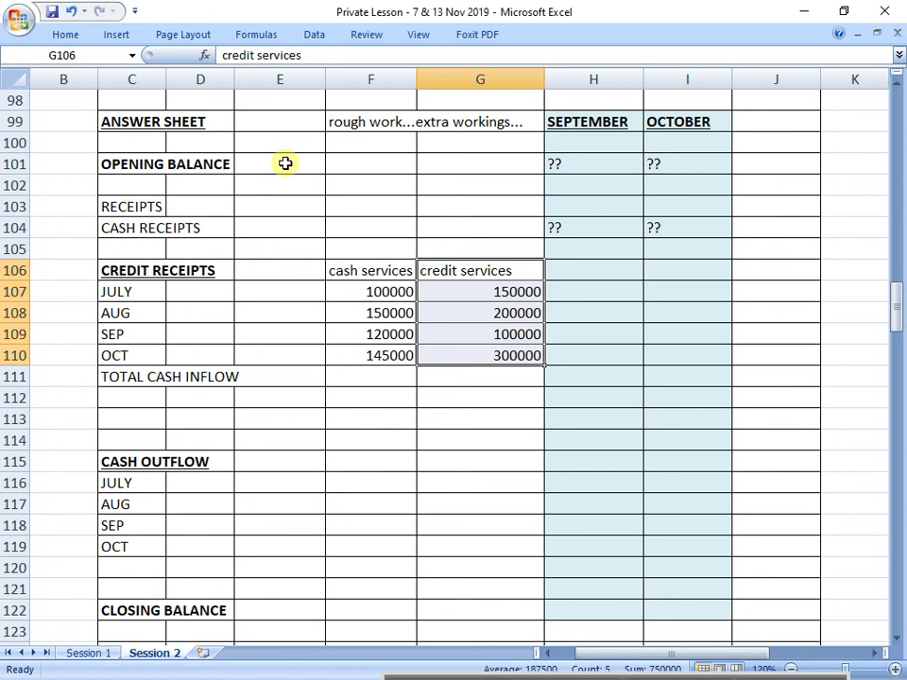
Clear the month names JULY, AUG, SEP and OCT from C116 to C119 below CASH OUTFLOW.
key(Down)
key(Down)
key(Down)
key(Down)
key(Down)
key(Down)
key(Down)
key(Down)
key(Down)
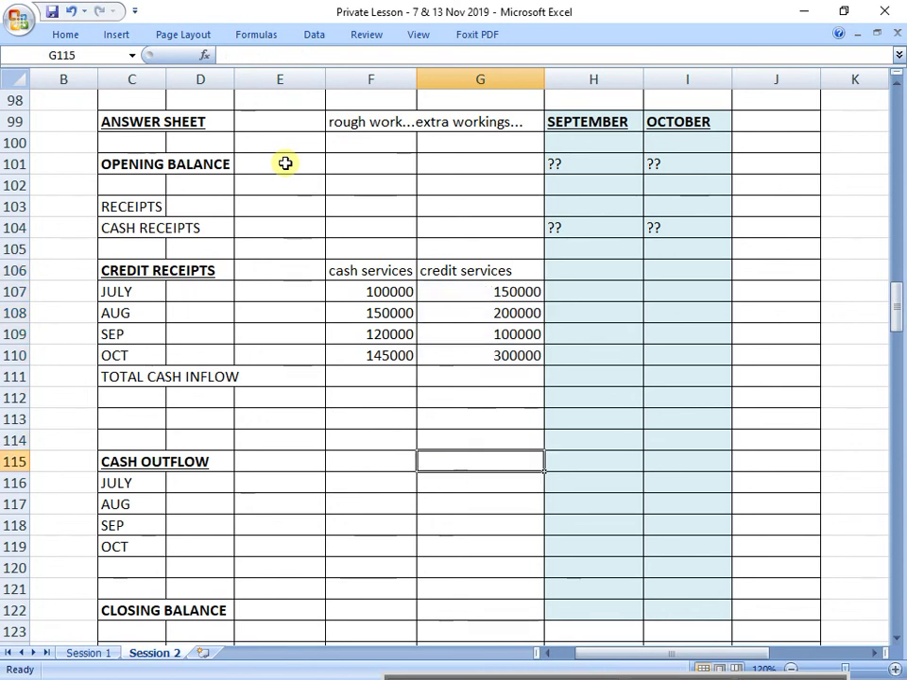
key(Left)
key(Left)
key(Left)
key(Left)
key(Down)
key(Down)
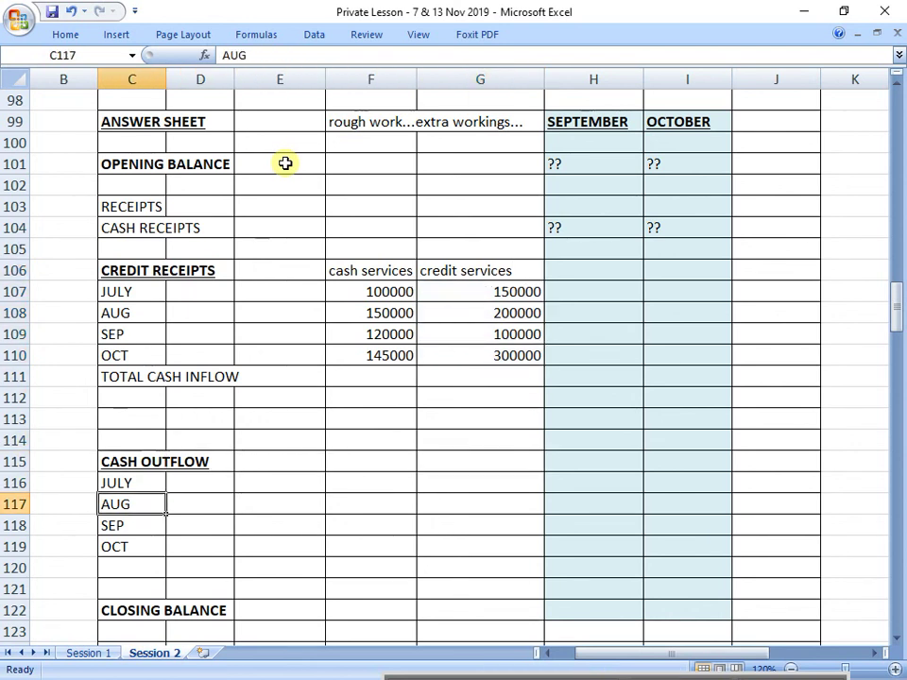
key(Down)
key(Down)
key(Down)
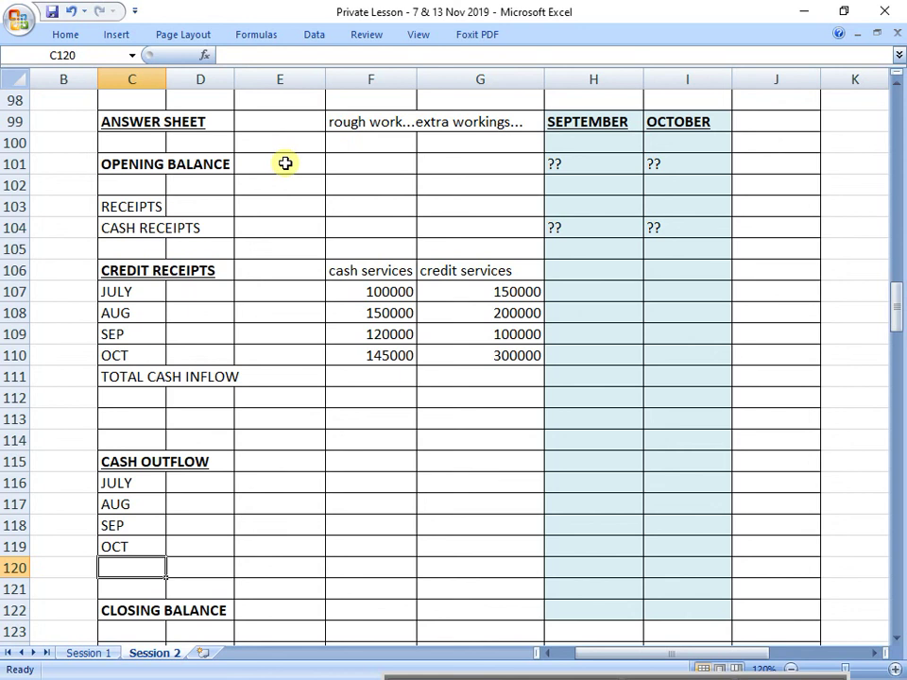
key(Up)
key(Up)
key(Up)
key(Up)
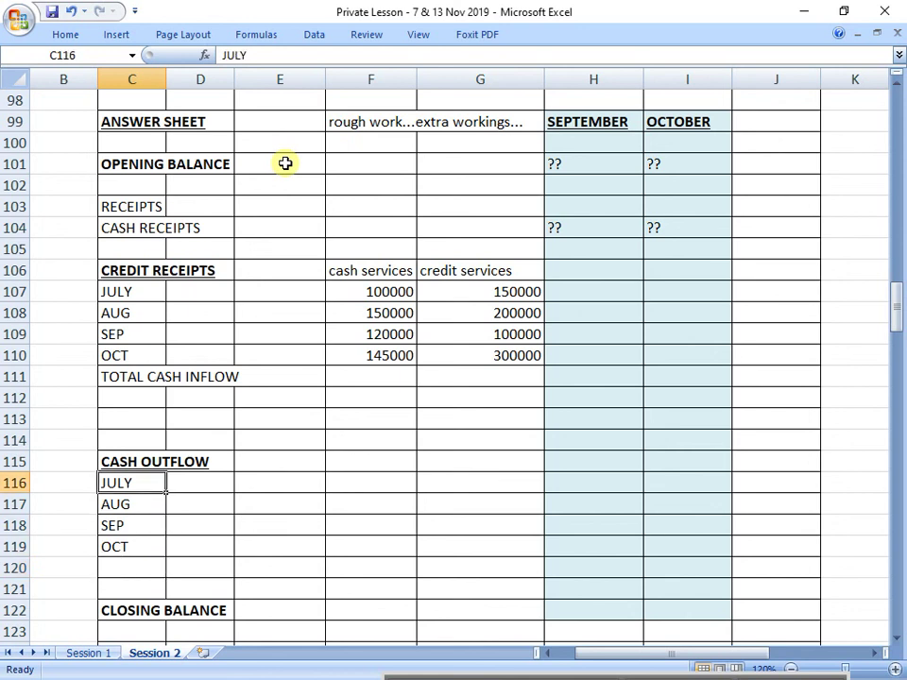
key(shift+Down)
key(shift+Down)
key(shift+Down)
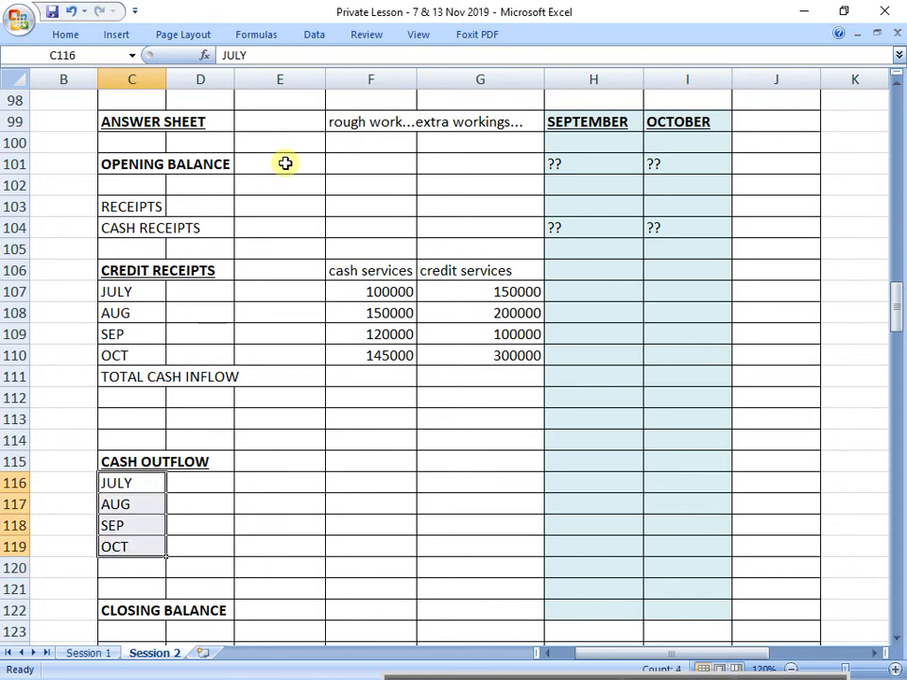
key(Delete)
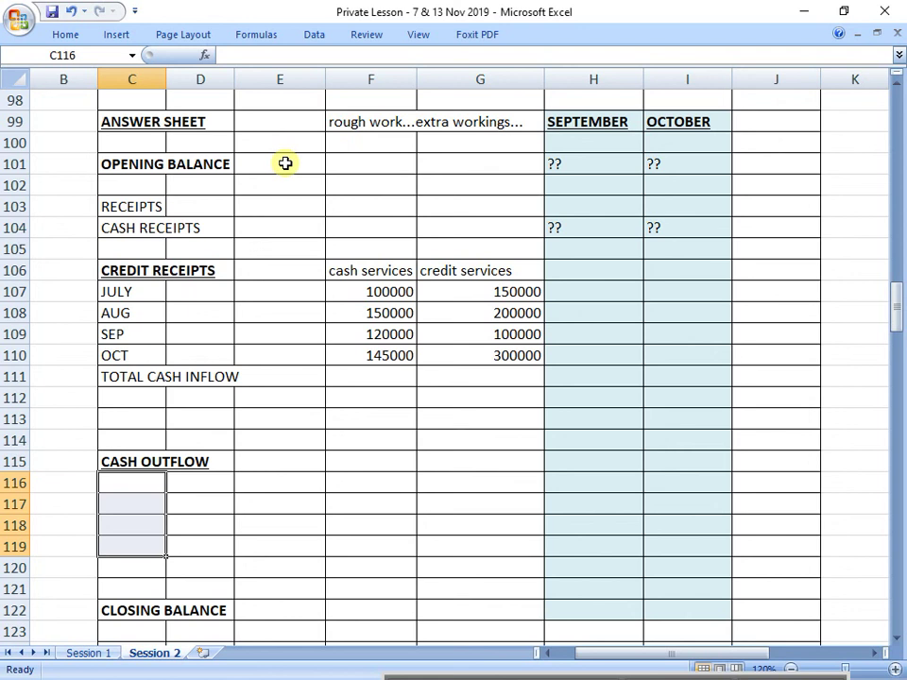
key(Up)
key(Down)
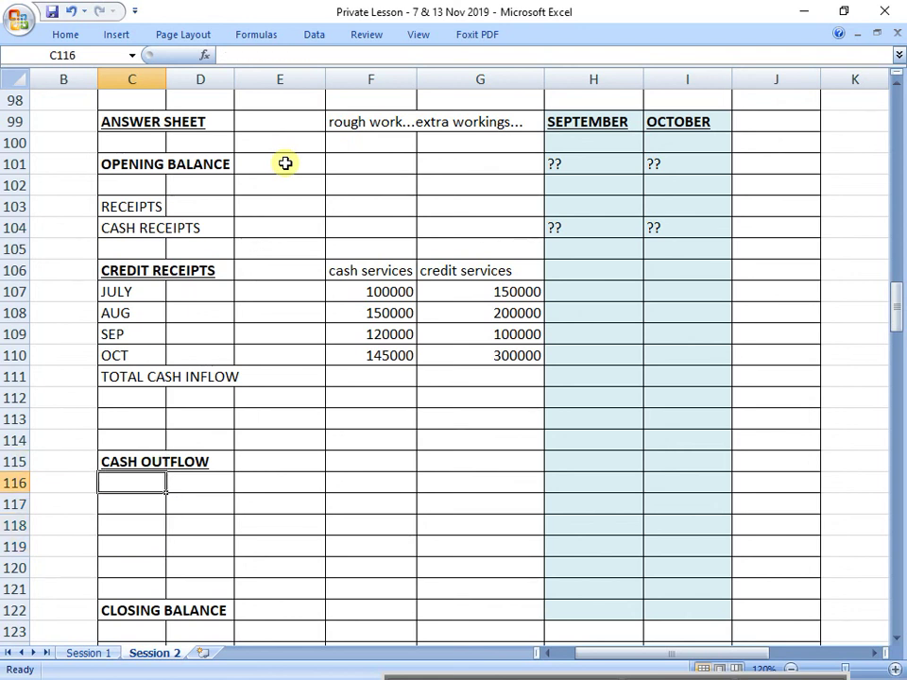
Enter the labels Direct expenses and Indirect expense in C116 and C117 below CASH OUTFLOW.
text(Direct expenses)
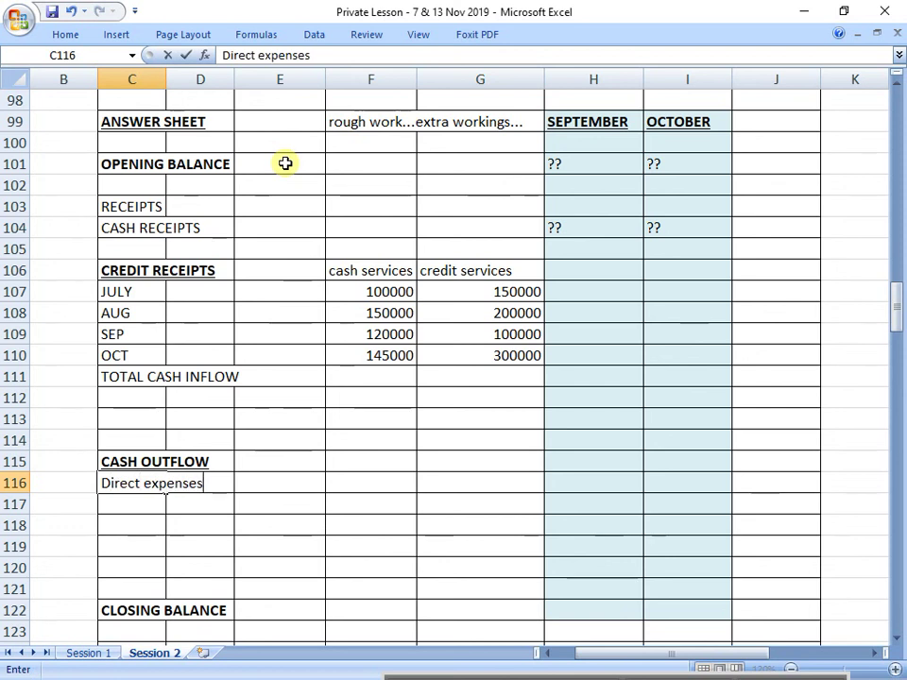
key(Return)
text(Indirec)
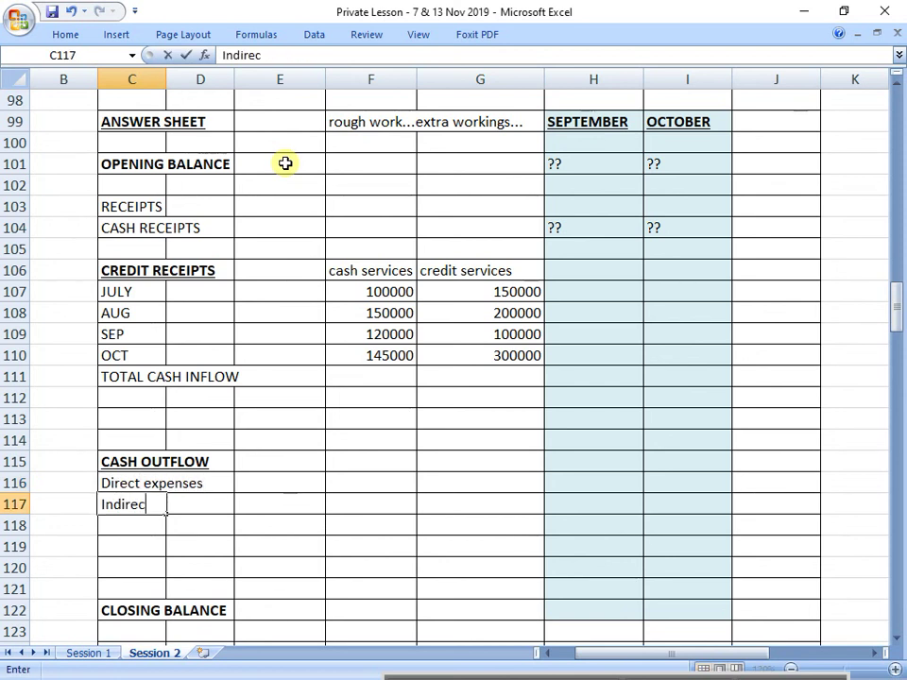
text(t expense)
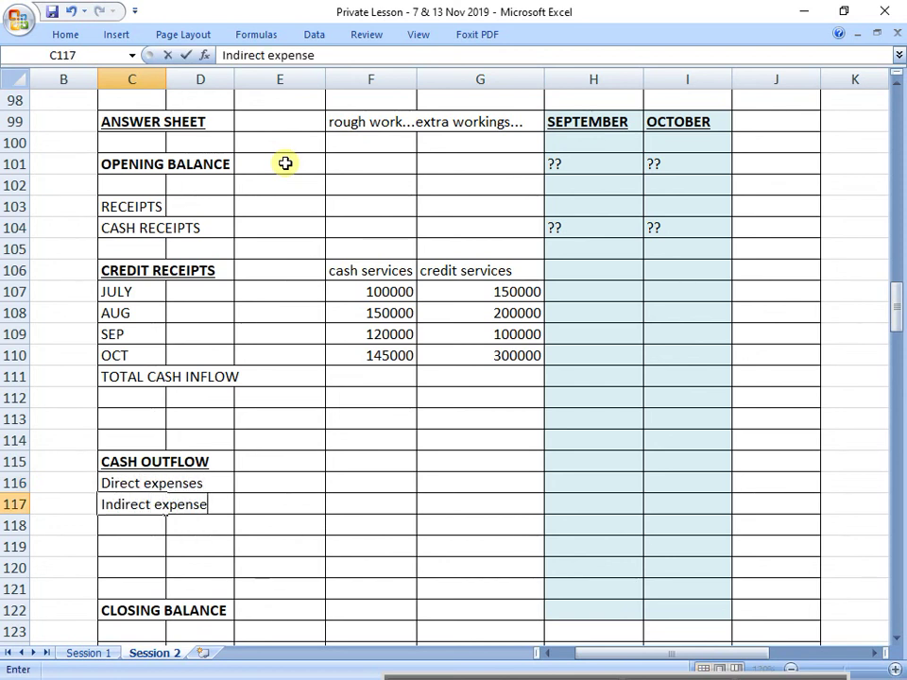
key(Return)
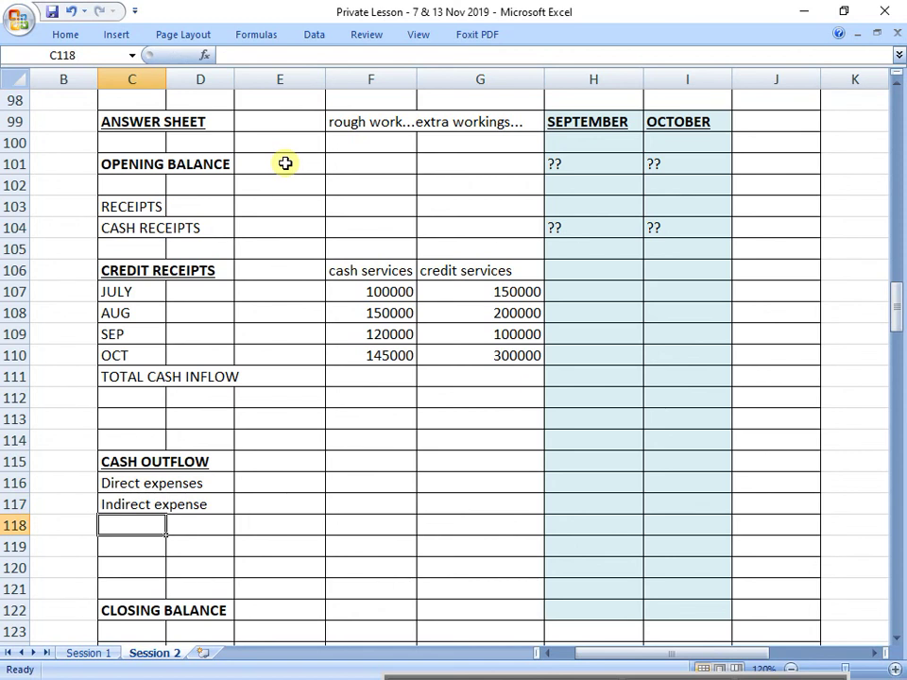
key(Return)
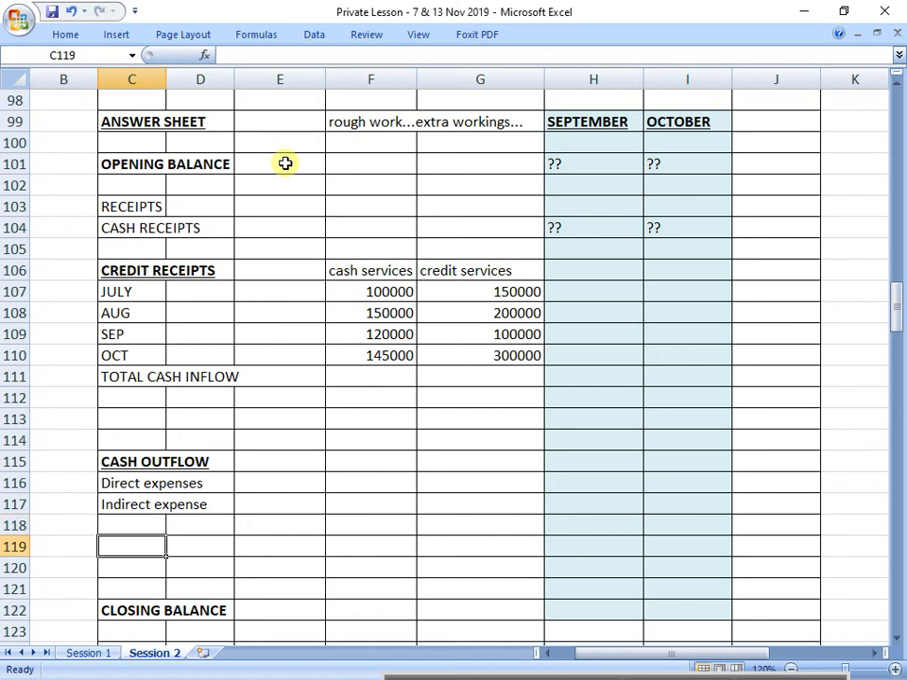
key(Up)
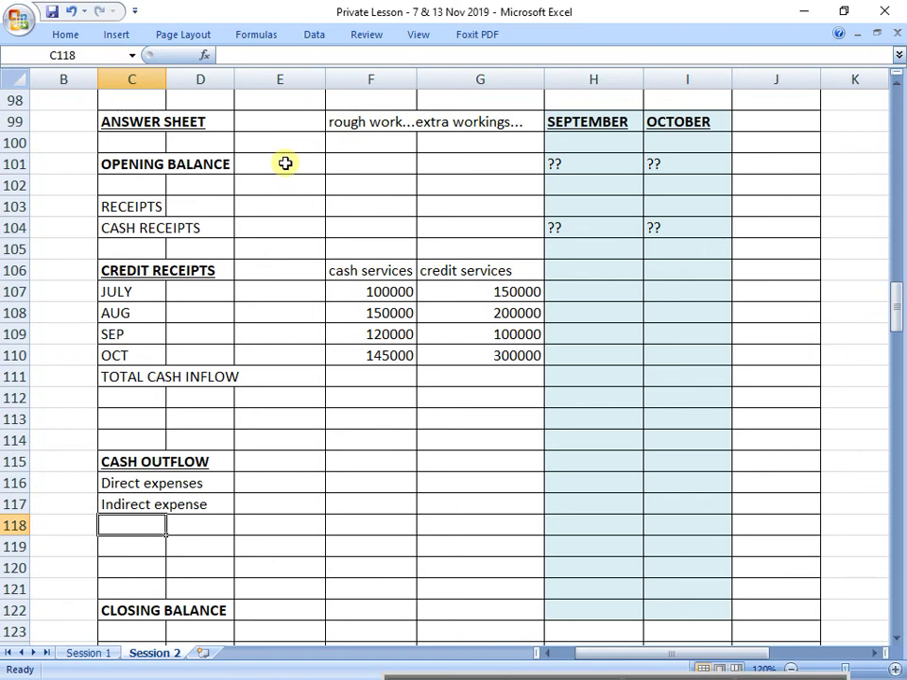
Make the credit services heading and its July to October figures in G106 to G110 bold.
key(Up)
key(Up)
key(Up)
key(Up)
key(Up)
key(Up)
key(Up)
key(Up)
key(Up)
key(Right)
key(Right)
key(Right)
key(Right)
key(Right)
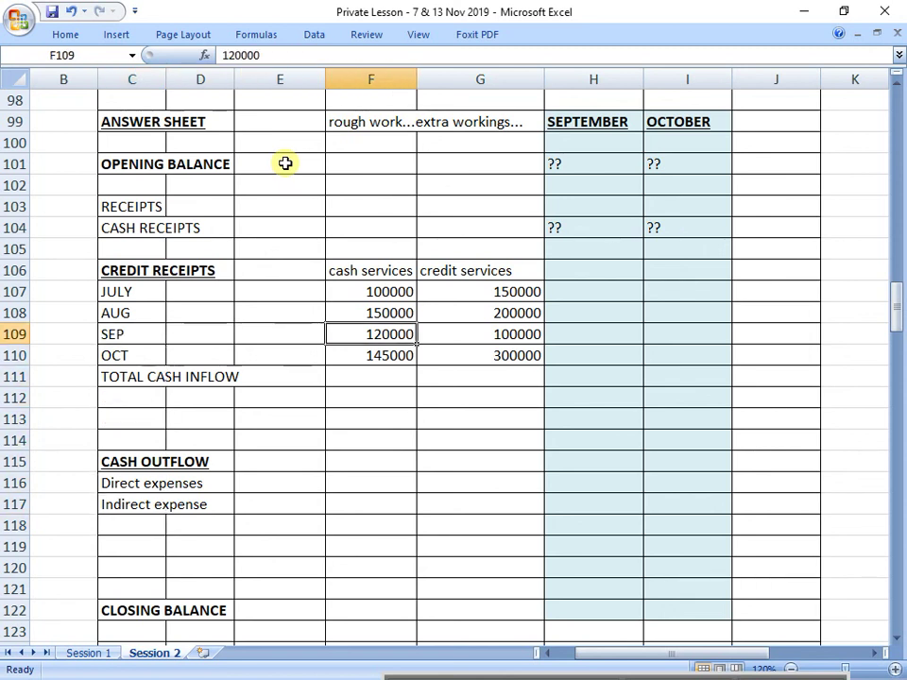
key(Up)
key(Up)
key(Left)
key(Up)
key(shift+Down)
key(shift+Down)
key(shift+Down)
key(shift+Down)
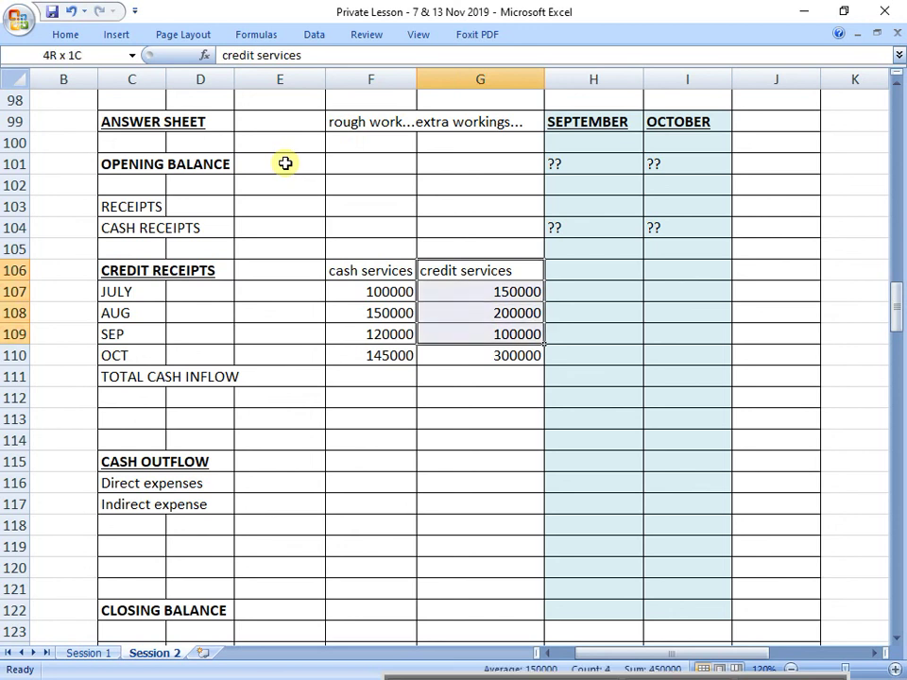
key(ctrl+b)
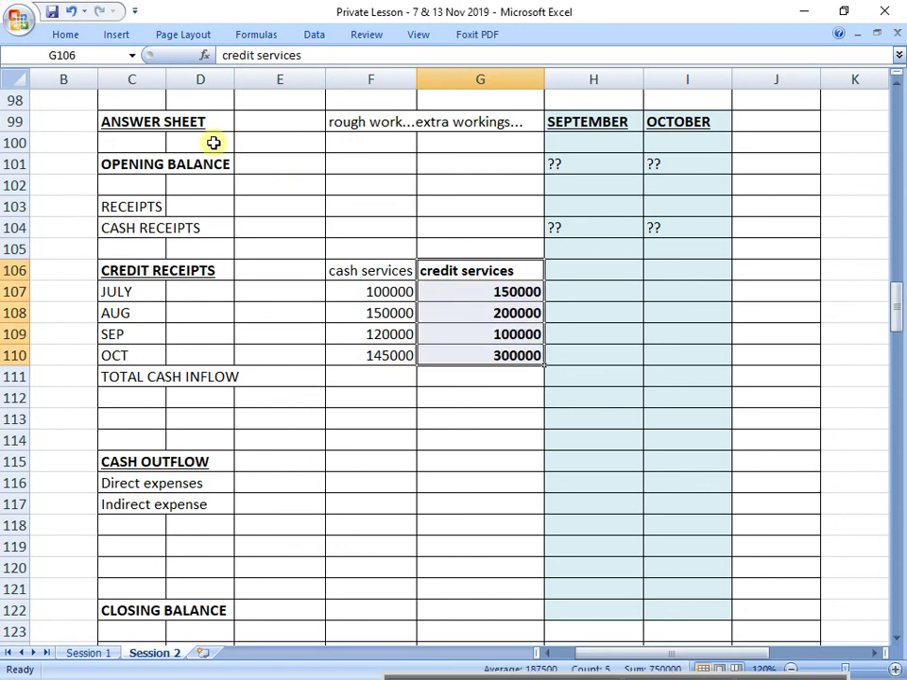
Fill the credit services heading and figures in G106 to G110 with yellow.
click(66, 38)
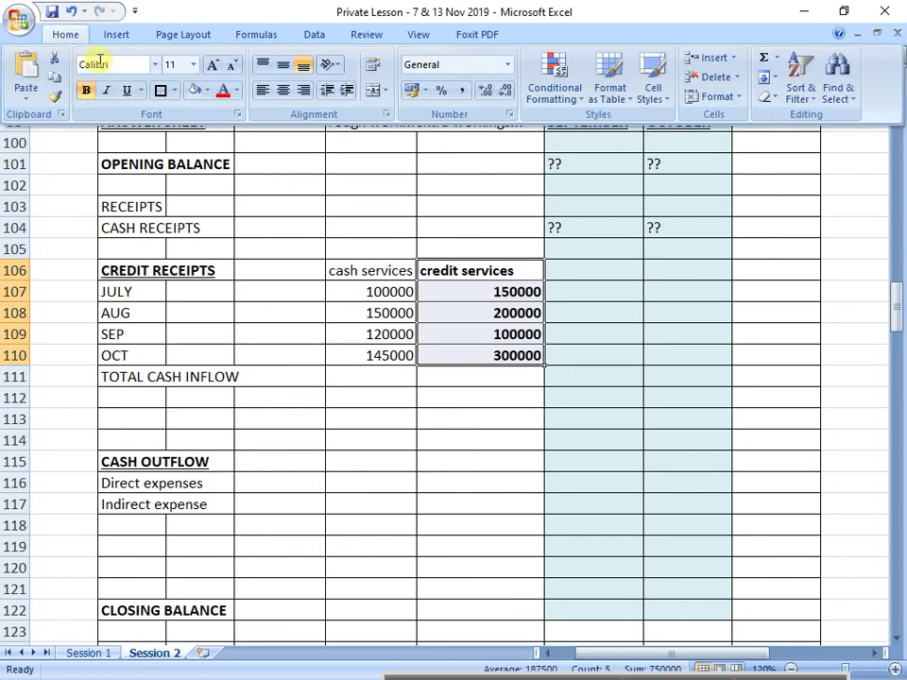
click(205, 90)
click(237, 223)
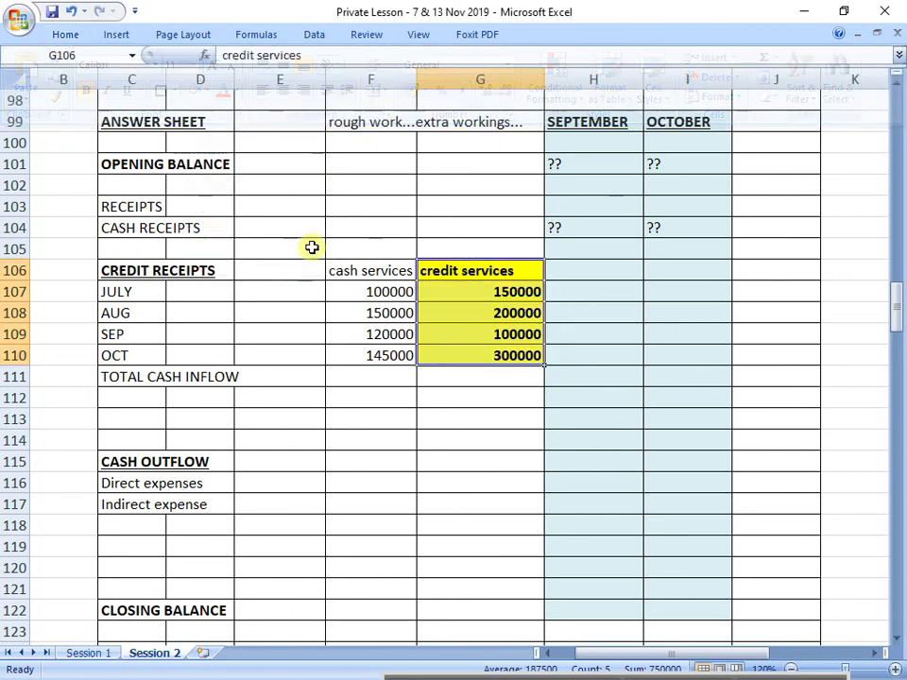
key(Return)
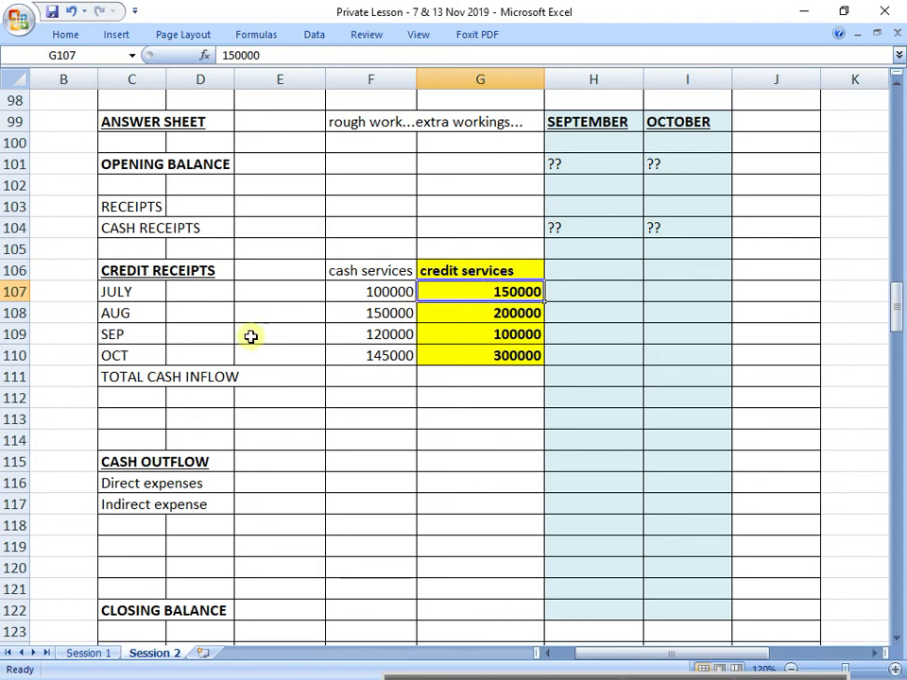
Calculate the September receipt from July credit services in H107 with the formula =G107*0,2.
click(28, 294)
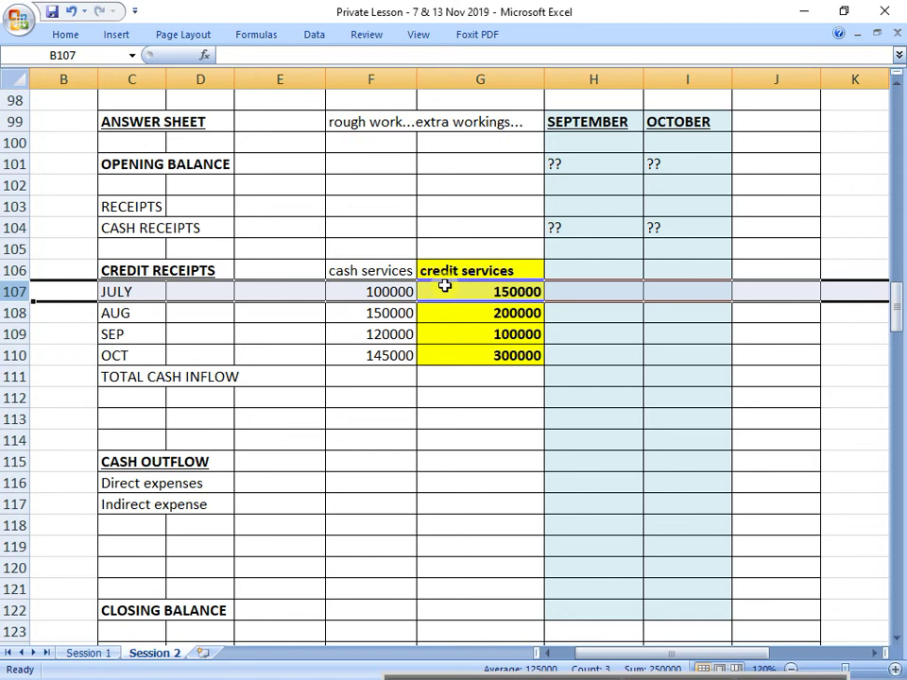
drag(572, 122, 653, 477)
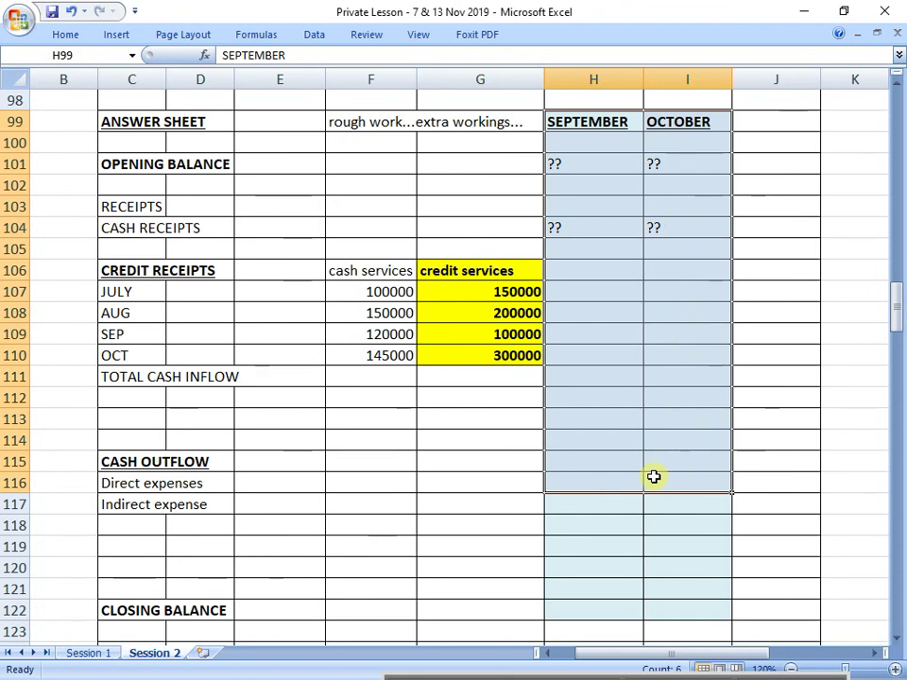
click(471, 299)
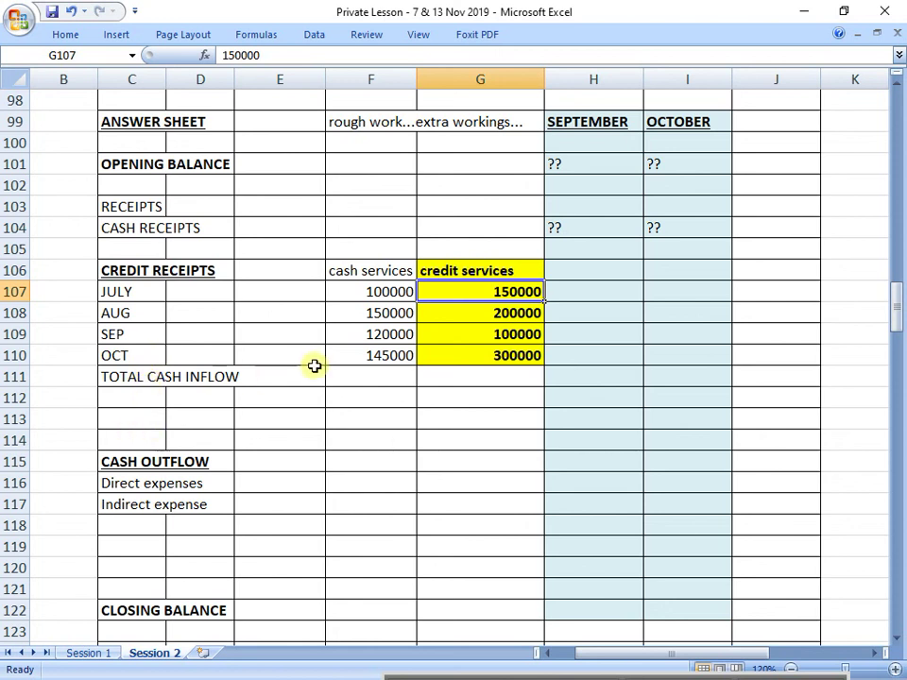
click(624, 294)
text(=)
key(Left)
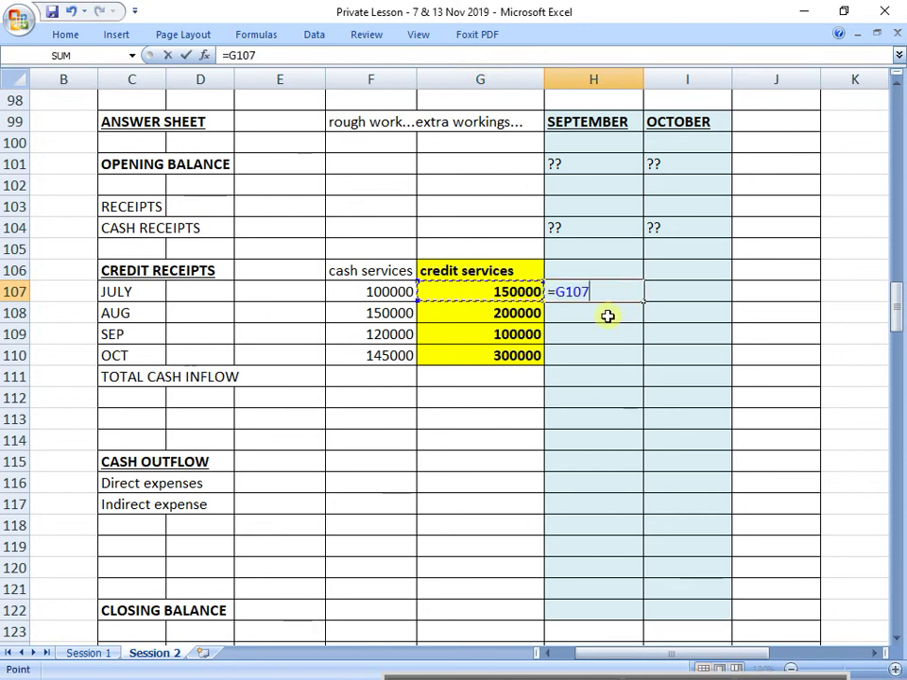
text(*0.2)
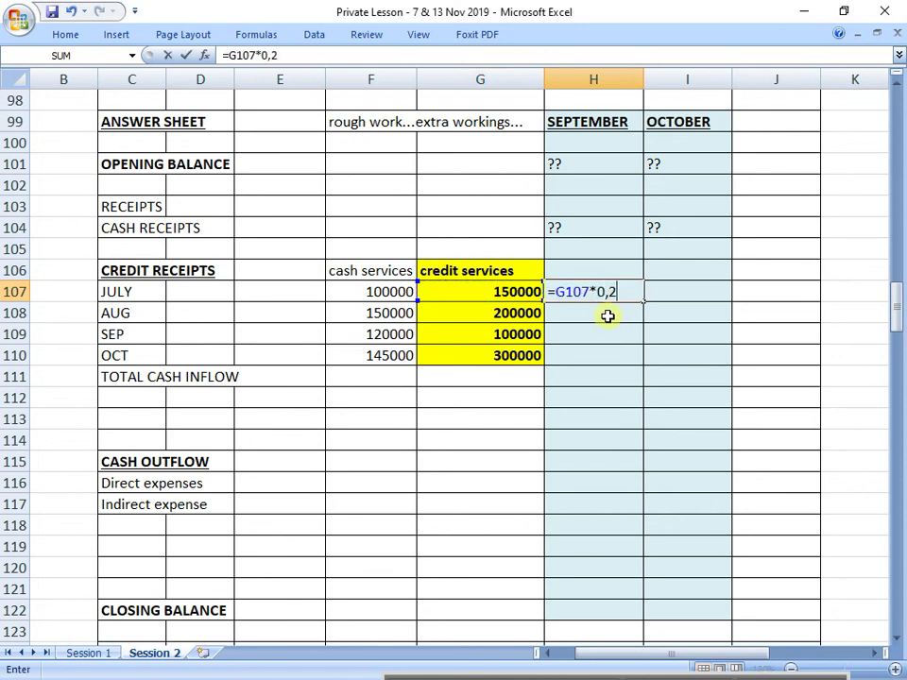
key(Return)
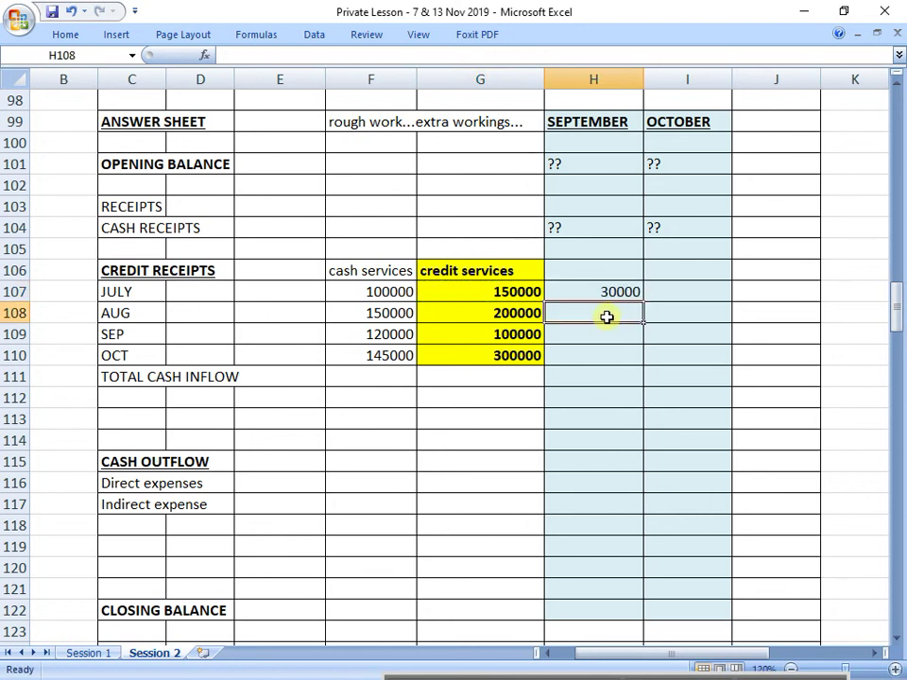
key(Up)
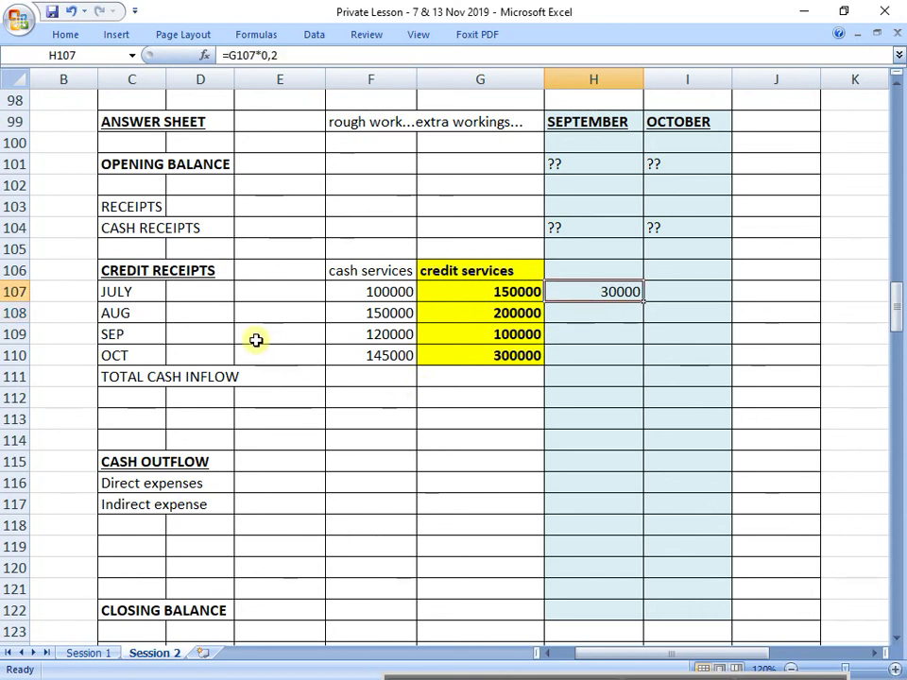
click(14, 293)
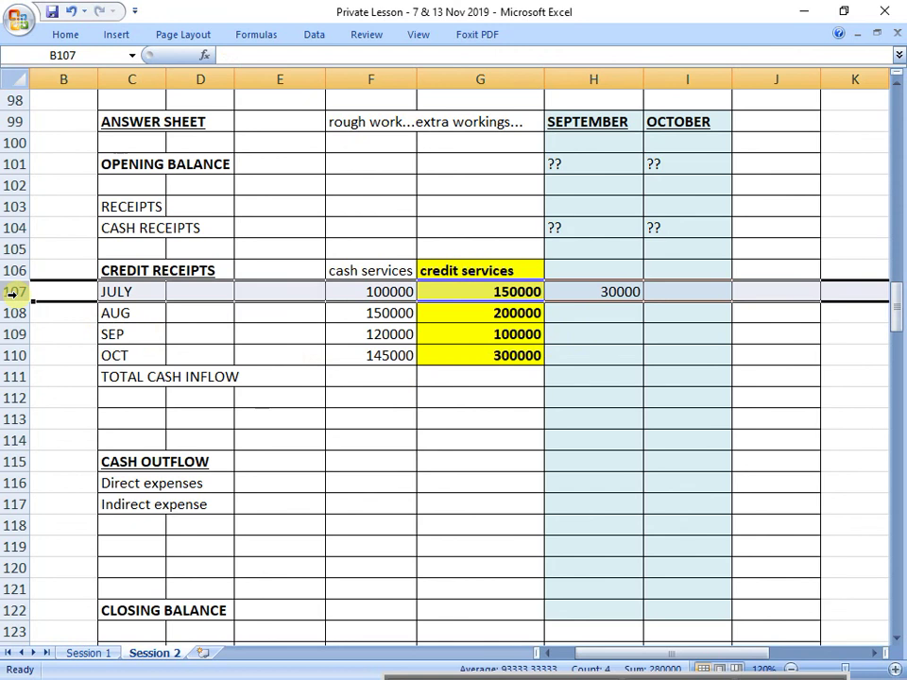
Calculate the September receipt from August credit services in H108 with the formula =G108*0,7.
click(12, 313)
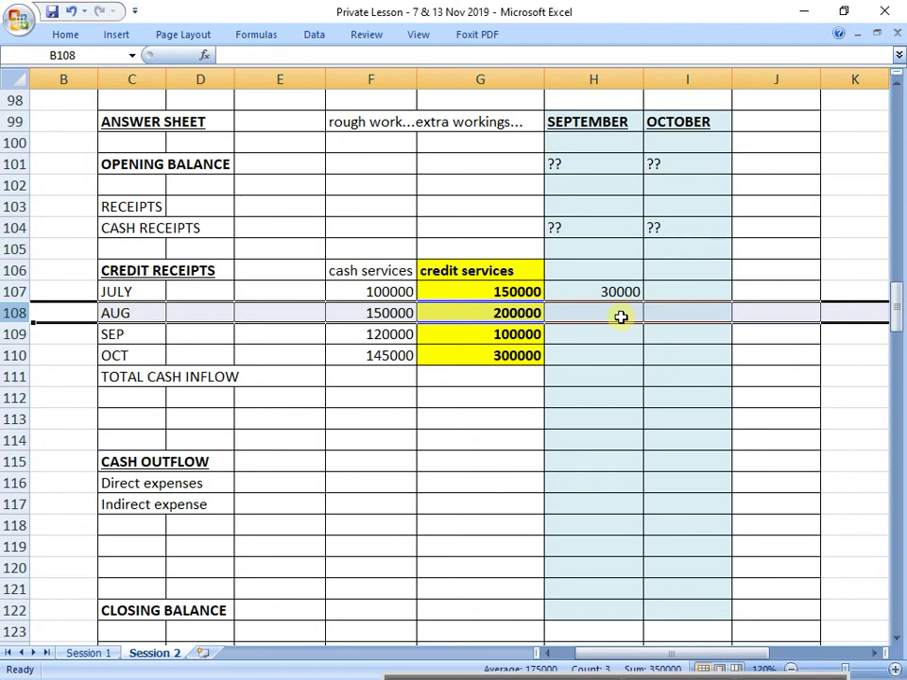
click(614, 316)
text(=)
key(Left)
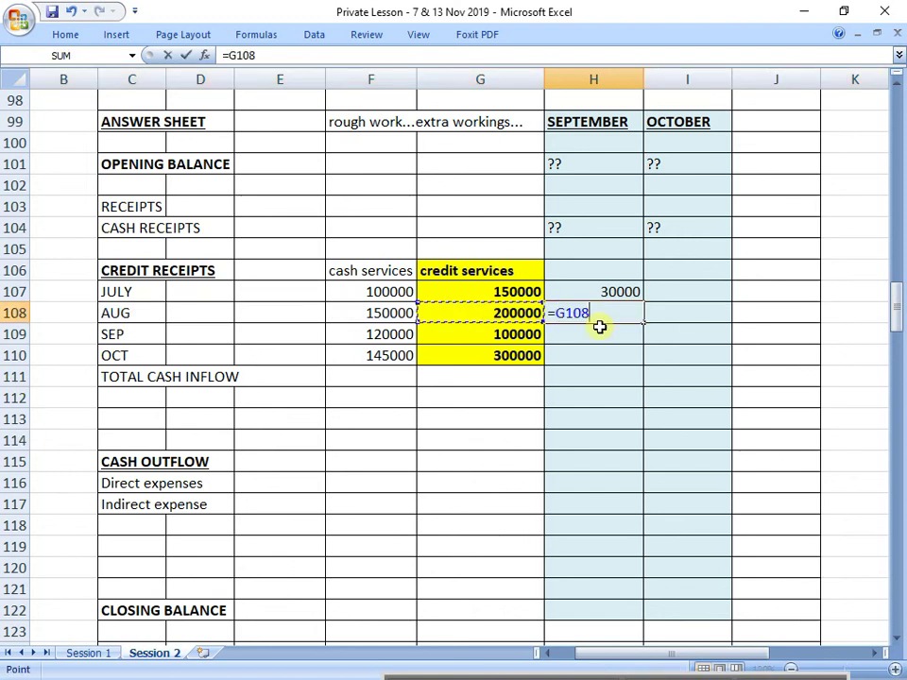
text(*0,7)
key(Return)
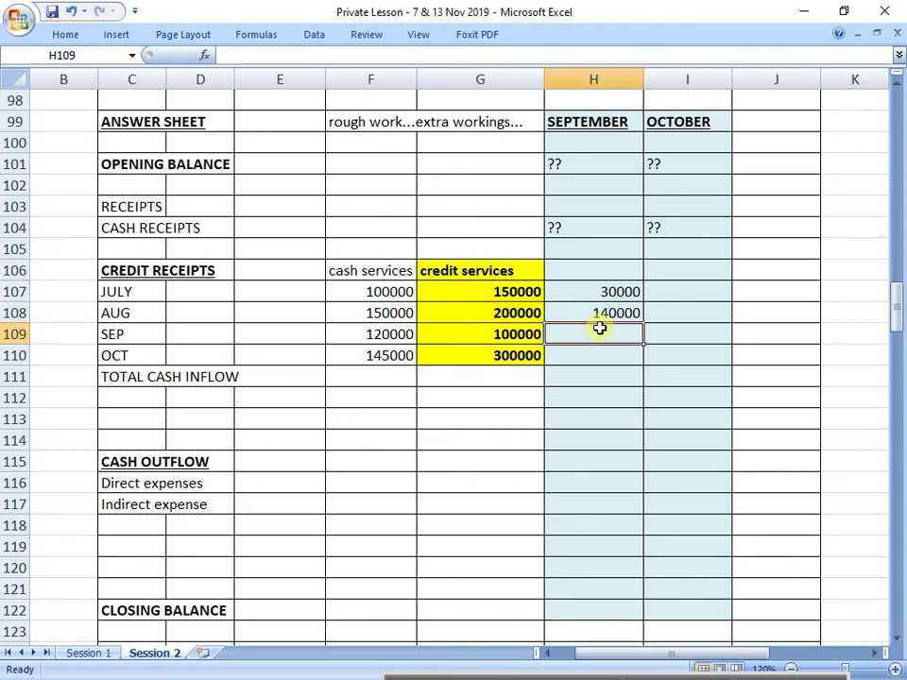
Review the August row from its month label across to the credit services figure and September receipt.
key(Up)
key(Left)
key(Left)
key(Left)
key(Left)
key(Left)
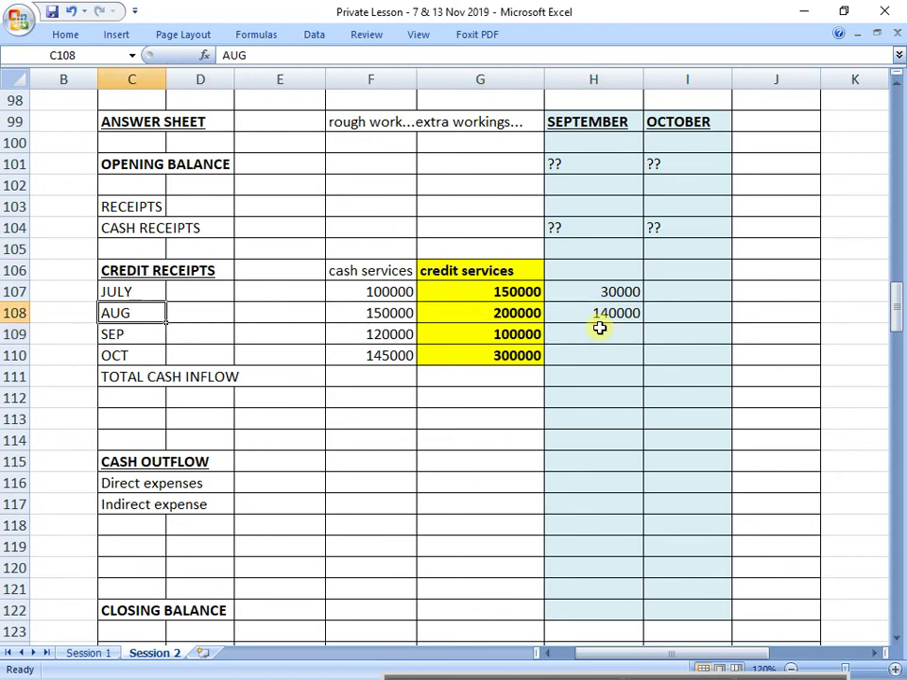
key(Right)
key(Right)
key(Right)
key(Right)
key(Right)
key(Left)
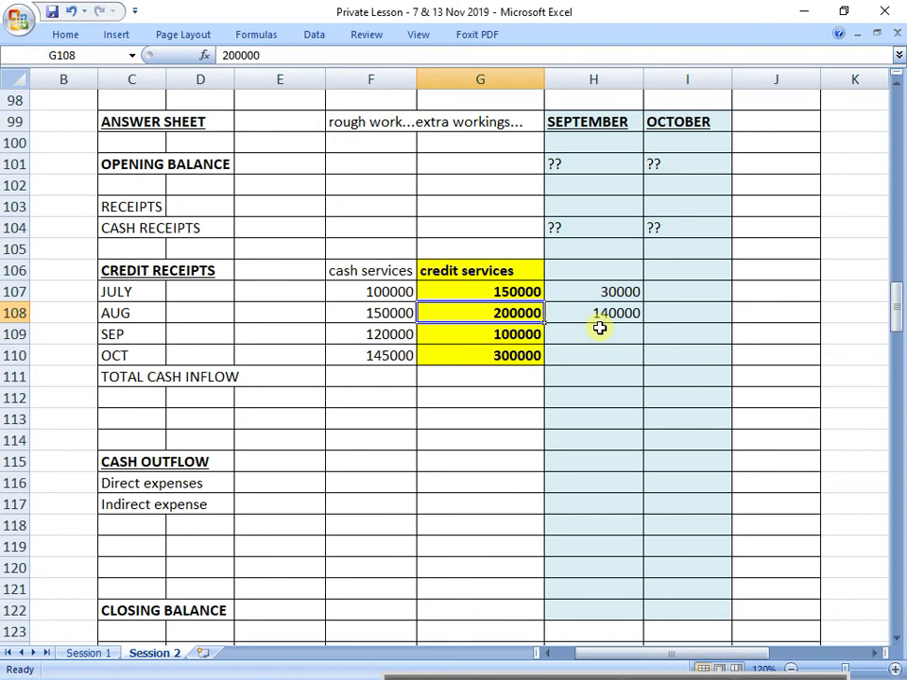
key(Left)
key(Left)
key(Left)
key(Left)
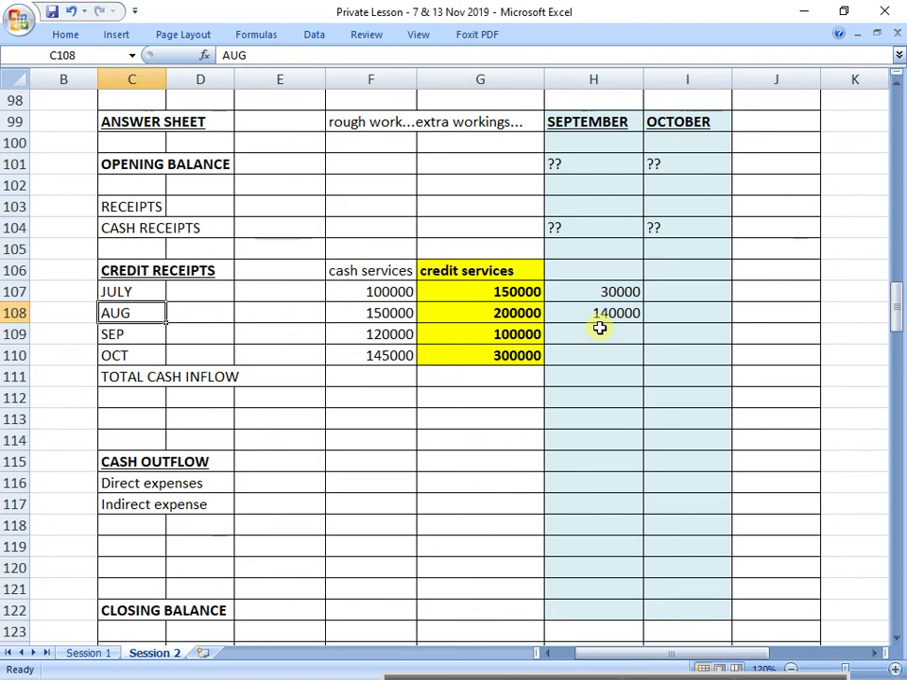
Calculate the October receipt from August credit services in I108 with the formula =G108*0,2.
key(Right)
key(Right)
key(Right)
key(Right)
key(Right)
key(Right)
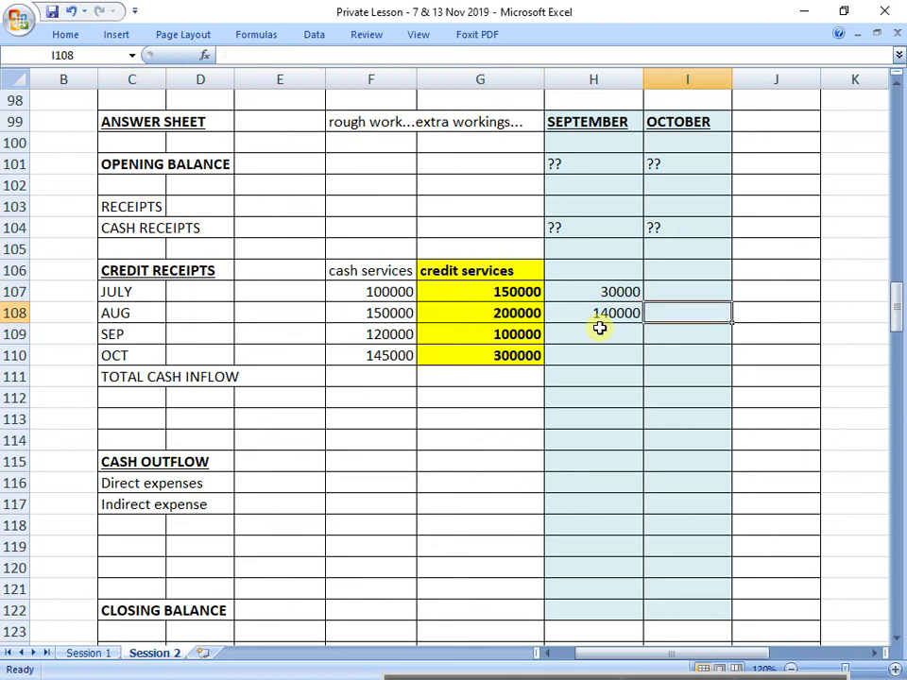
text(=)
key(Left)
key(Left)
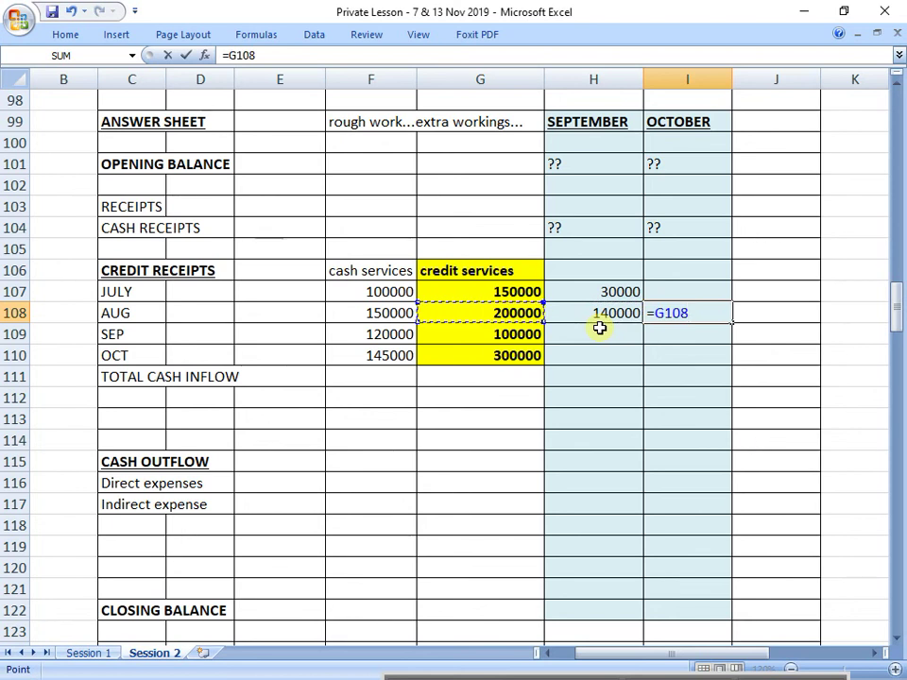
text(*0)
text(.2)
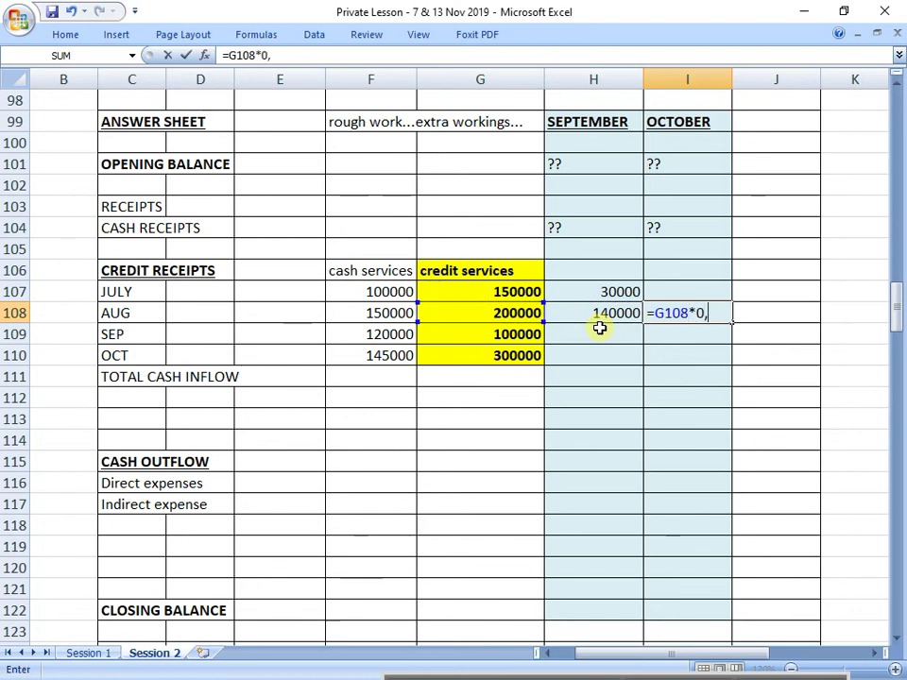
key(Return)
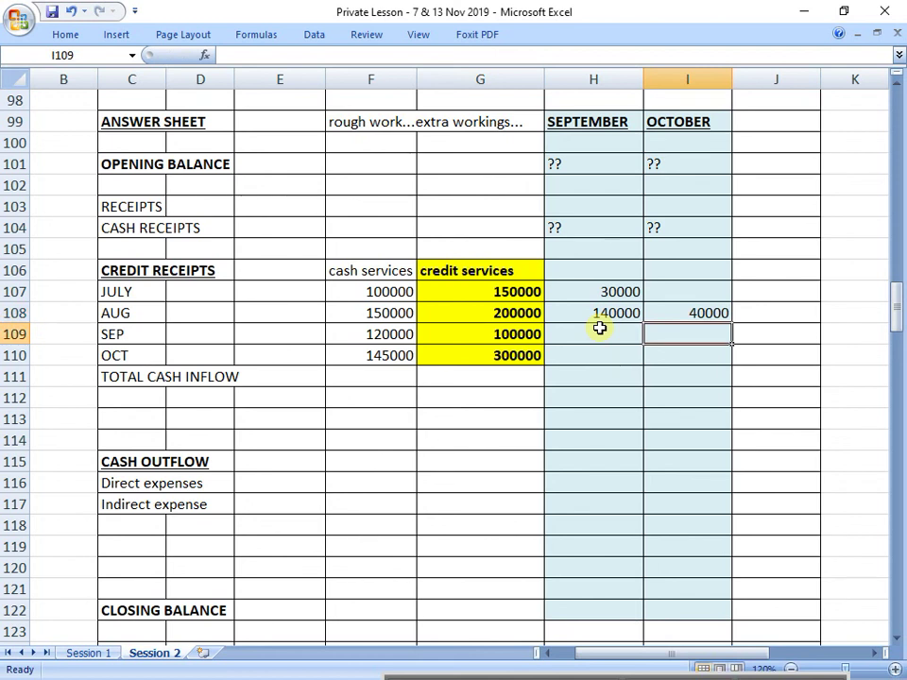
Review the SEP row under CREDIT RECEIPTS, from its month label across to the credit services figure.
key(Left)
key(Left)
key(Left)
key(Left)
key(Left)
key(Left)
key(Left)
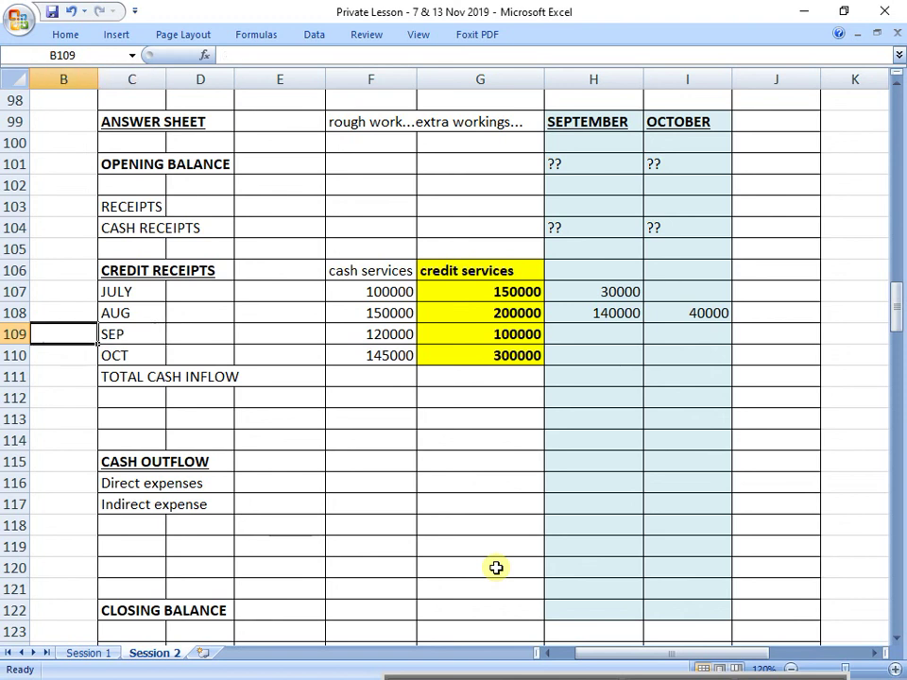
key(Right)
key(Left)
key(Right)
key(Right)
key(Right)
key(Right)
key(Right)
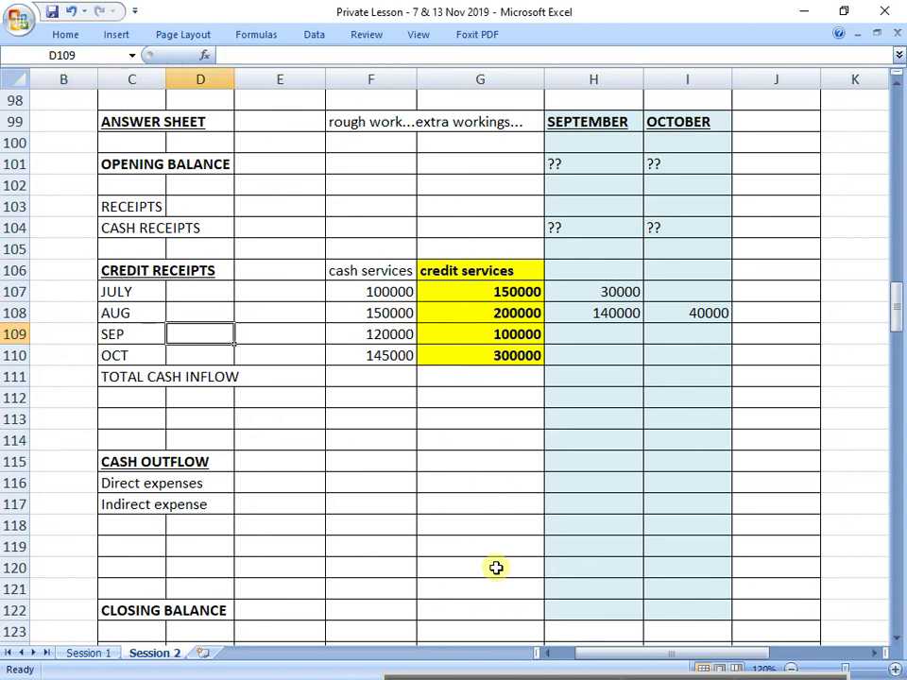
key(Left)
key(Left)
key(Left)
key(Left)
key(Left)
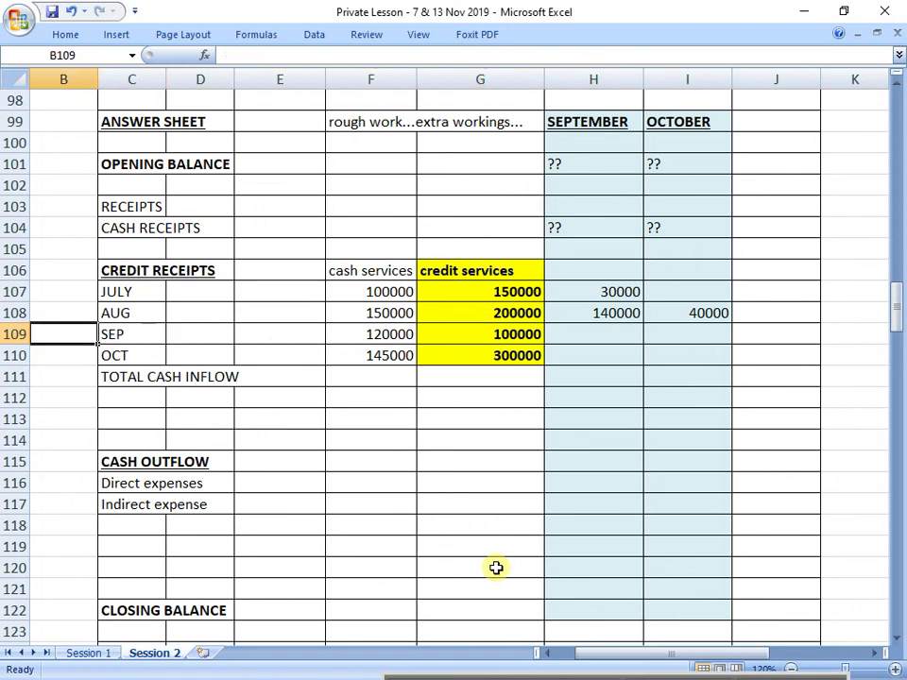
key(Right)
key(Right)
key(Right)
key(Right)
key(Right)
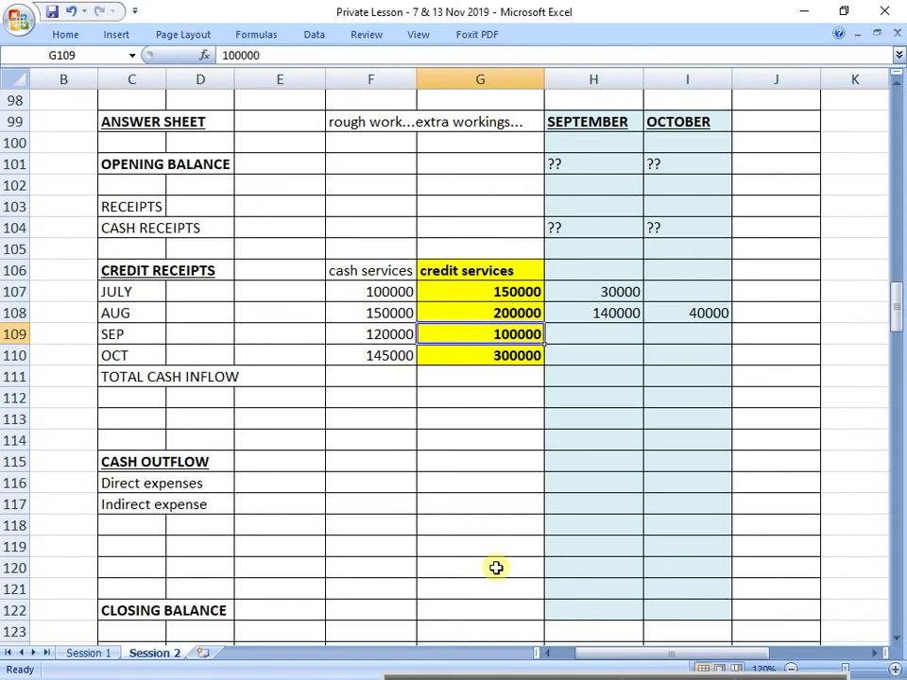
key(Left)
key(Left)
key(Left)
key(Left)
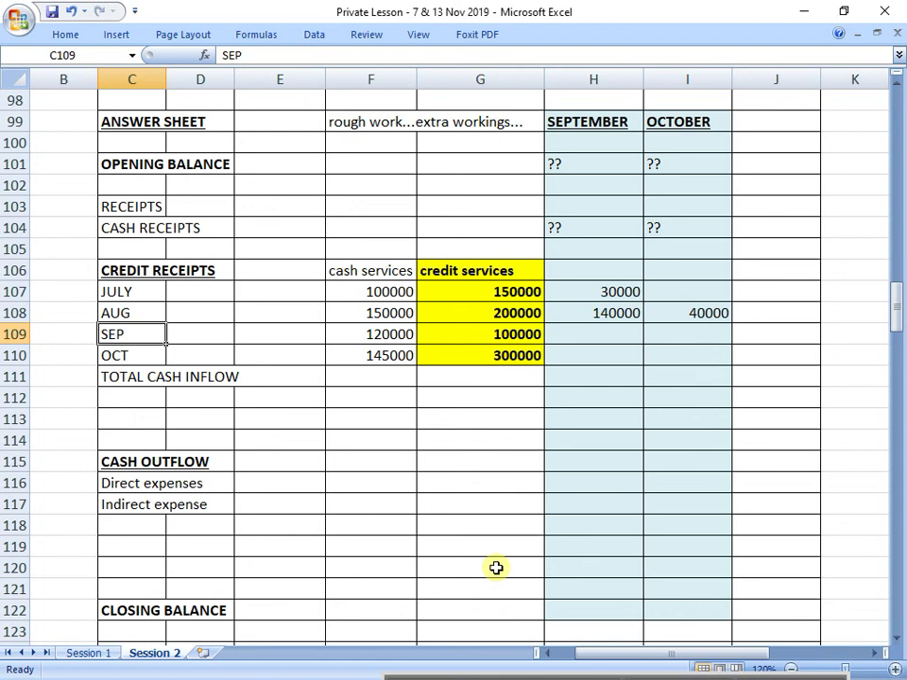
Calculate the October receipt from September credit services in I109 with the formula =G109*0,7.
key(Right)
key(Right)
key(Right)
key(Right)
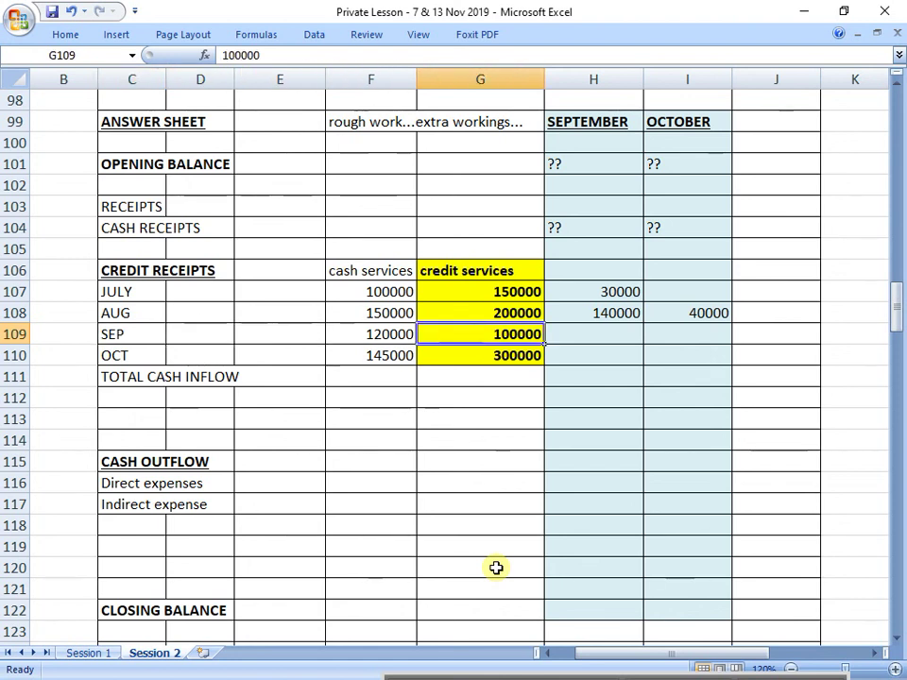
key(Right)
key(Right)
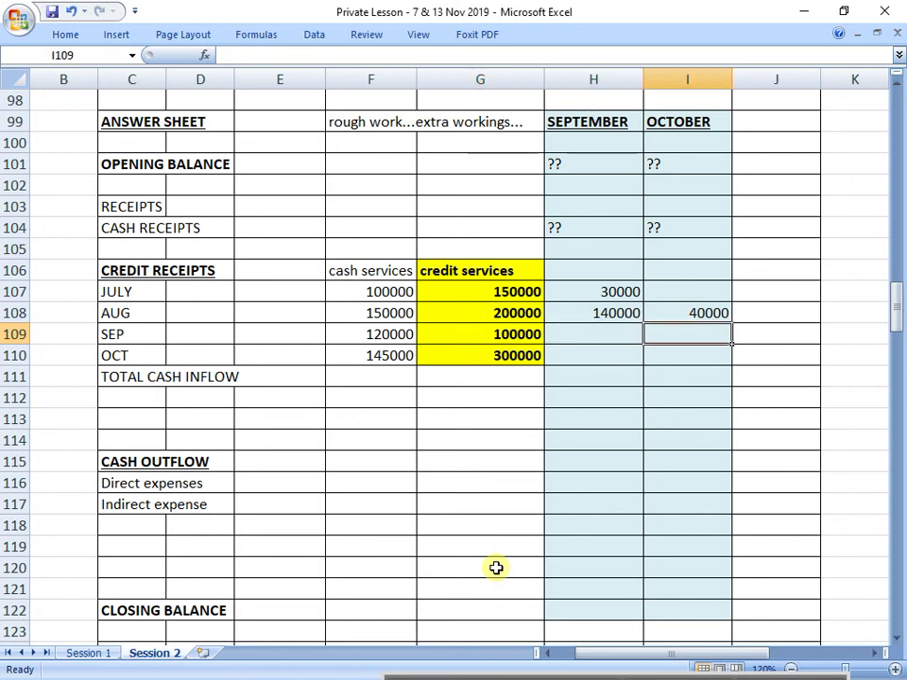
text(=)
key(Left)
key(Left)
text(*0.7)
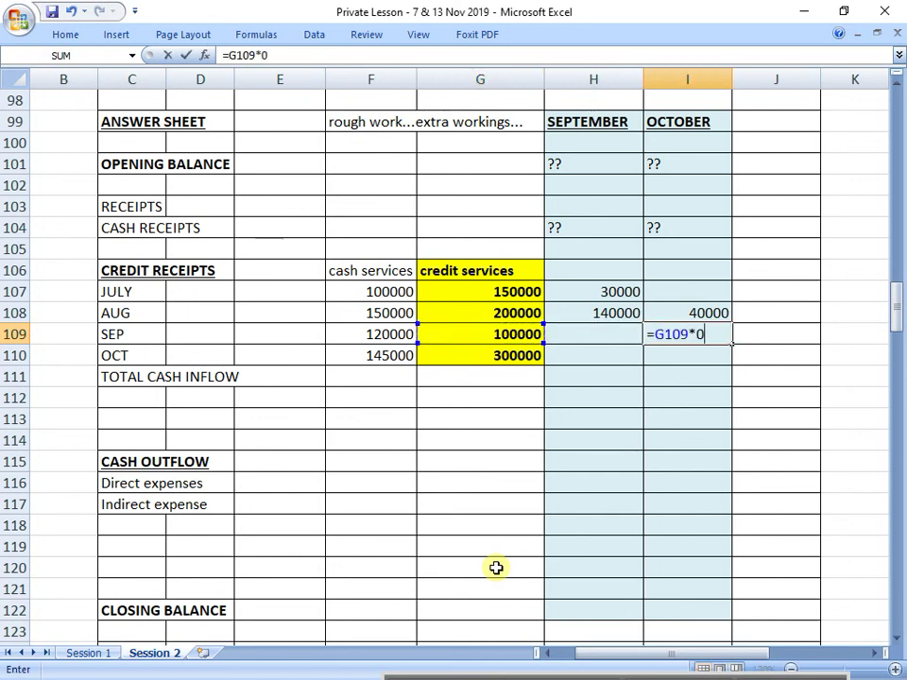
key(Return)
Review the OCT row under CREDIT RECEIPTS across to credit services, and the SEPTEMBER and OCTOBER columns down to row 112.
key(Up)
key(Left)
key(Left)
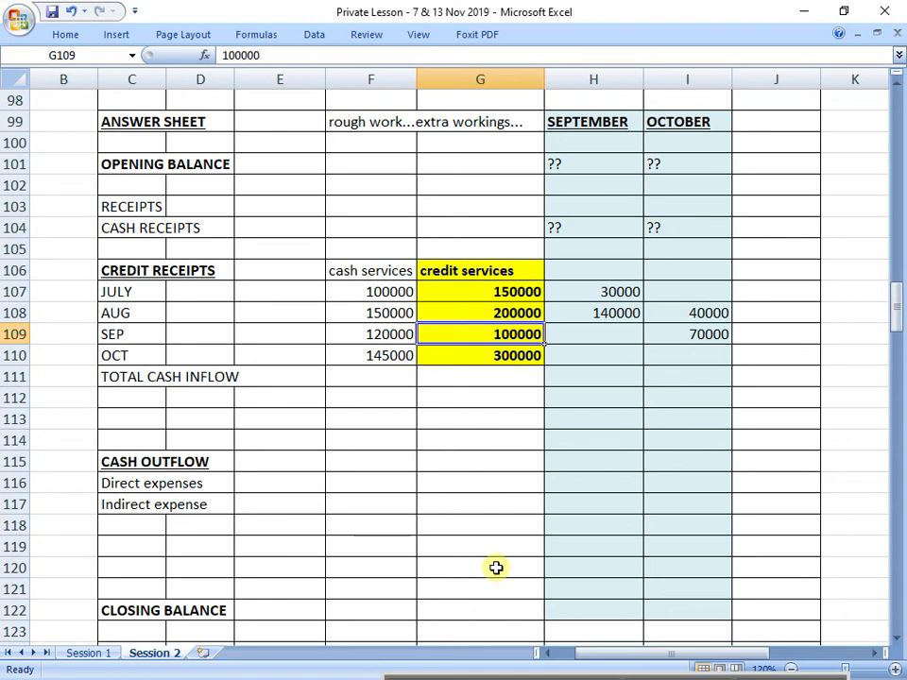
key(Down)
key(Left)
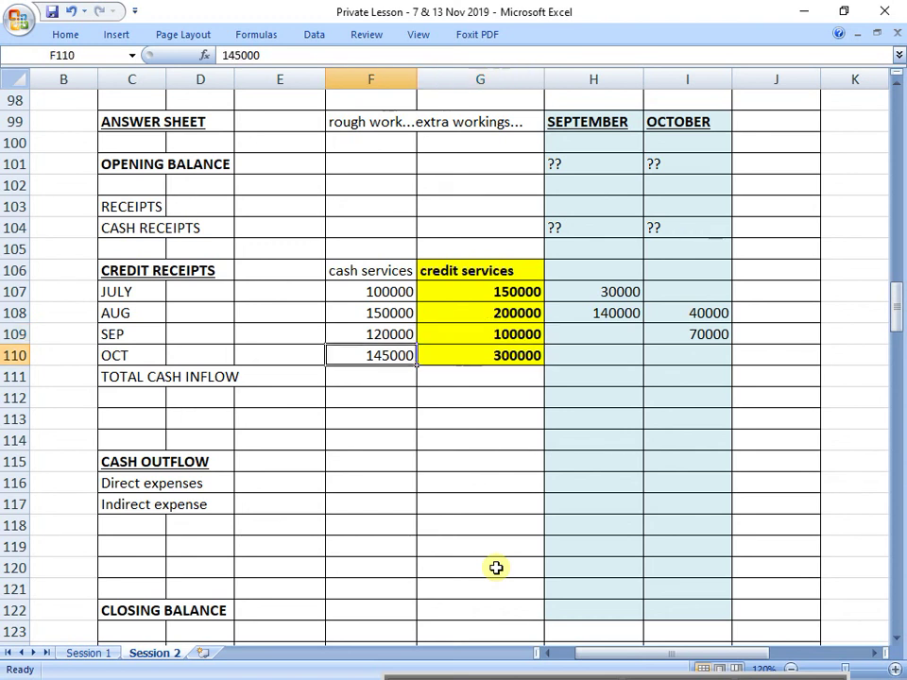
key(Left)
key(Left)
key(Left)
key(Left)
key(Right)
key(Right)
key(Right)
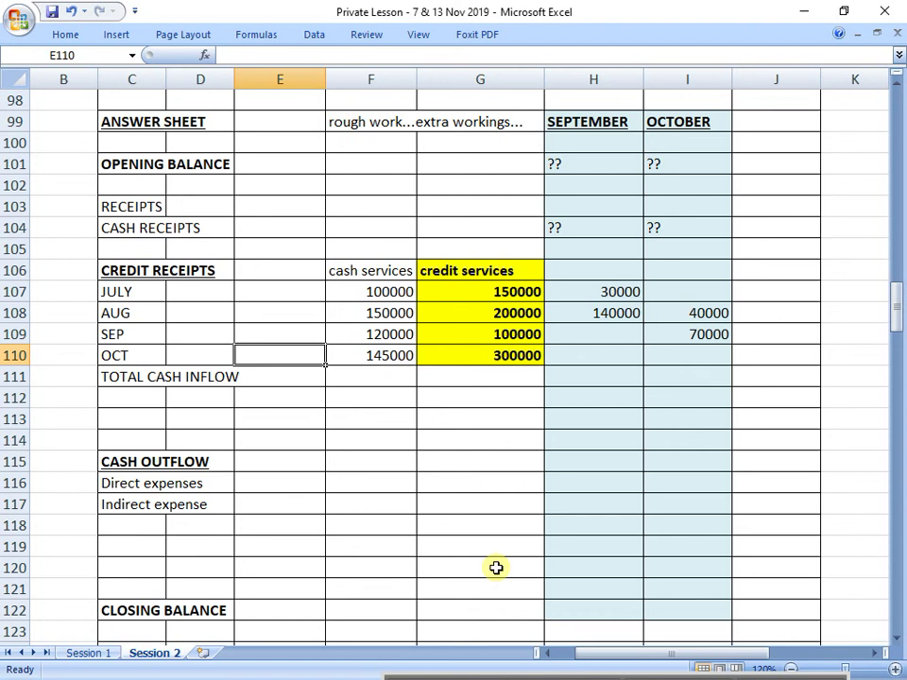
key(Left)
key(Left)
key(Right)
key(Right)
key(Right)
key(Right)
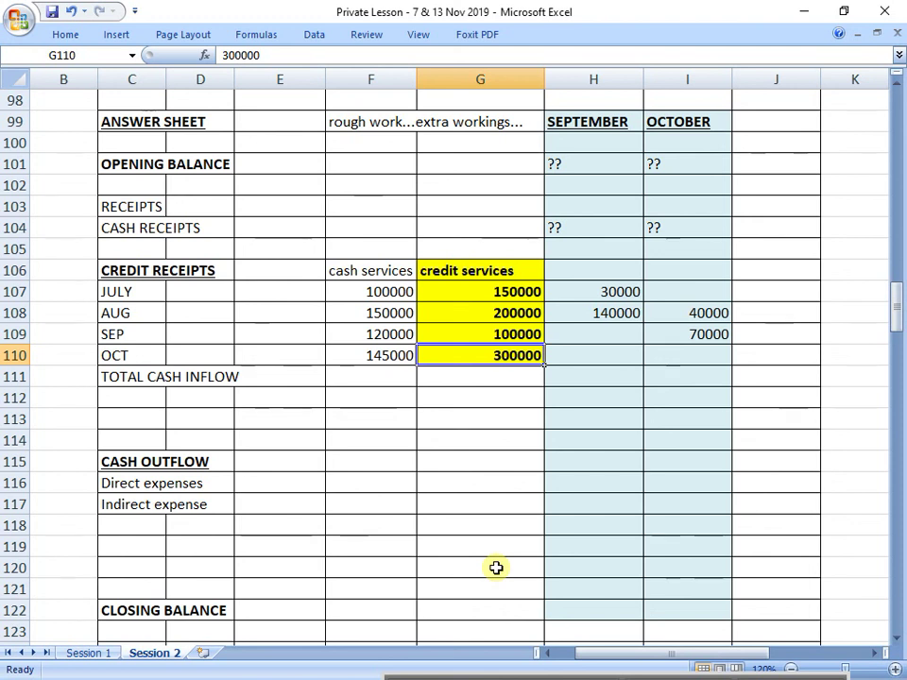
drag(591, 123, 699, 395)
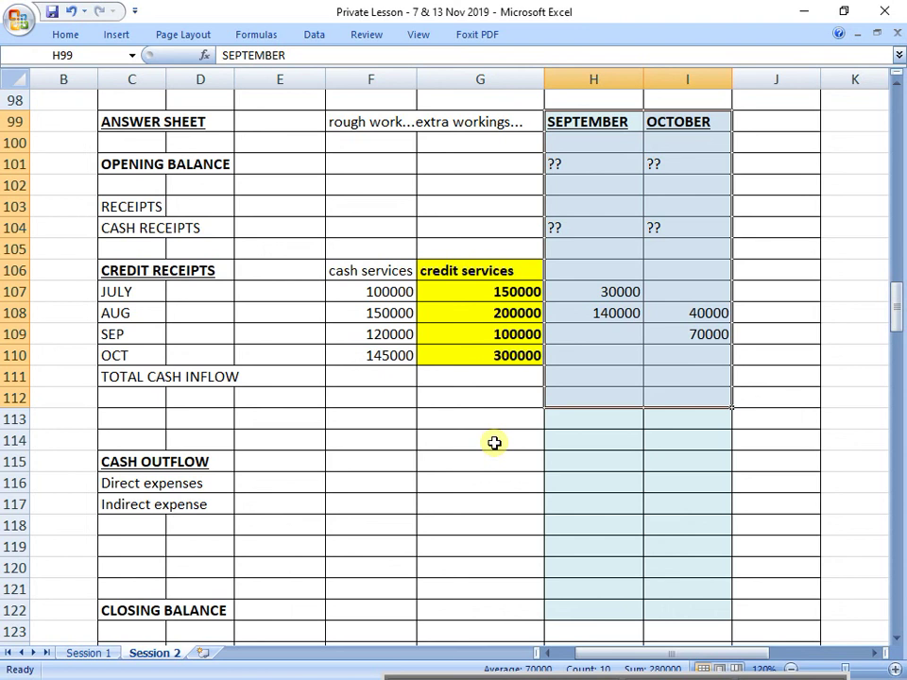
Move the Indirect expense label from C117 to C119, leaving two empty rows under Direct expenses.
click(120, 509)
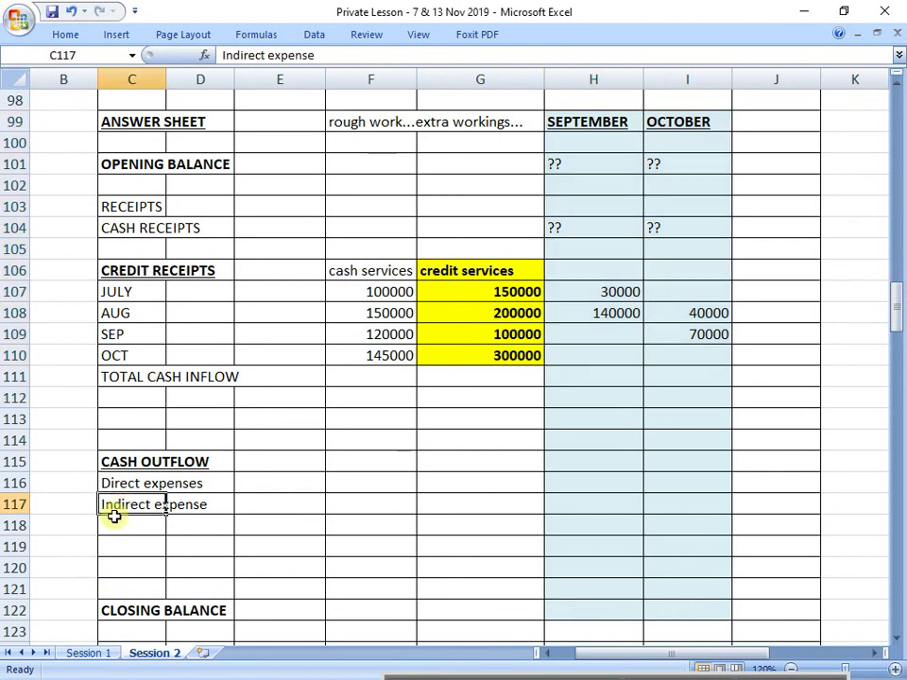
key(ctrl+c)
key(Down)
key(Down)
key(ctrl+v)
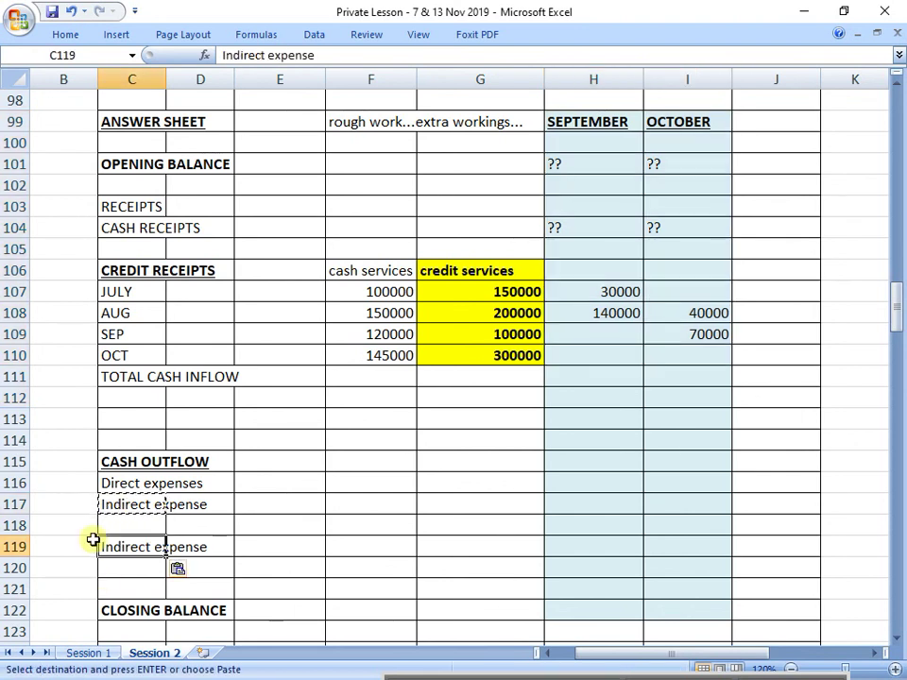
key(Up)
key(Up)
key(Delete)
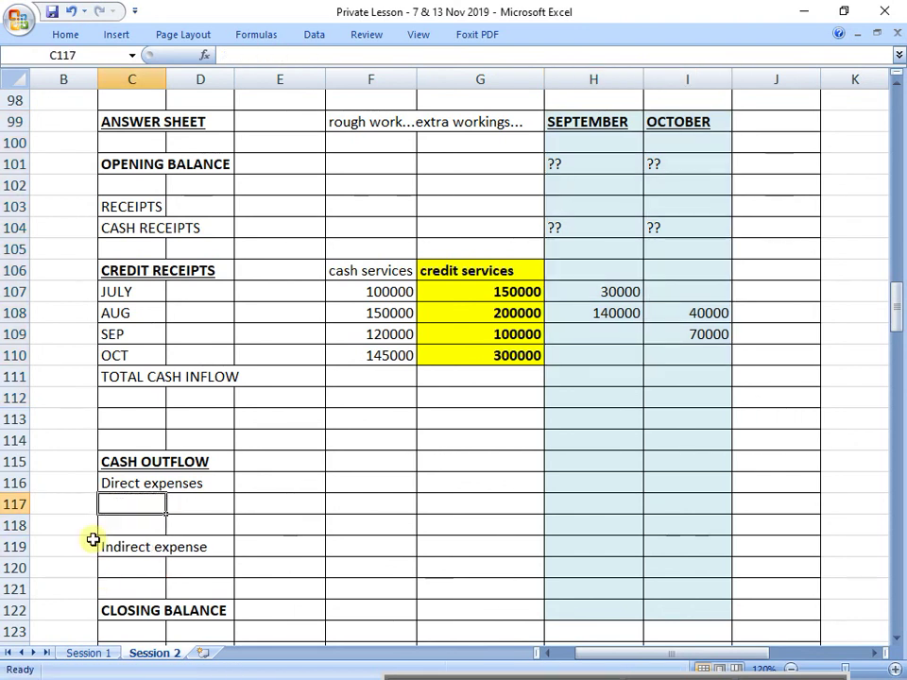
Insert two more blank rows under Direct expenses and two more under Indirect expense.
scroll(93, 539, down, 1)
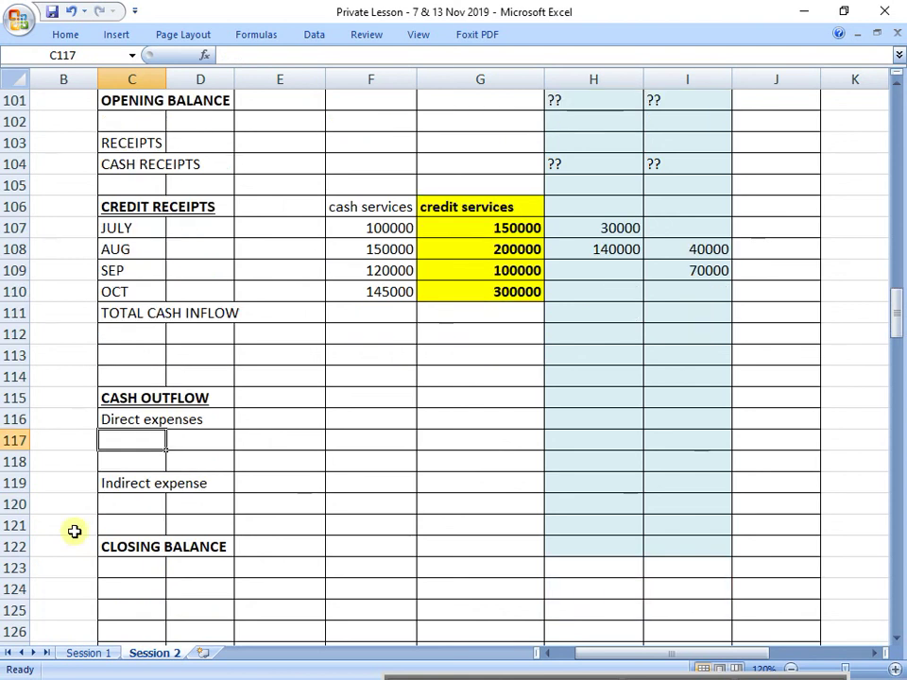
click(11, 440)
drag(11, 440, 16, 462)
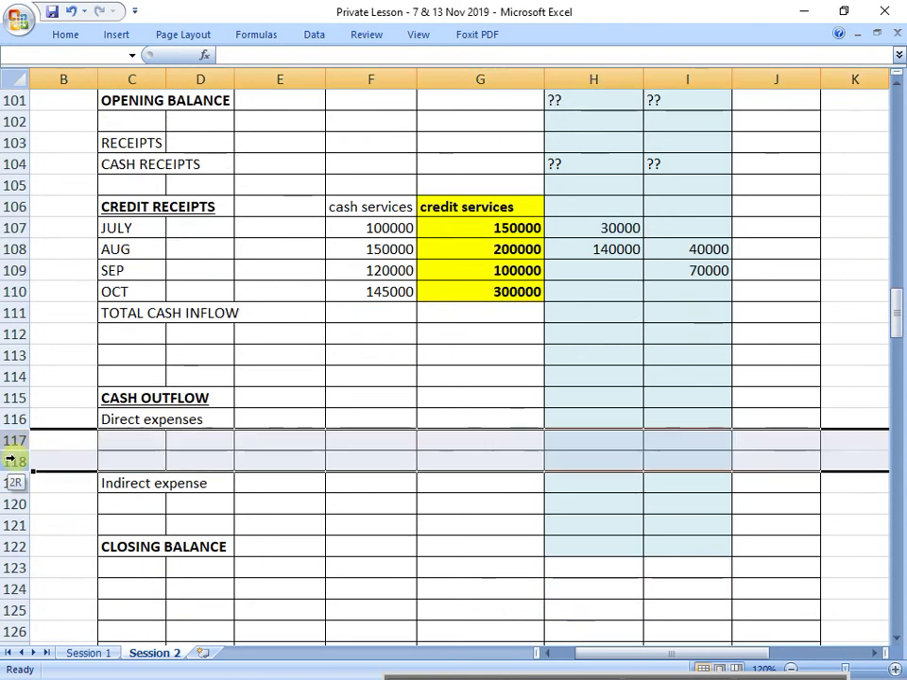
right_click(16, 462)
click(149, 332)
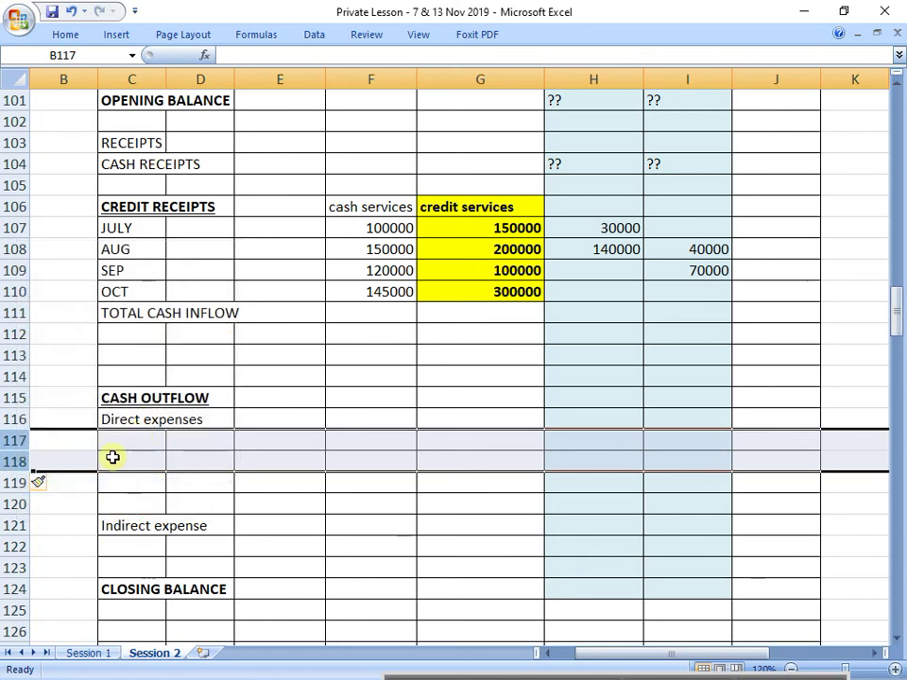
drag(14, 546, 13, 568)
right_click(13, 568)
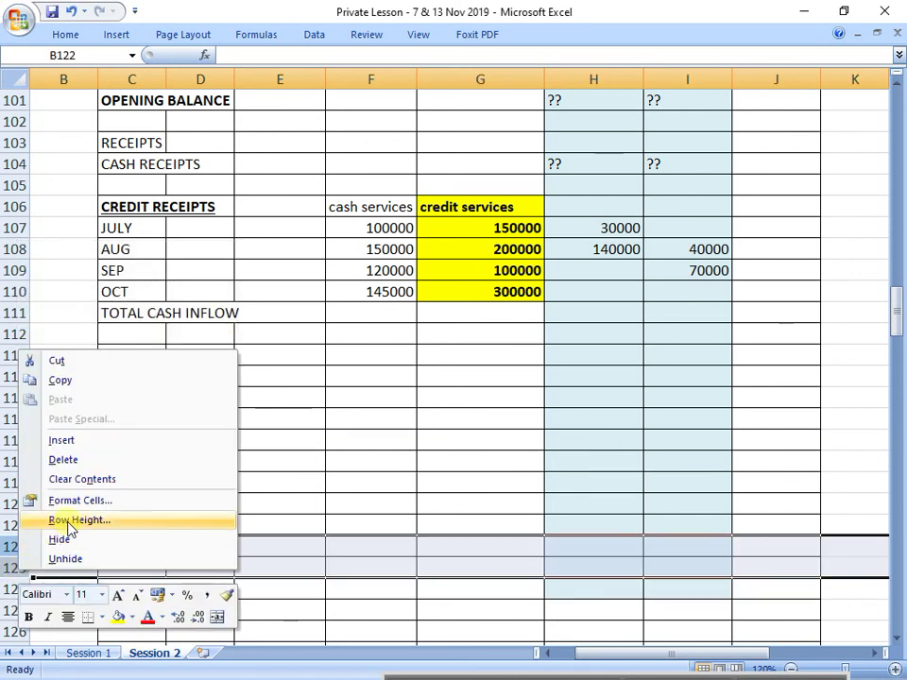
click(127, 442)
Copy the JULY to OCT labels from CREDIT RECEIPTS into C117:C120 under Direct expenses and C122:C125 under Indirect expense.
click(152, 439)
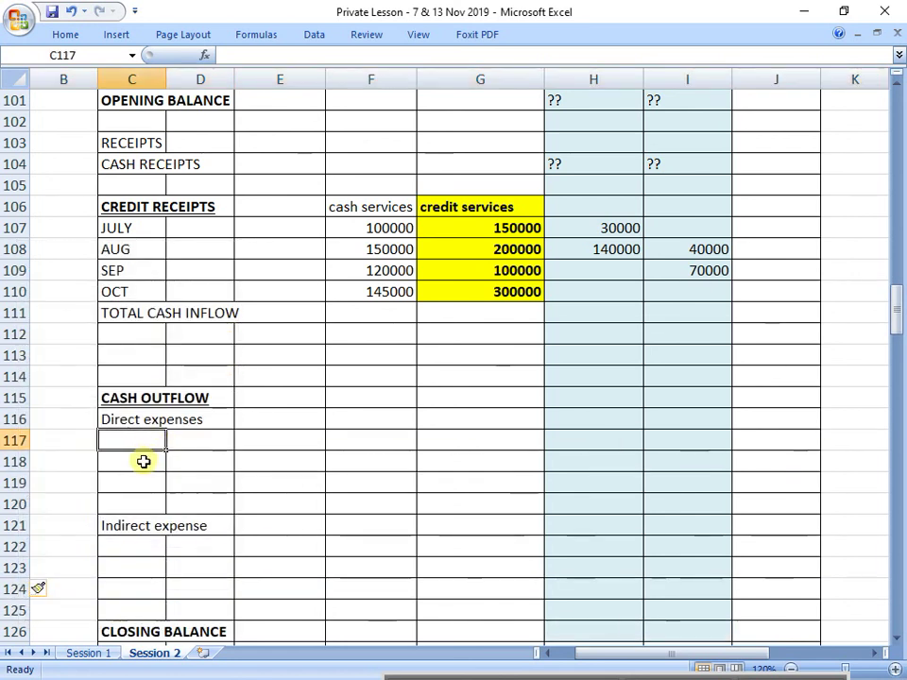
drag(144, 236, 150, 287)
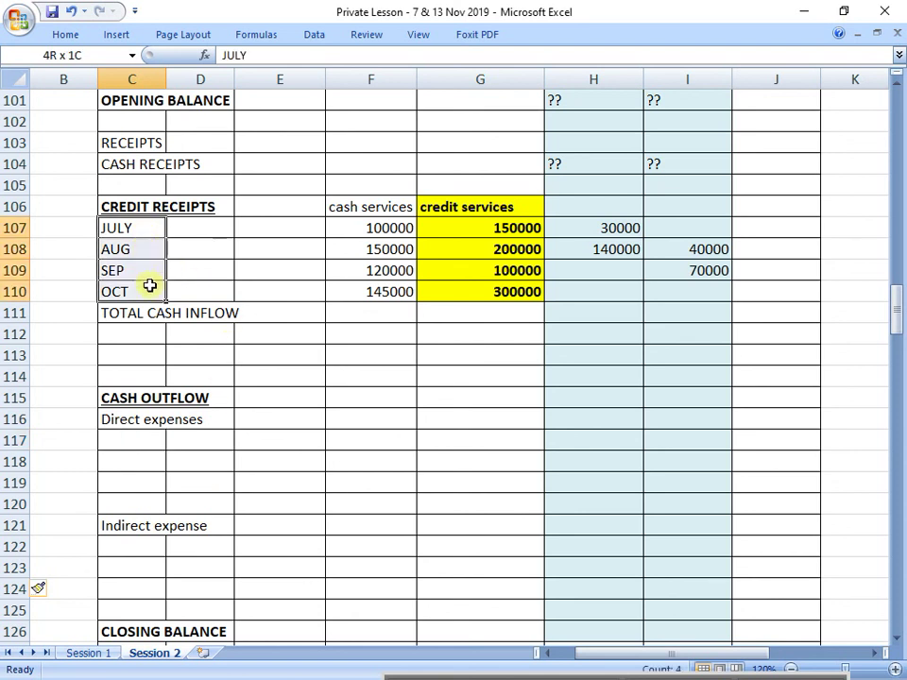
key(ctrl+c)
click(144, 445)
key(ctrl+v)
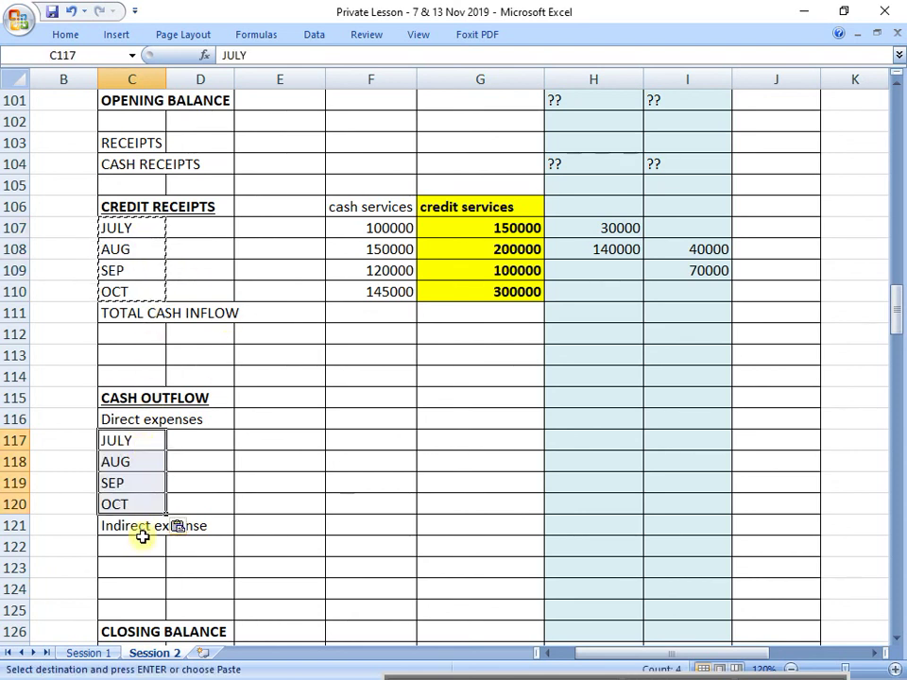
click(142, 547)
key(ctrl+v)
Enter the direct expenses in D117:D120: July 115000, August 100000, September 160000 and October 200000.
click(129, 426)
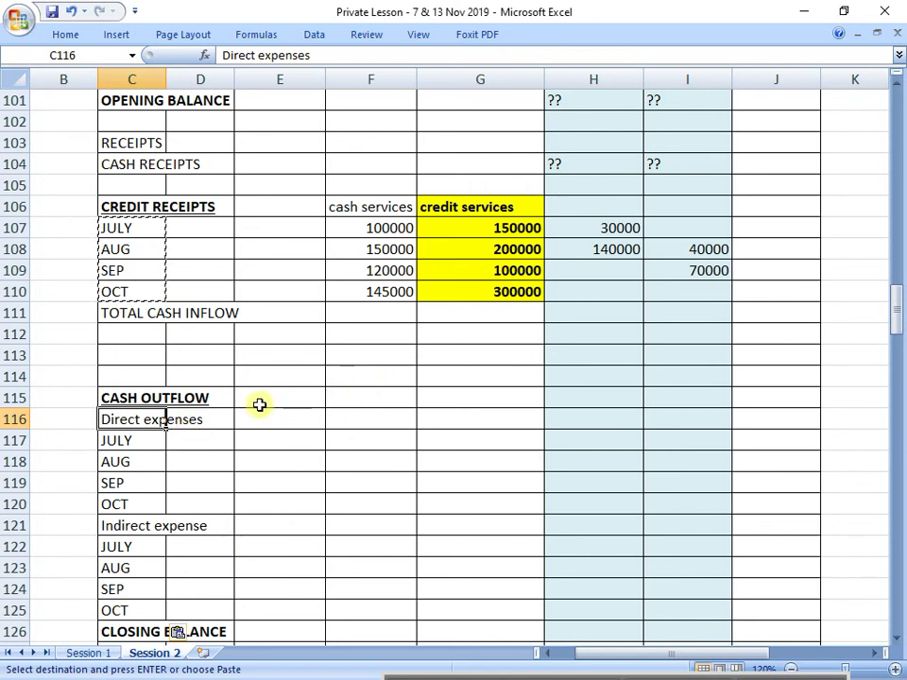
click(287, 418)
key(Down)
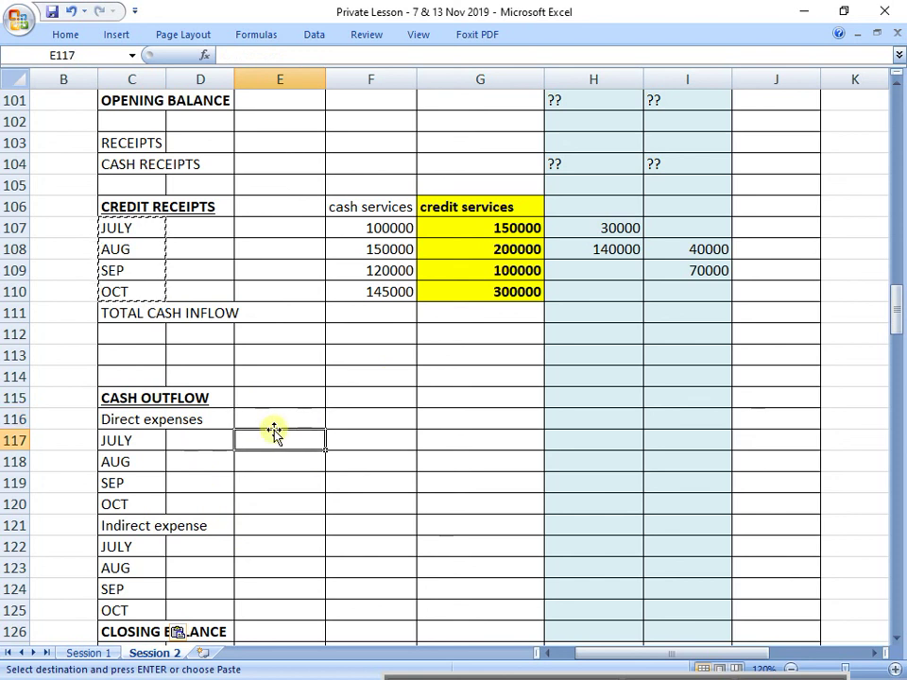
key(Left)
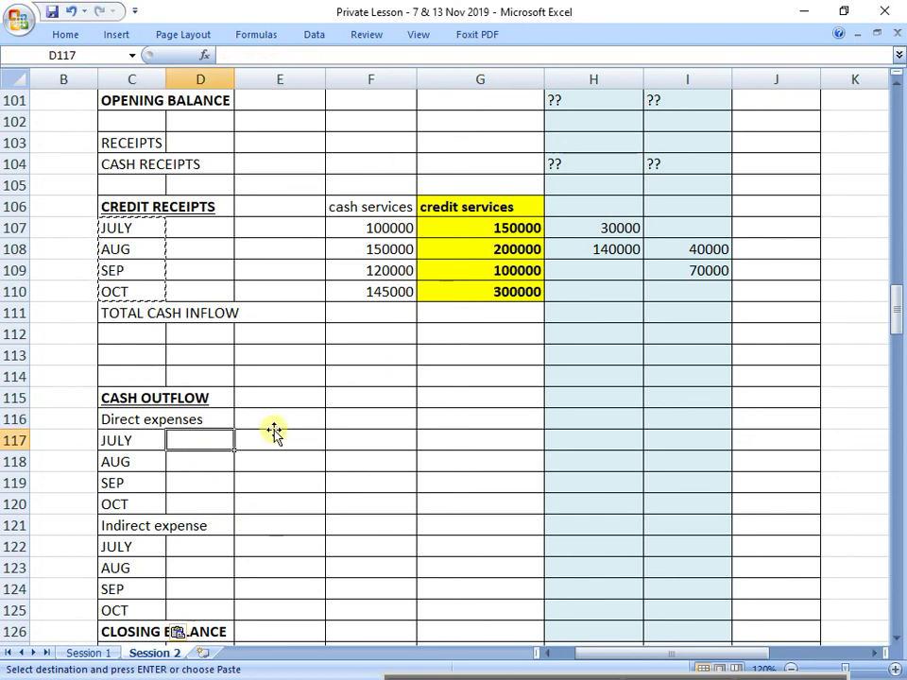
text(115000)
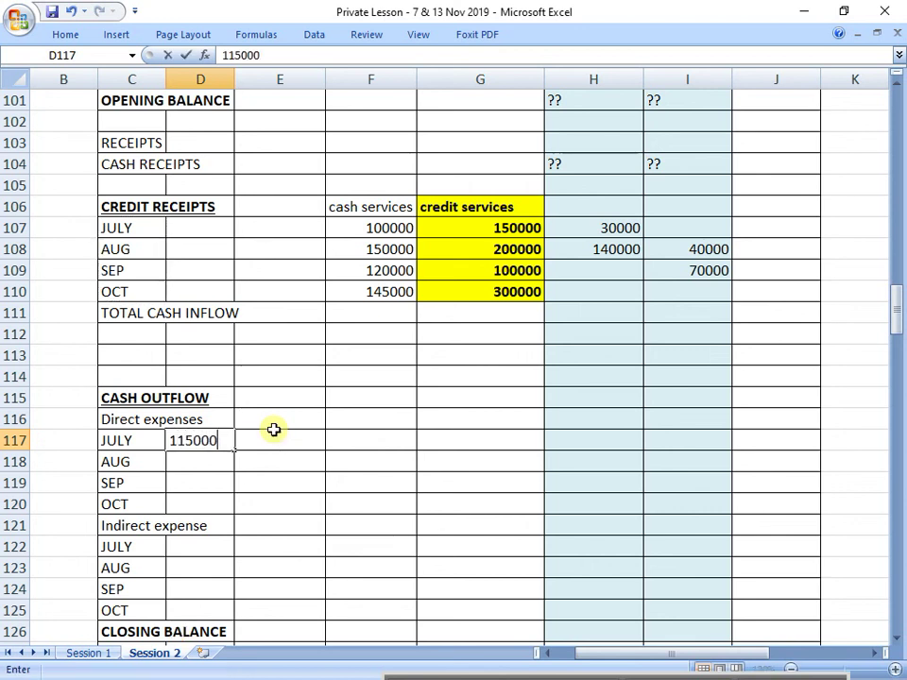
key(Return)
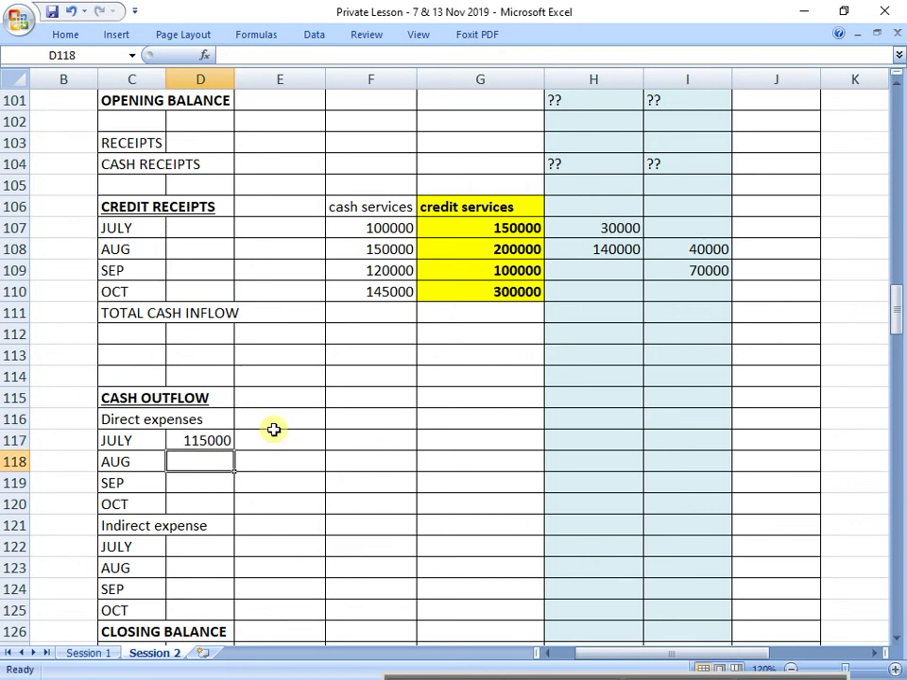
text(100000)
key(Return)
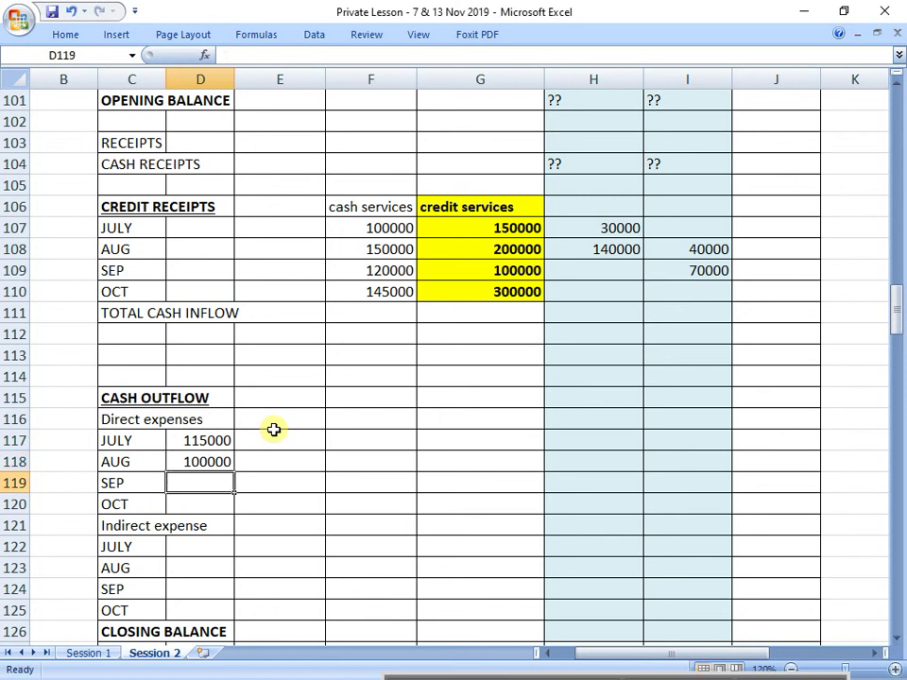
text(16)
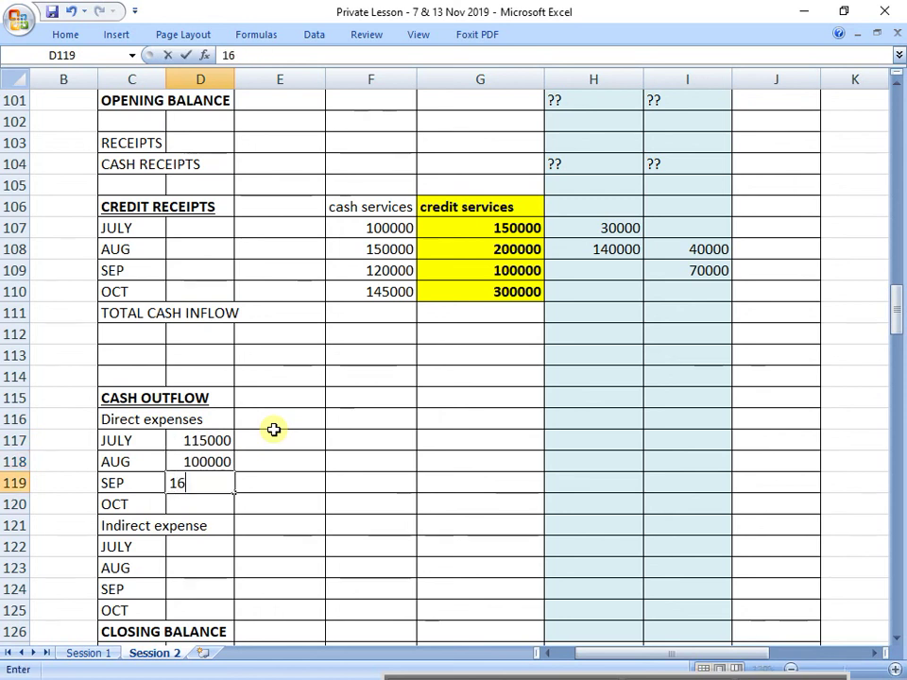
text(0000)
key(Return)
text(2)
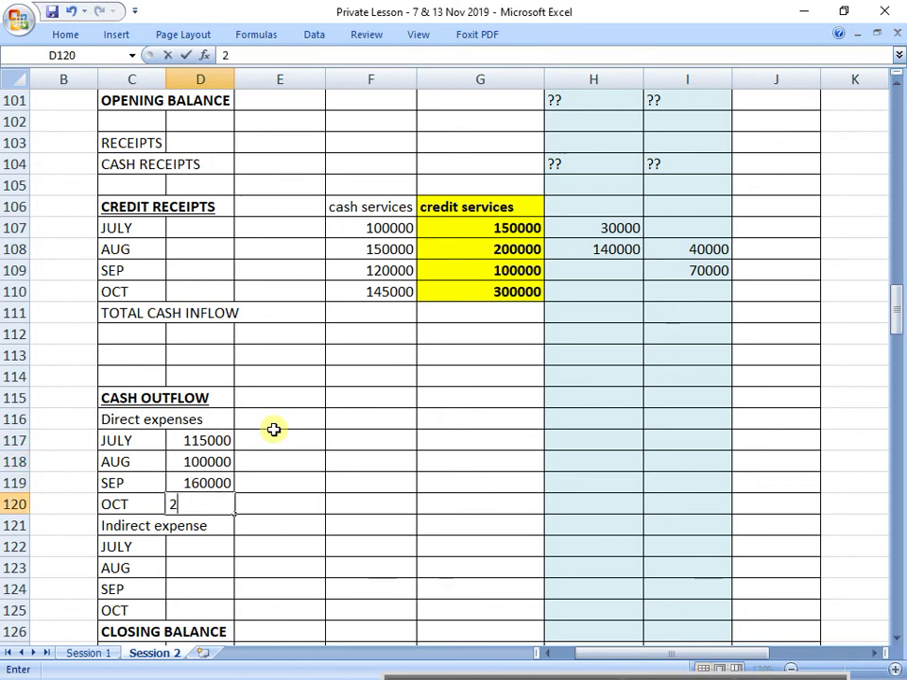
text(00000)
key(Return)
Enter the indirect expenses in D122:D125: July 50000, August 35000, September 28000 and October 35000.
key(Return)
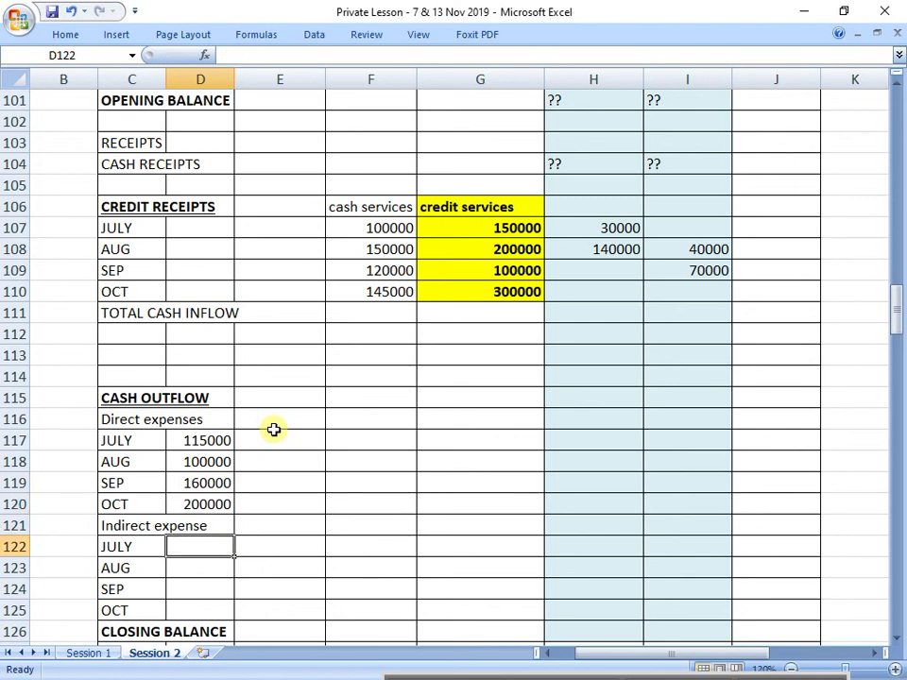
text(50000)
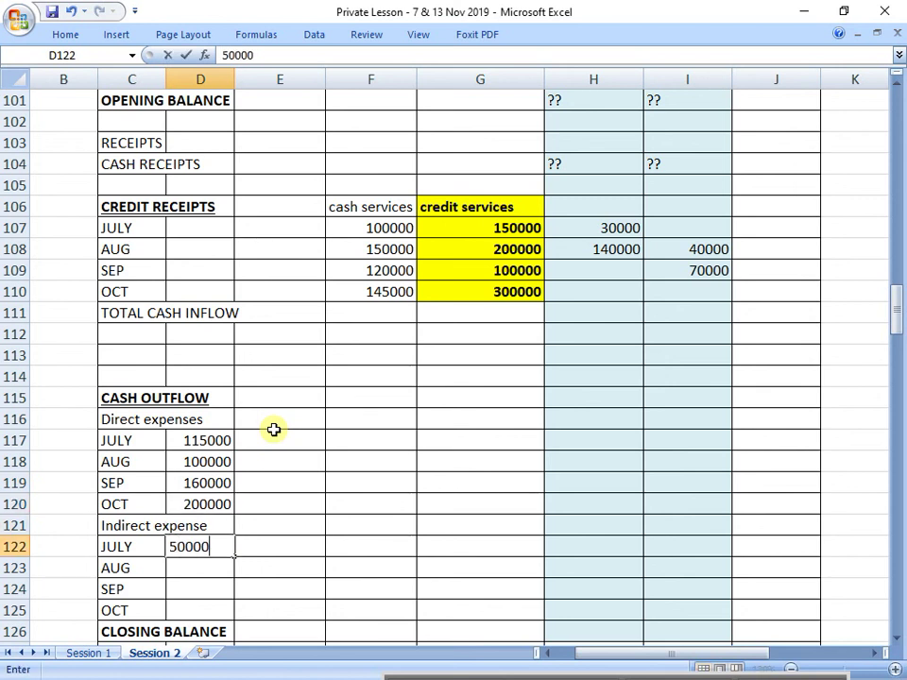
key(Return)
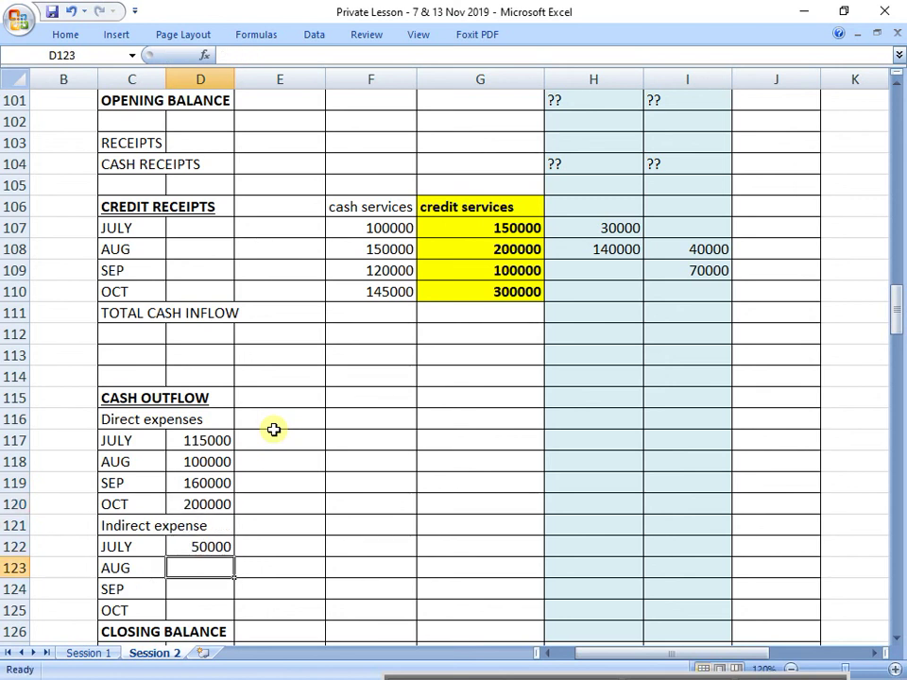
text(35000)
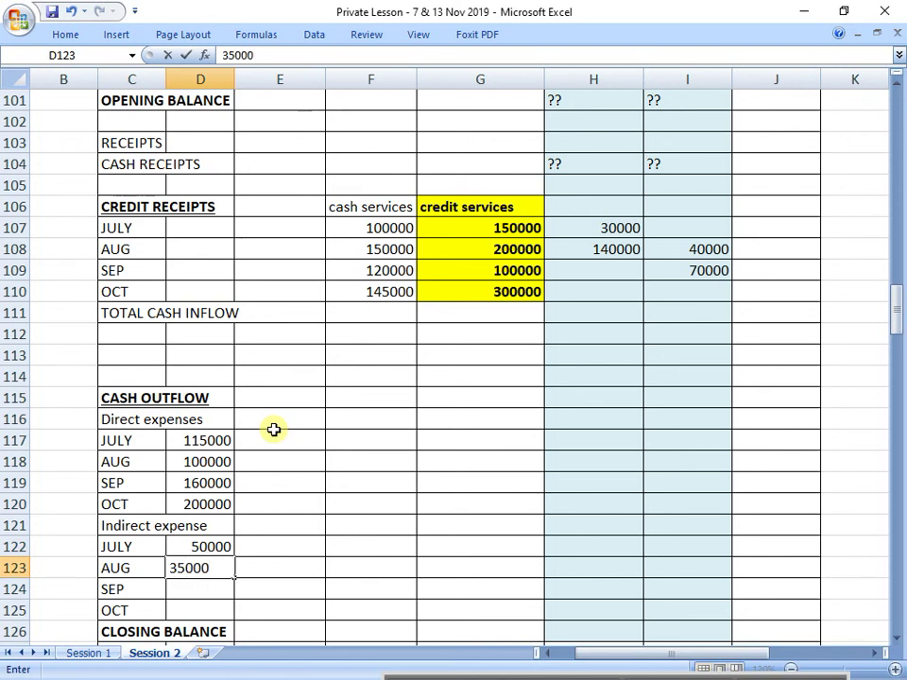
key(Return)
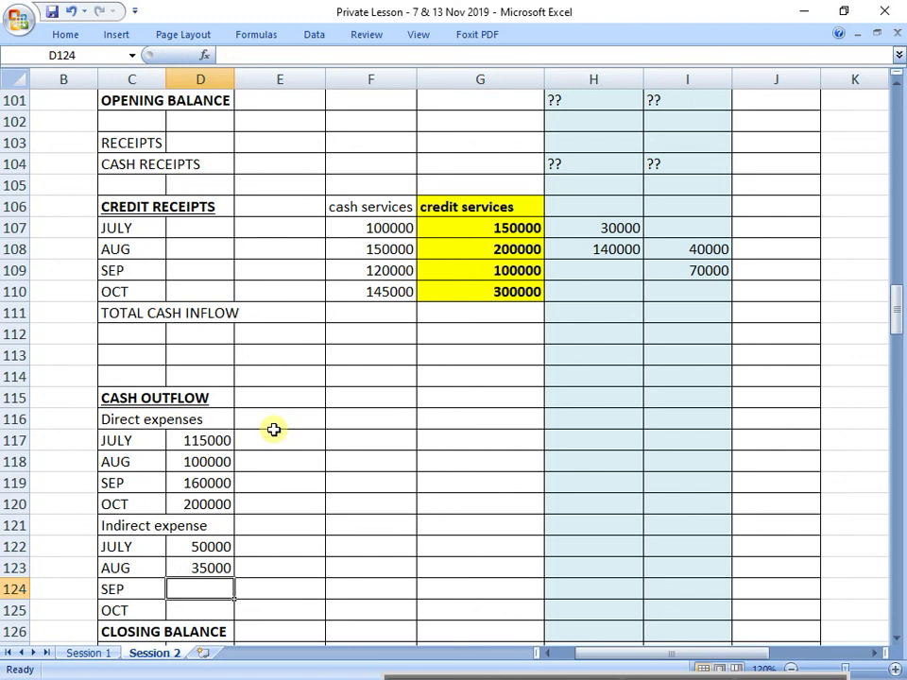
text(28000)
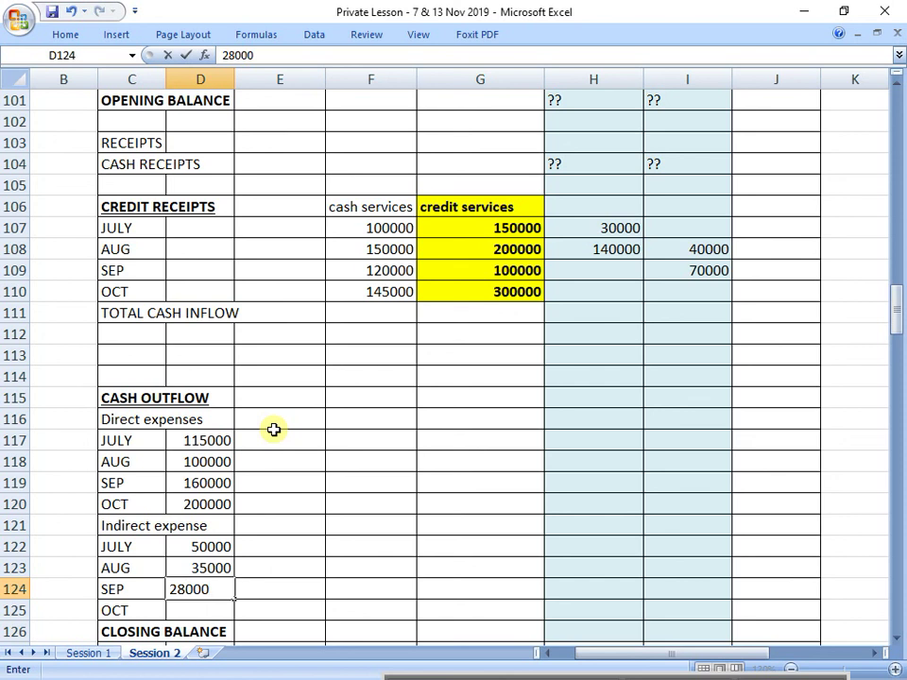
key(Return)
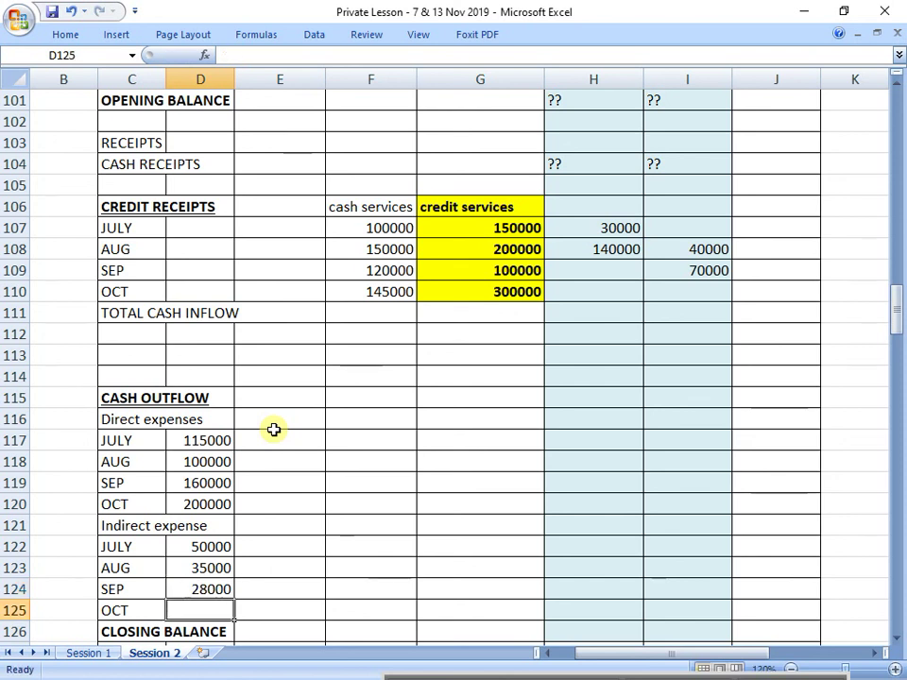
text(35000)
key(Tab)
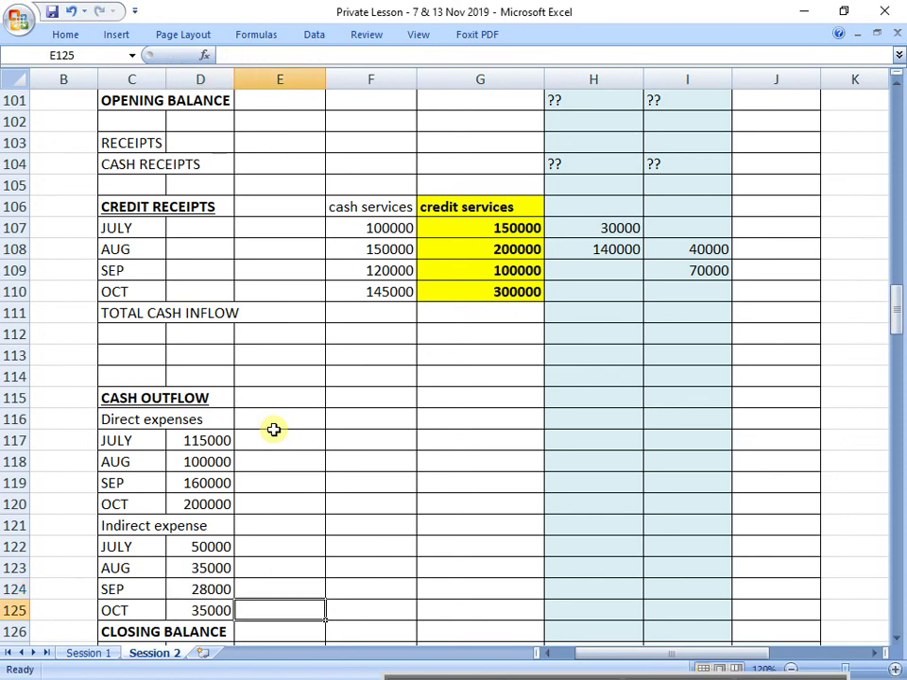
key(Up)
key(Up)
key(Up)
key(Up)
key(Up)
key(Up)
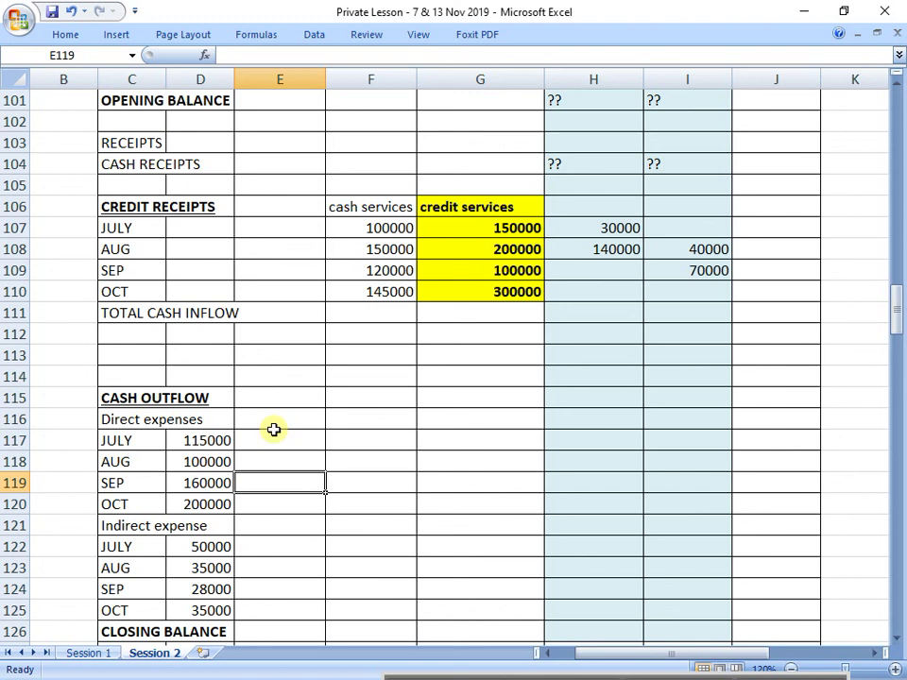
Add the column headings cash in F116 and credit in G116 on the Direct expenses row.
key(Right)
key(Up)
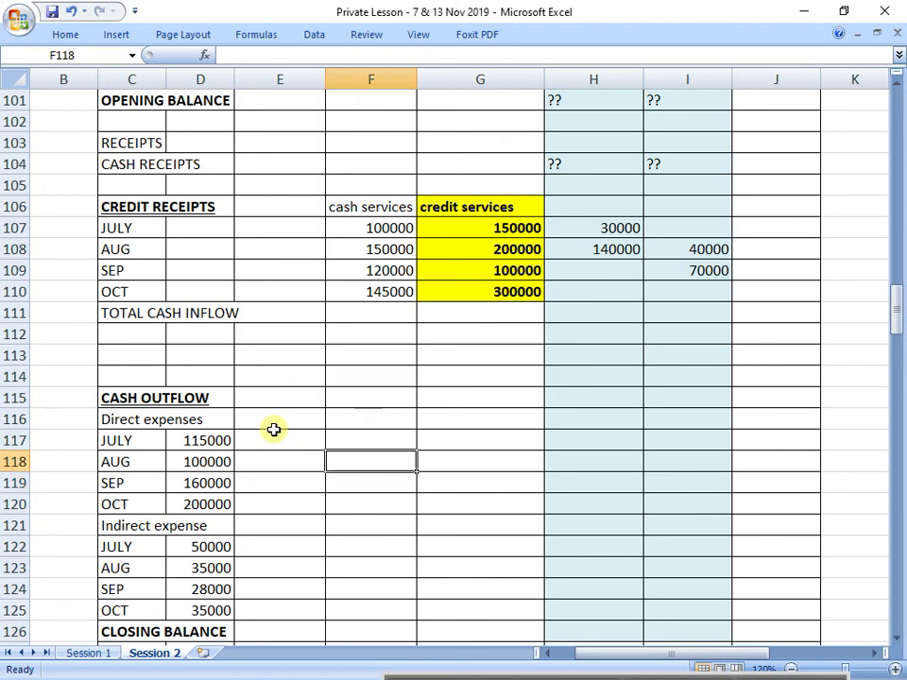
key(Up)
key(Up)
text(cash)
key(Tab)
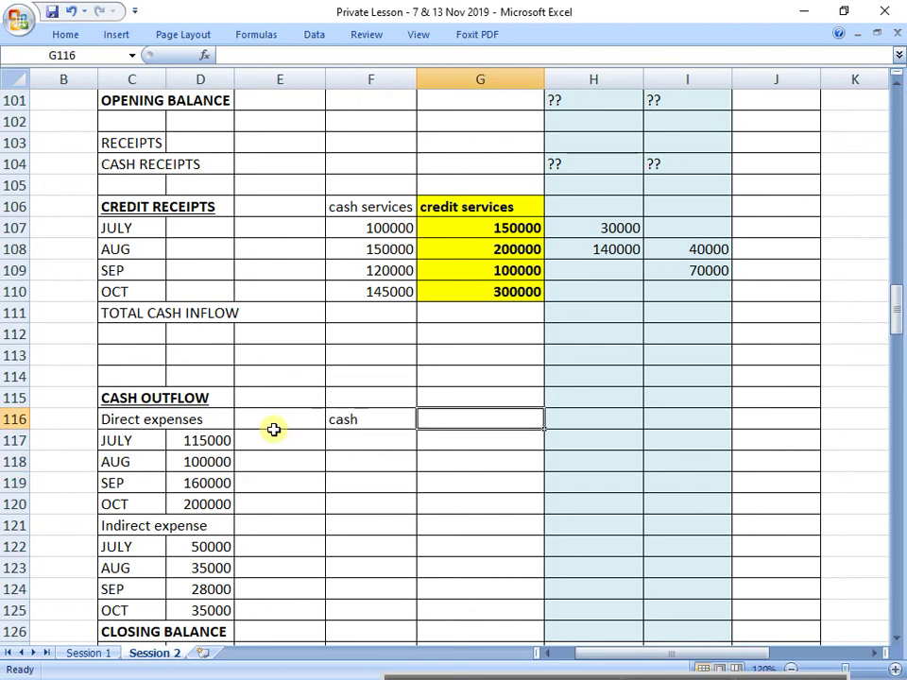
text(credit)
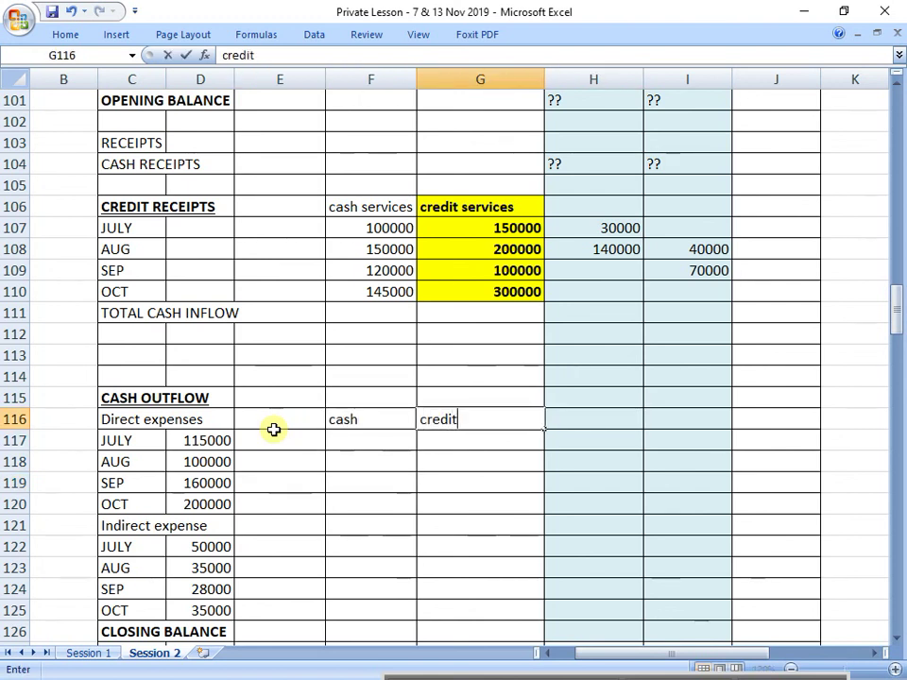
key(Return)
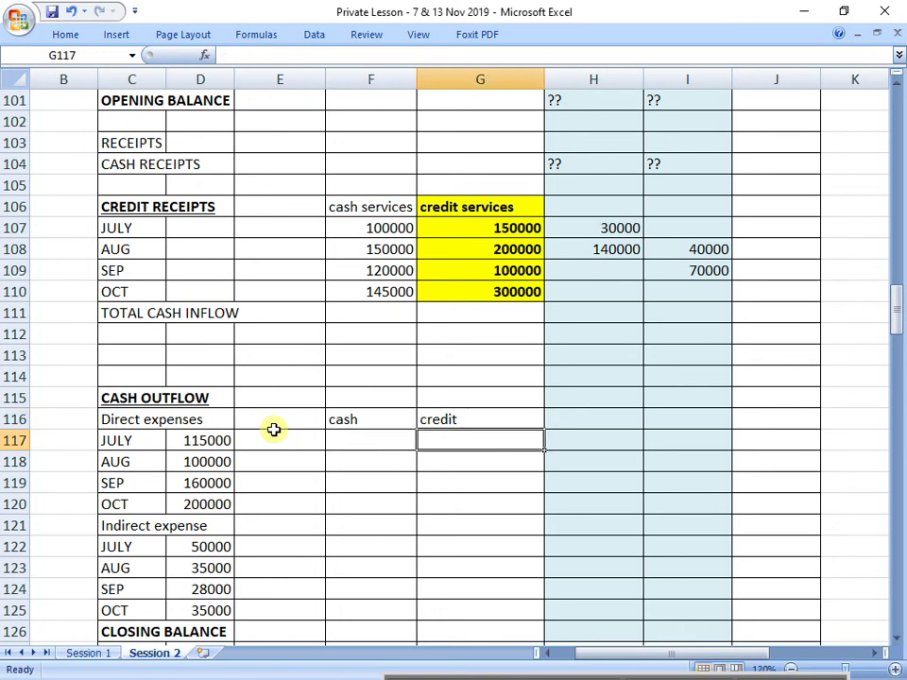
Calculate July's credit direct expense in G117 with the formula =D117*5.
text(=)
key(Left)
key(Left)
key(Left)
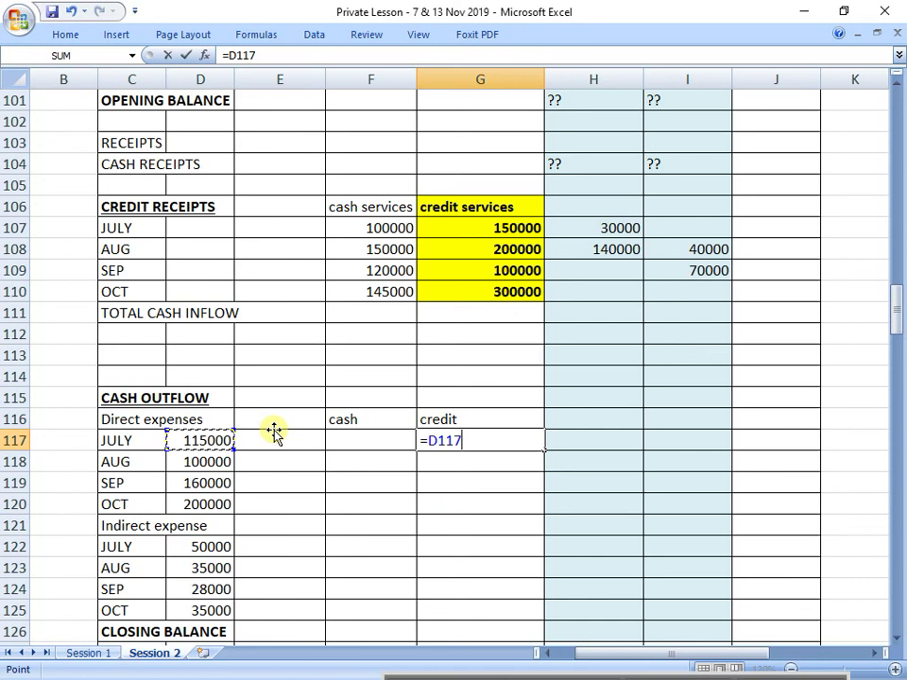
text(*5)
key(Return)
key(Up)
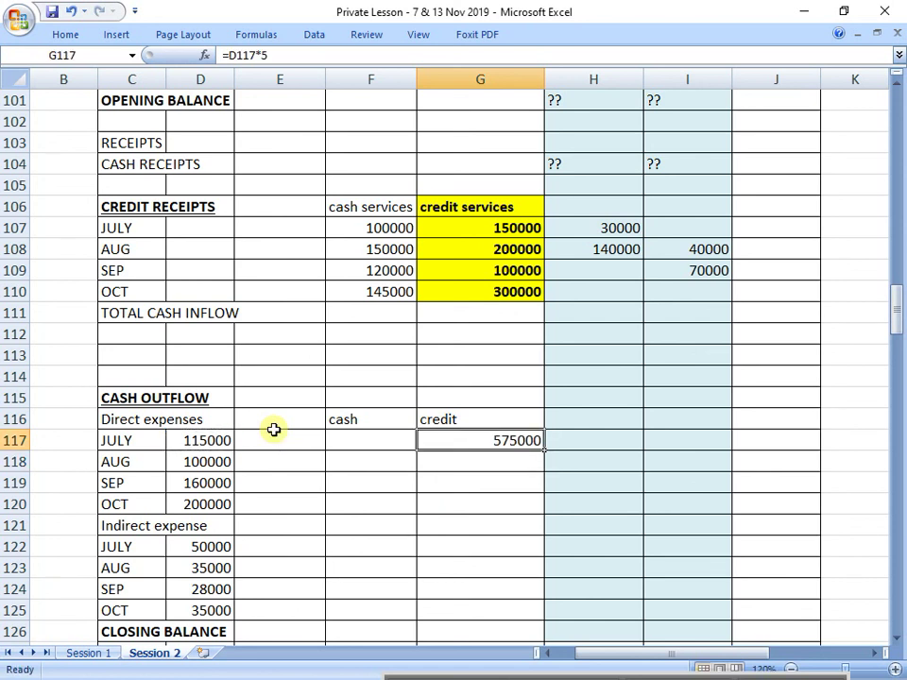
Link July's cash direct expense in F117 to the credit amount with =G117.
key(Left)
text(=)
key(Right)
key(Return)
key(Up)
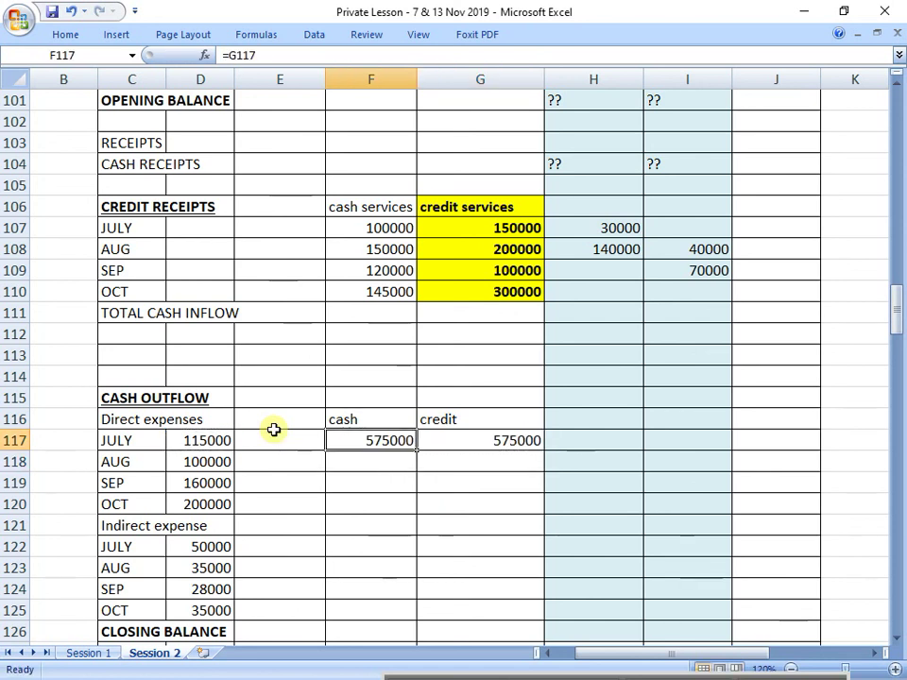
Copy the July cash and credit formulas in F117:G117 to the August, September and October rows, 118 to 120.
key(shift+Right)
key(ctrl+c)
key(Down)
key(ctrl+v)
key(Down)
key(ctrl+v)
key(Down)
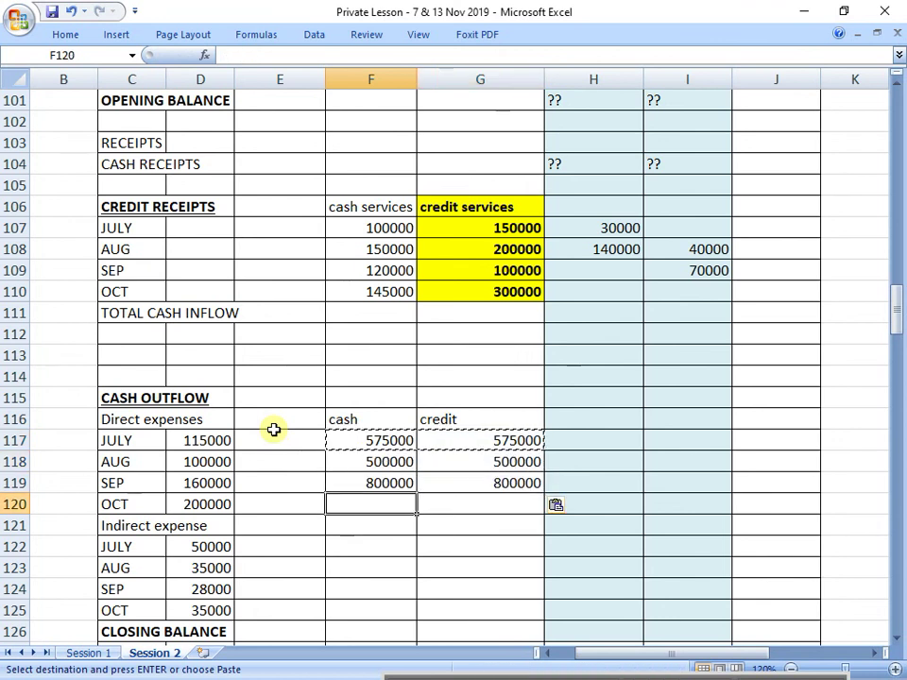
key(ctrl+v)
key(Down)
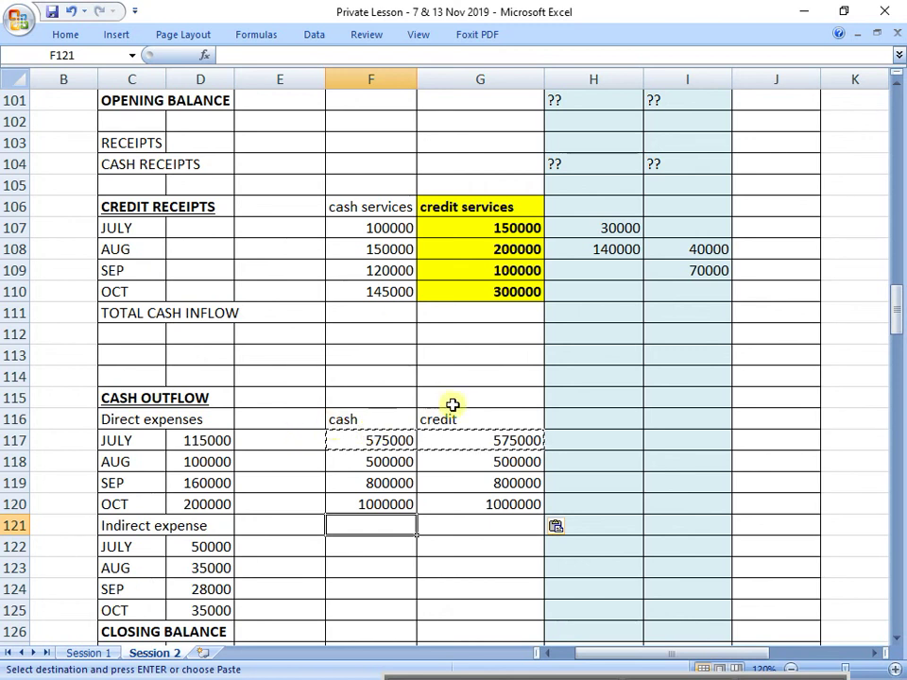
Shade the Direct expenses credit column, G116:G120, with a light red fill.
drag(454, 416, 477, 503)
click(65, 34)
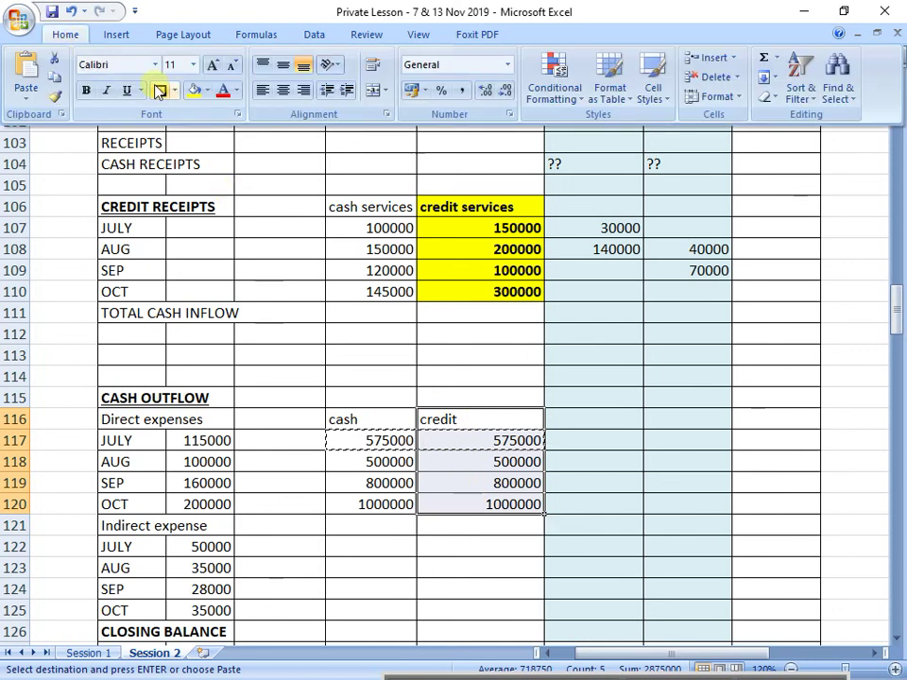
click(207, 90)
click(275, 160)
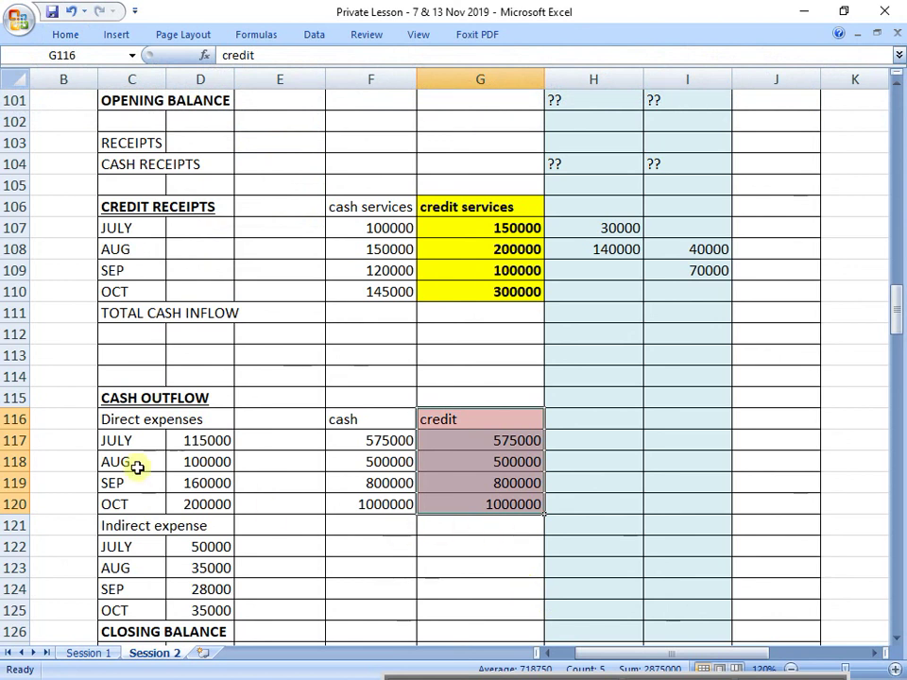
Enter 500000 in H118 as the September payment for August's credit direct expenses.
scroll(636, 445, up, 1)
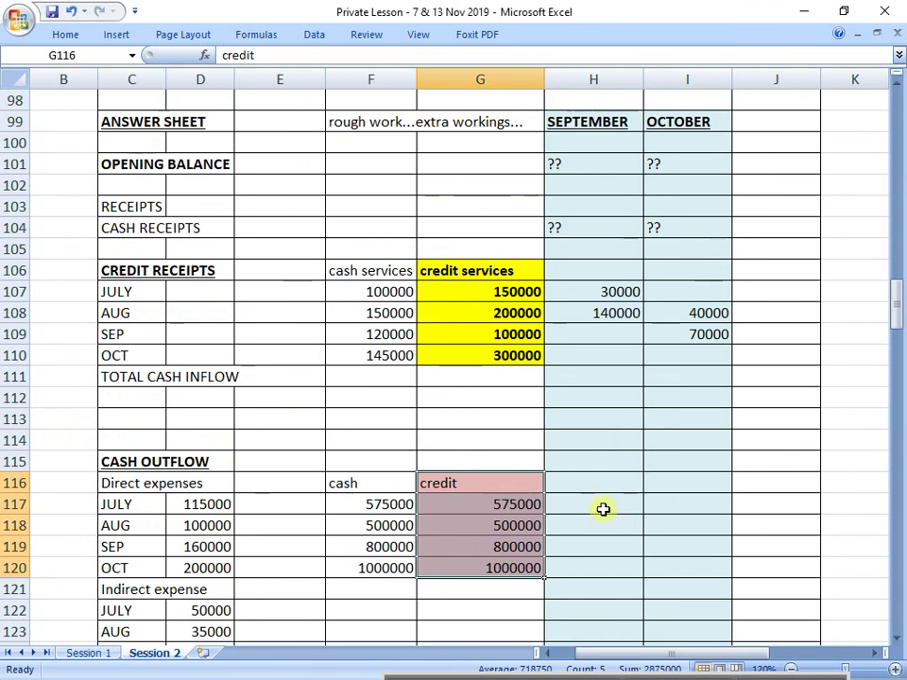
click(11, 507)
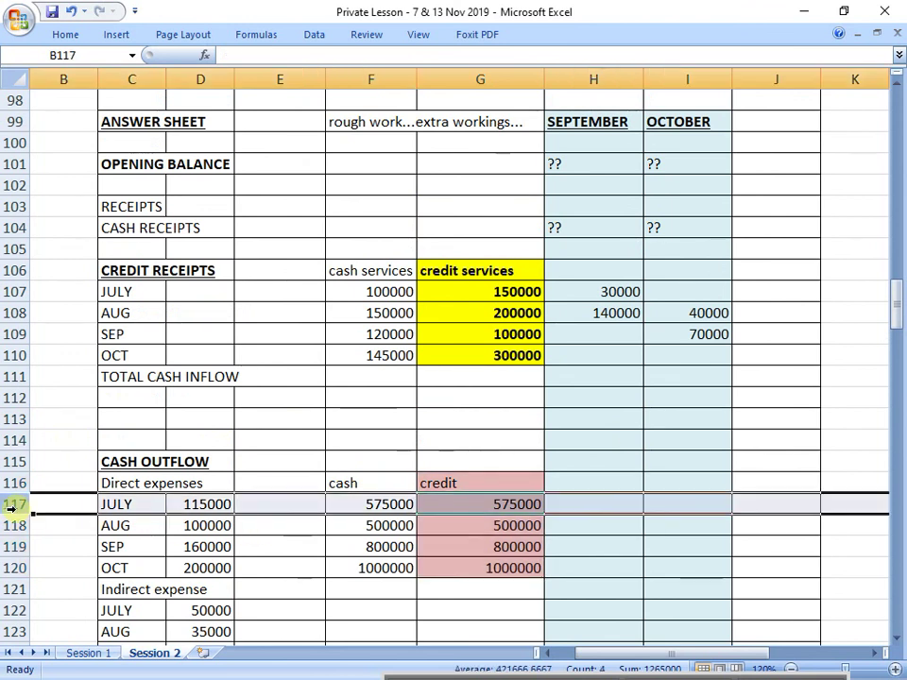
click(11, 526)
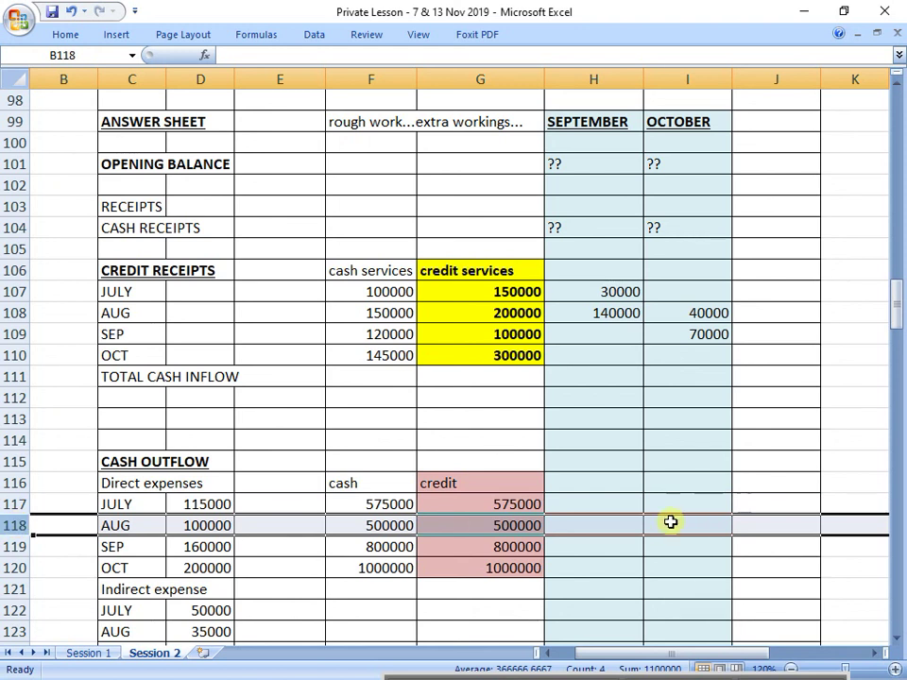
click(613, 525)
text(500000)
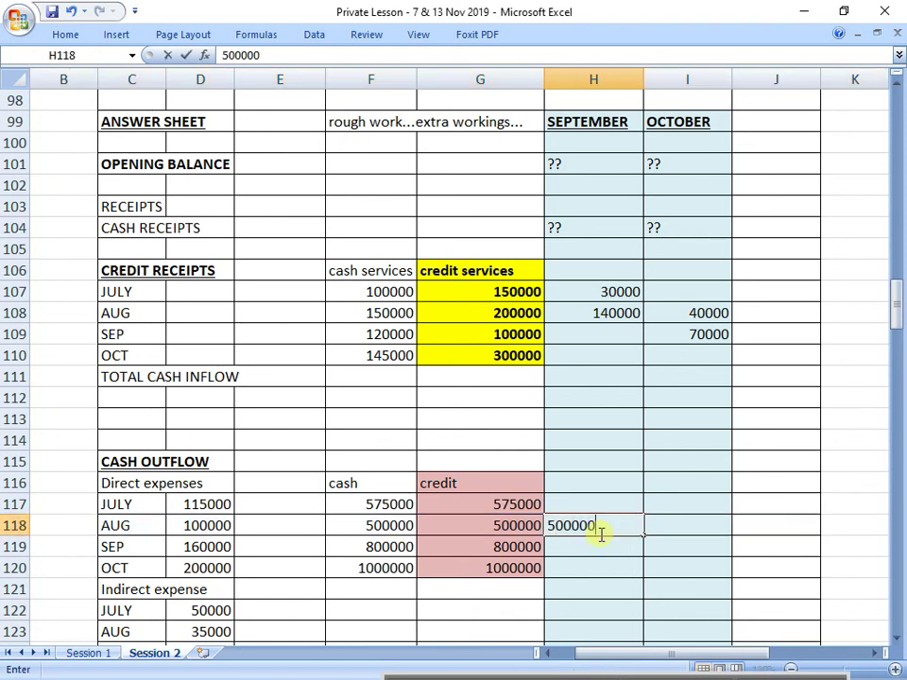
key(Return)
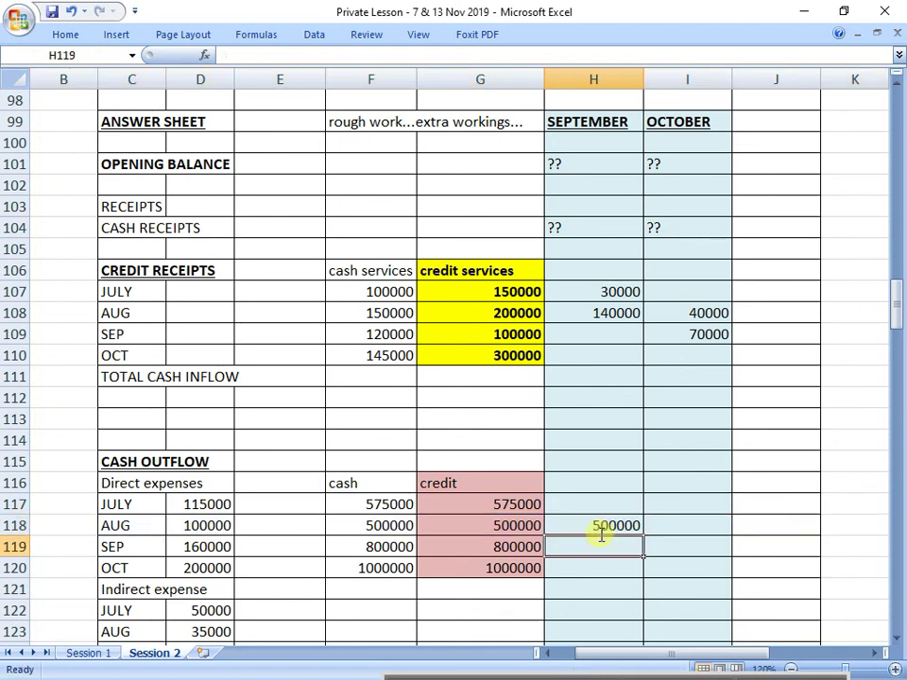
Link the October payment in I119 to September's credit direct expenses with =G119.
key(Right)
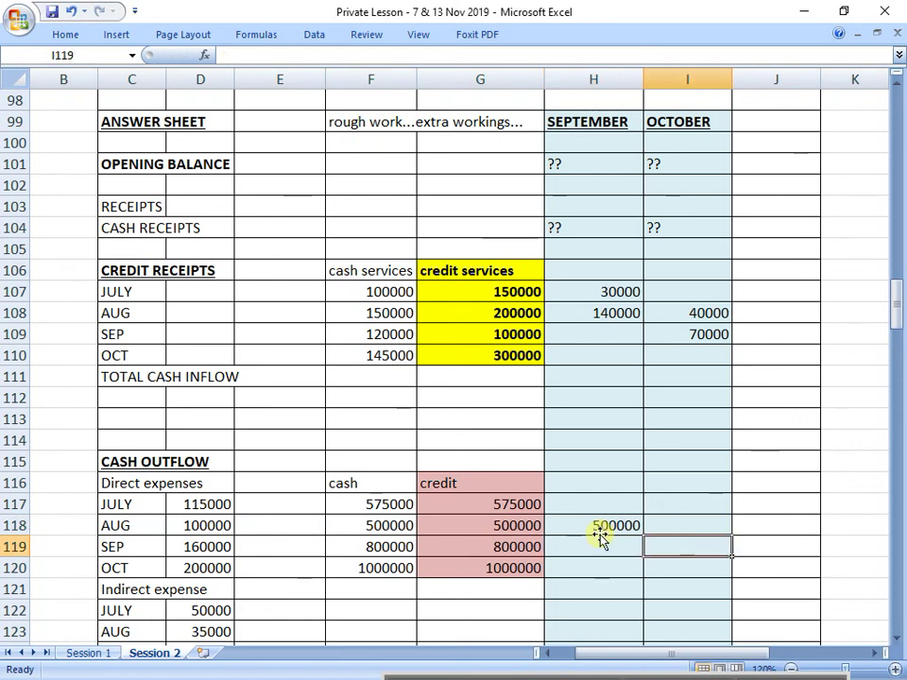
text(=)
key(Left)
key(Left)
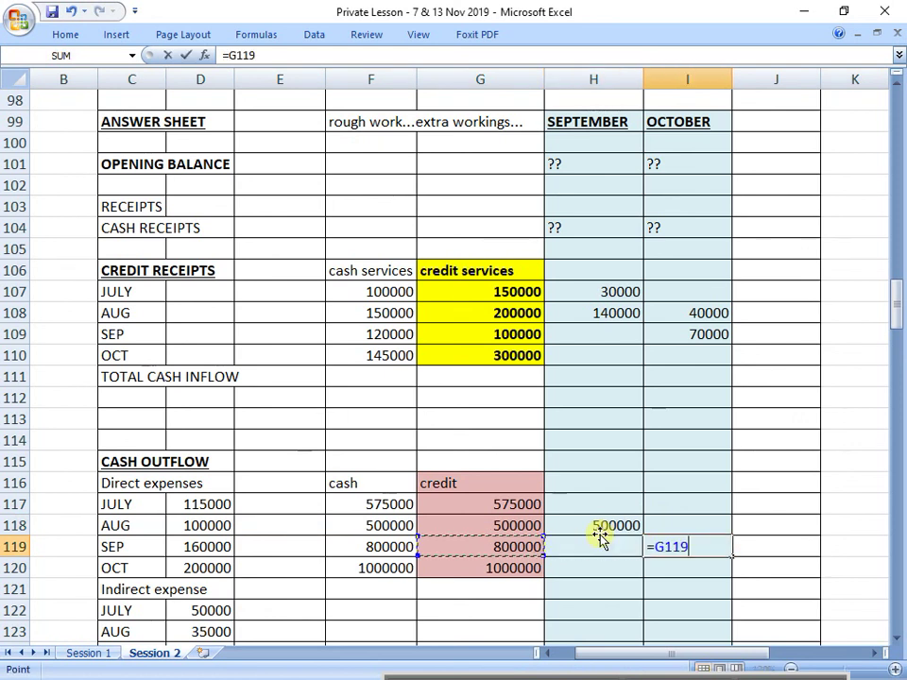
key(Return)
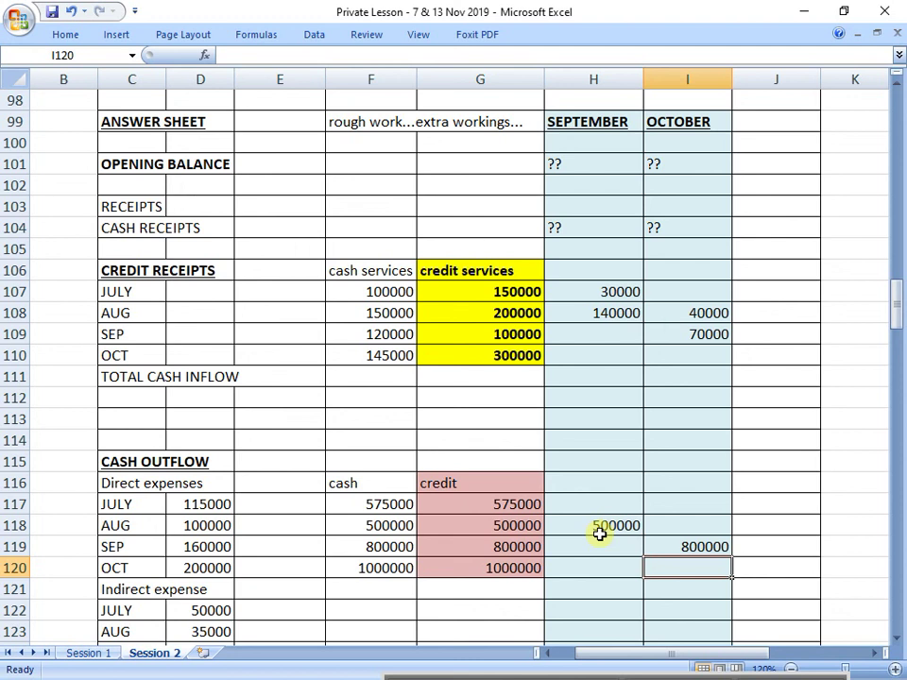
Review the direct expense cash column and how each month's credit amount is assigned to September and October.
drag(367, 481, 373, 565)
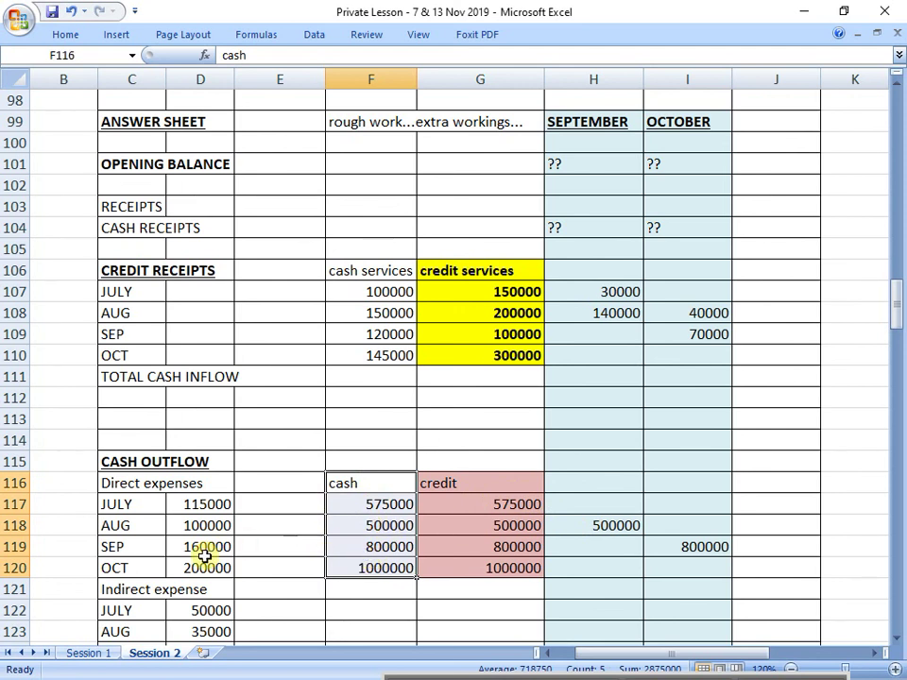
click(122, 512)
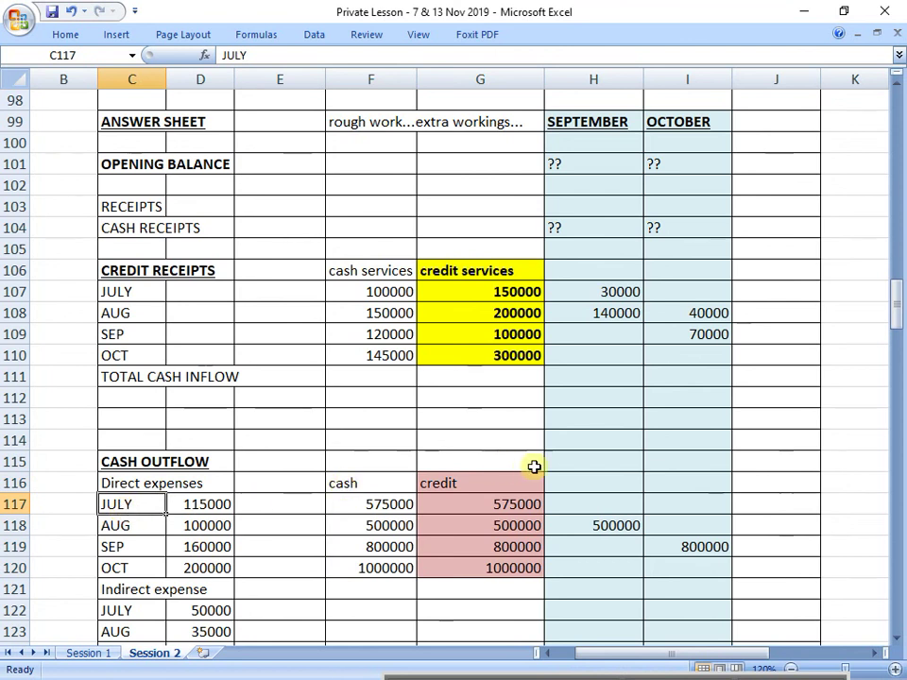
click(578, 509)
click(142, 544)
click(611, 523)
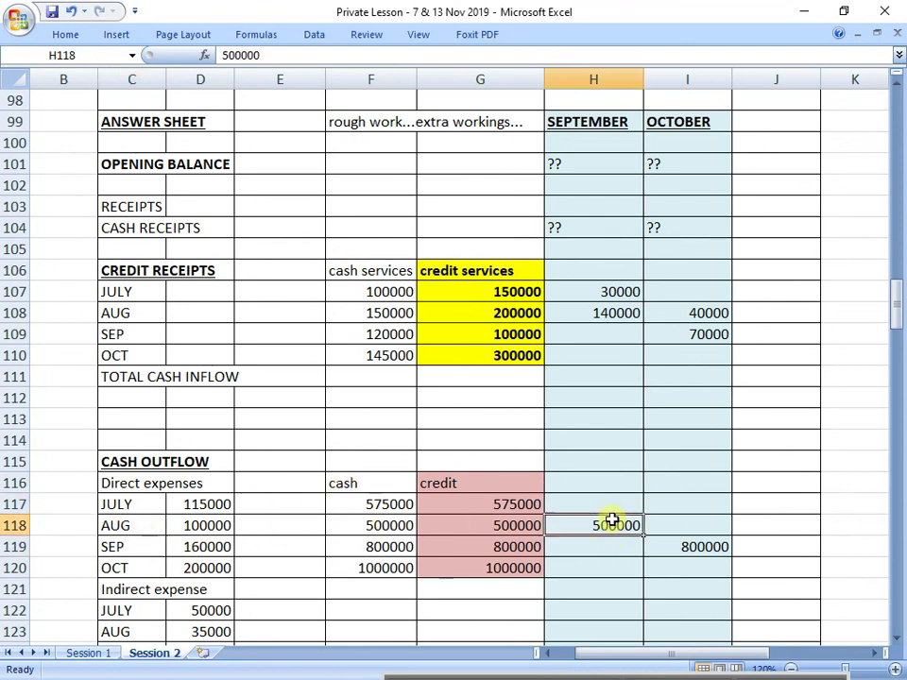
click(141, 546)
click(715, 547)
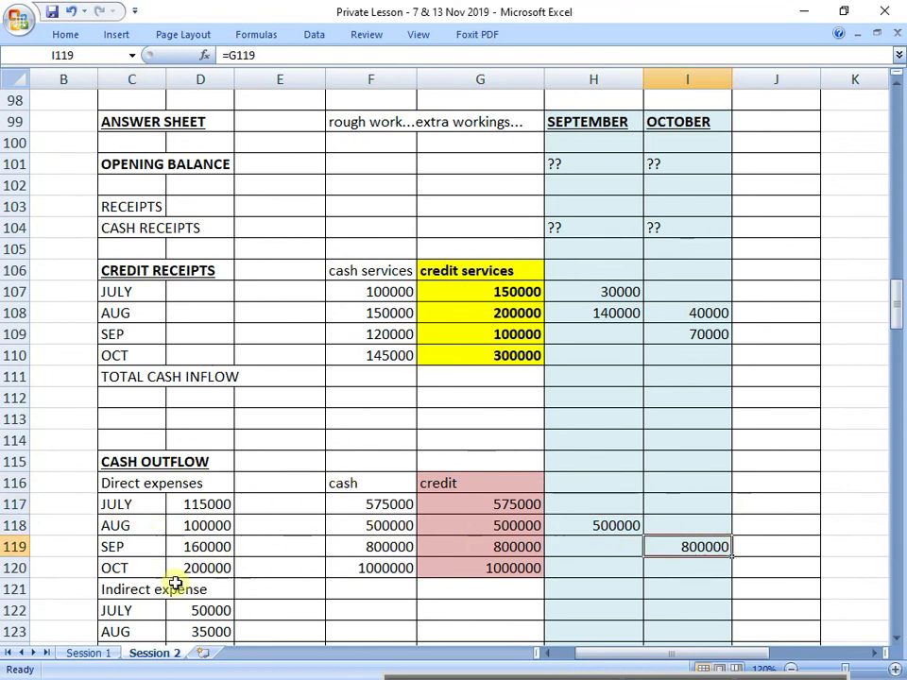
click(126, 571)
click(646, 565)
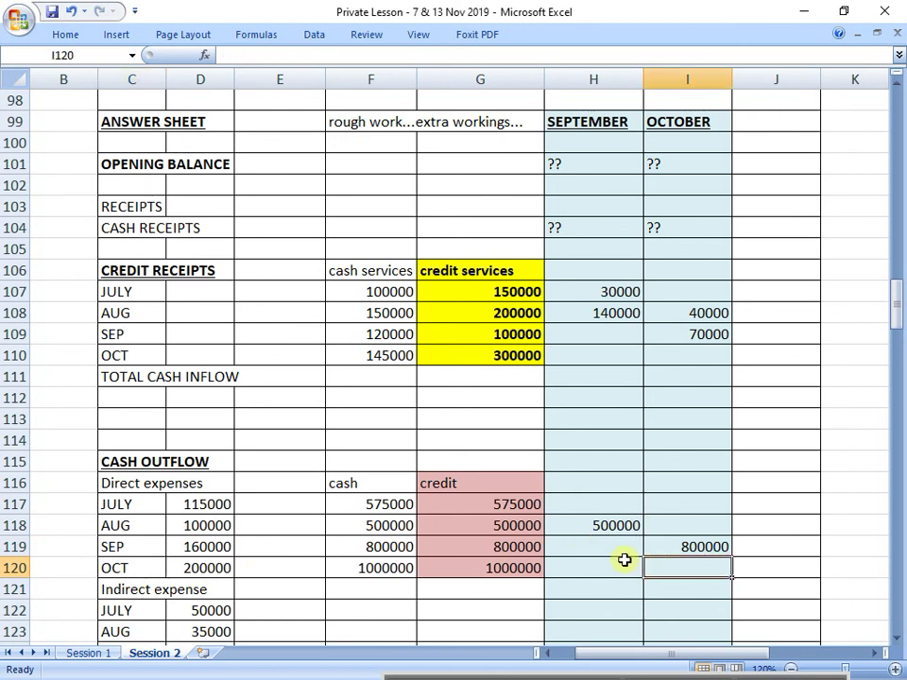
Insert a blank row above Indirect expense, at row 121.
scroll(595, 555, down, 1)
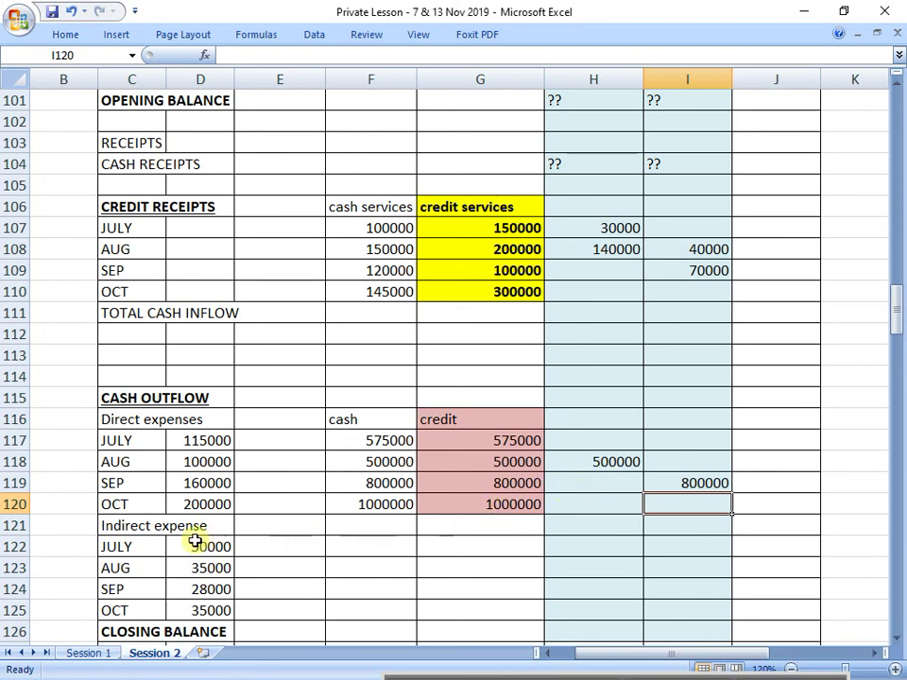
click(16, 527)
right_click(26, 525)
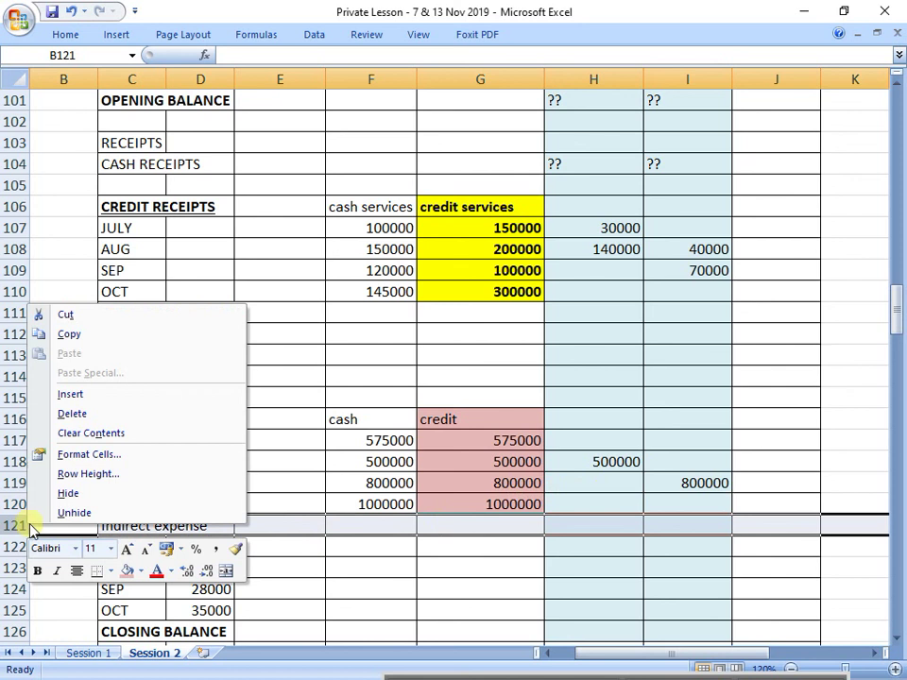
click(117, 395)
click(163, 524)
click(481, 520)
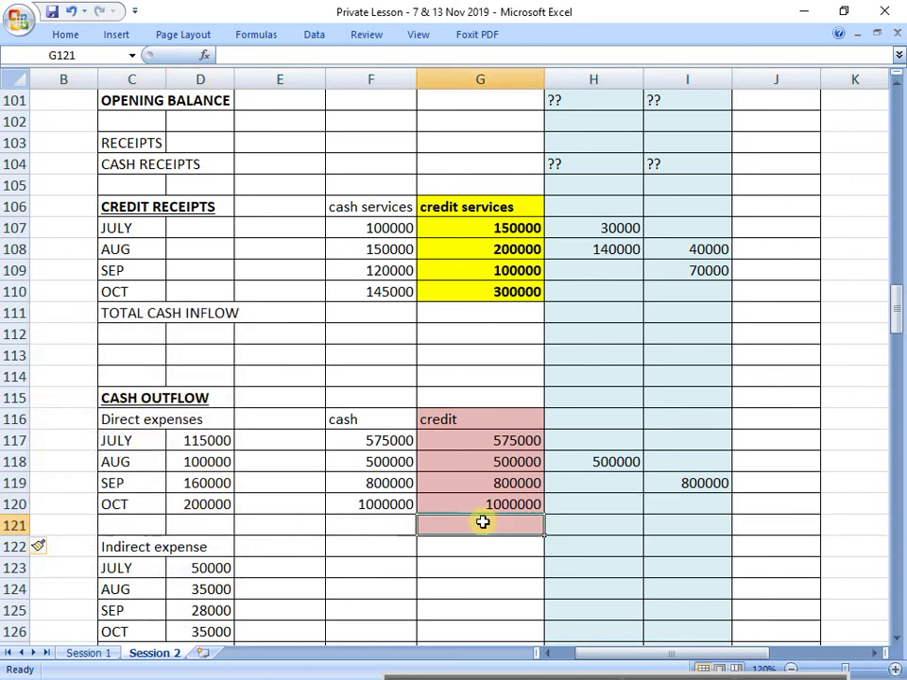
Link September's cash direct expense payment in H121 to F119.
click(614, 516)
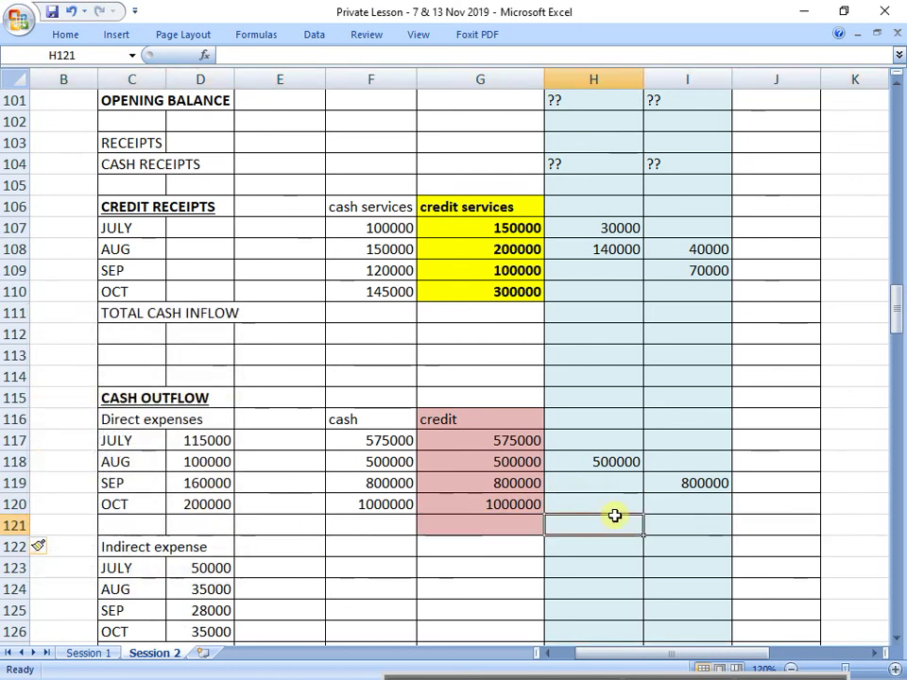
text(=)
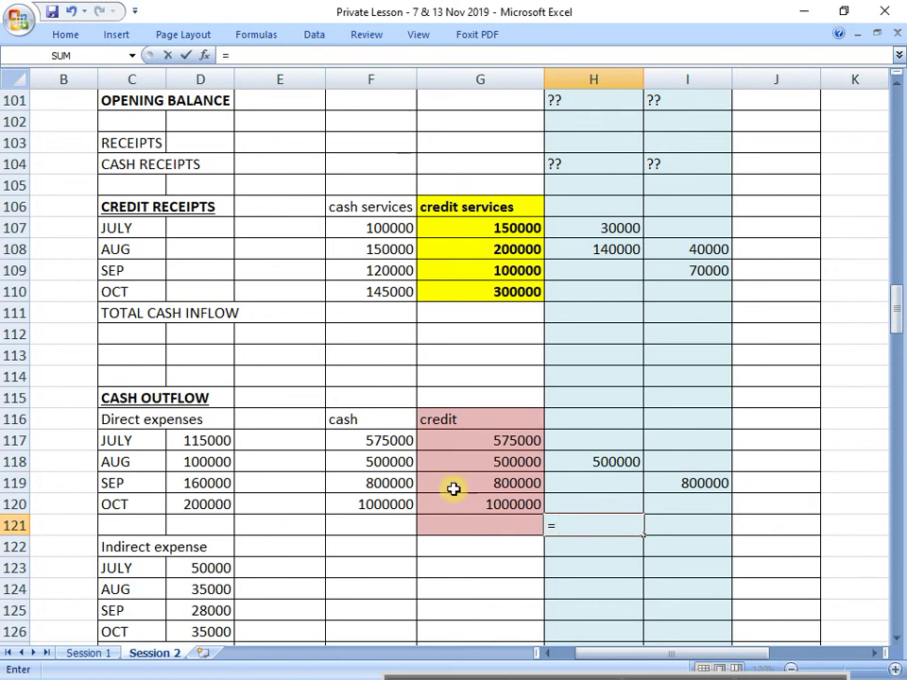
scroll(618, 407, up, 1)
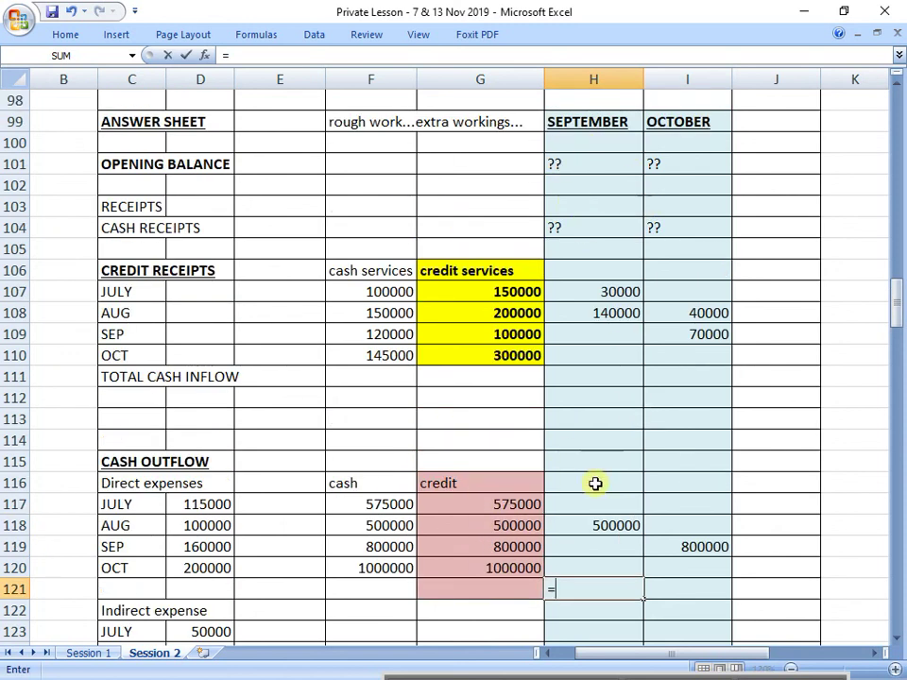
click(400, 548)
key(Return)
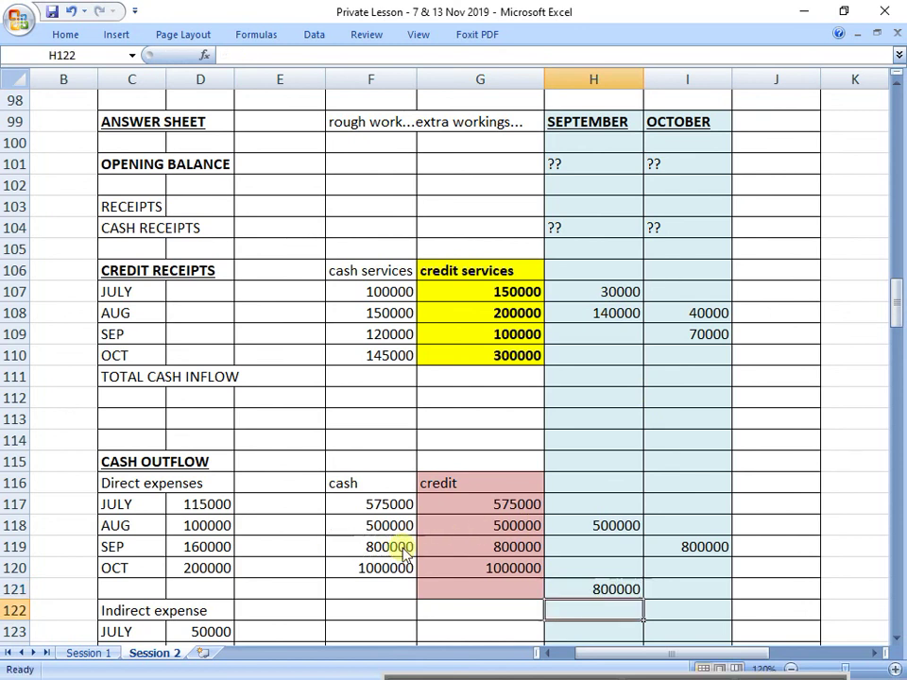
Link October's cash direct expense payment in I121 to F120.
click(680, 586)
text(=)
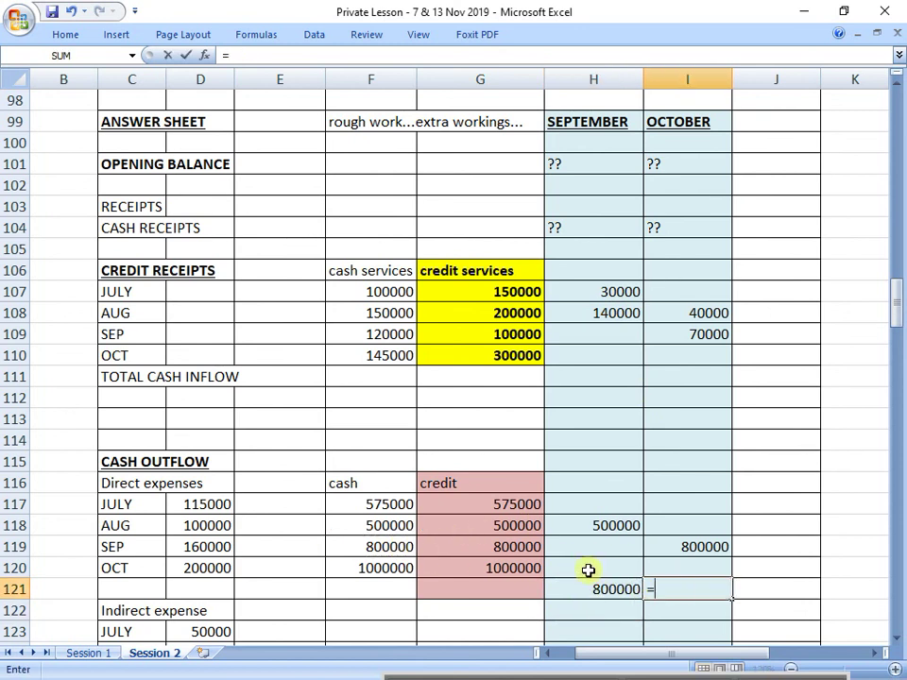
click(396, 567)
key(Return)
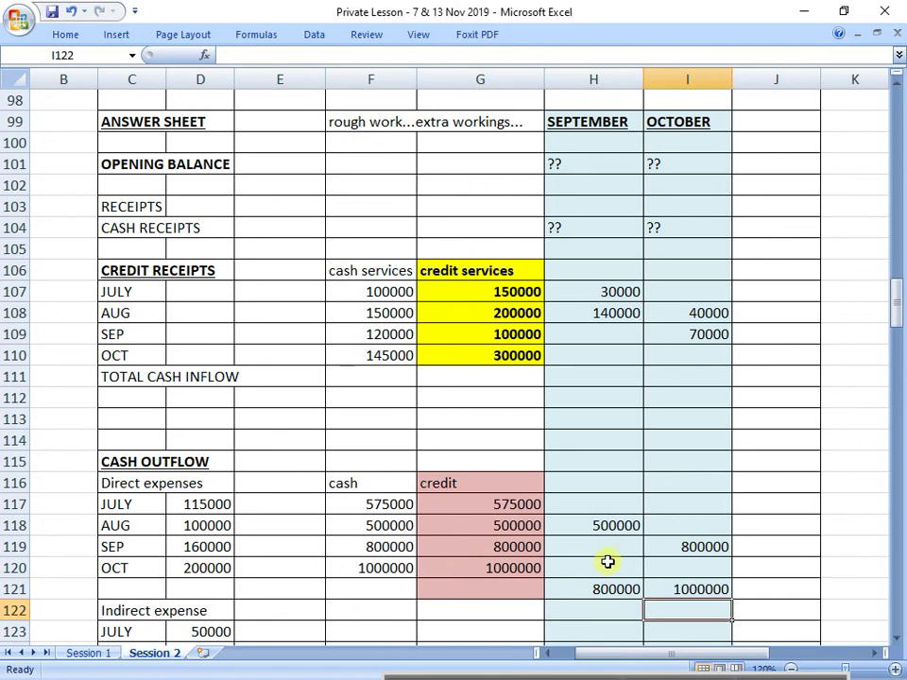
Make G121:I121 bold and shade it with the same light red fill as the credit column.
scroll(608, 562, down, 1)
drag(506, 528, 666, 525)
key(ctrl+b)
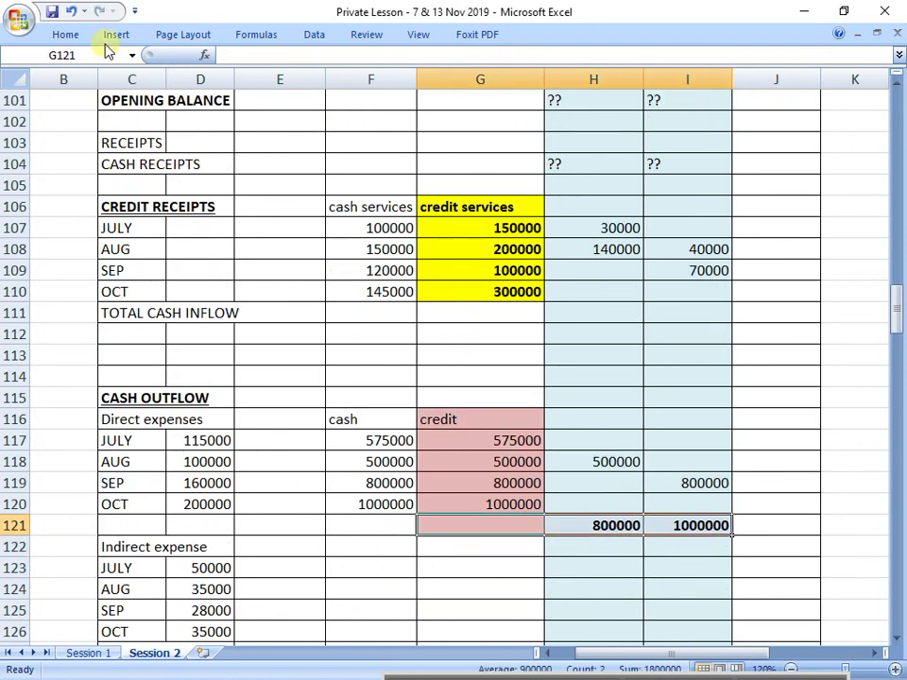
click(65, 35)
click(198, 94)
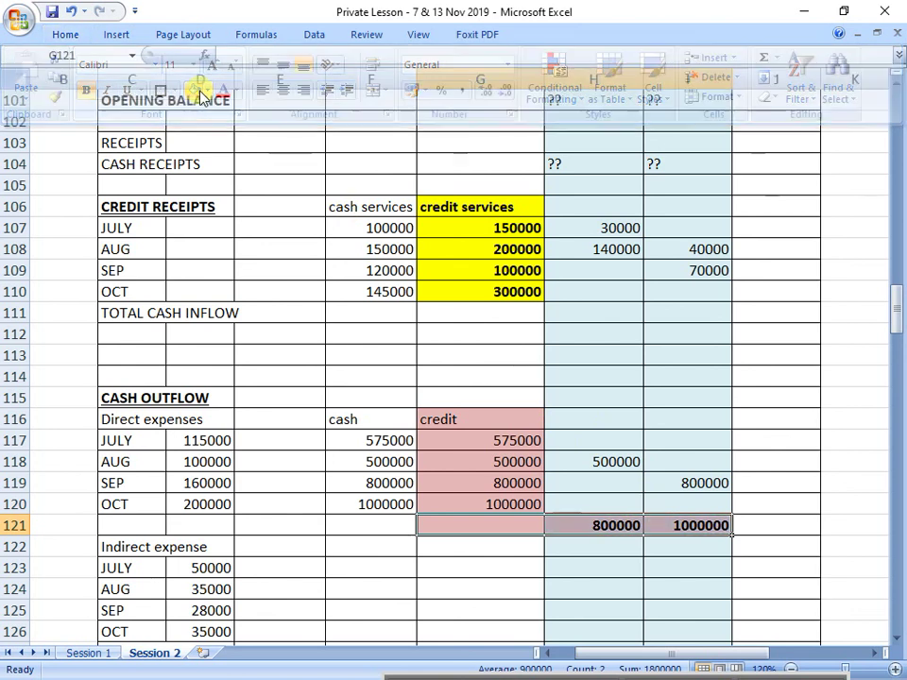
Label the row in G121 as cash purchases.
click(501, 530)
text(cash pu)
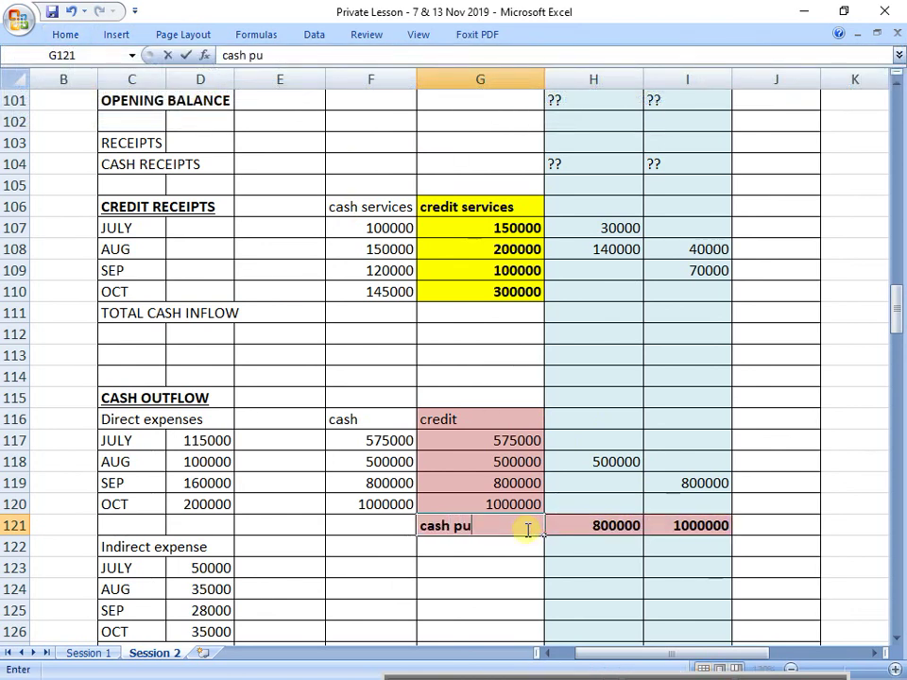
text(rchases)
key(Up)
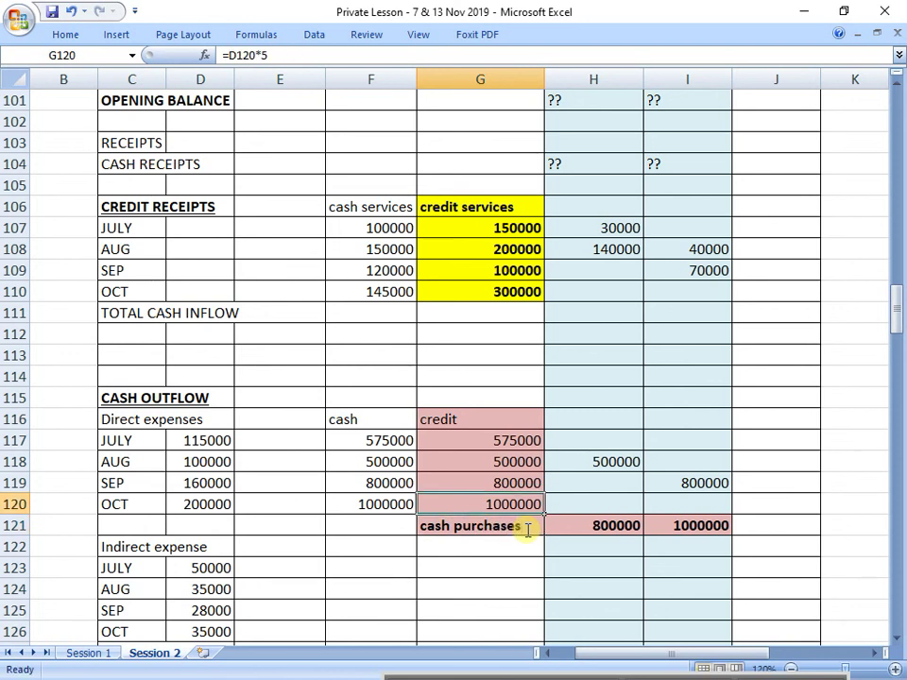
Make the September and October credit payments in H118:I119 bold.
click(523, 526)
drag(615, 462, 719, 483)
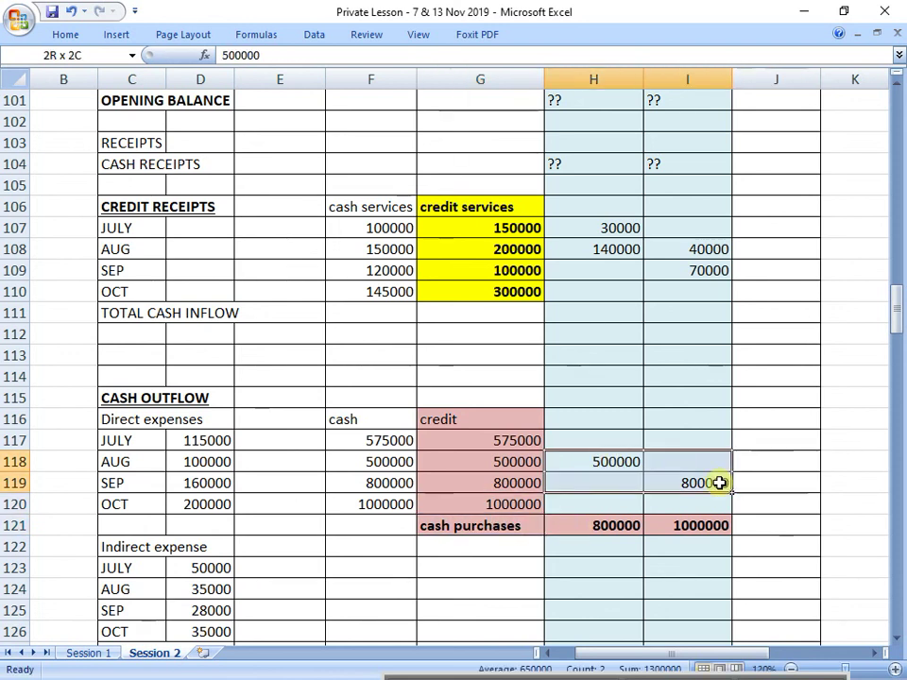
key(ctrl+b)
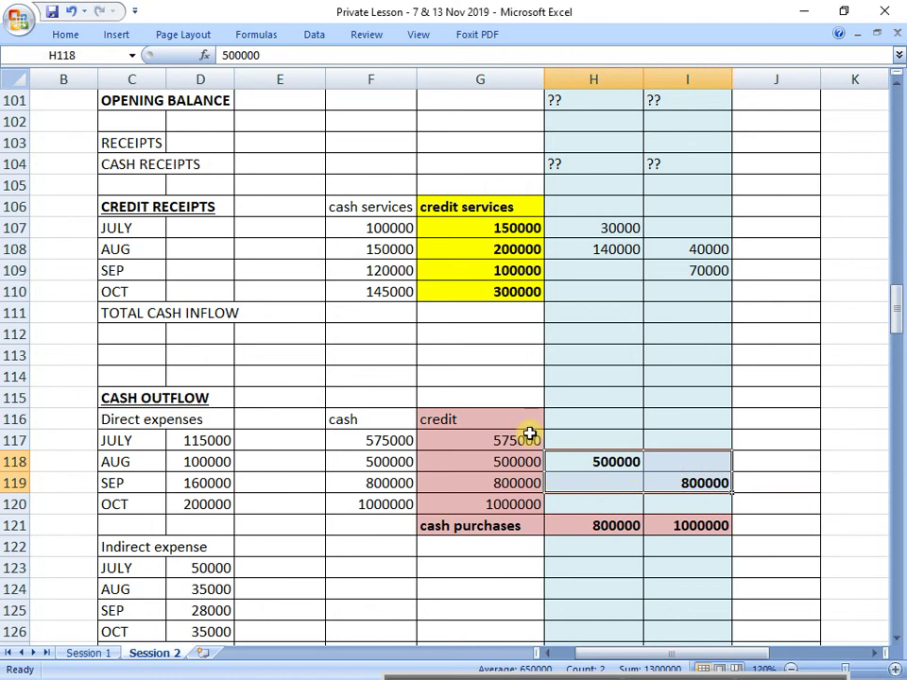
Bold the credit heading and its July to October values in G116:G120.
drag(529, 433, 532, 504)
key(ctrl+b)
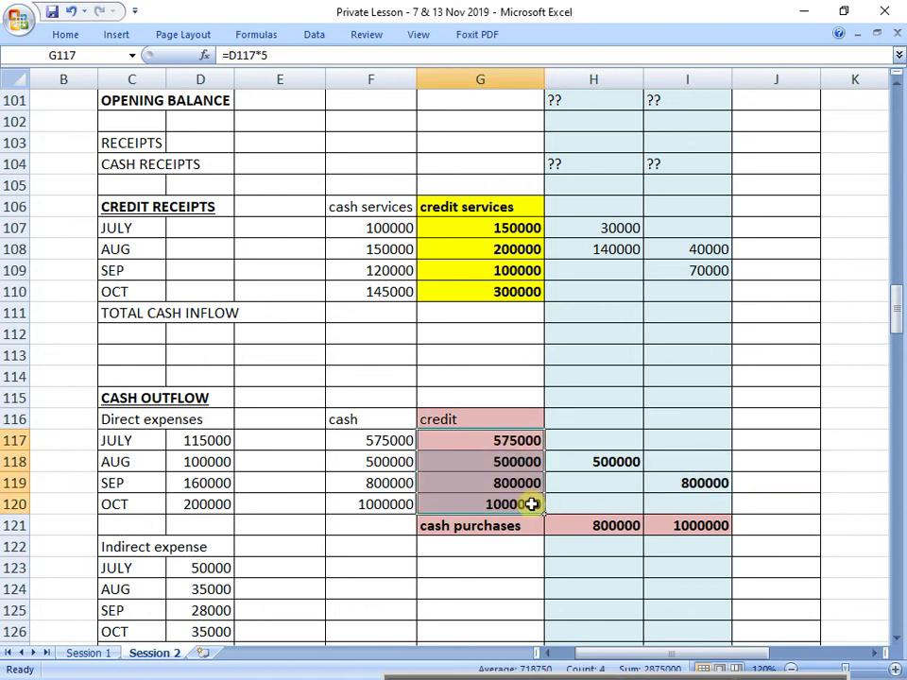
click(576, 453)
click(469, 417)
key(ctrl+b)
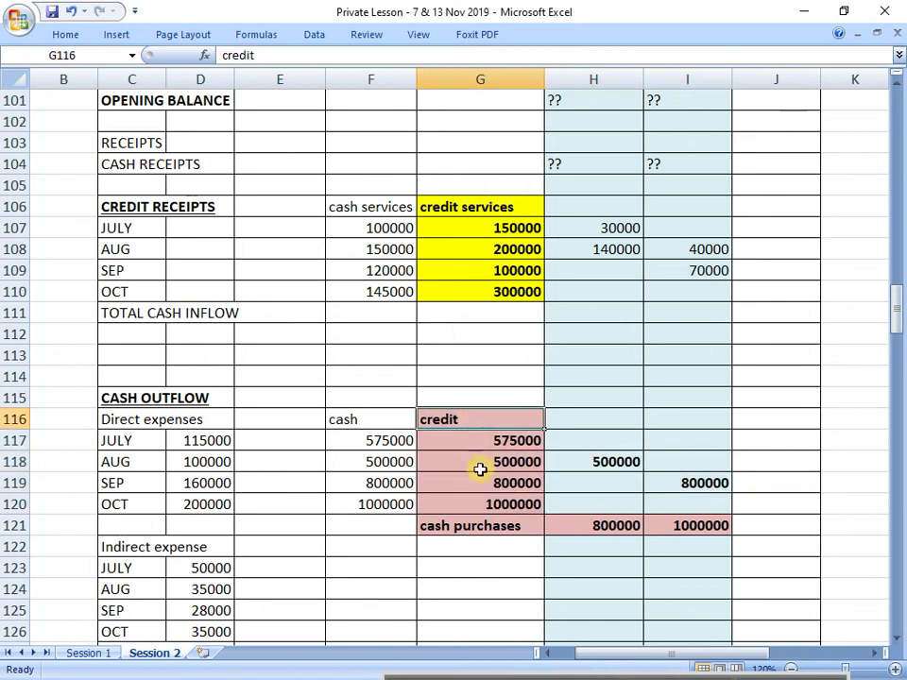
Change the fill of the cash purchases row, G121:I121, to light olive green.
drag(484, 522, 668, 520)
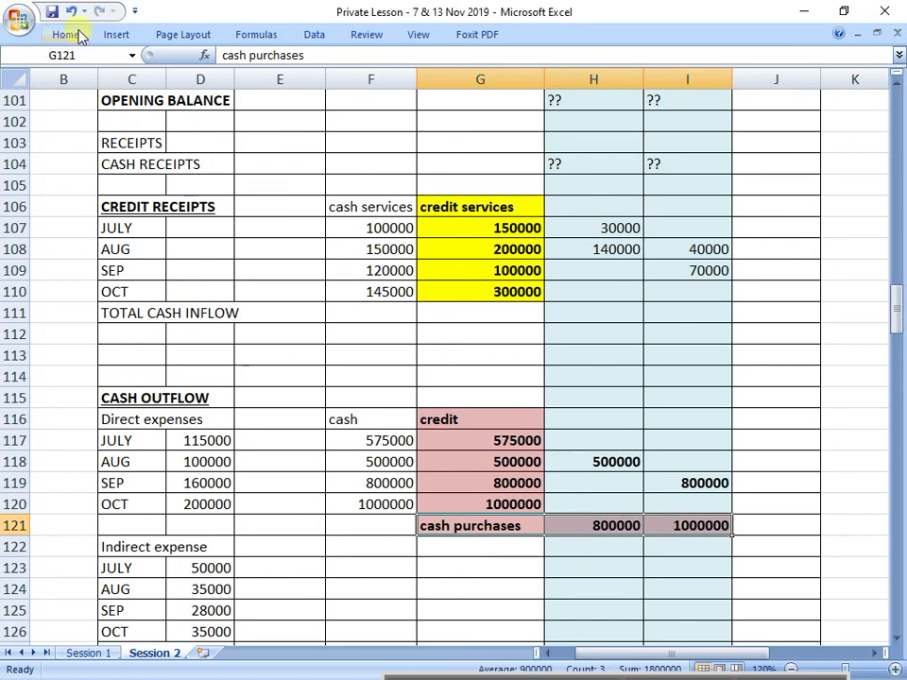
click(81, 35)
click(207, 91)
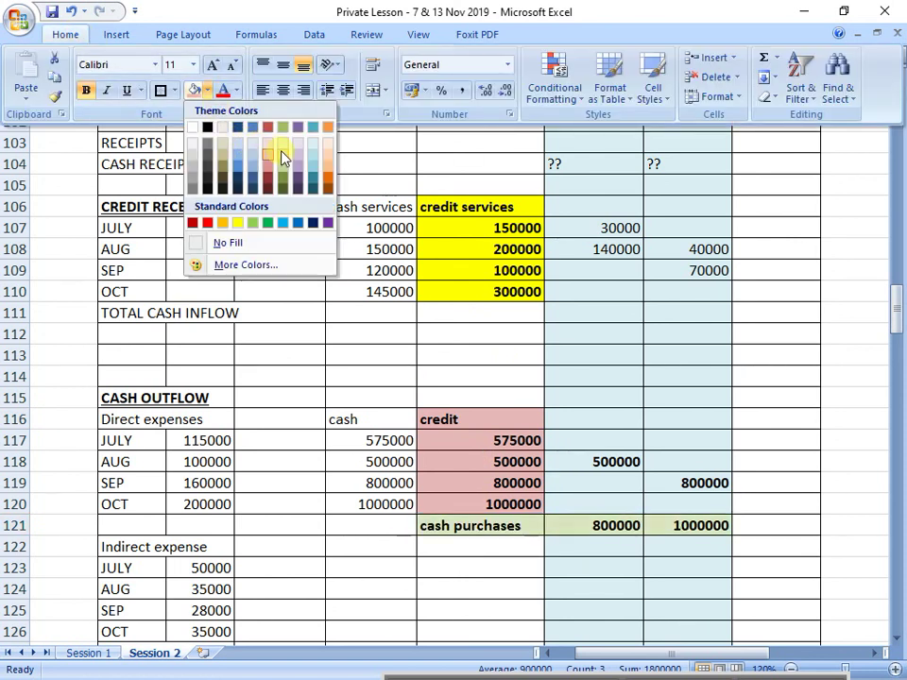
click(282, 157)
click(627, 595)
click(466, 573)
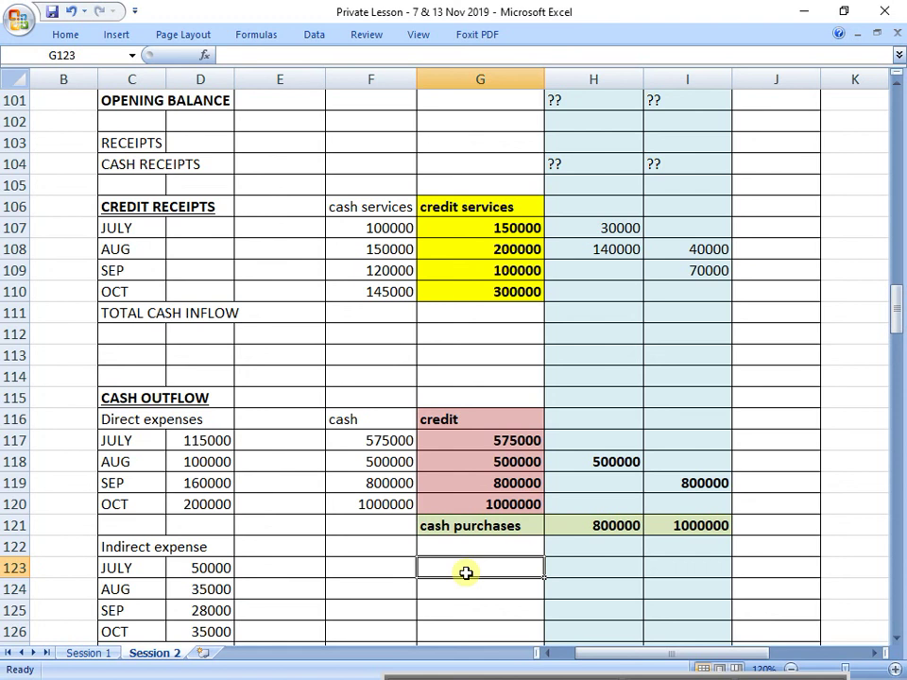
scroll(469, 544, down, 1)
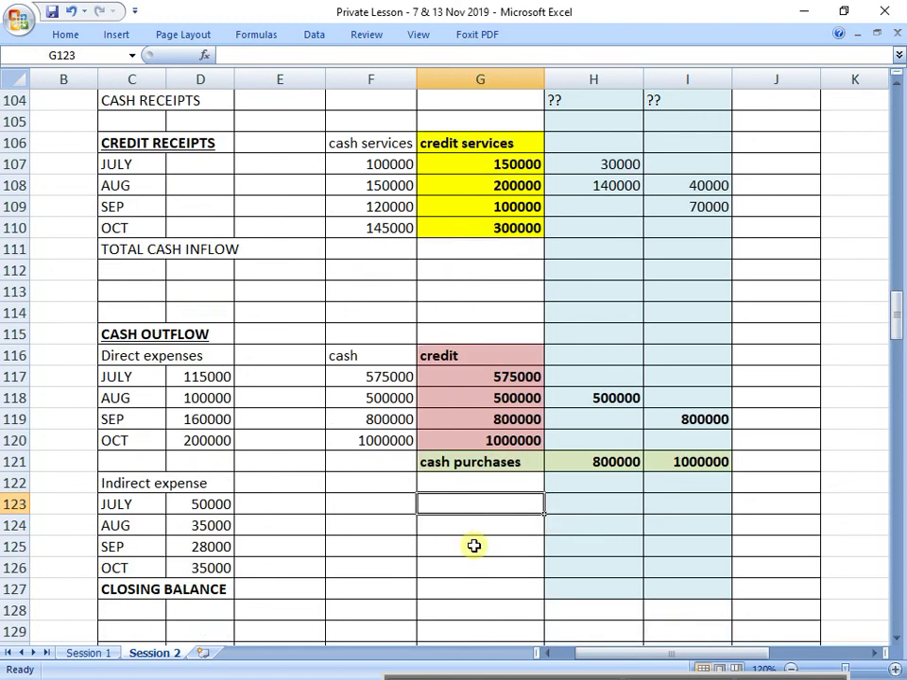
drag(157, 483, 223, 563)
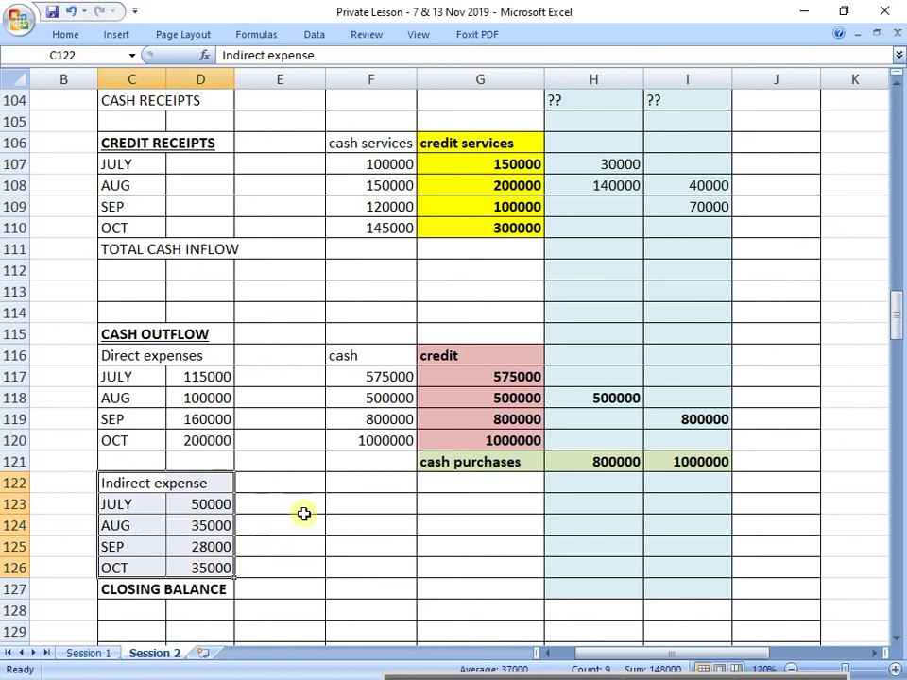
drag(132, 503, 194, 504)
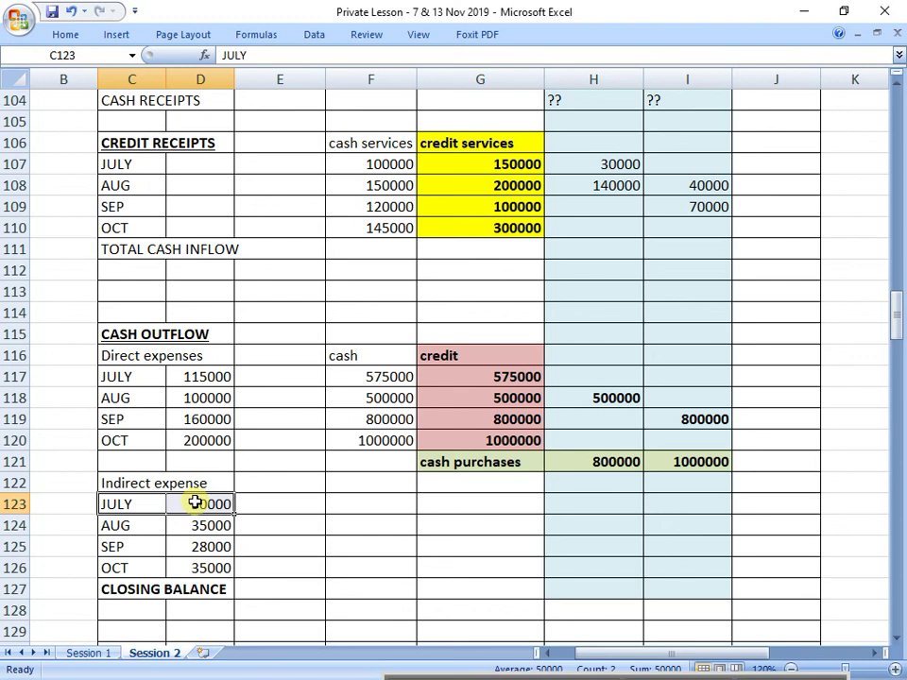
Copy the SEPTEMBER and OCTOBER headings from H99:I99 to H115:I115 in the CASH OUTFLOW row.
scroll(538, 378, up, 2)
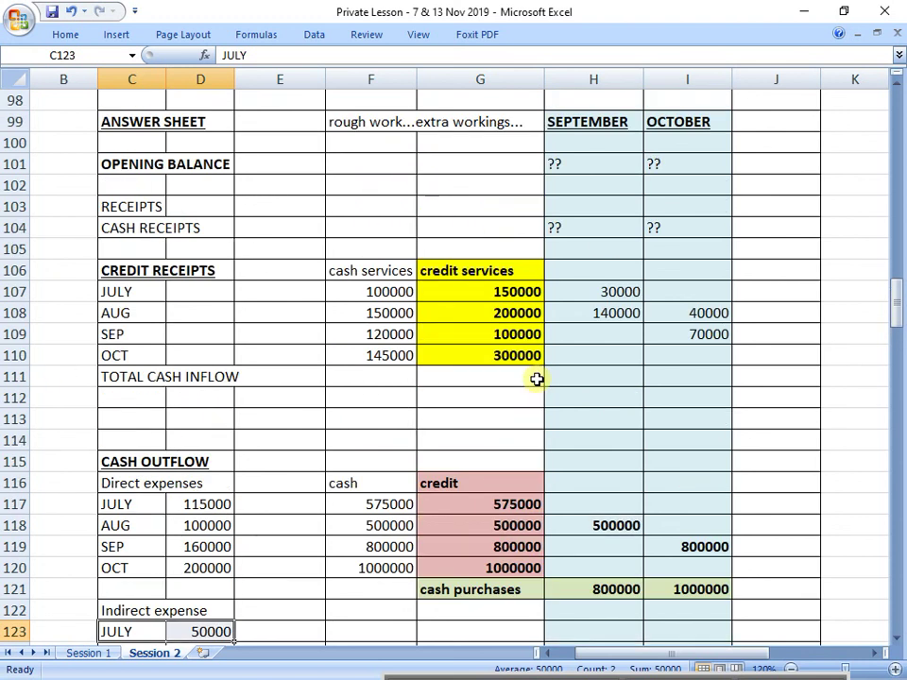
drag(590, 120, 668, 121)
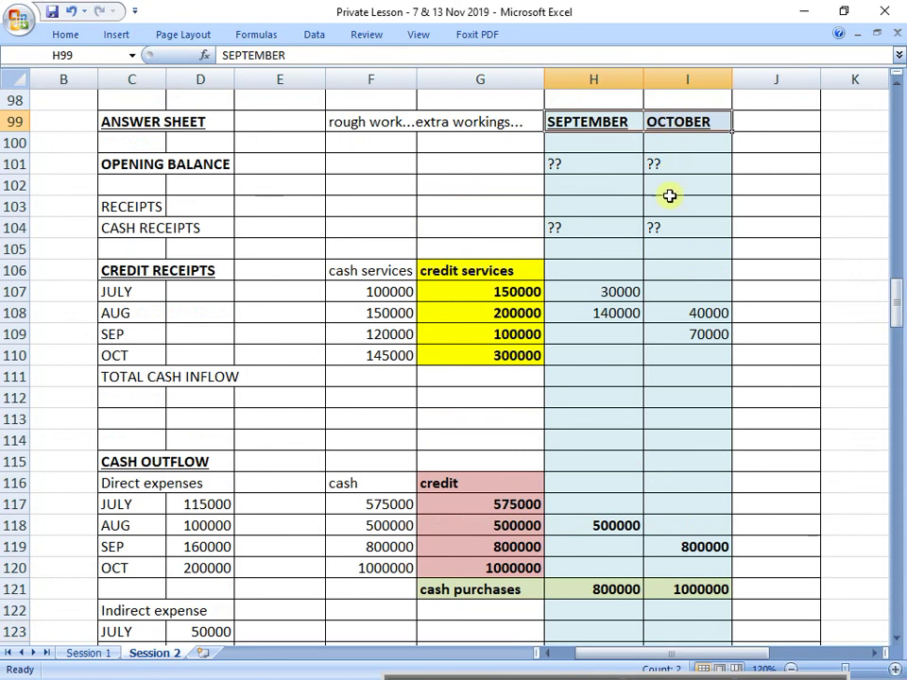
key(ctrl+c)
click(580, 468)
key(ctrl+v)
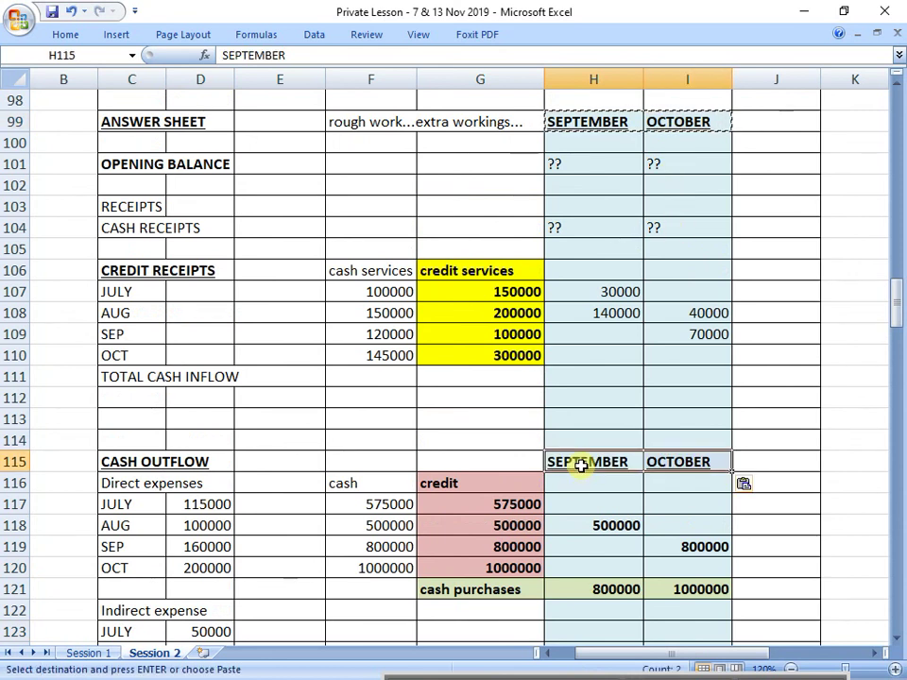
Link the September indirect expense into H125 with =D125 and the October one from D126 into I126.
scroll(580, 468, down, 3)
click(593, 478)
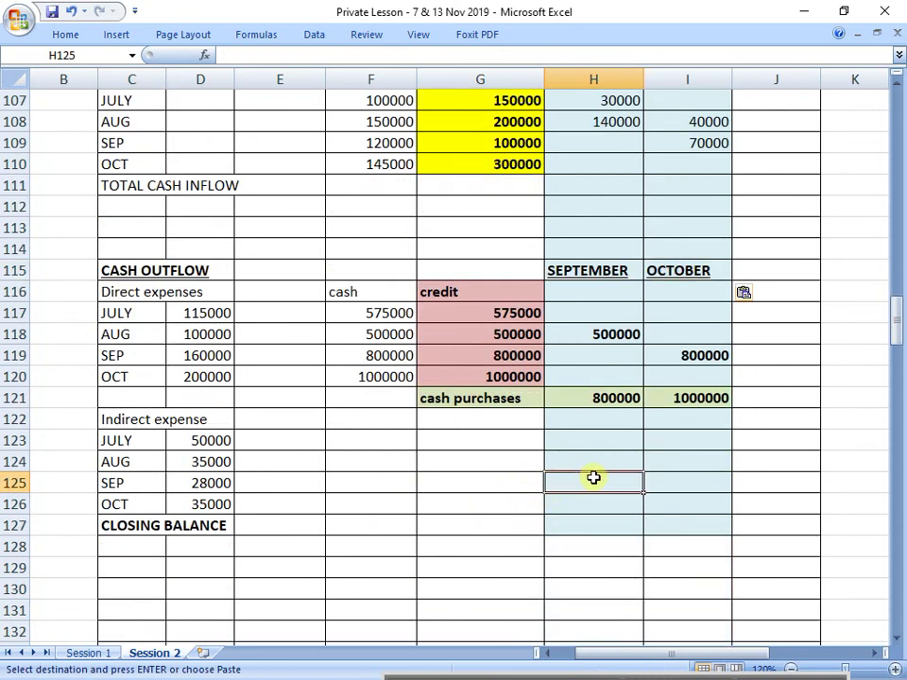
text(=)
click(211, 482)
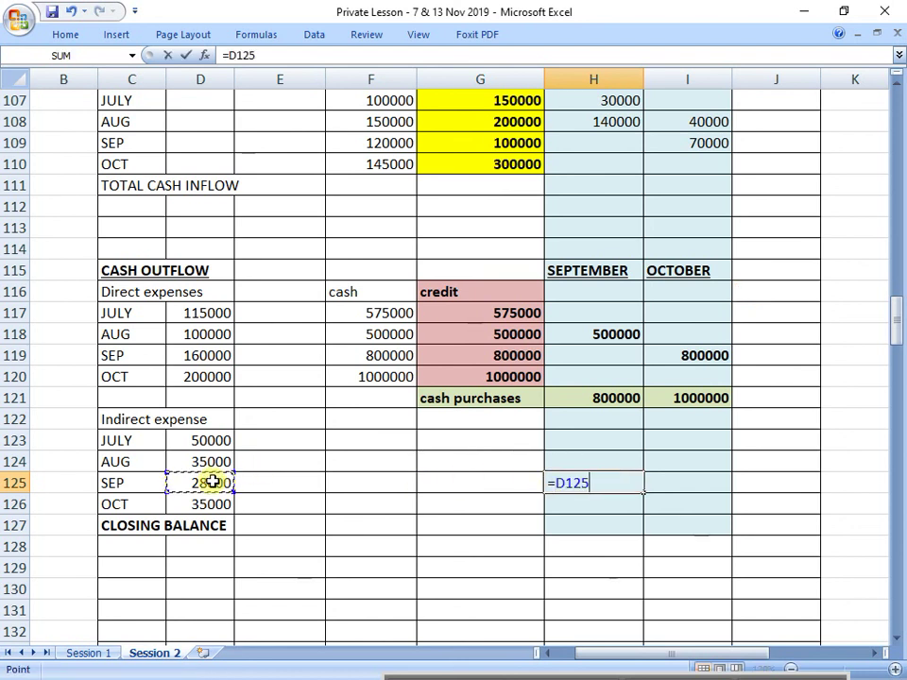
key(Return)
click(712, 507)
text(=)
click(170, 506)
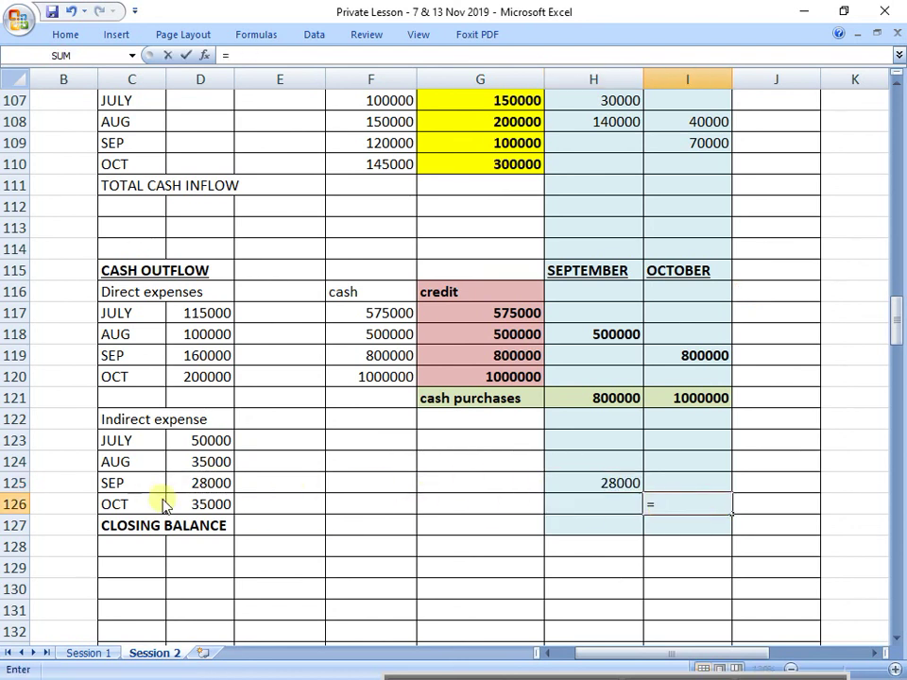
key(Return)
Bold the September and October indirect expense amounts in H125:I126.
drag(614, 483, 680, 496)
key(ctrl+b)
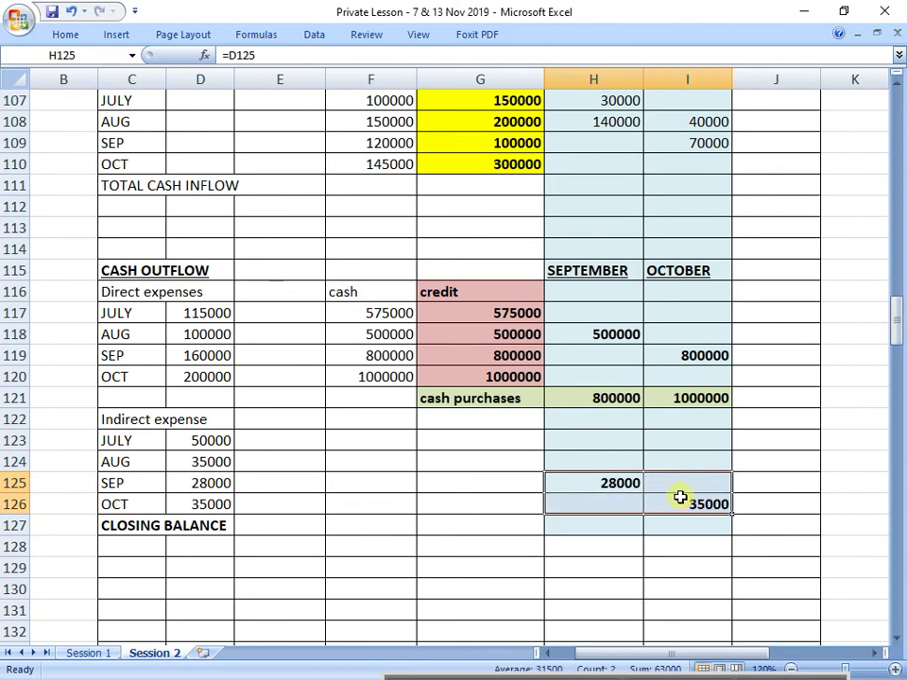
click(552, 539)
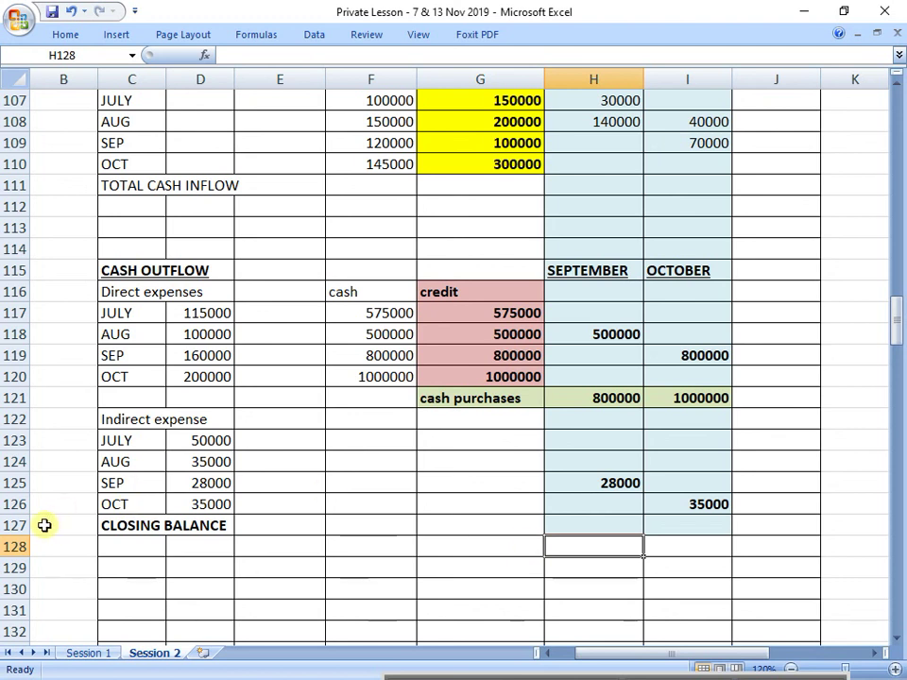
Insert three blank rows between the October indirect expense and CLOSING BALANCE.
right_click(13, 528)
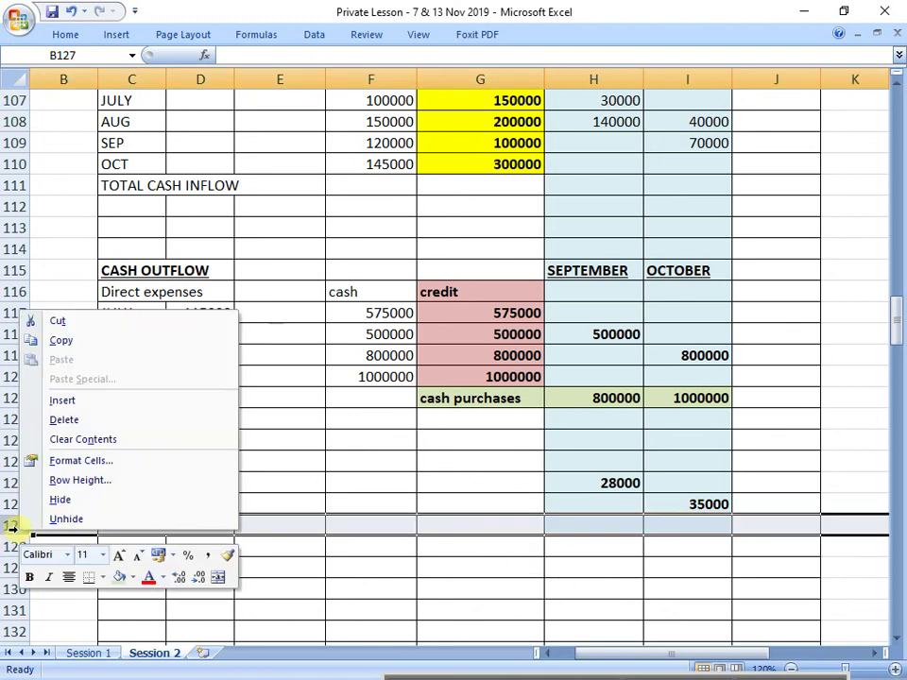
click(105, 404)
right_click(16, 525)
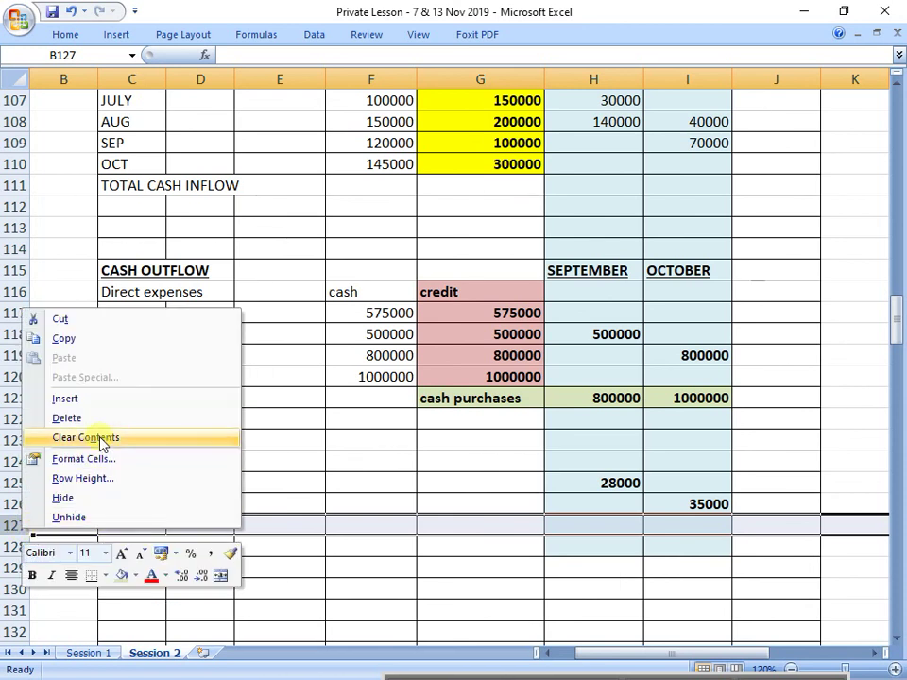
click(117, 404)
click(140, 548)
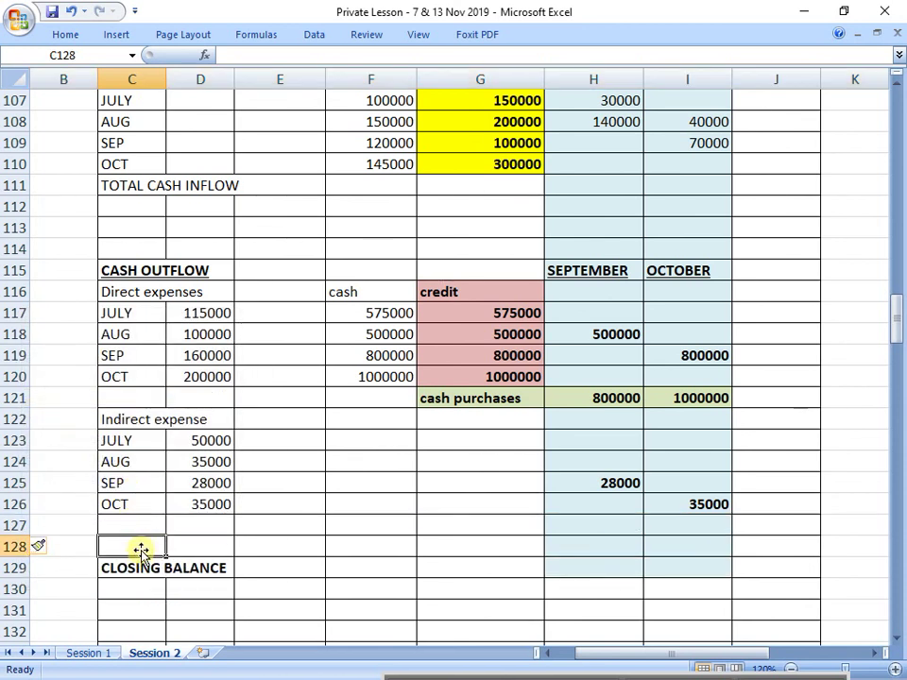
right_click(16, 546)
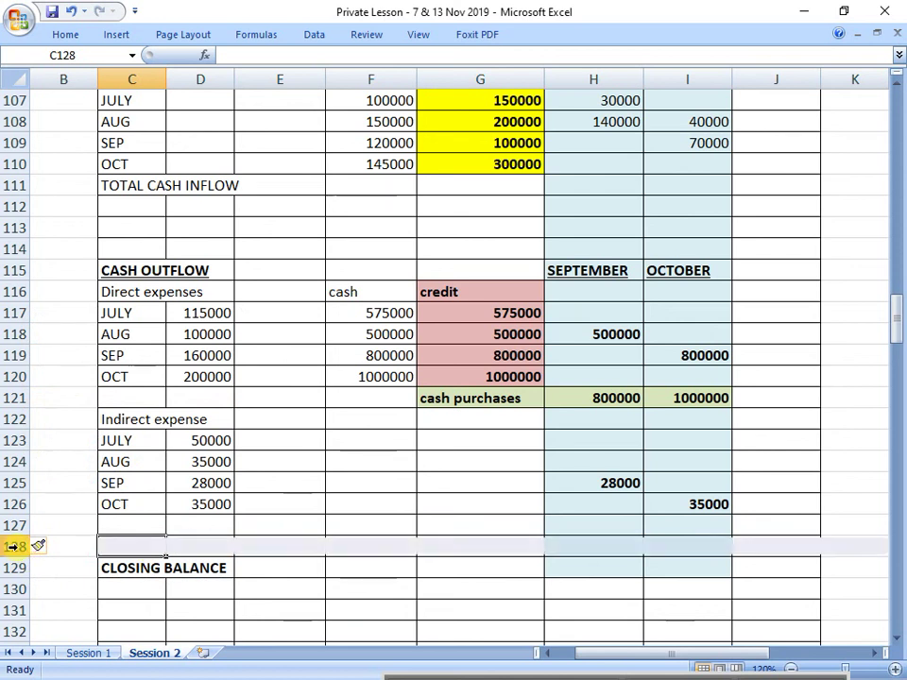
click(127, 417)
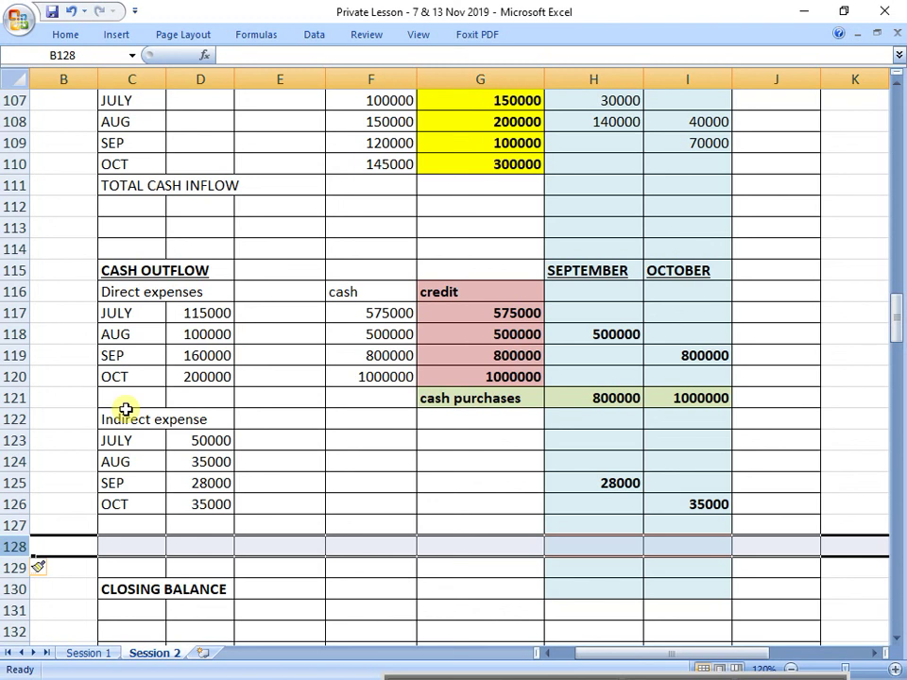
Bold the September and October credit receipt amounts in H107:I109.
scroll(406, 389, up, 1)
click(603, 162)
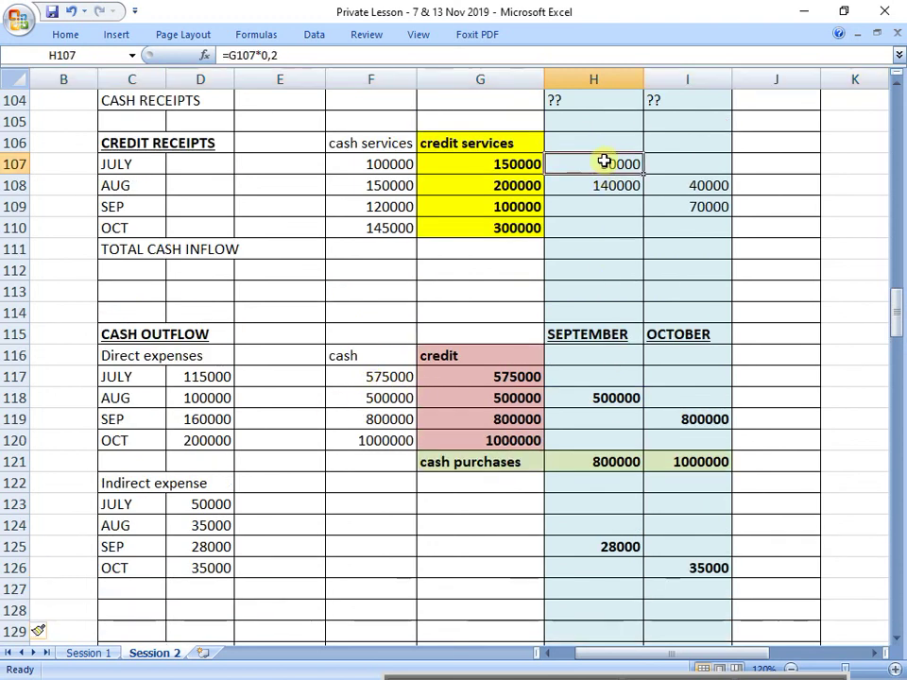
drag(604, 162, 707, 471)
drag(595, 154, 700, 207)
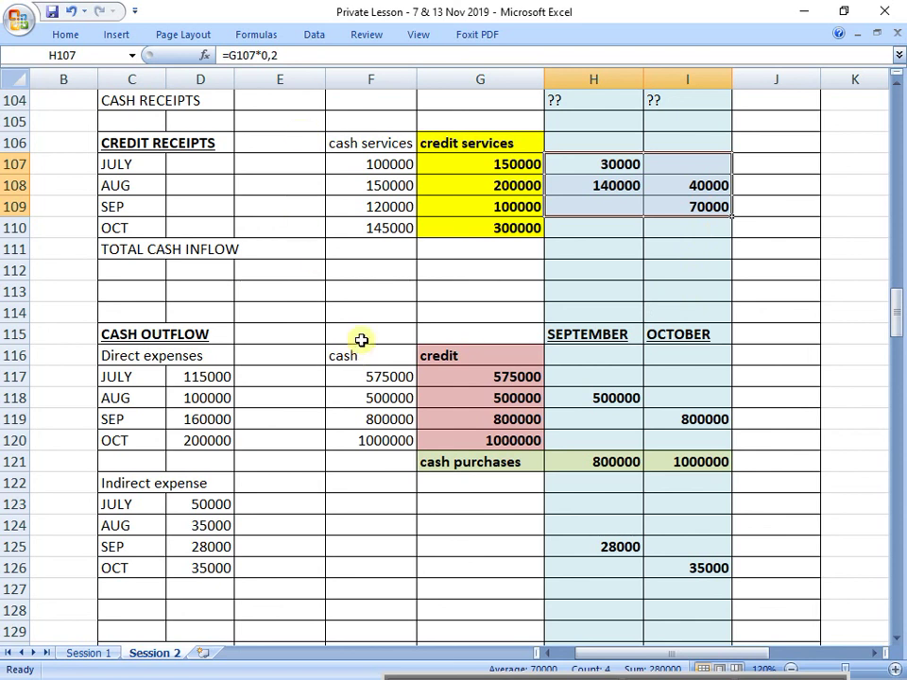
drag(202, 358, 467, 432)
drag(118, 504, 522, 589)
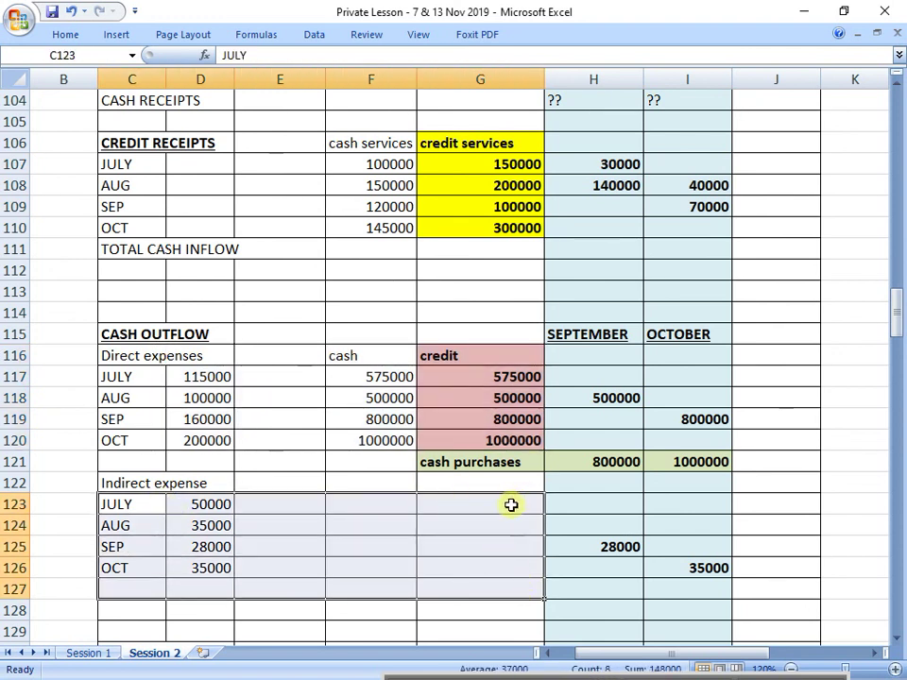
Insert two blank rows at rows 128 and 129, and repeat the insertion once to make more room above CLOSING BALANCE.
scroll(416, 505, down, 1)
click(133, 548)
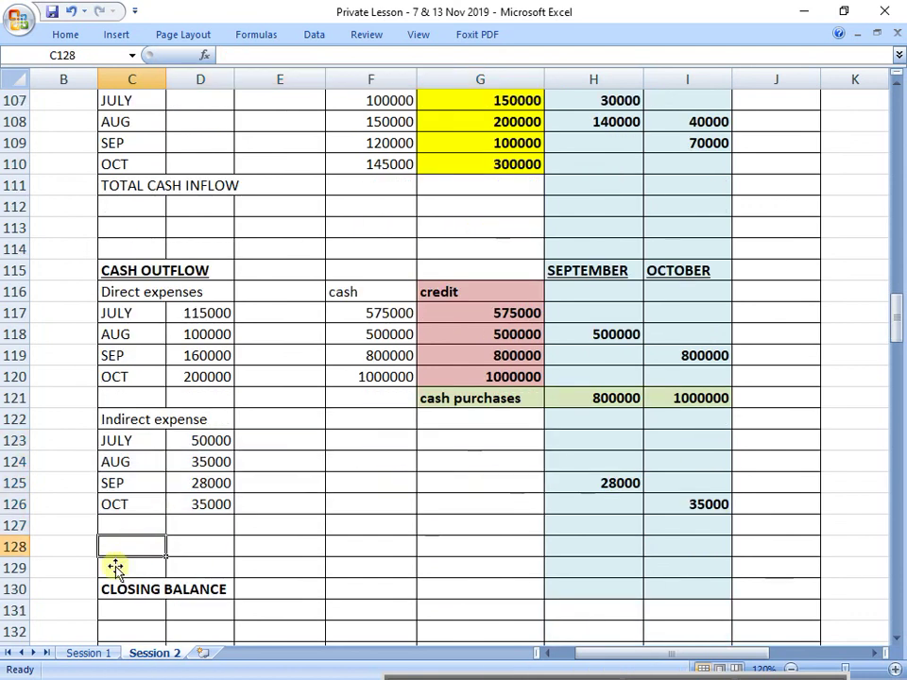
drag(21, 546, 23, 563)
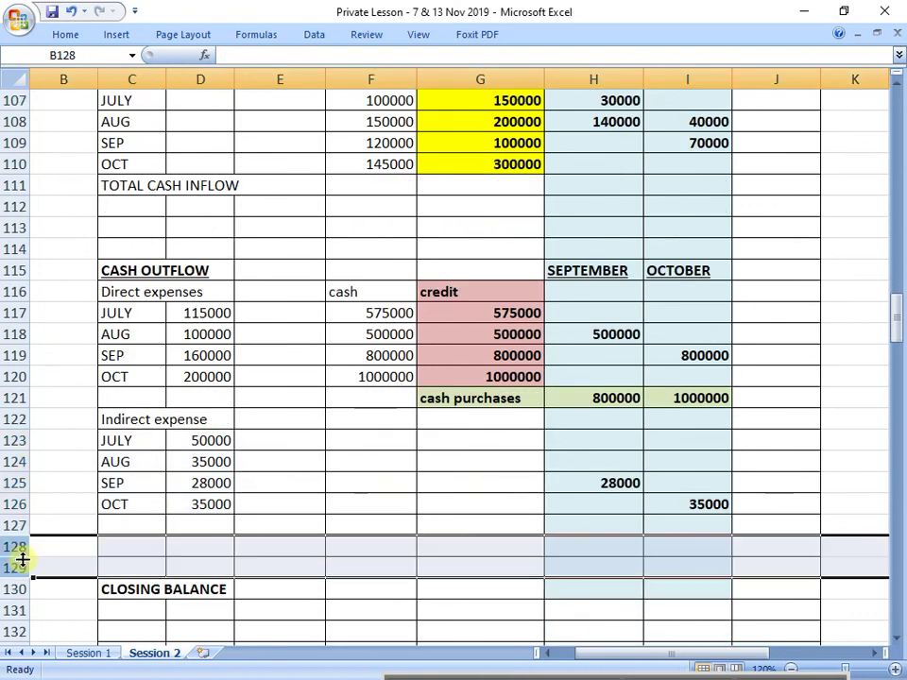
right_click(22, 563)
click(117, 428)
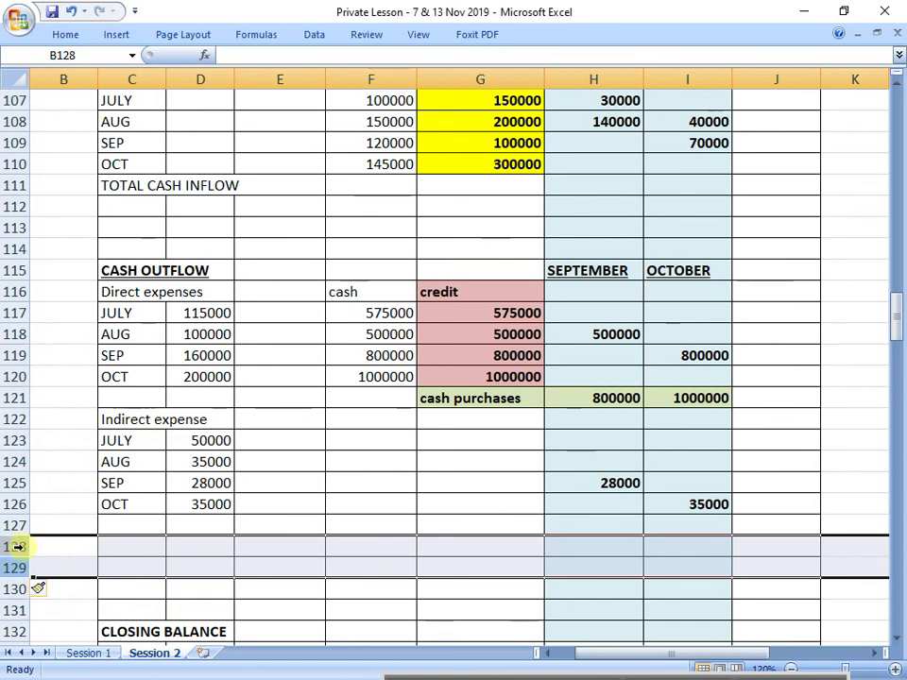
right_click(17, 546)
click(113, 419)
Enter the label "salaries and wages" in C128.
click(149, 548)
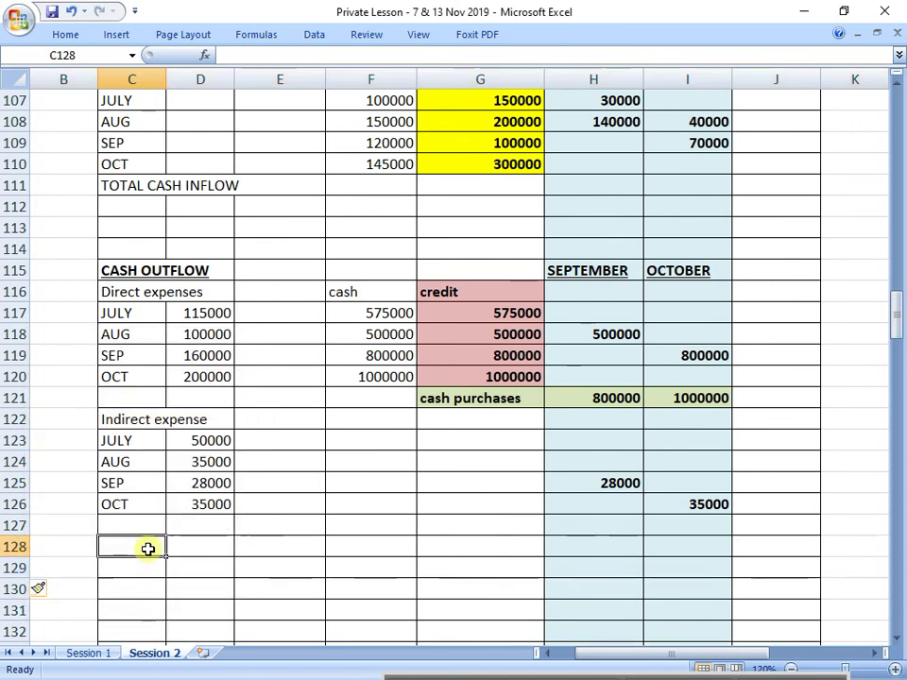
text(salaries and)
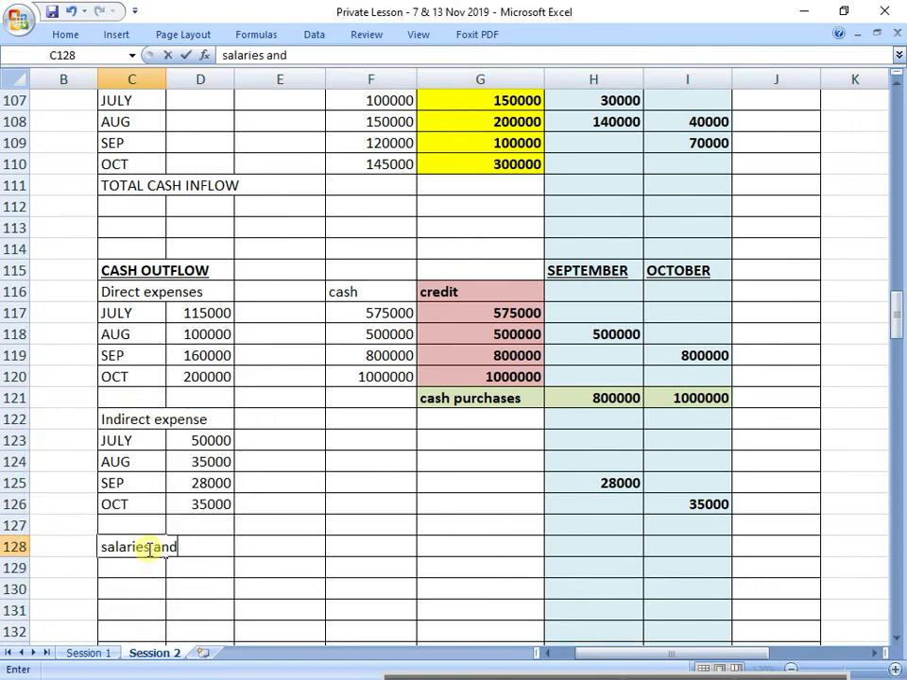
text( wages)
key(Return)
Enter =2*40000 in H128 as the September salaries and wages.
click(148, 548)
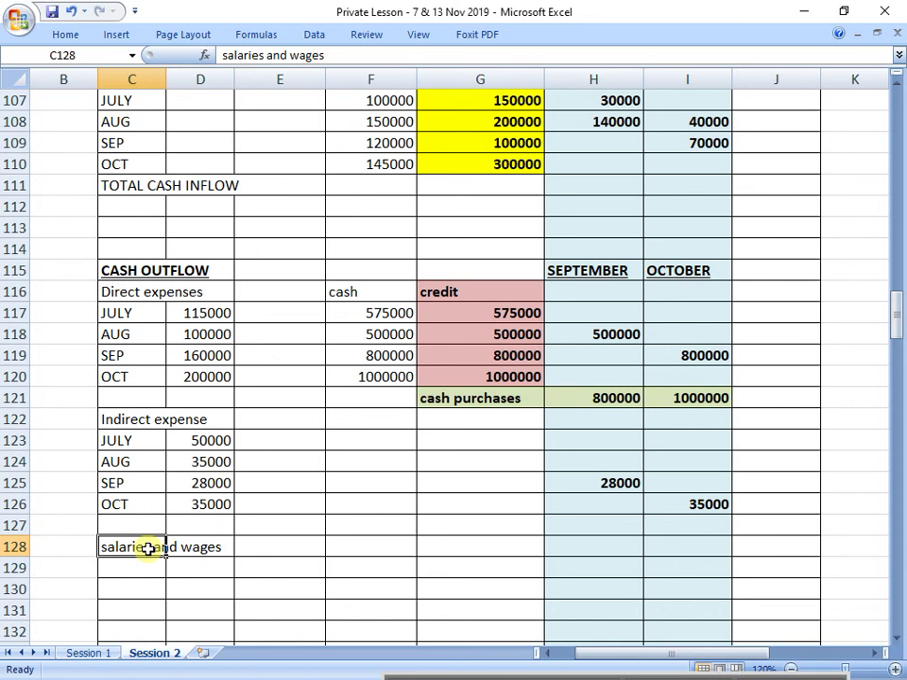
key(Right)
key(Right)
key(Right)
key(Right)
key(Right)
text(????)
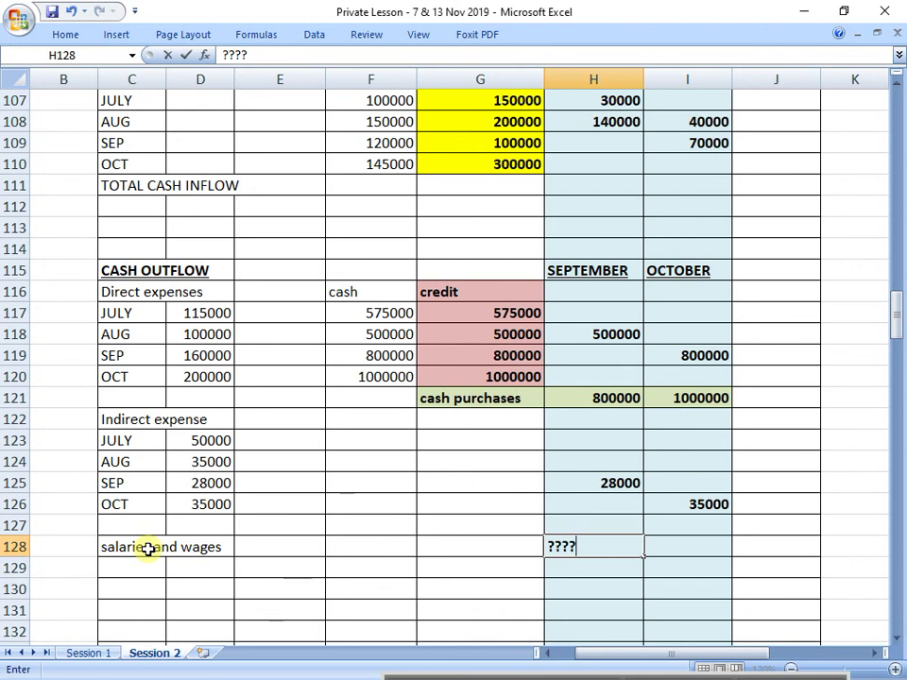
key(BackSpace)
key(BackSpace)
key(BackSpace)
key(BackSpace)
text(=)
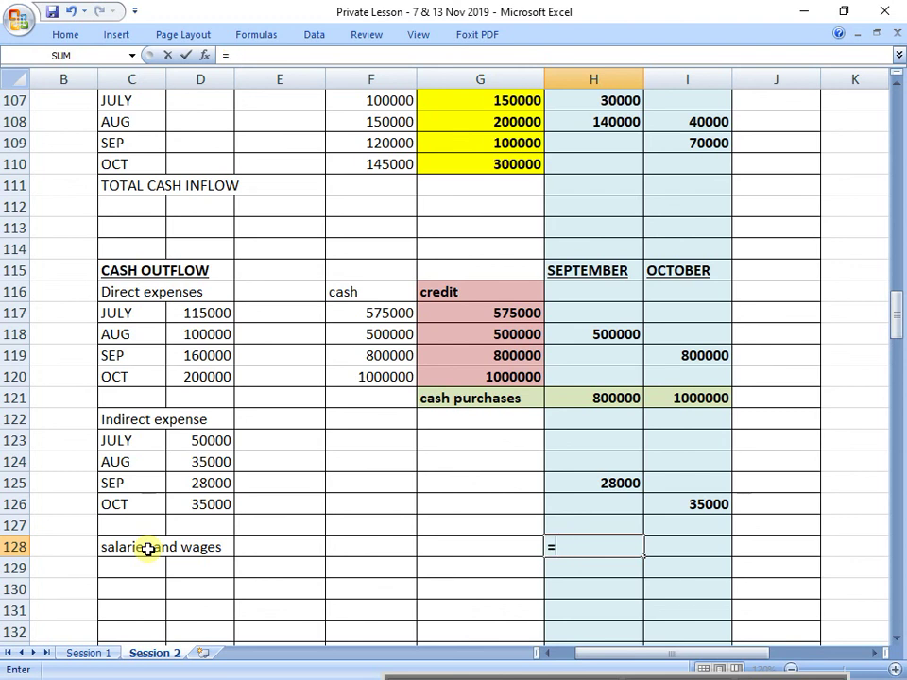
text(2*40000)
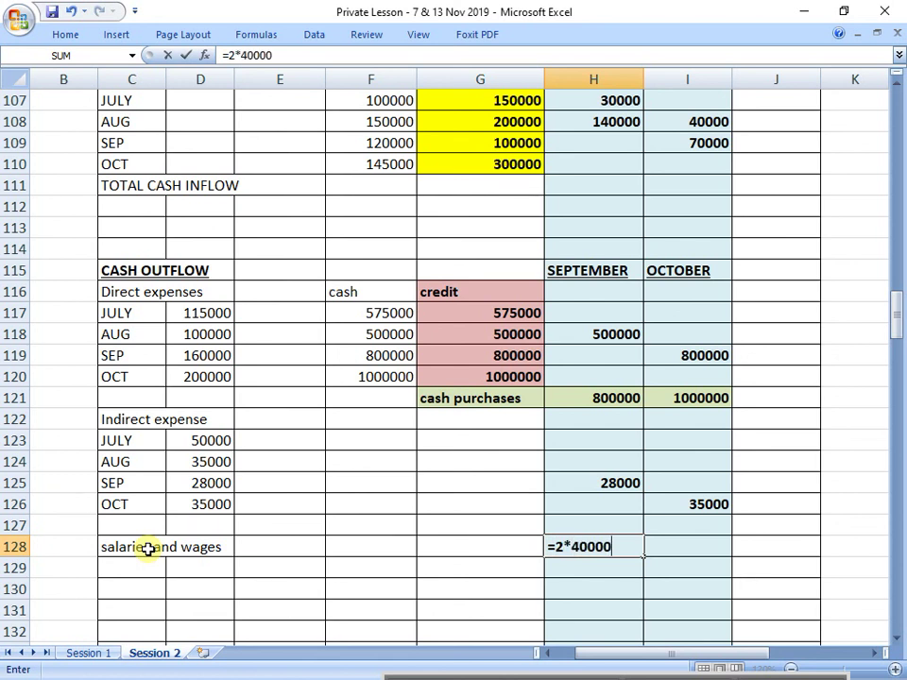
key(Return)
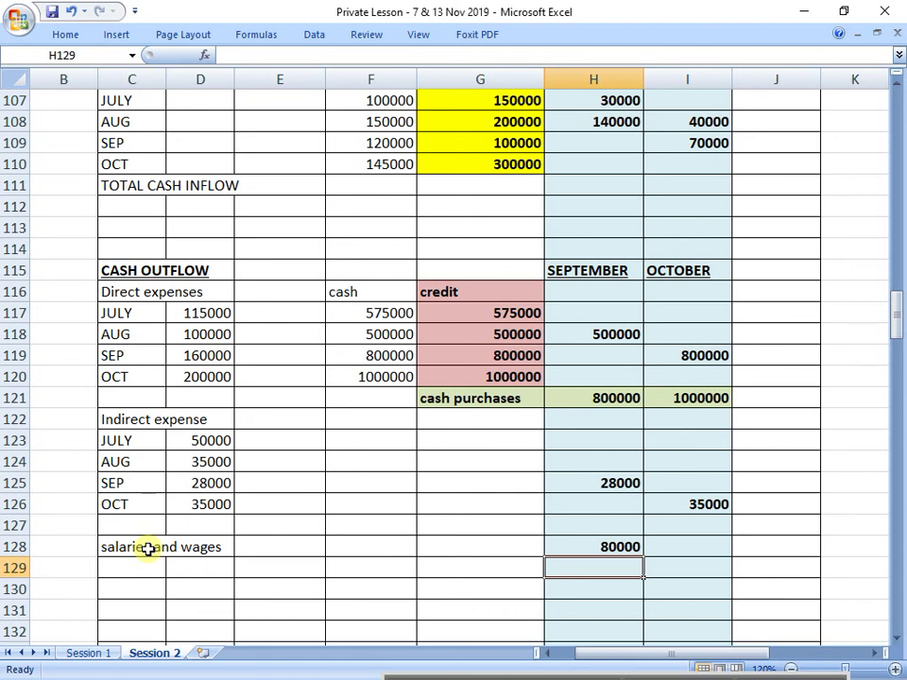
Enter the label "tax paid" in C129, below salaries and wages.
key(Left)
key(Left)
key(Left)
key(Left)
key(Left)
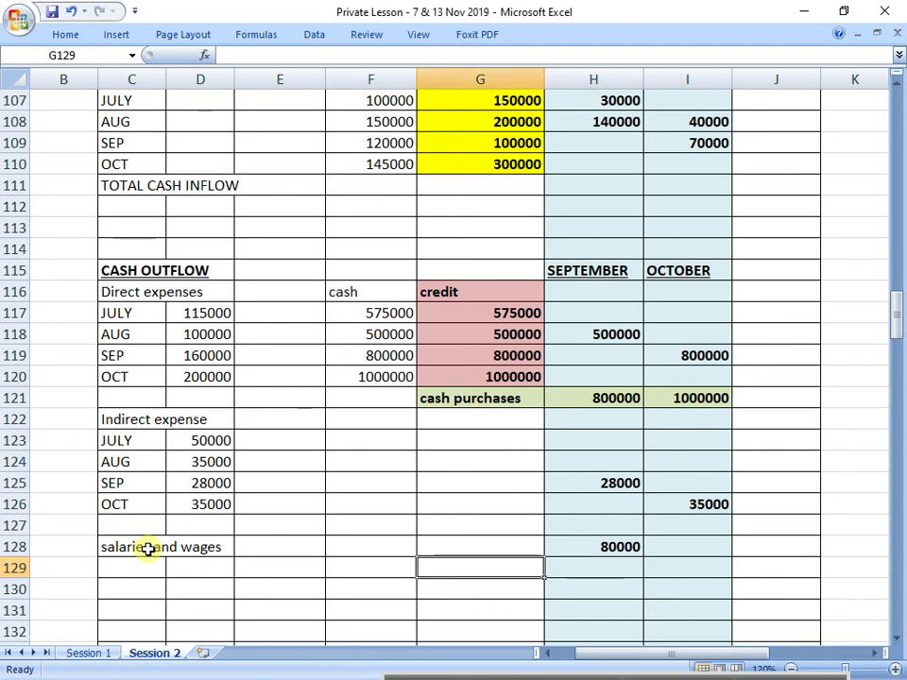
text(tax paid)
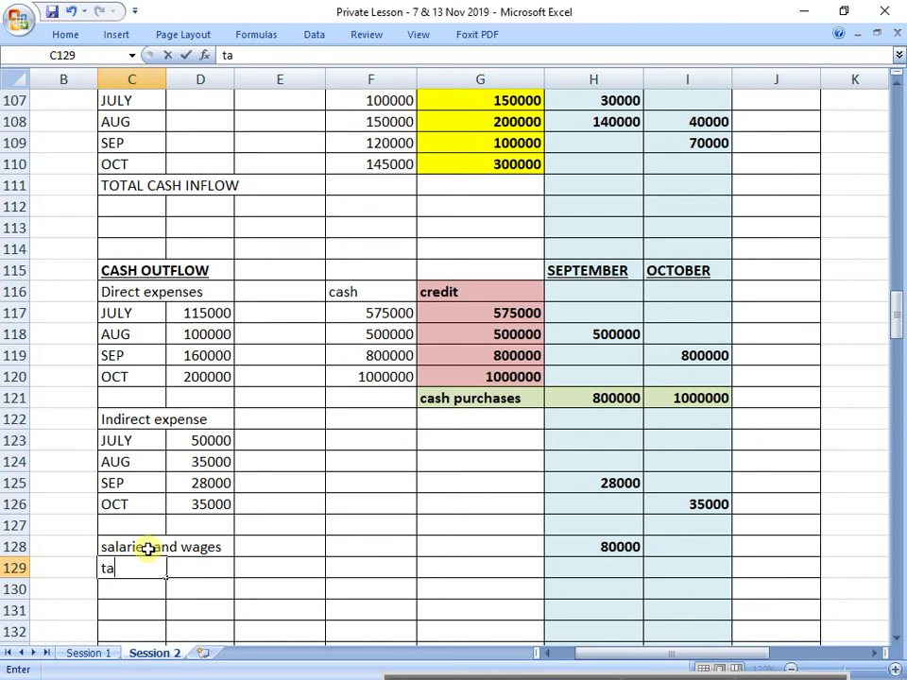
Enter 100000 in I129 as the October tax paid and select the salaries and tax rows C128:I129.
key(Right)
key(Right)
key(Right)
key(Right)
key(Right)
key(Right)
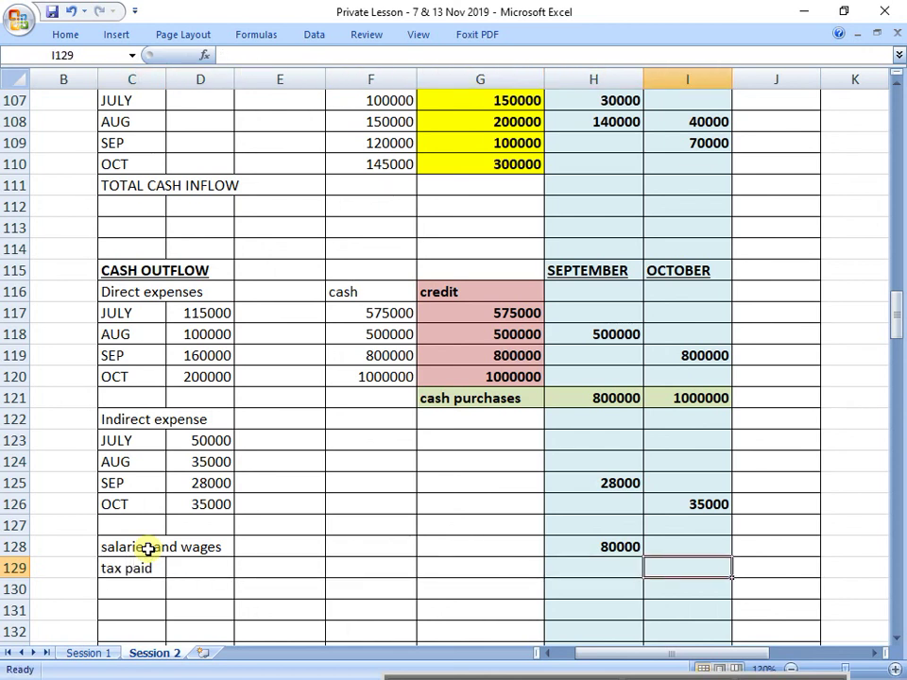
text(100000)
key(Return)
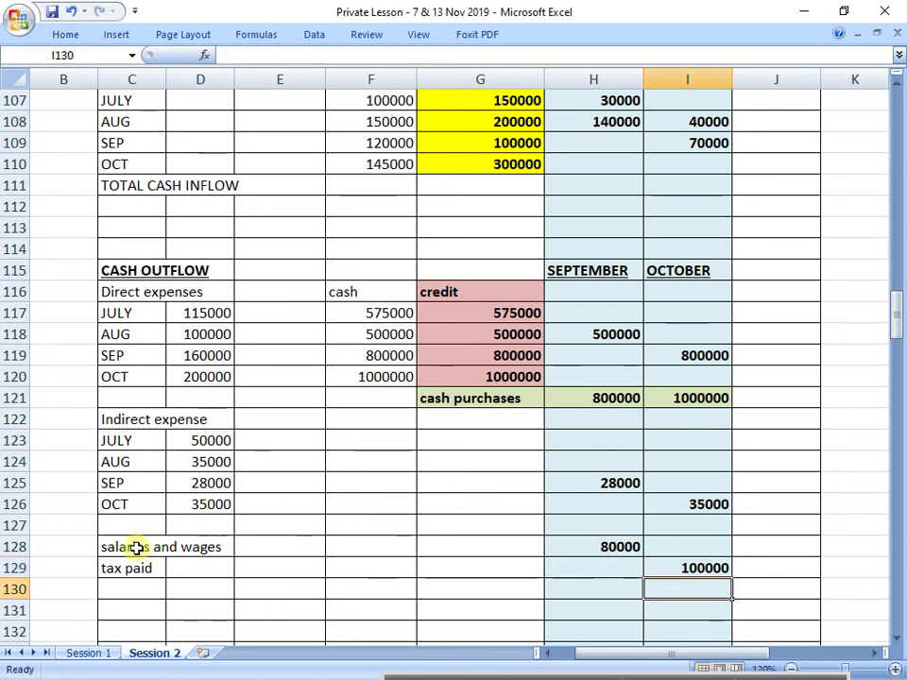
drag(137, 548, 682, 571)
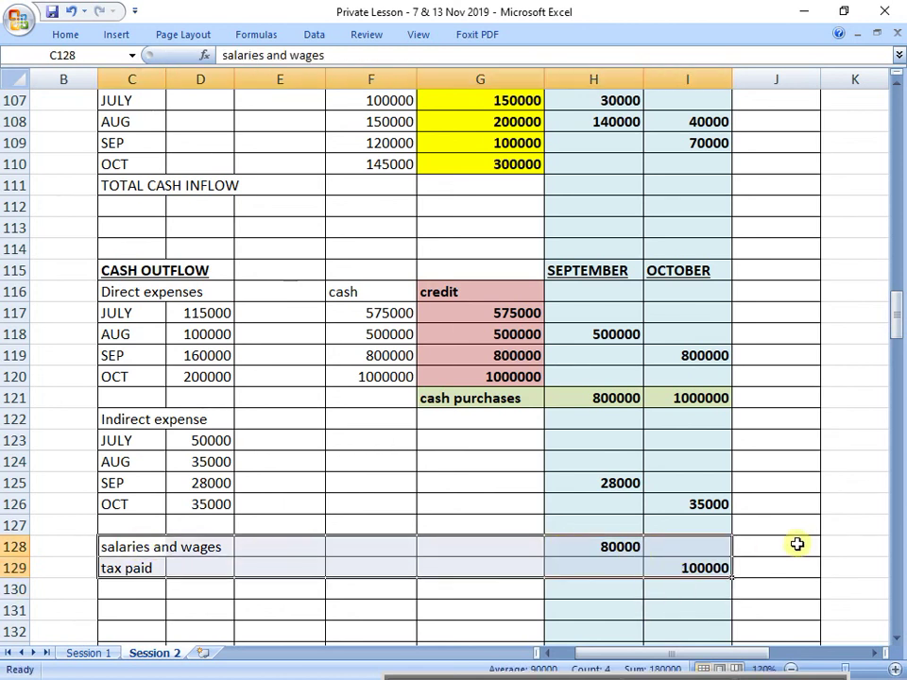
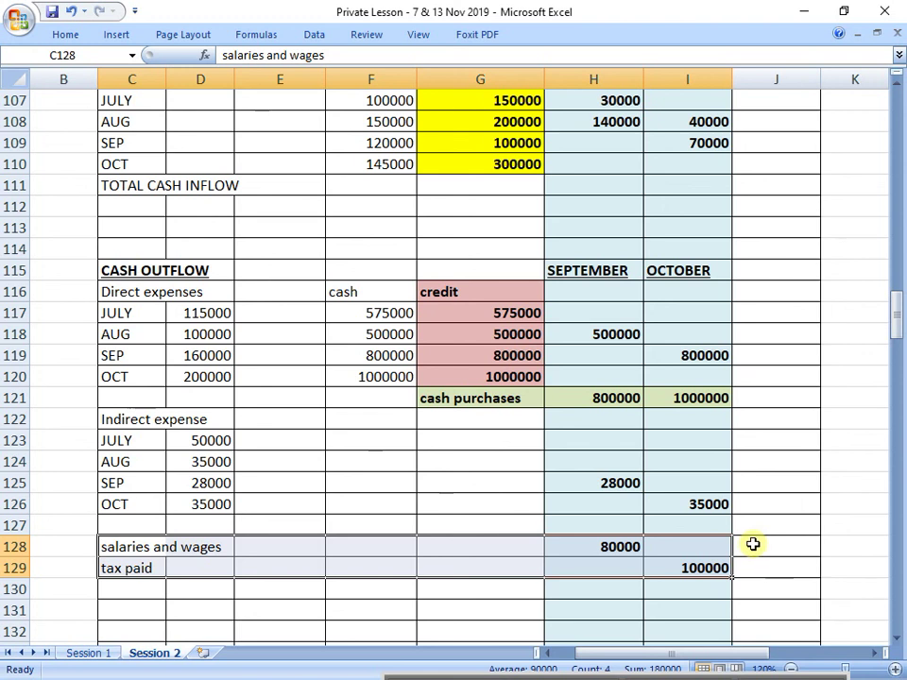
Enter 200000 in H101 as the September opening balance.
scroll(704, 544, down, 1)
scroll(700, 543, up, 3)
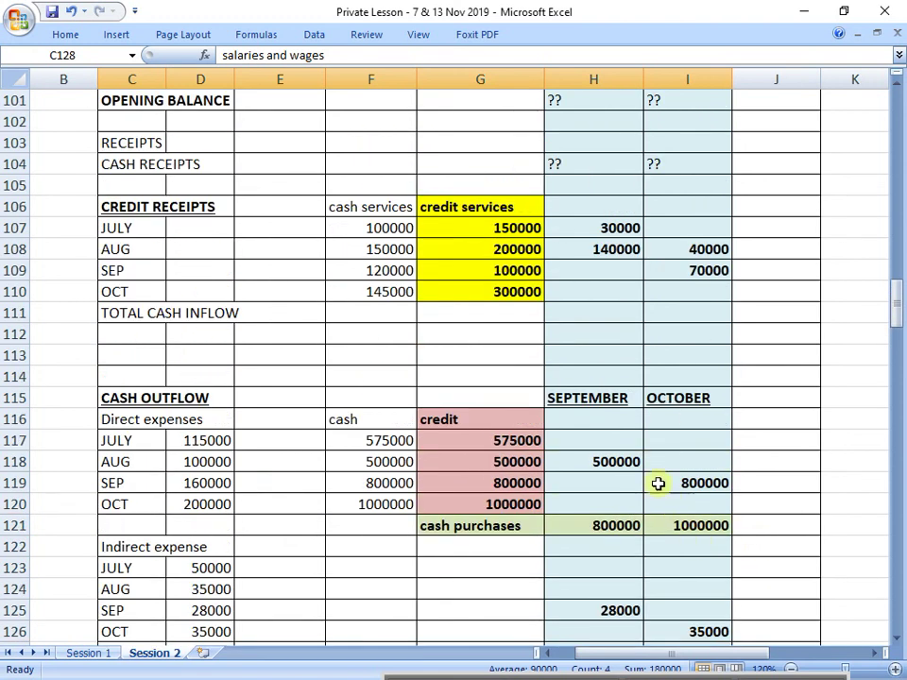
scroll(642, 453, up, 1)
click(565, 166)
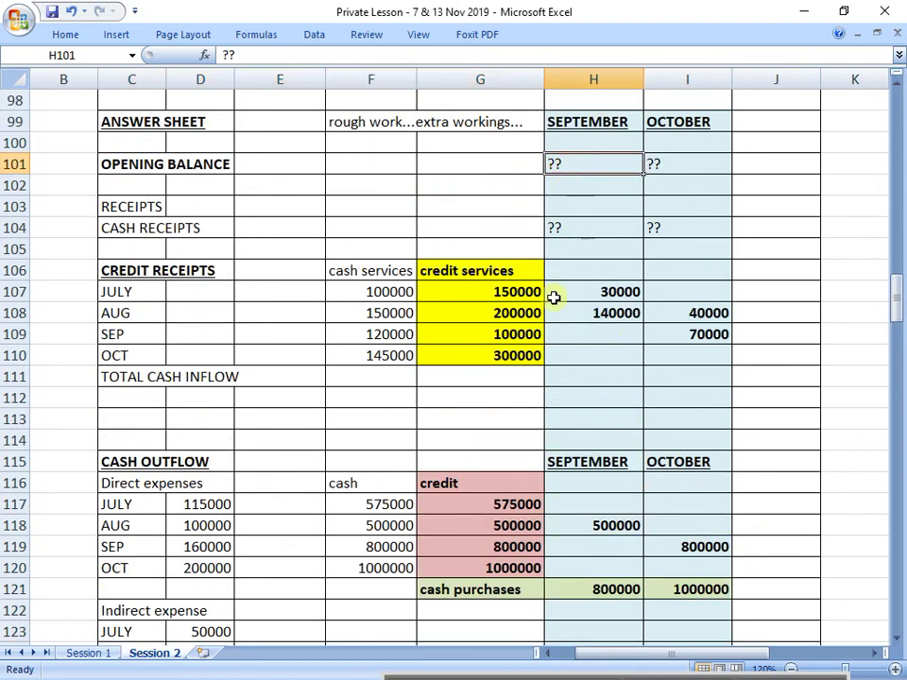
text(200000)
key(Return)
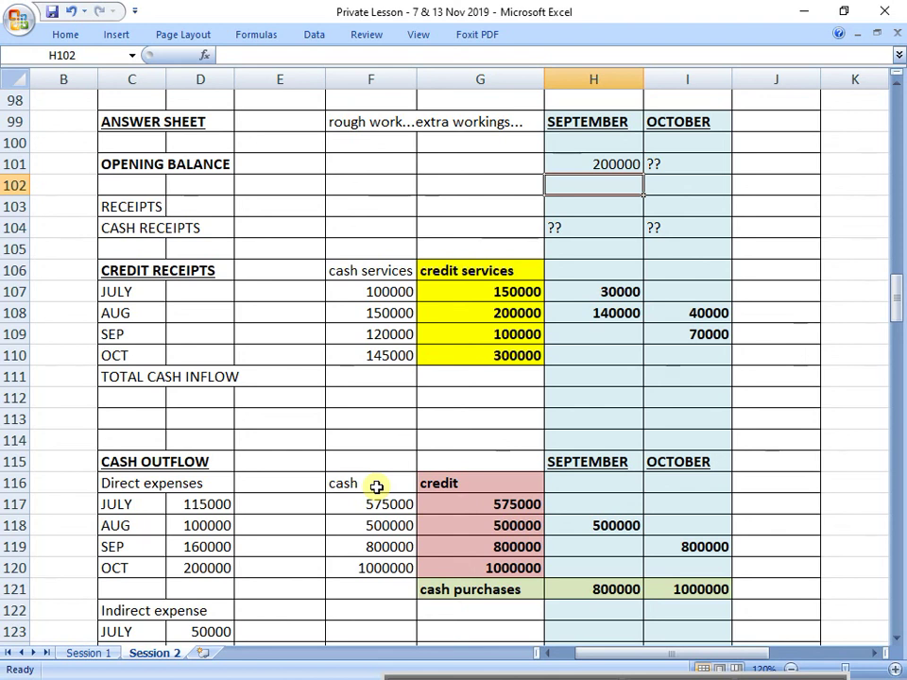
Bold the September opening balance in H101.
click(593, 167)
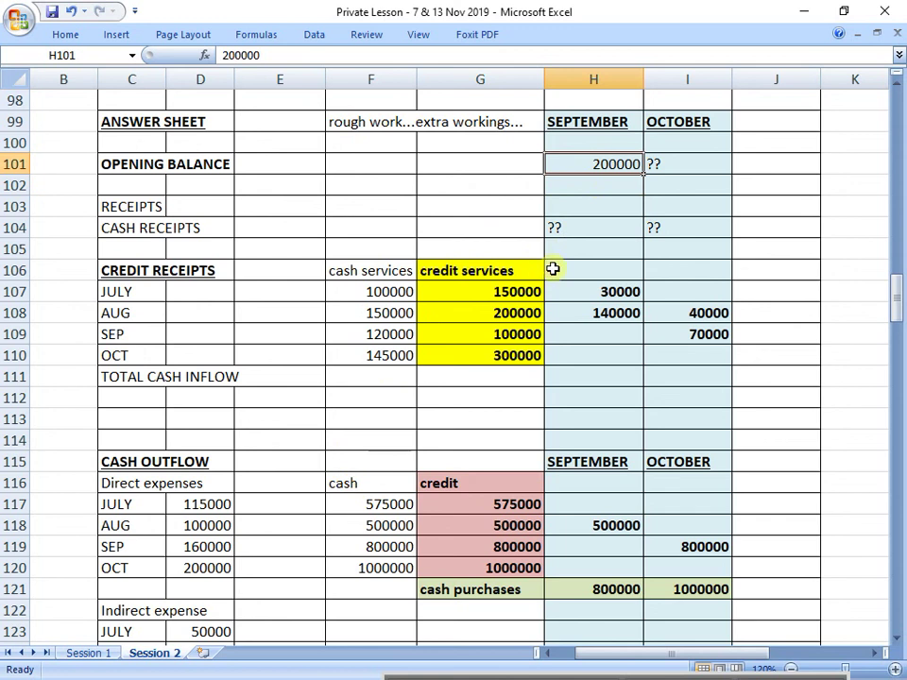
drag(132, 166, 611, 166)
click(611, 167)
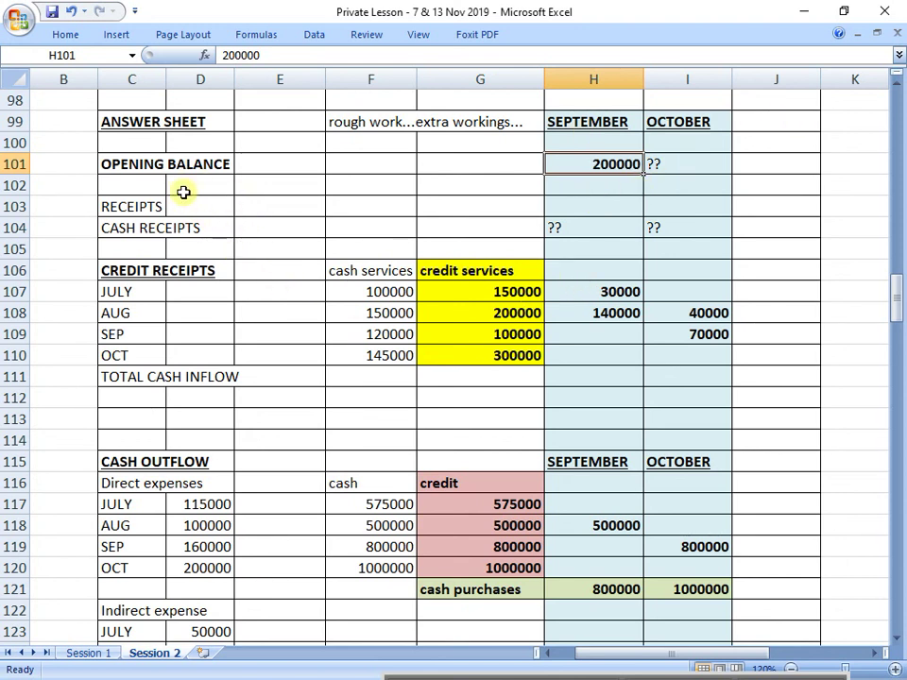
click(135, 128)
drag(135, 129, 675, 508)
key(ctrl+c)
scroll(579, 520, down, 3)
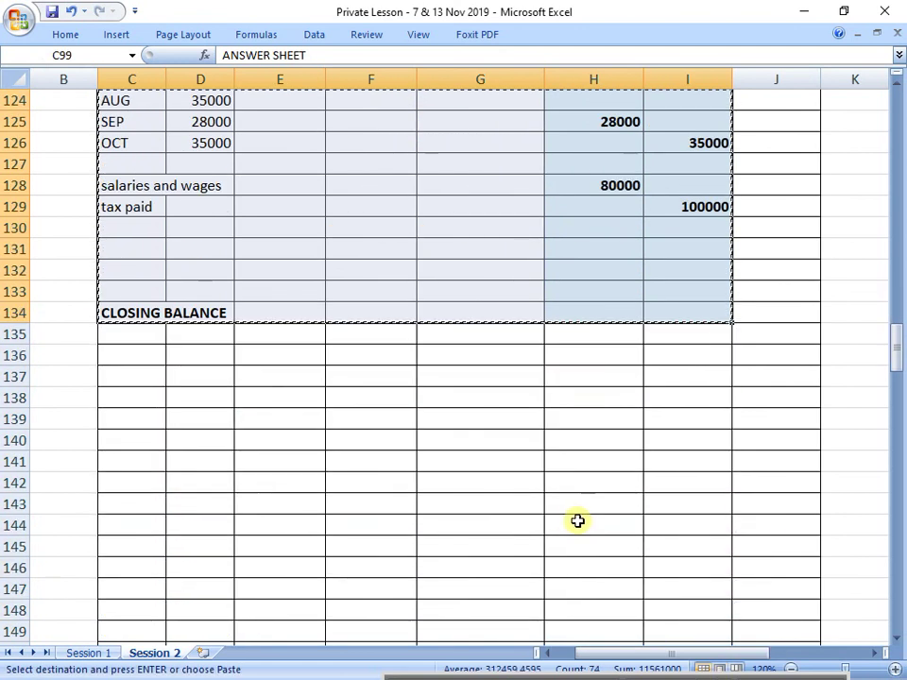
click(128, 398)
text(v)
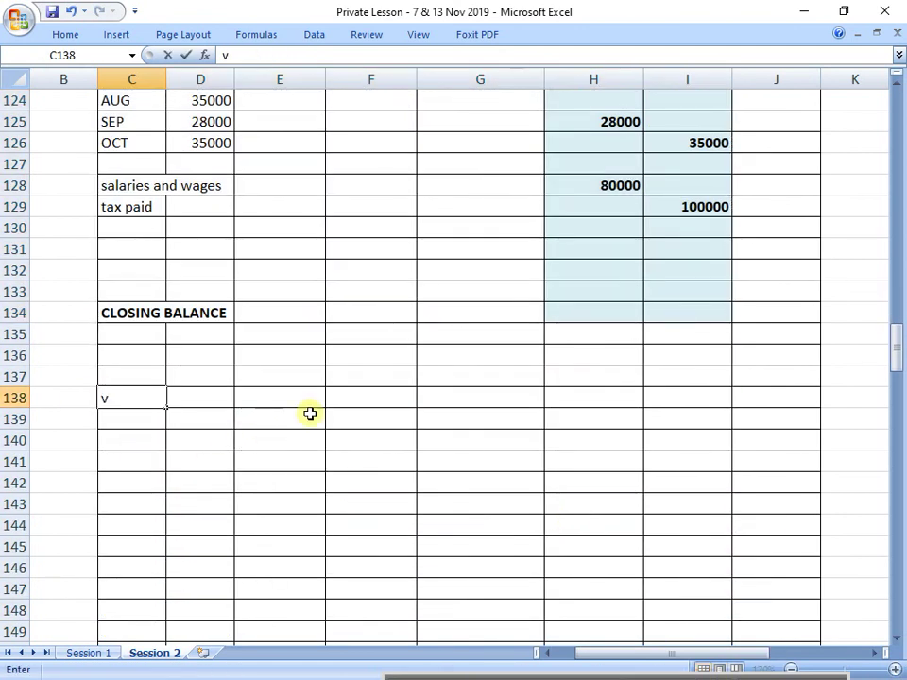
Copy the whole answer sheet C99:I134 and paste it below the original, starting at C138.
scroll(295, 414, up, 4)
scroll(294, 414, up, 5)
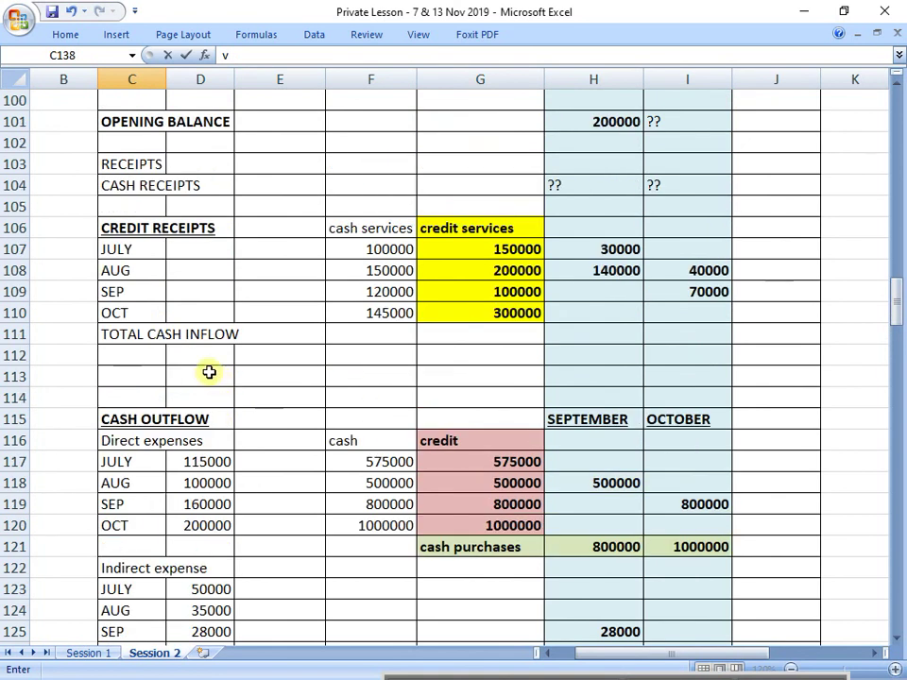
drag(122, 144, 699, 514)
key(ctrl+c)
scroll(573, 540, down, 2)
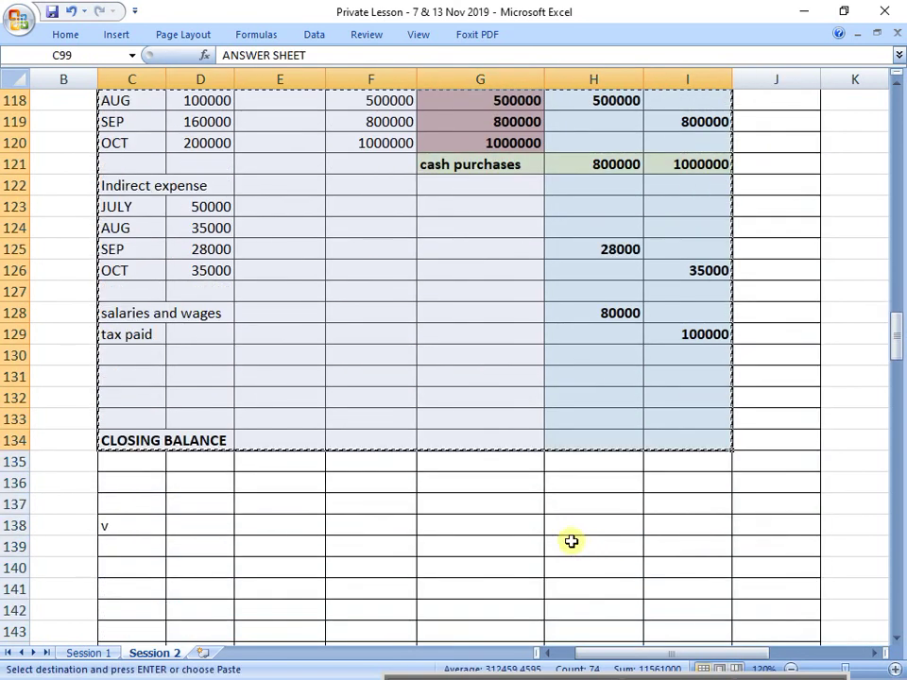
click(148, 462)
key(ctrl+v)
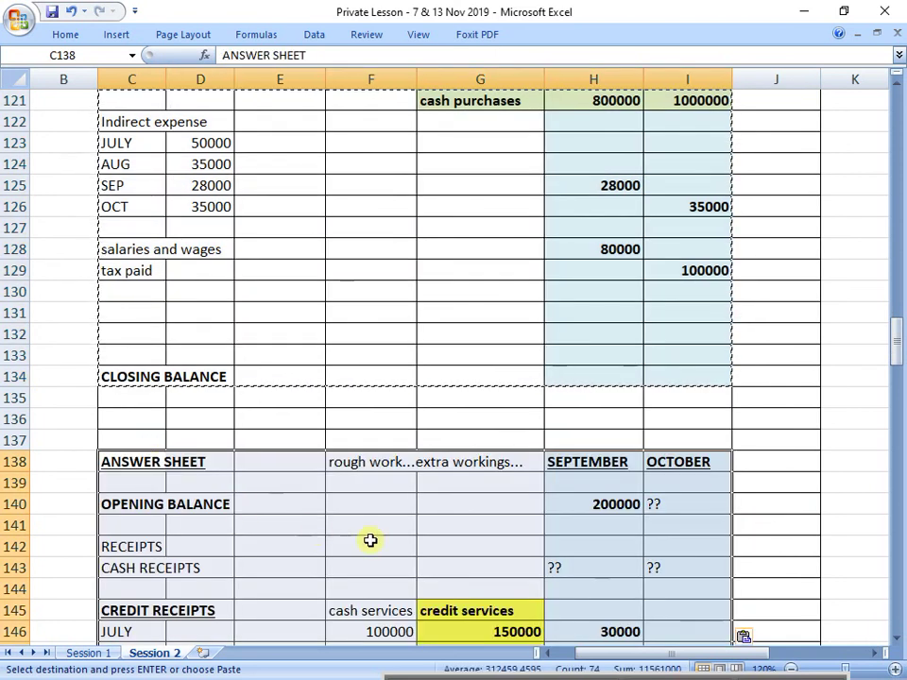
Delete the JULY and OCT rows from the direct expenses in the copied answer sheet.
scroll(372, 535, down, 4)
scroll(373, 535, down, 3)
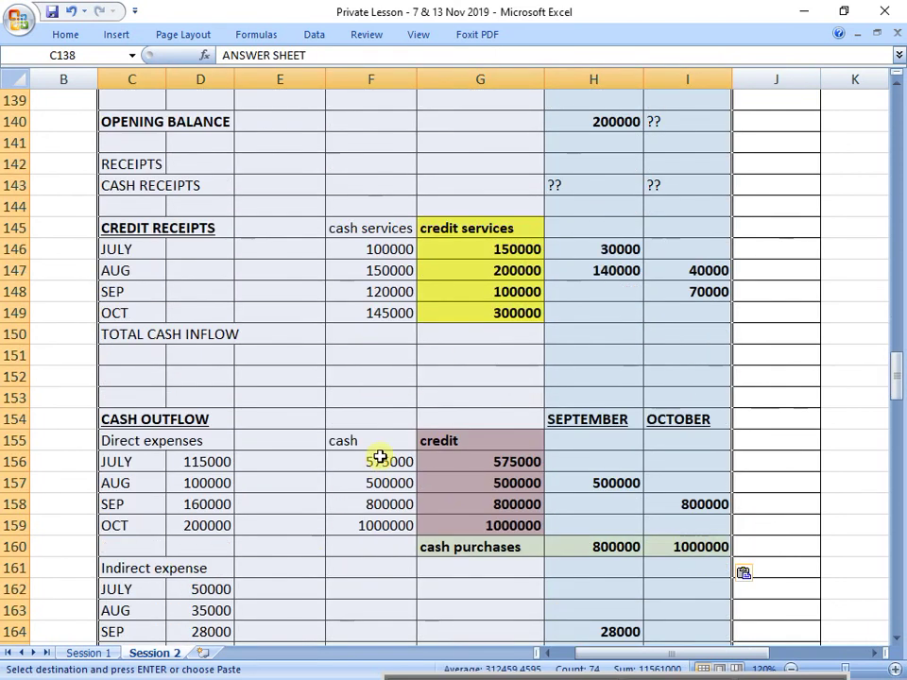
scroll(320, 461, down, 1)
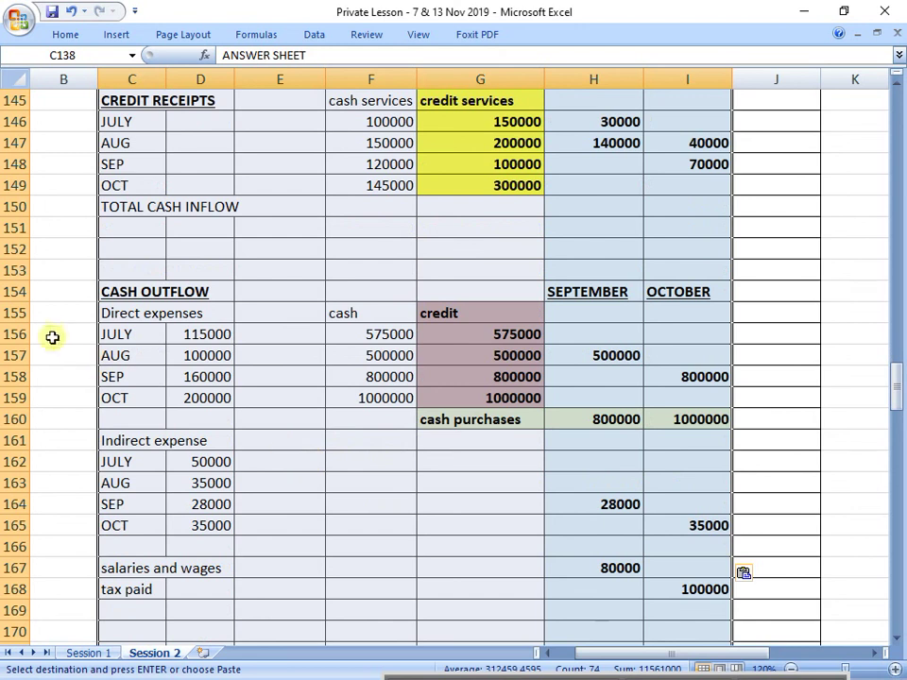
click(14, 333)
right_click(15, 333)
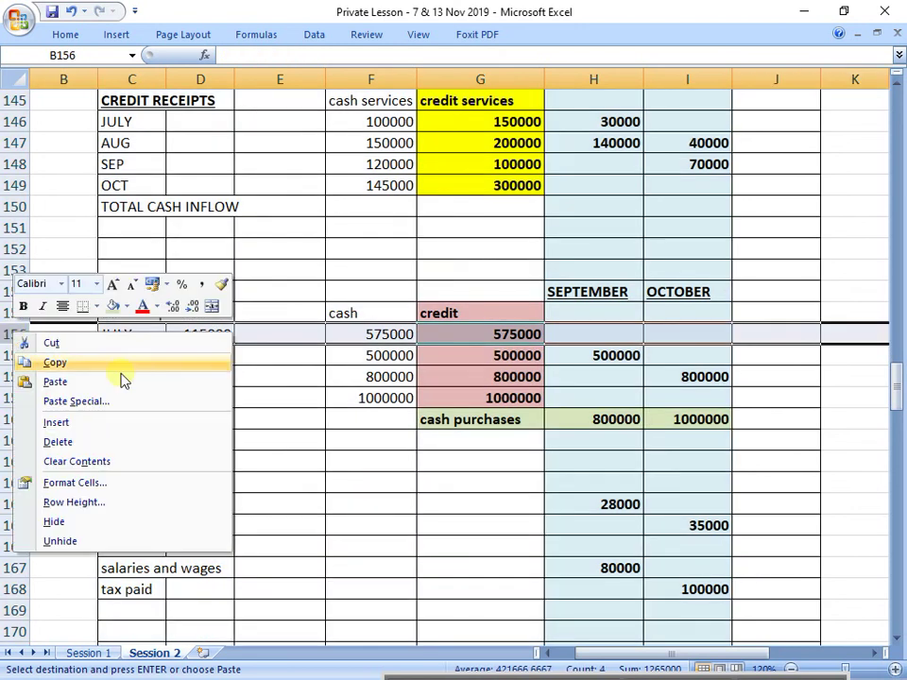
click(122, 442)
click(17, 376)
right_click(17, 376)
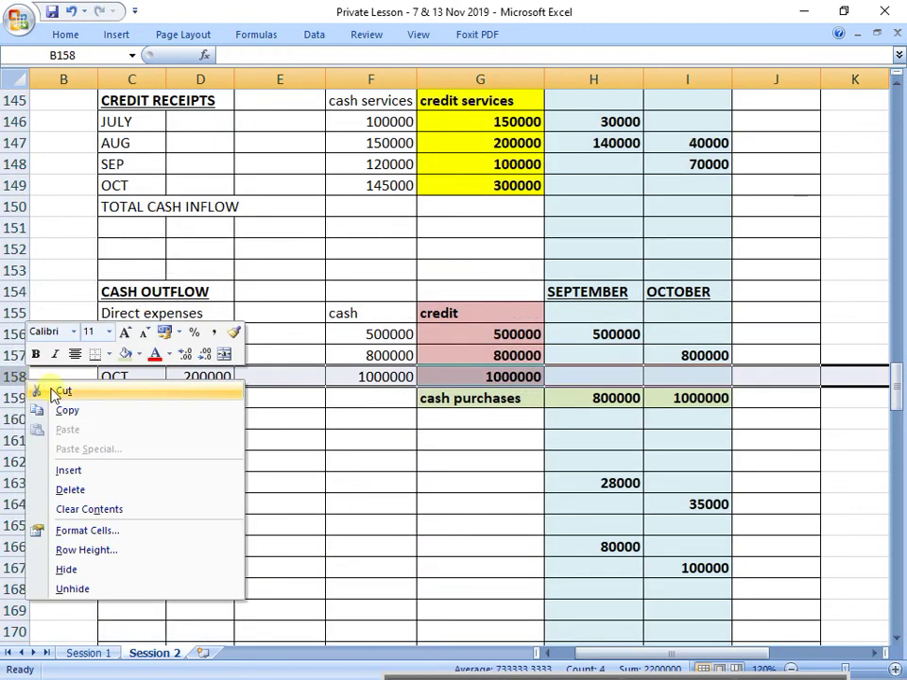
click(138, 487)
click(370, 409)
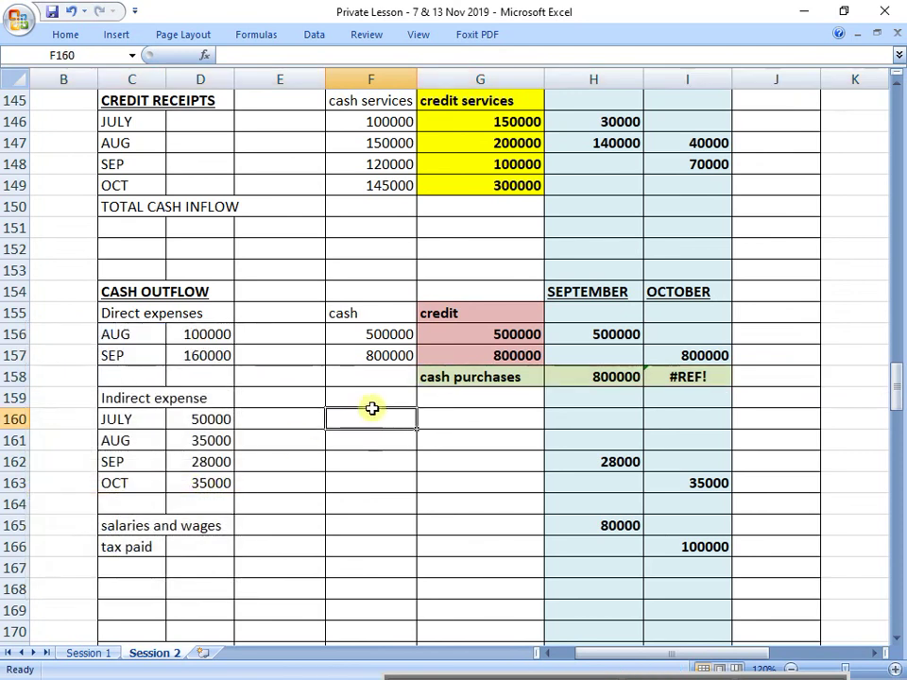
Link the October cash purchases in I158 to the original answer sheet's amount with =I121.
click(692, 377)
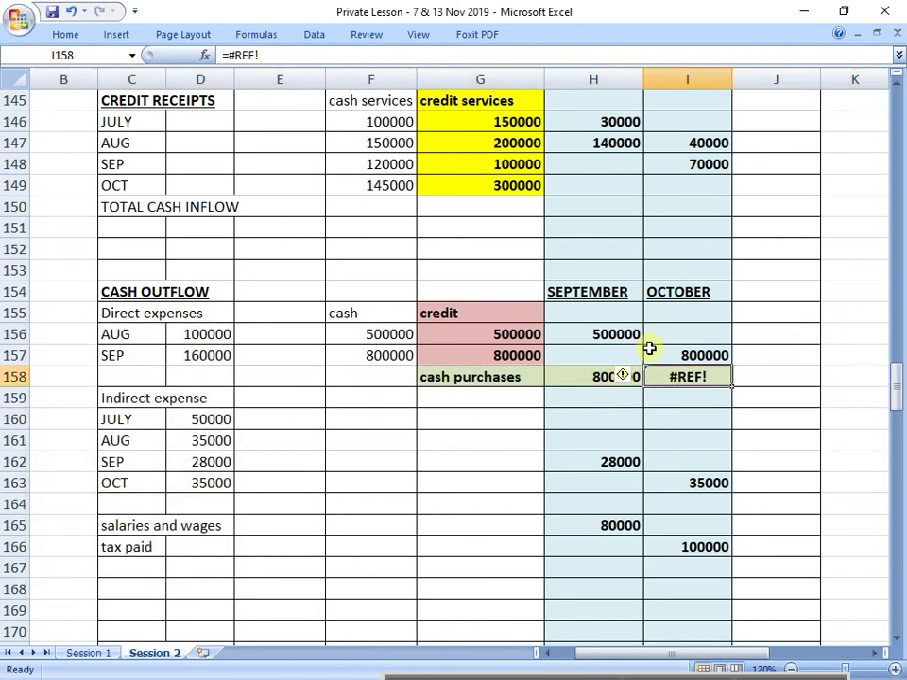
scroll(642, 404, up, 1)
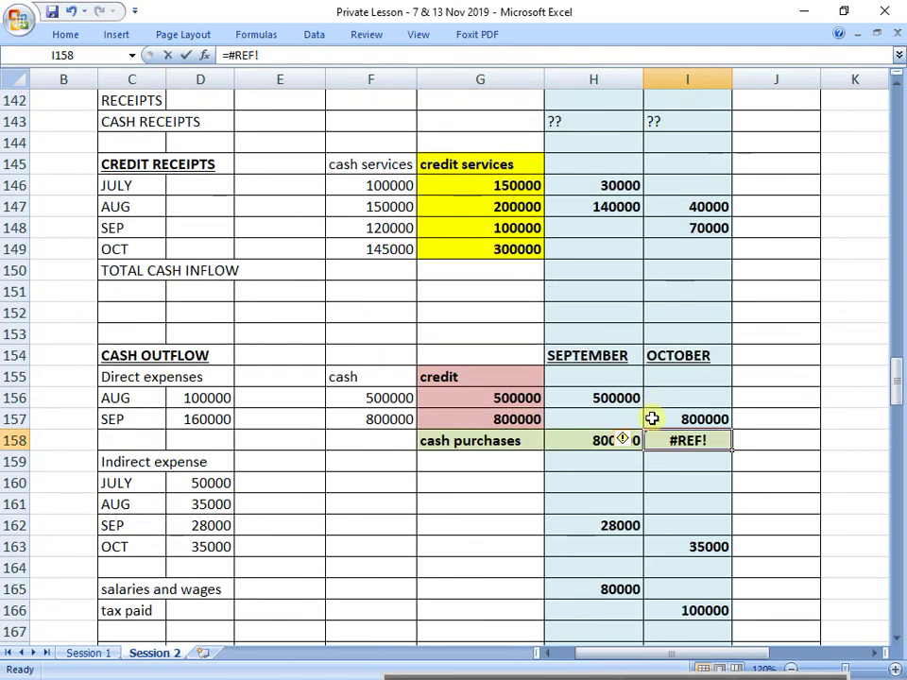
text(=)
scroll(656, 416, up, 9)
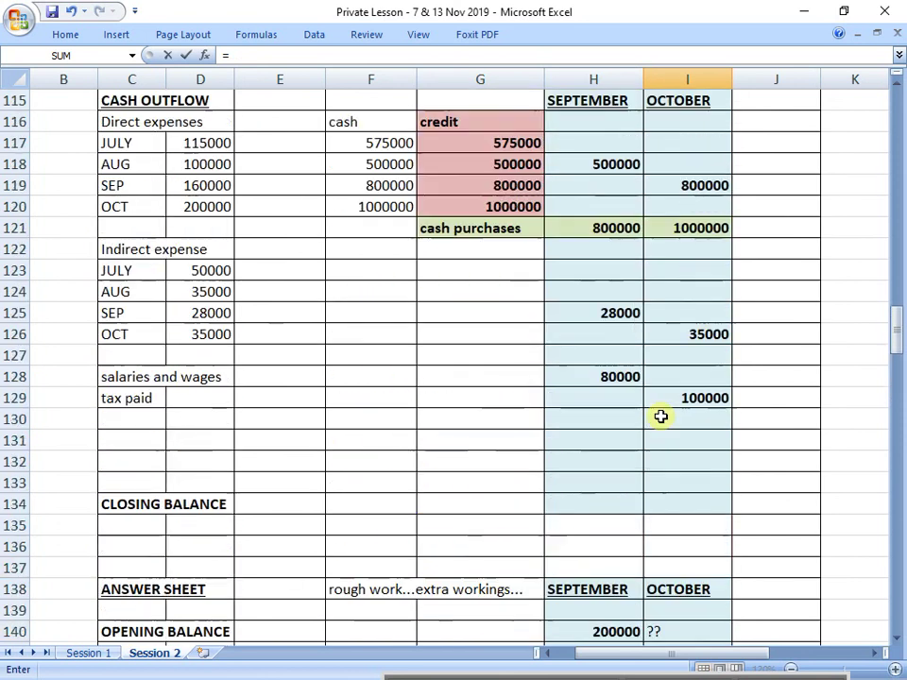
click(694, 228)
key(Return)
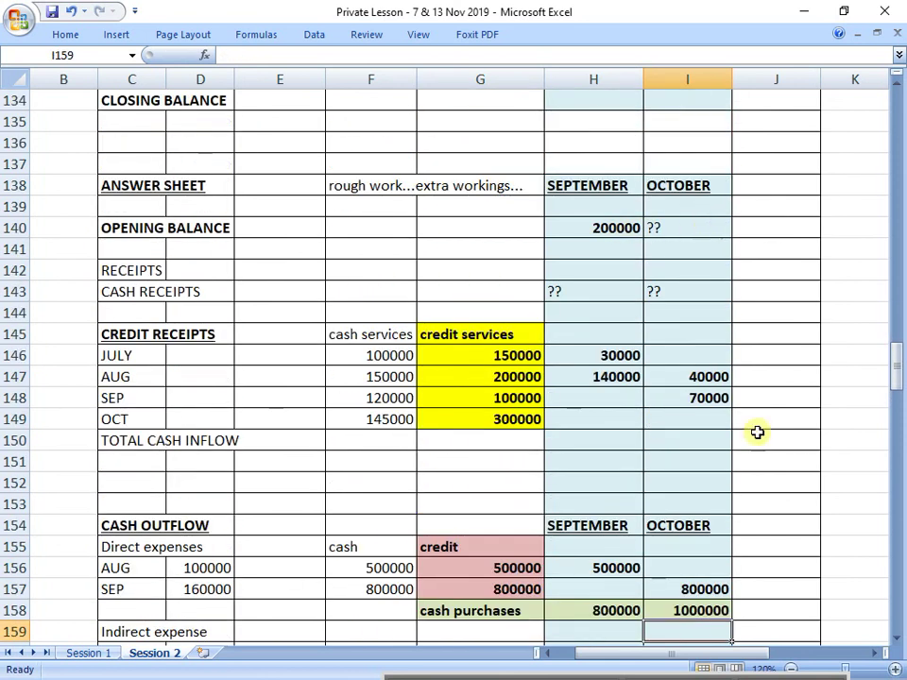
Delete the JULY and AUG rows 160:161 from the copied sheet's indirect expenses.
scroll(751, 435, down, 4)
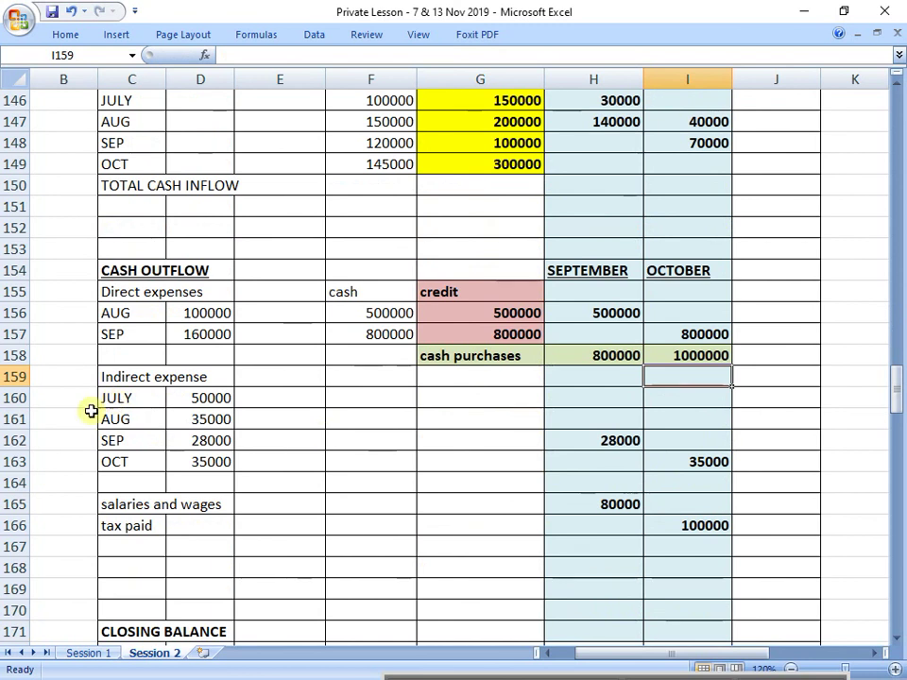
drag(16, 398, 12, 419)
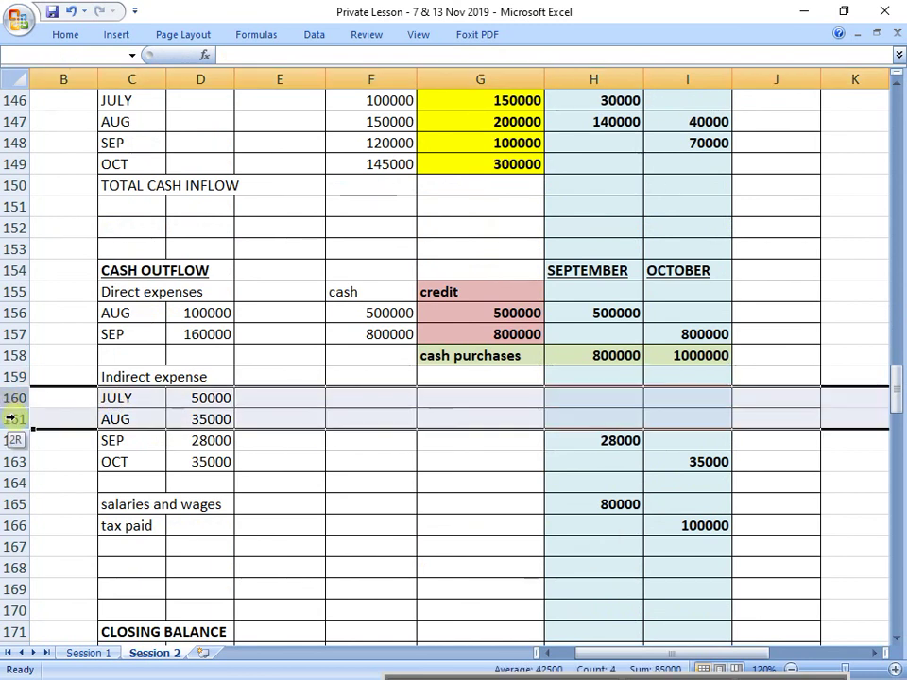
right_click(10, 416)
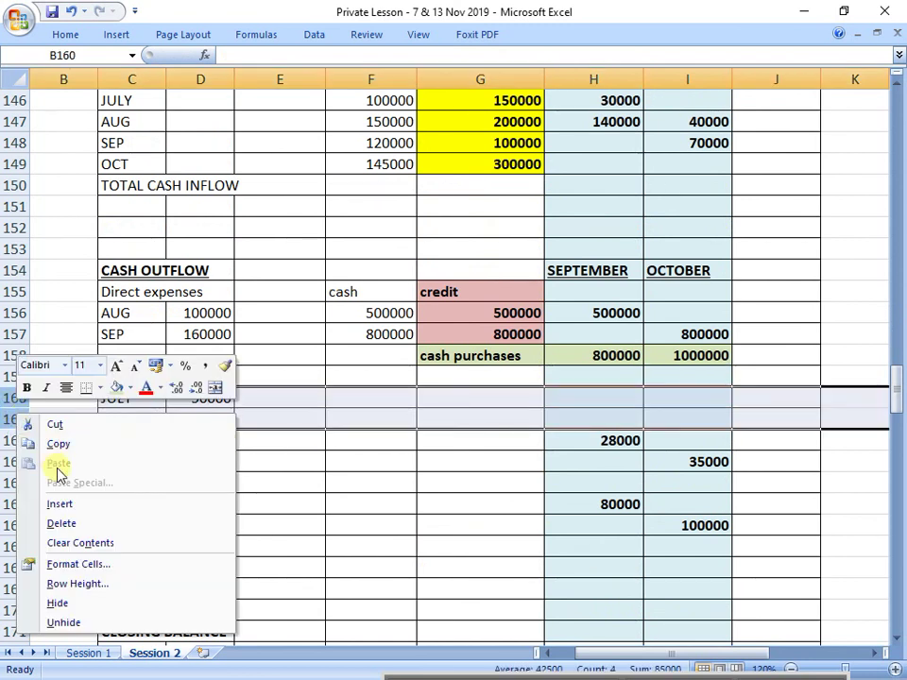
click(87, 529)
Delete the blank row 162 above salaries and wages and the blank rows 164:167 above CLOSING BALANCE.
click(14, 439)
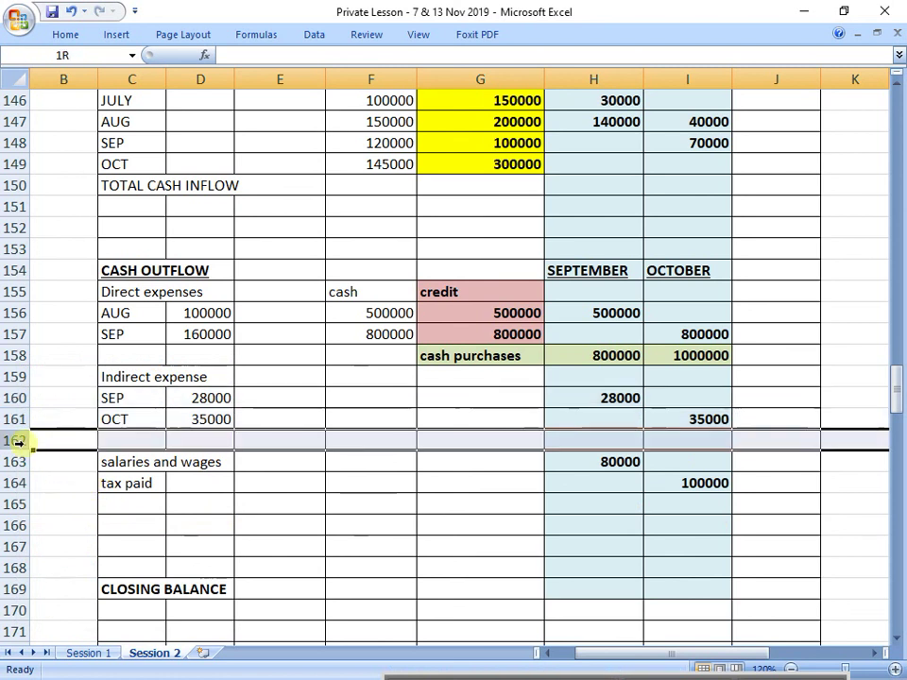
right_click(13, 440)
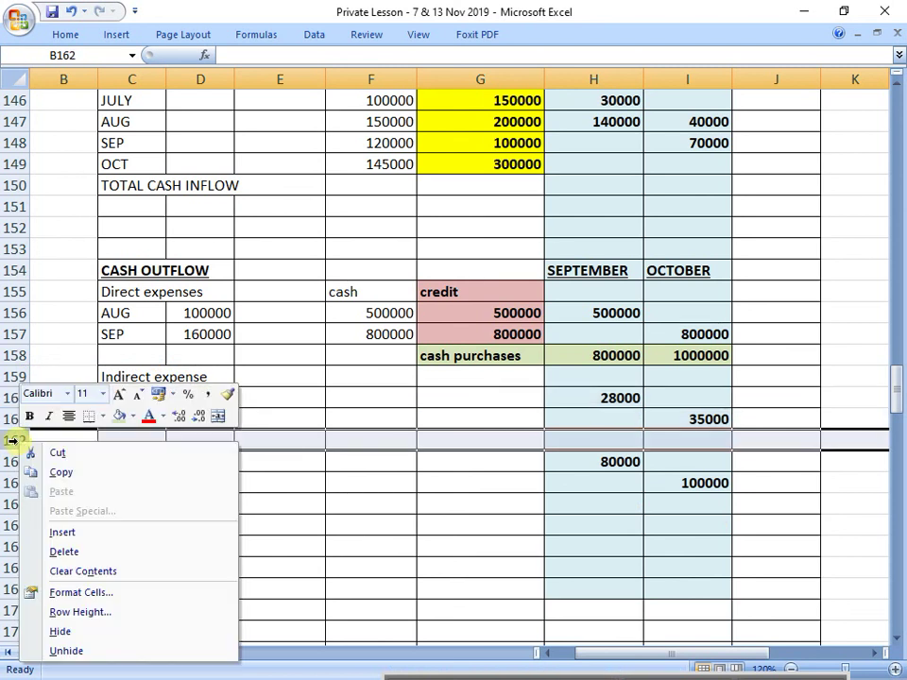
click(70, 553)
click(383, 500)
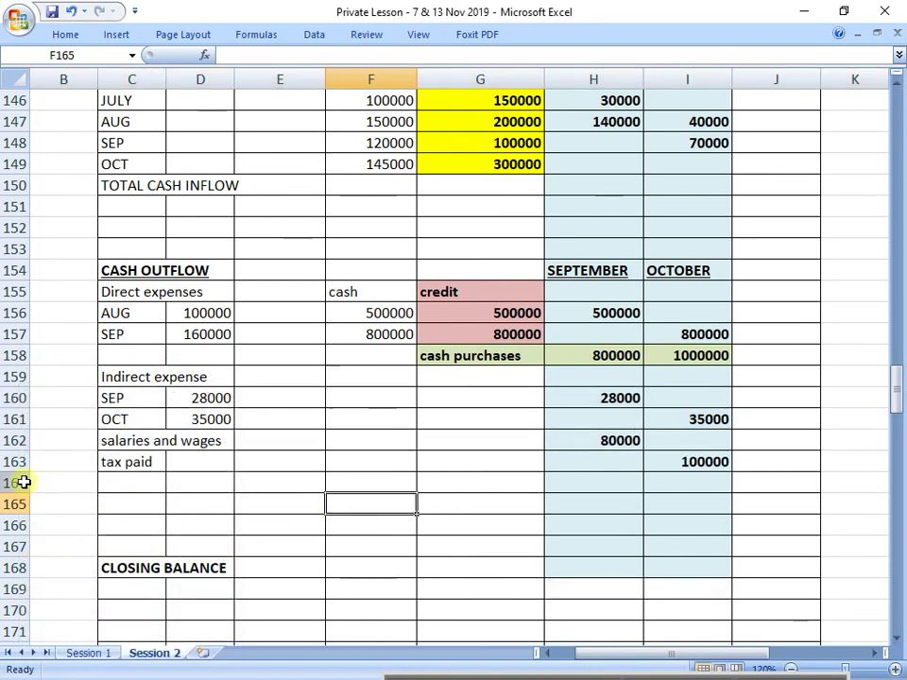
drag(22, 483, 15, 547)
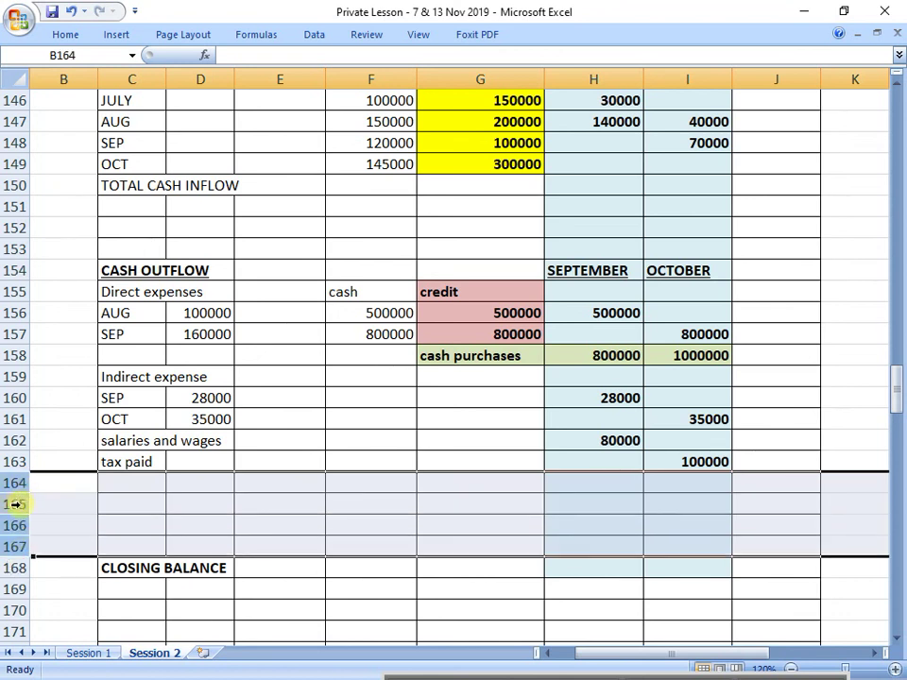
right_click(15, 505)
click(117, 400)
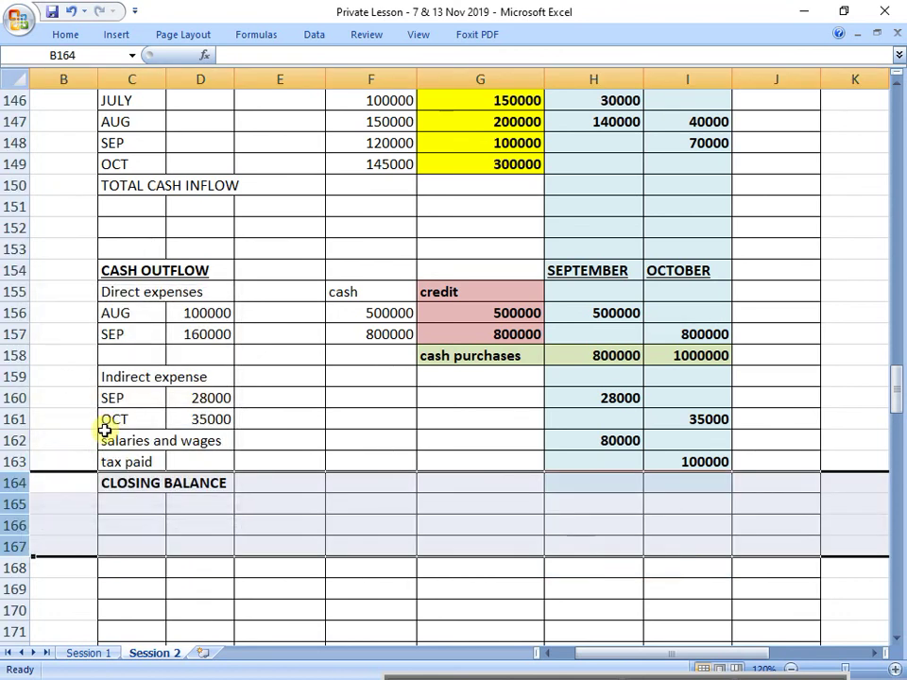
click(342, 469)
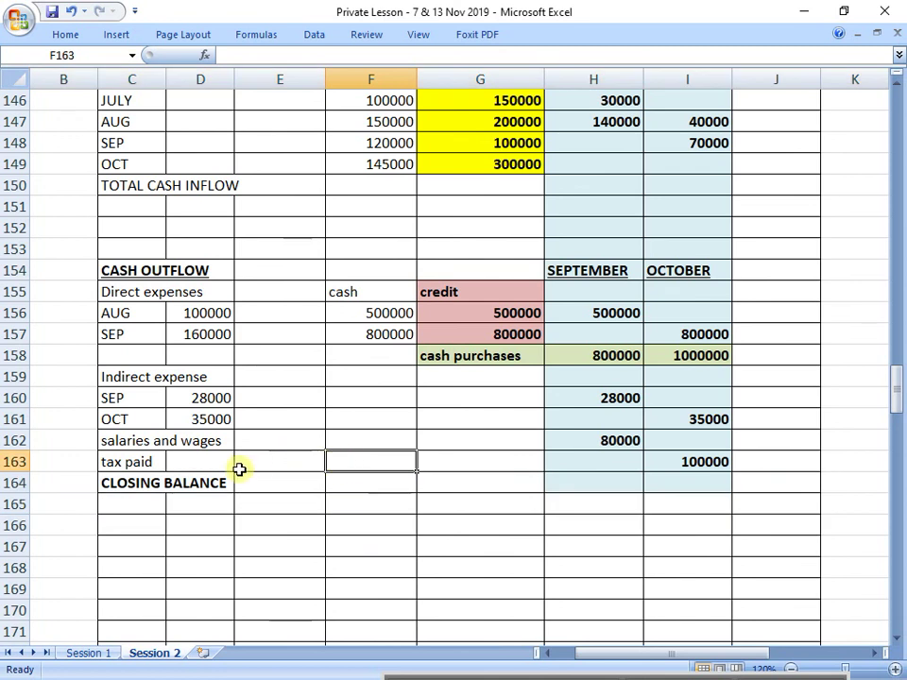
Put a thick outline border around the CLOSING BALANCE row C164:I164 and the TOTAL CASH INFLOW row C150:I150.
drag(147, 478, 687, 482)
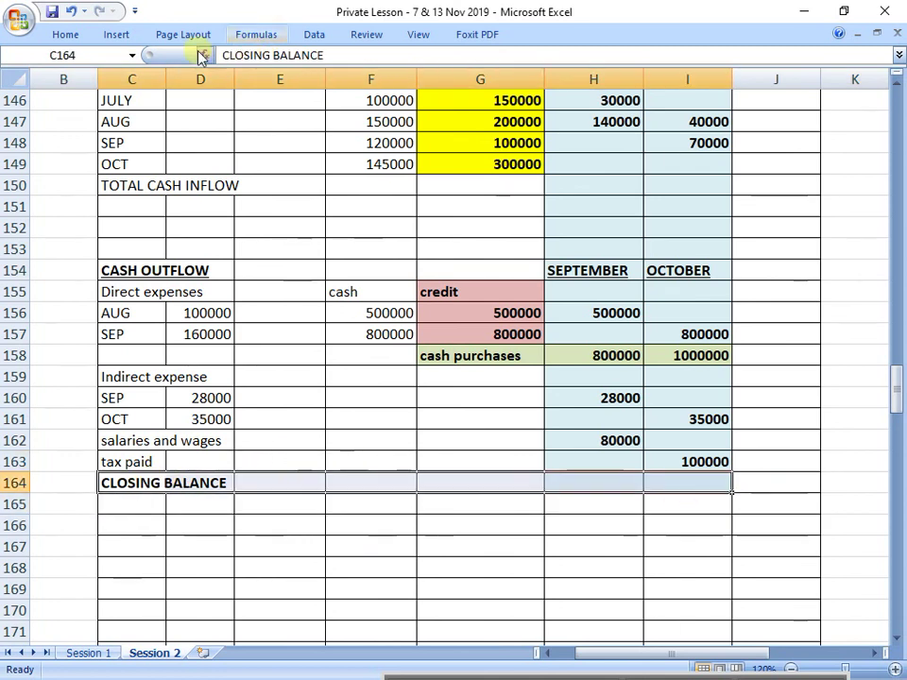
click(65, 34)
click(162, 89)
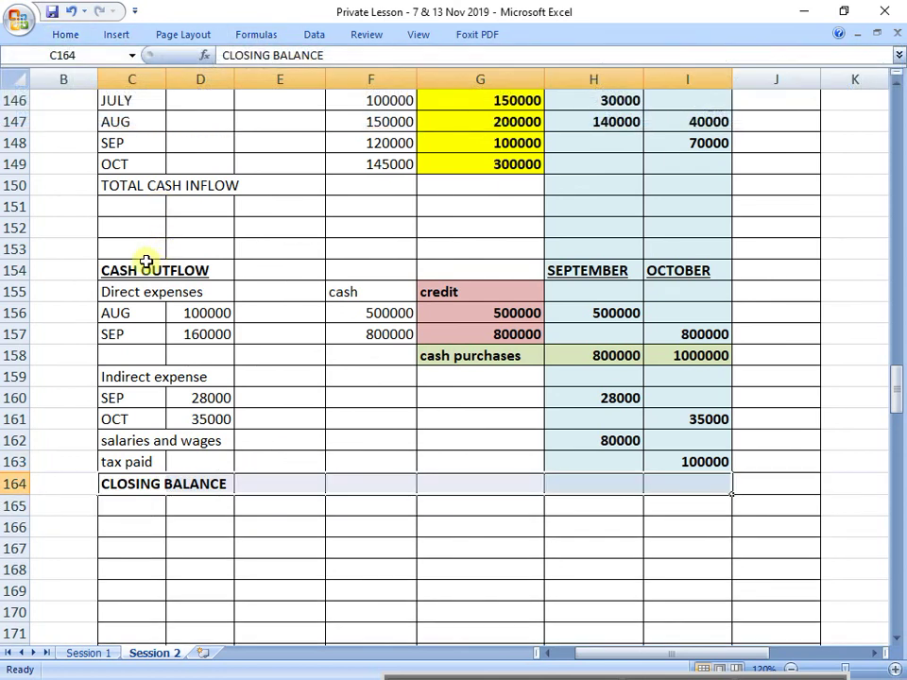
drag(125, 184, 708, 191)
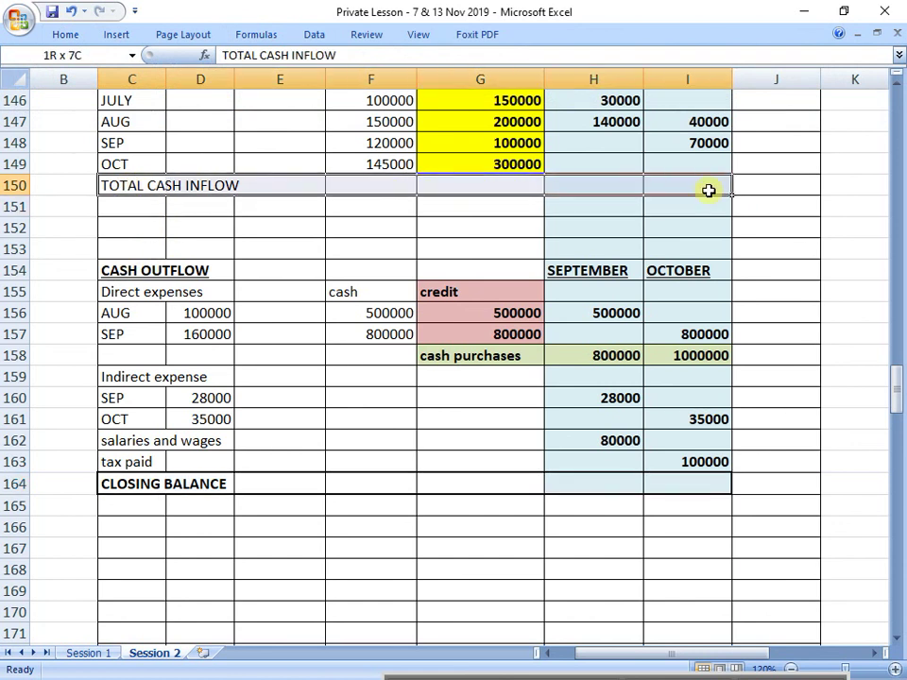
click(81, 36)
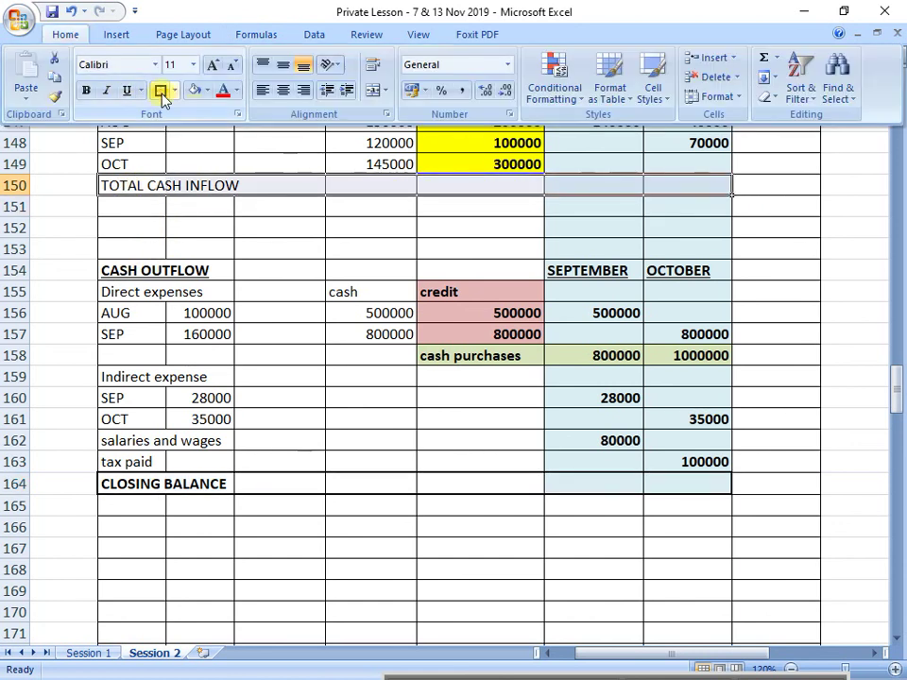
click(161, 90)
click(199, 315)
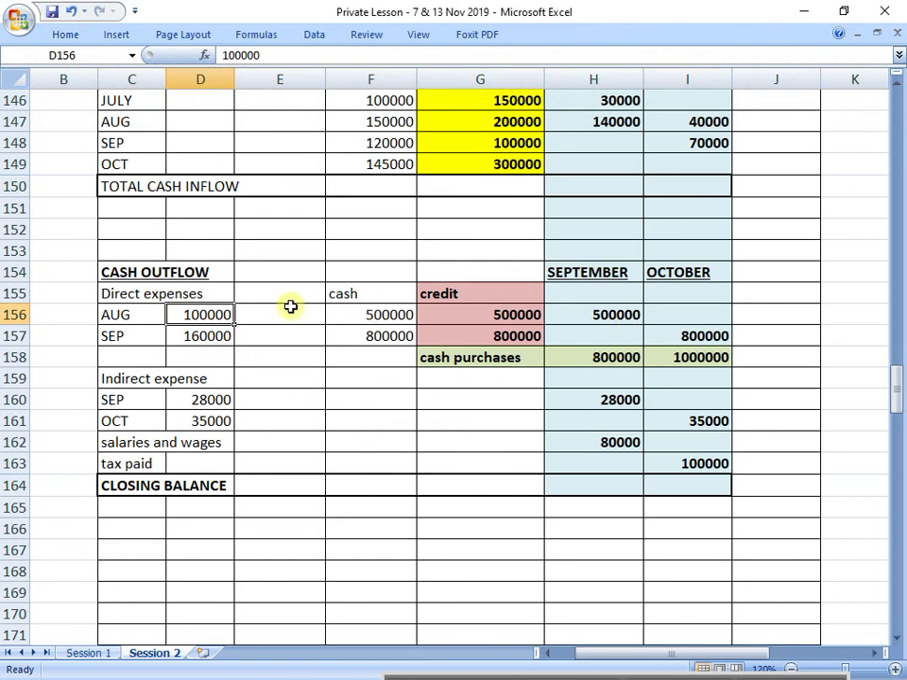
Move the SEPTEMBER and OCTOBER headings of the cash outflow section up one row from H154:I154 to H153:I153.
drag(575, 271, 662, 276)
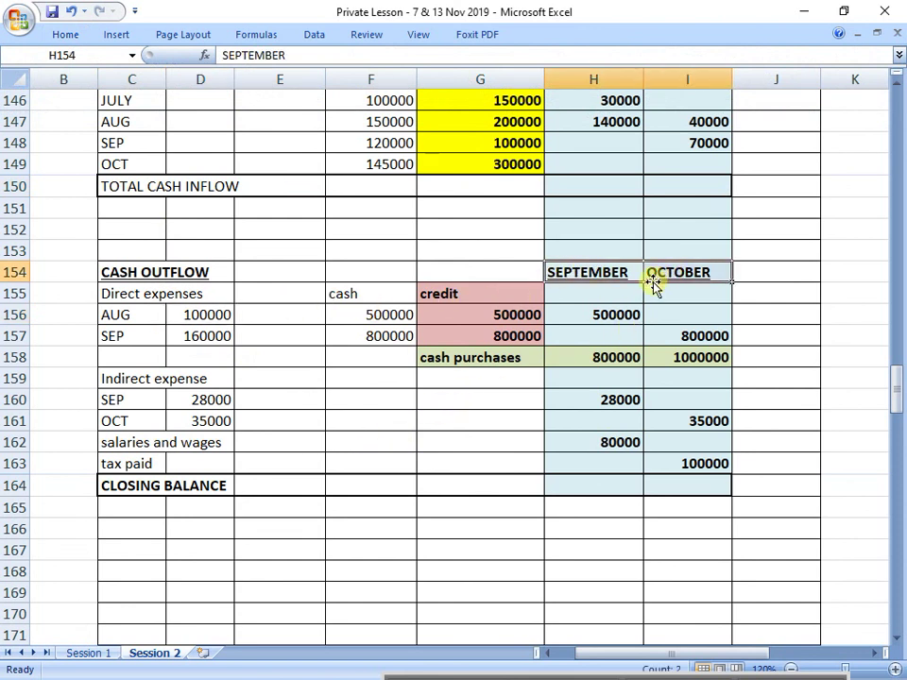
key(ctrl+c)
key(Up)
key(ctrl+v)
key(Down)
key(Delete)
key(Right)
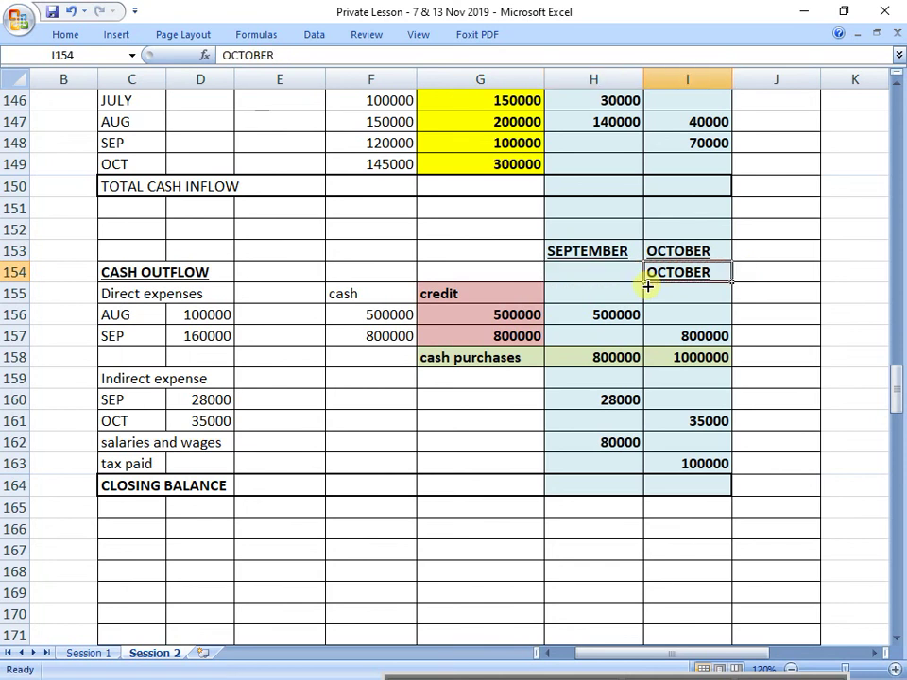
key(Delete)
Make the RECEIPTS heading in C142 of the copied answer sheet bold and underlined.
scroll(526, 322, up, 1)
scroll(526, 322, up, 1)
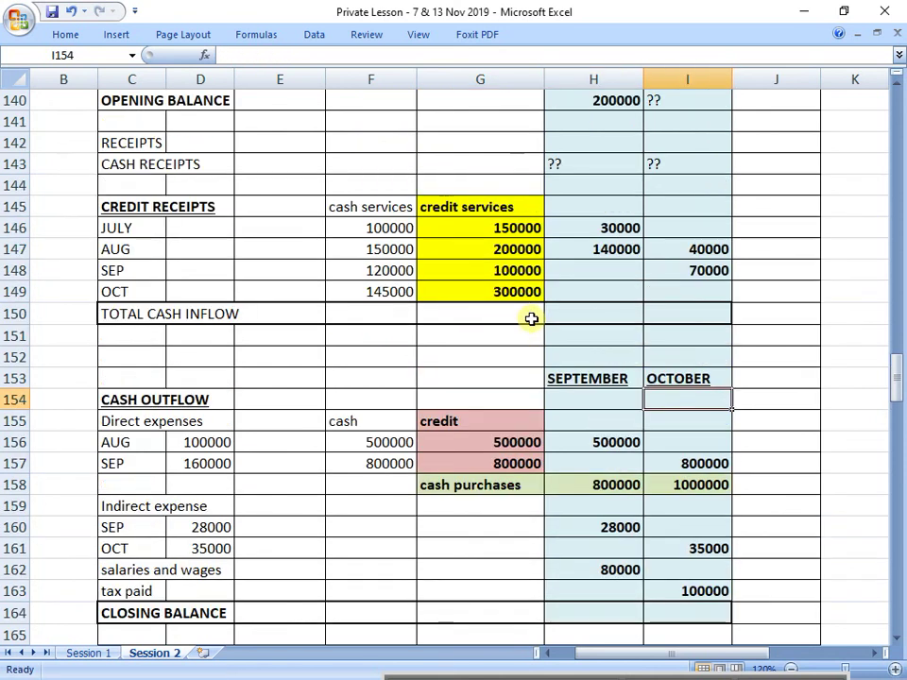
scroll(529, 319, up, 1)
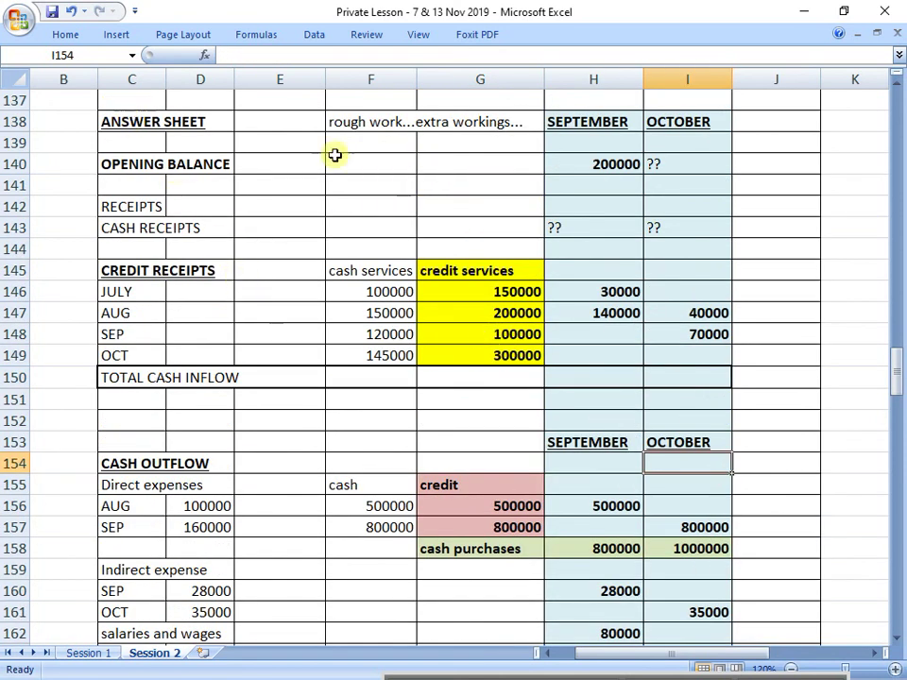
click(121, 206)
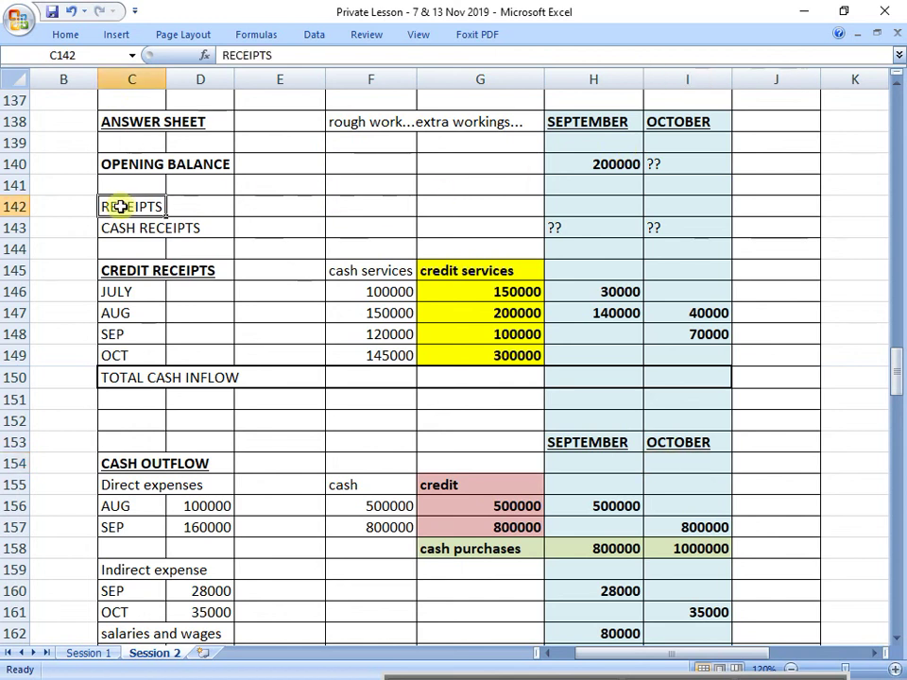
Total the September credit receipts in the CASH RECEIPTS cell H143 with =SUM(H144:H149).
click(587, 227)
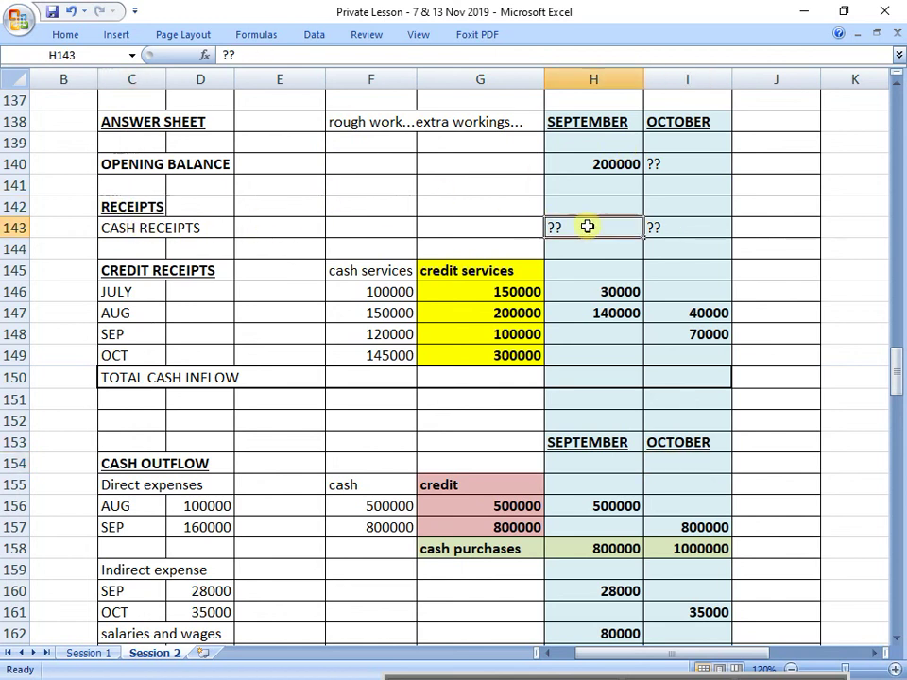
text(=sum()
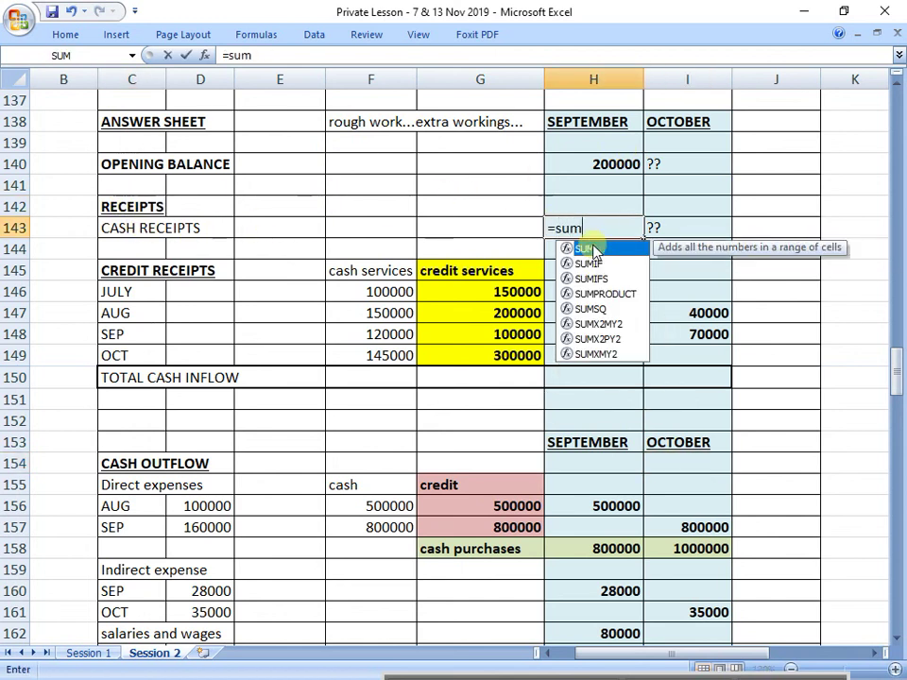
click(593, 247)
drag(593, 250, 604, 357)
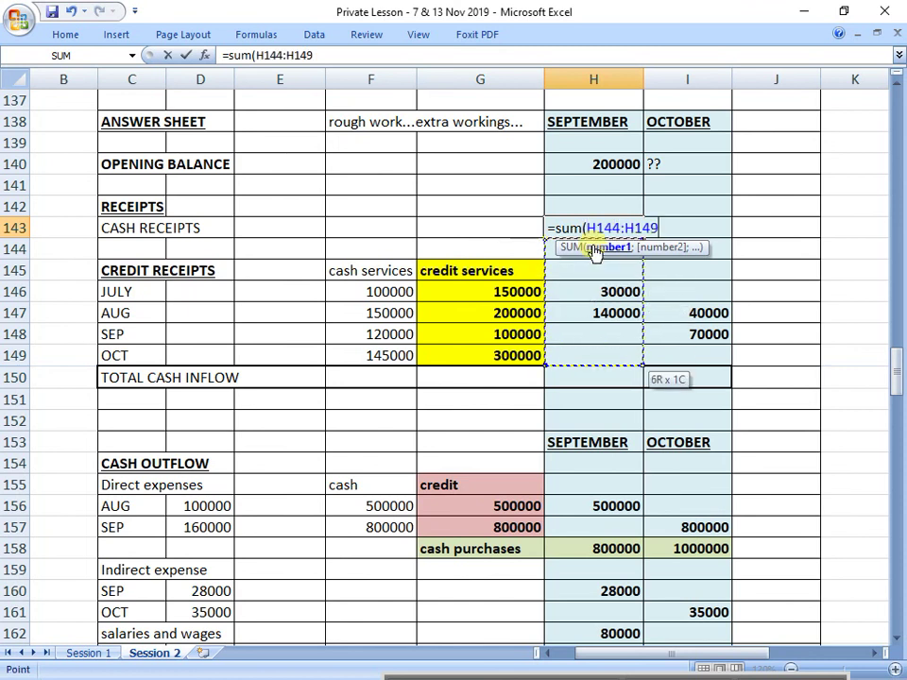
key(Return)
key(Up)
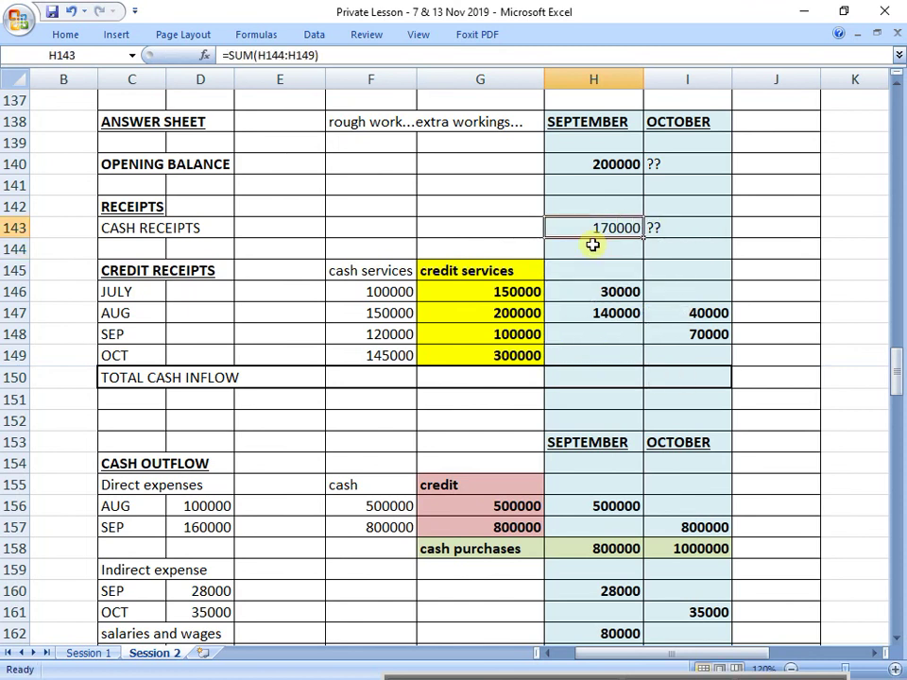
Make the September cash receipts total in H143 bold and copy its formula to October in I143.
key(Right)
key(Left)
key(ctrl+c)
key(Right)
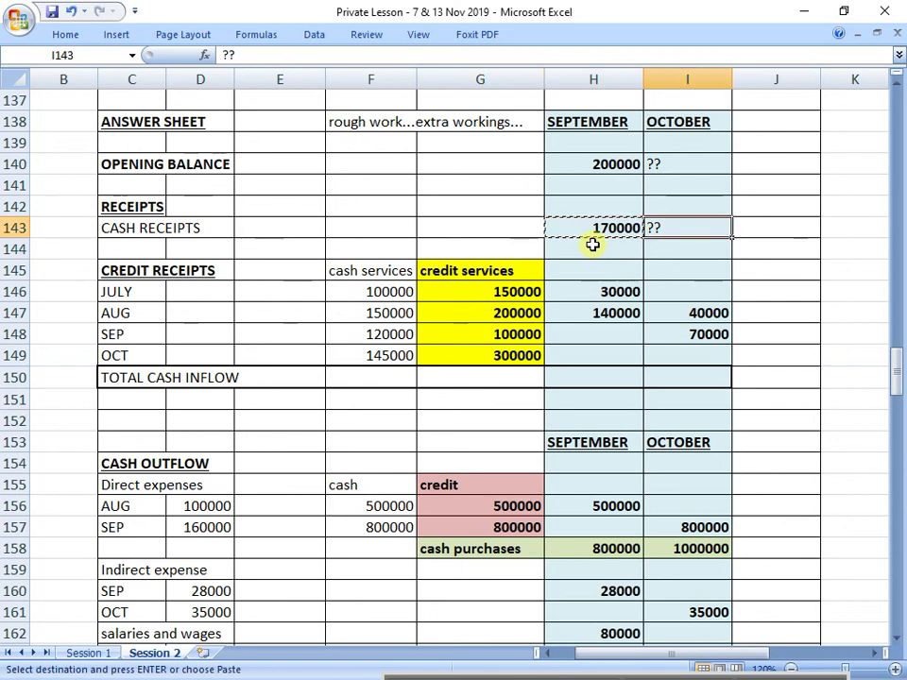
key(ctrl+v)
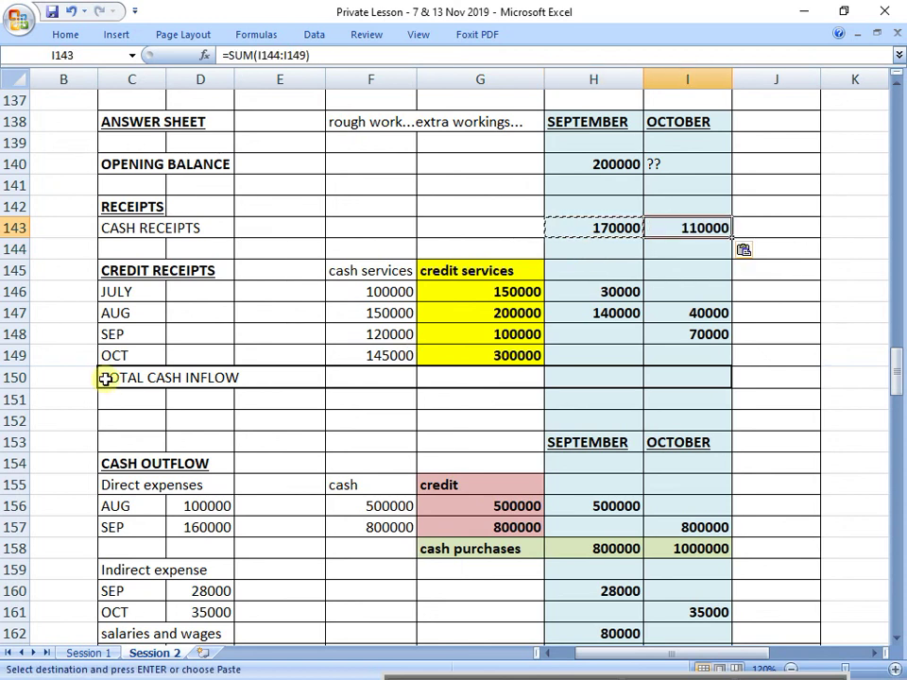
Insert a row above TOTAL CASH INFLOW and label it "cash services" in G150.
drag(106, 378, 680, 374)
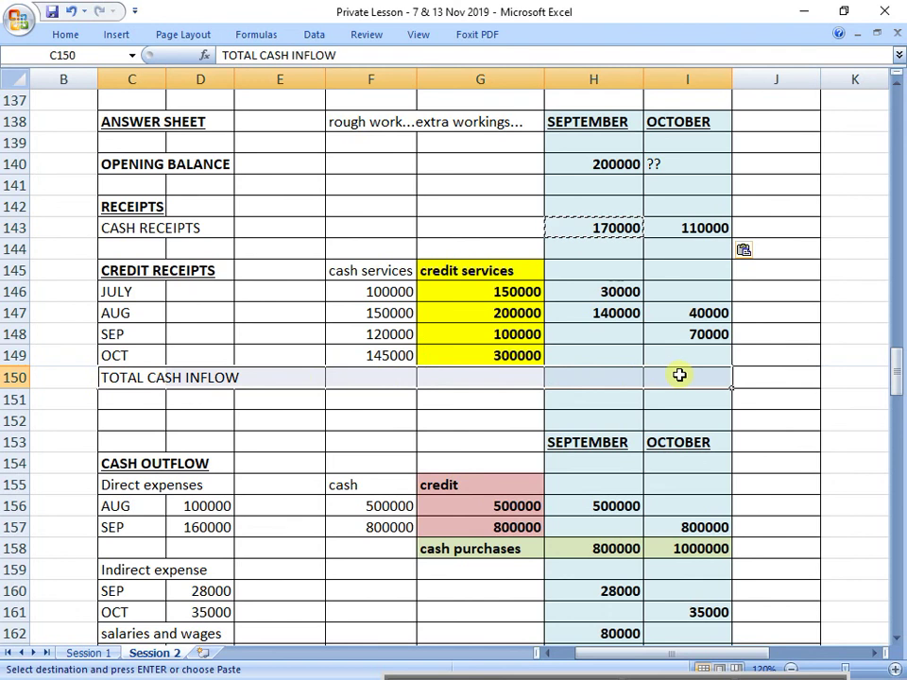
drag(392, 268, 383, 359)
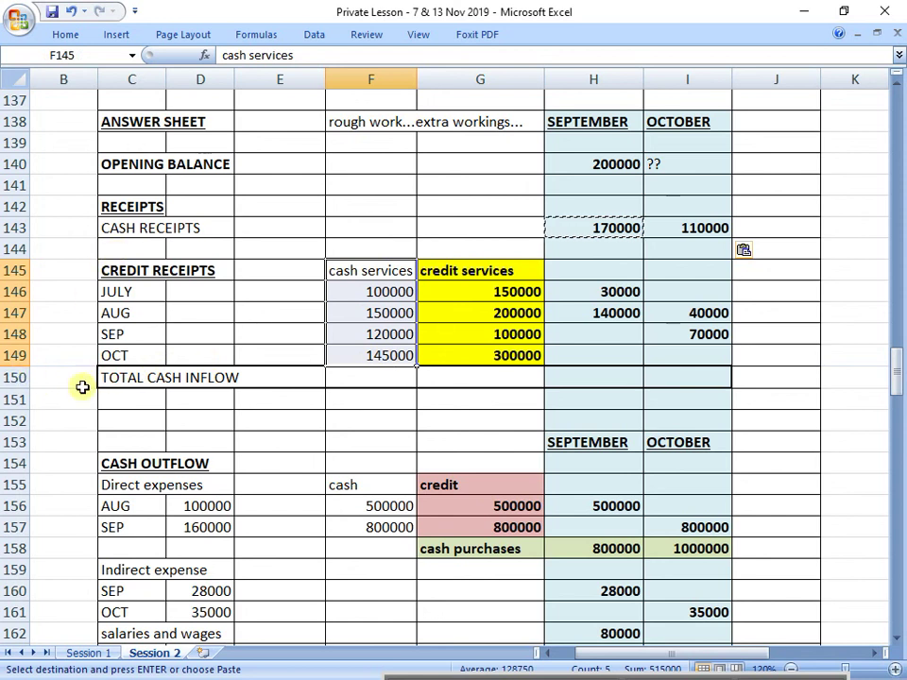
right_click(13, 377)
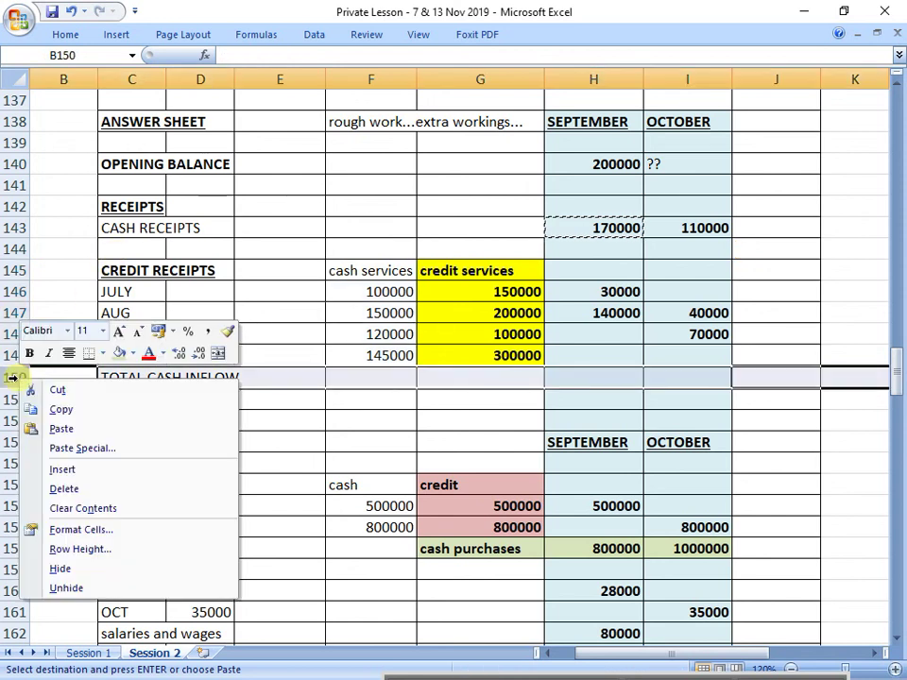
click(118, 471)
click(475, 380)
text(cash ser)
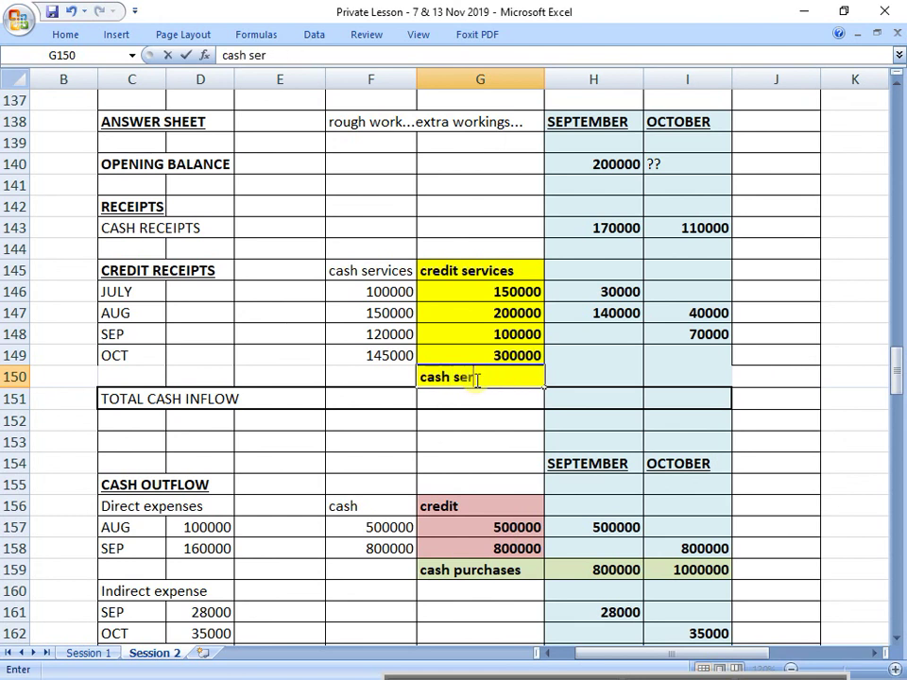
text(vices)
key(Return)
Fill the cash services cells G150:I150 with the same light green as the cash purchases row.
click(469, 380)
key(shift+Right)
key(shift+Right)
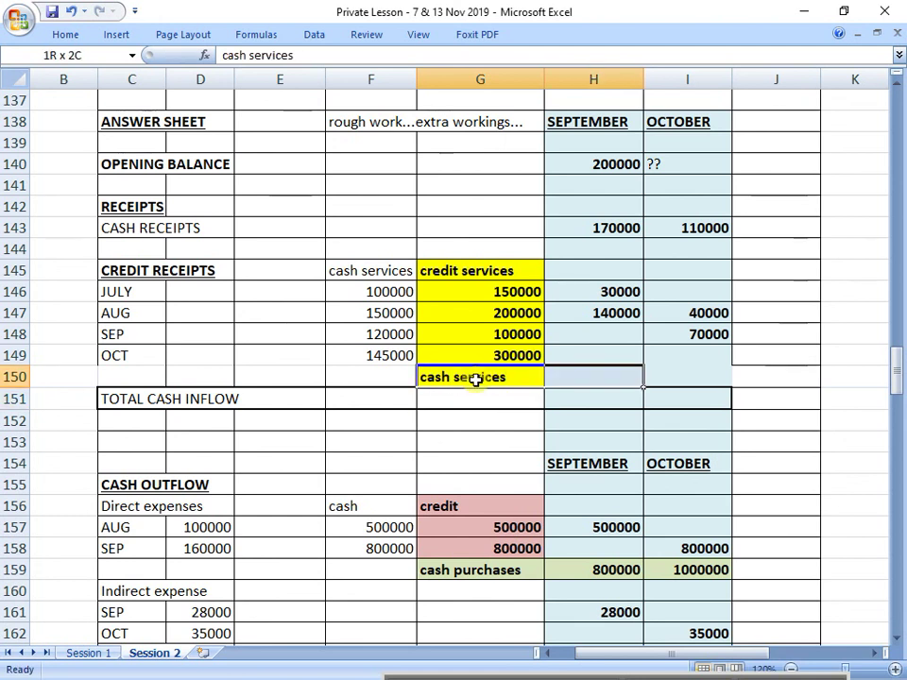
click(68, 36)
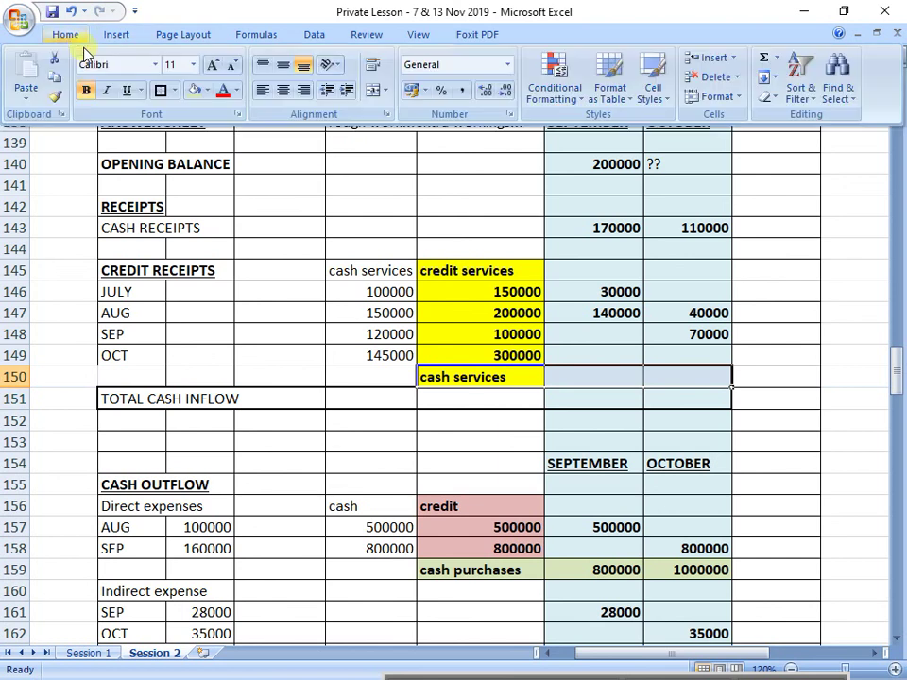
click(196, 91)
Link the cash services to their monthly amounts, with =F148 in H150 for September and =F149 in I150 for October.
click(610, 371)
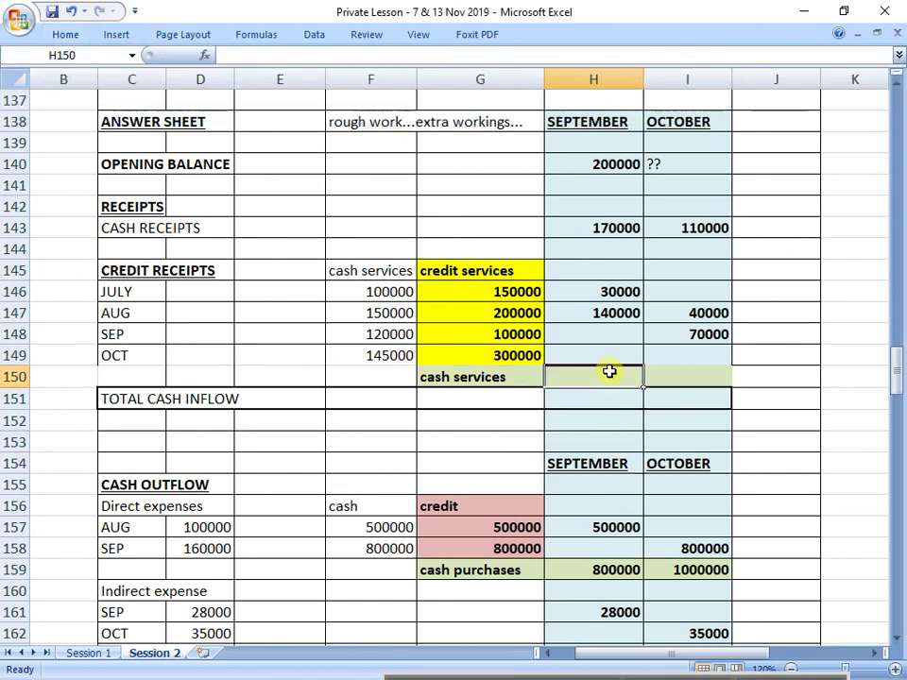
text(=)
click(373, 335)
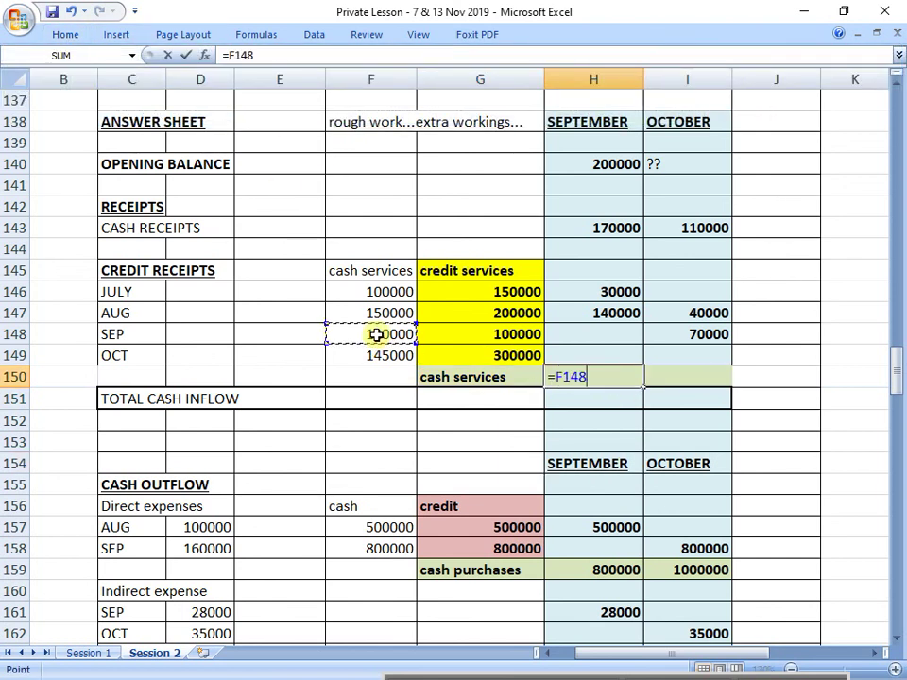
key(Return)
click(698, 377)
text(=)
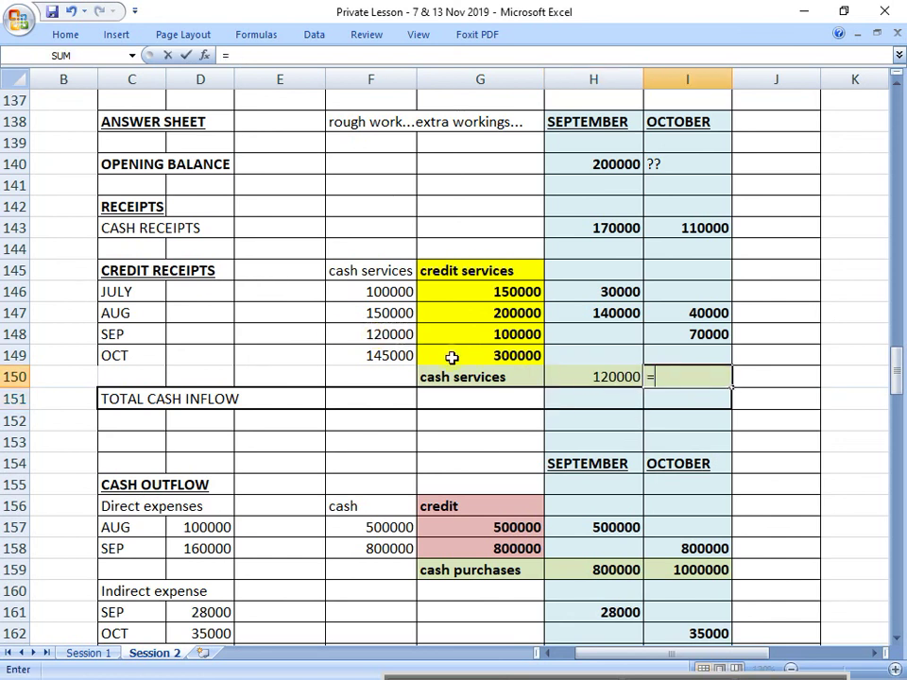
click(397, 355)
key(Return)
Make the cash services amounts in row 150 and the TOTAL CASH INFLOW row C151:I151 bold.
drag(500, 380, 682, 378)
key(ctrl+b)
click(577, 421)
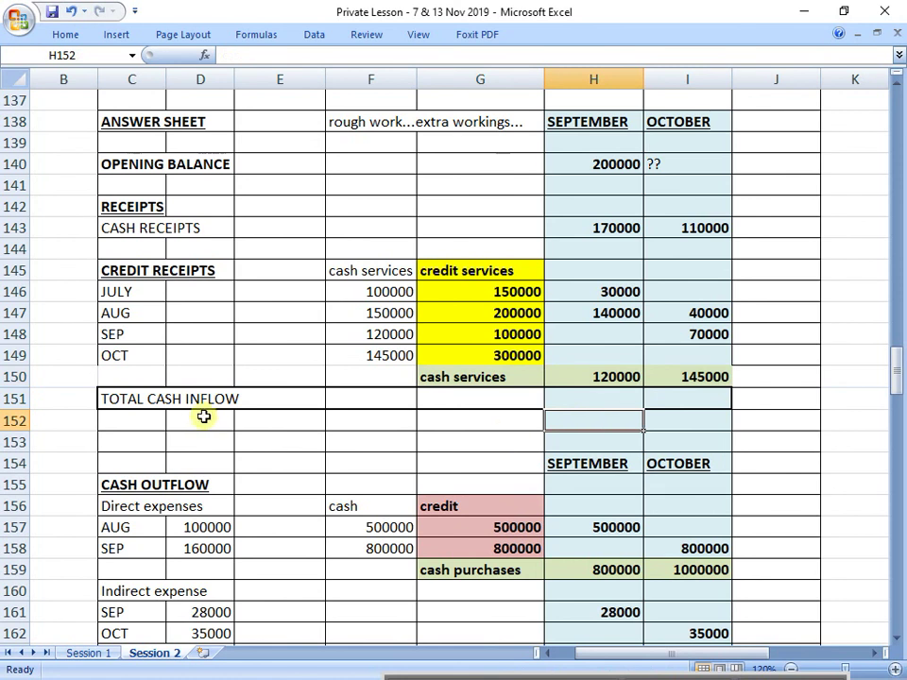
drag(157, 398, 709, 395)
key(ctrl+b)
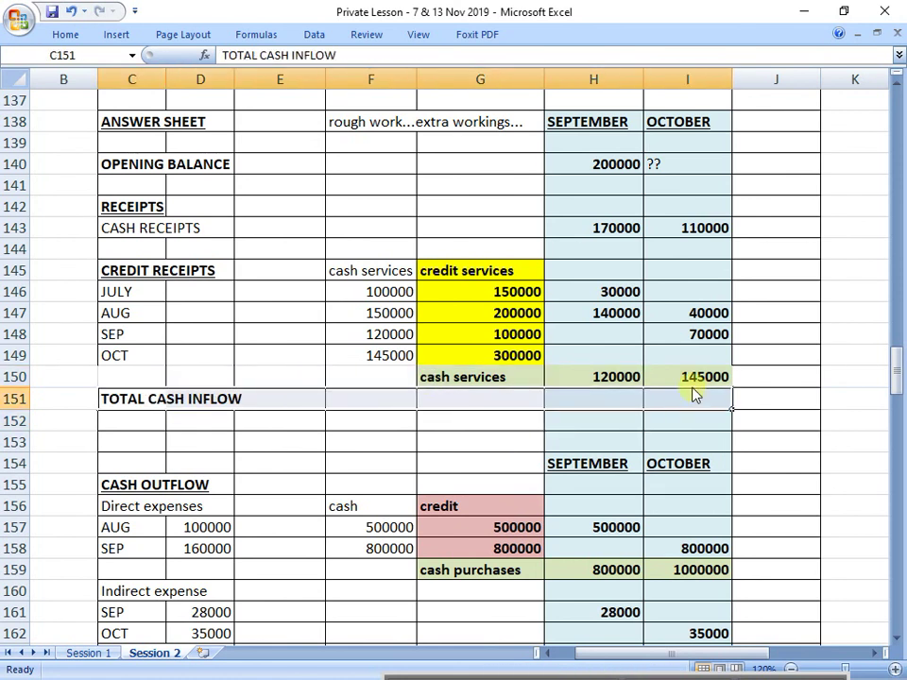
click(529, 420)
Fill the September and October cells of total cash inflow, cash services and cash receipts with light purple.
drag(592, 401, 650, 404)
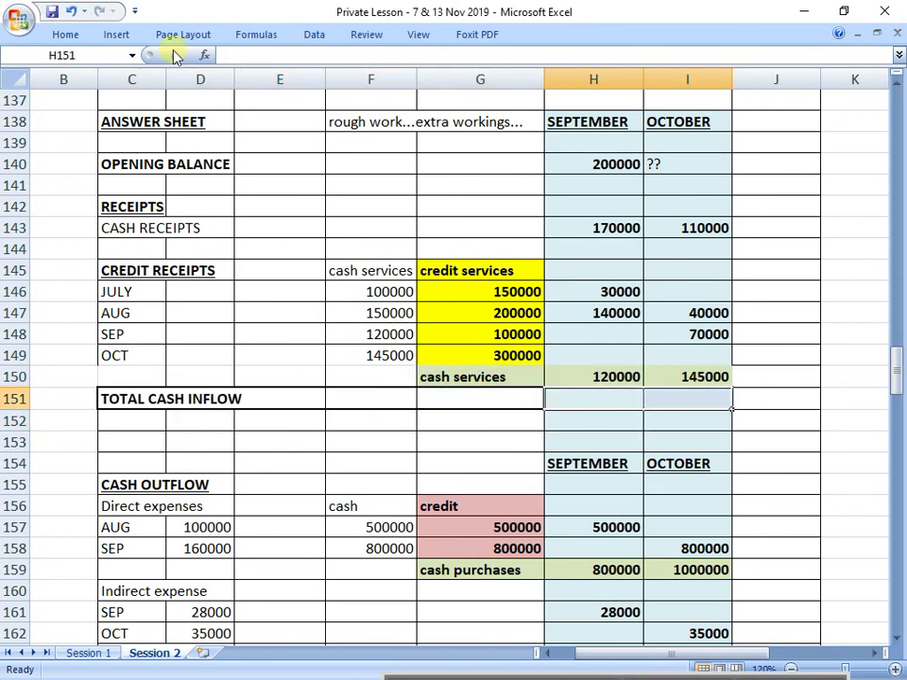
click(63, 34)
click(208, 90)
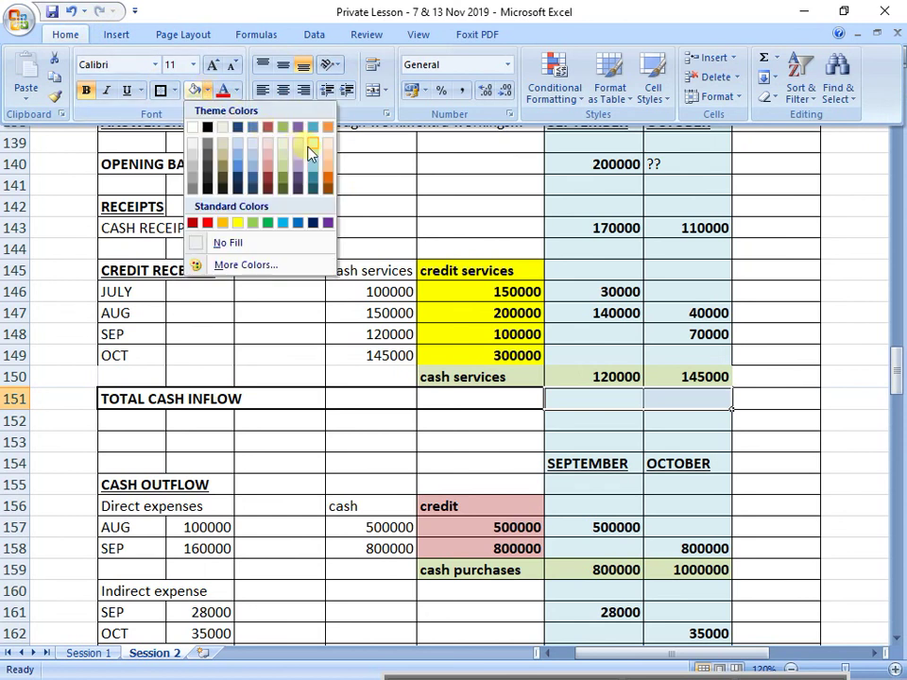
click(303, 151)
drag(598, 378, 688, 377)
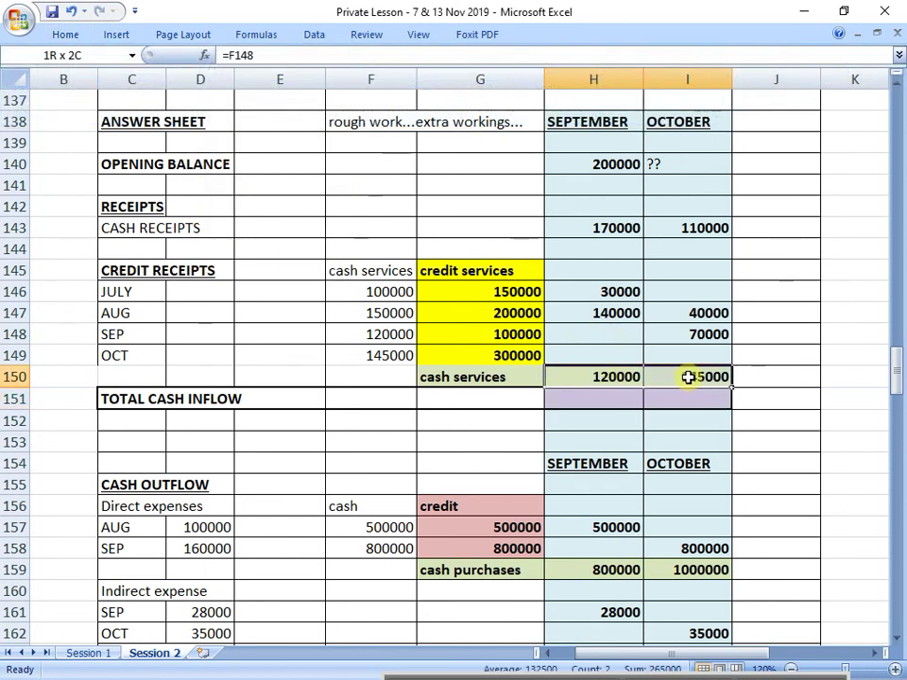
click(65, 34)
click(192, 91)
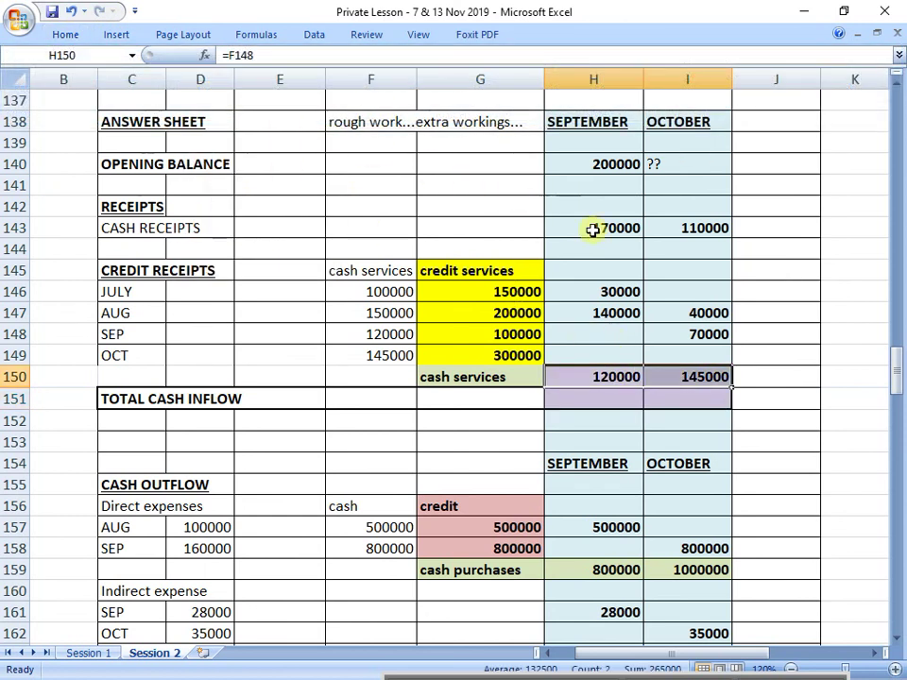
drag(593, 229, 664, 228)
click(66, 34)
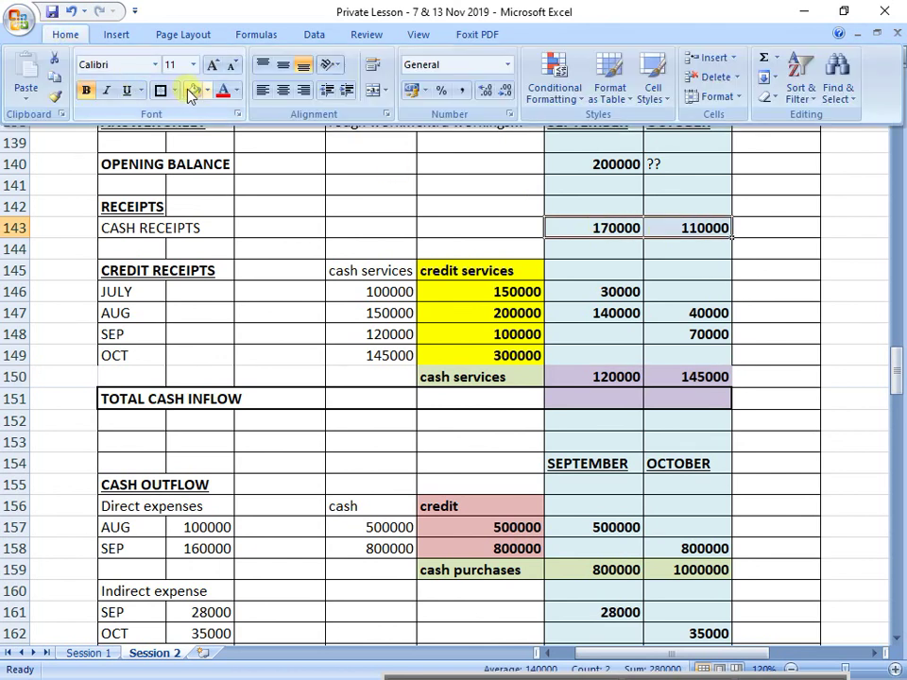
click(193, 90)
Calculate September's total cash inflow in H151 as cash receipts plus cash services with =H143+H150.
click(600, 397)
text(=)
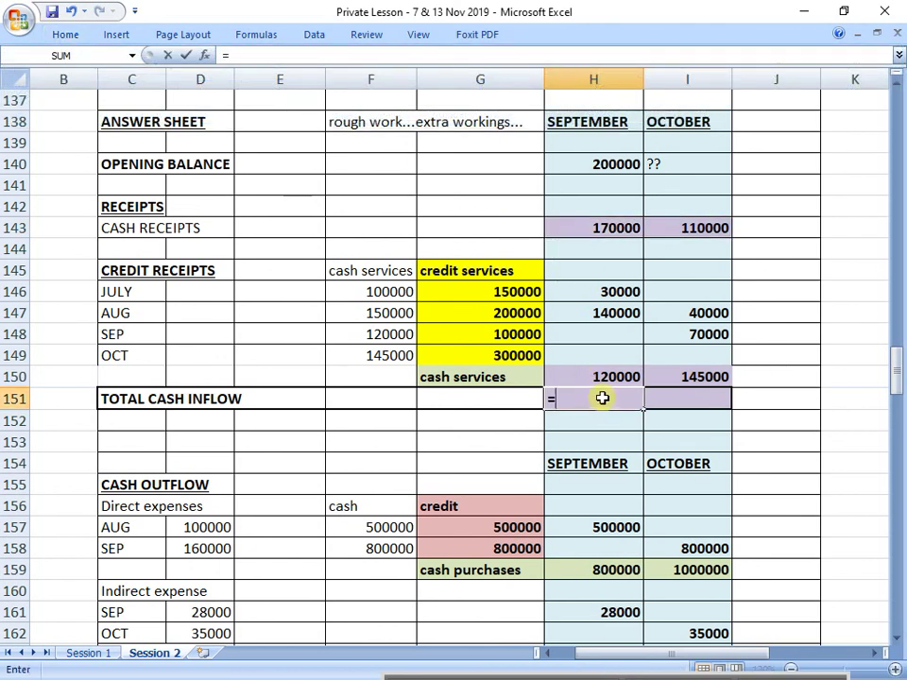
click(608, 231)
text(+)
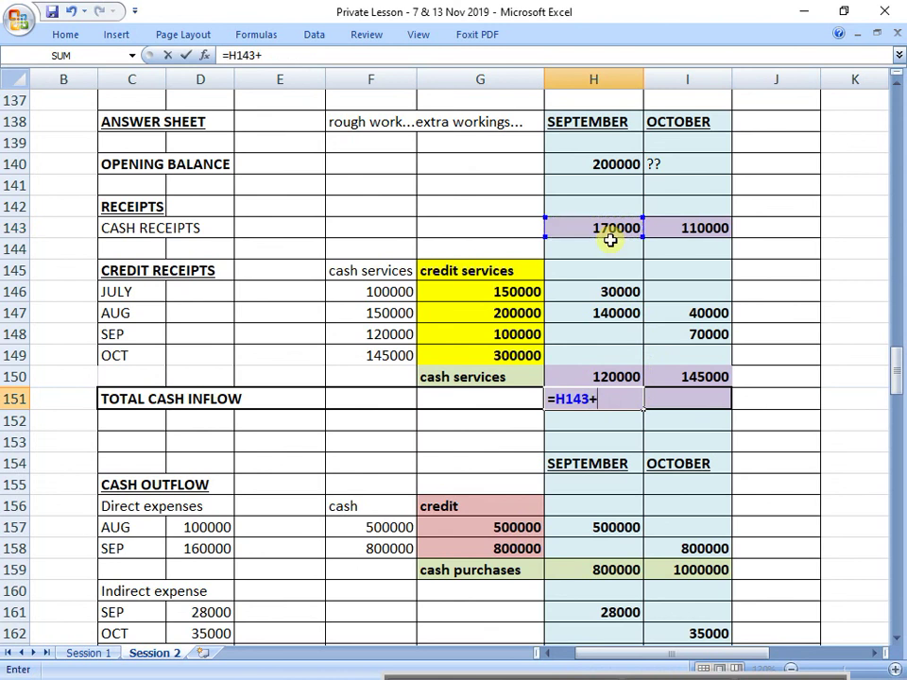
click(627, 372)
key(Return)
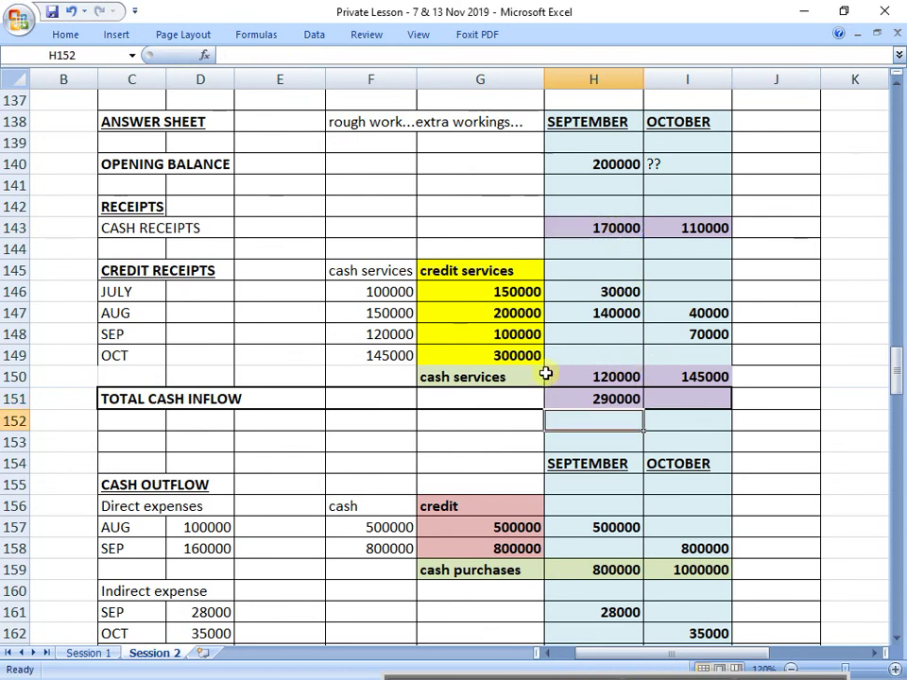
Delete the October row, row 149, from the credit receipts section of the answer sheet.
click(22, 356)
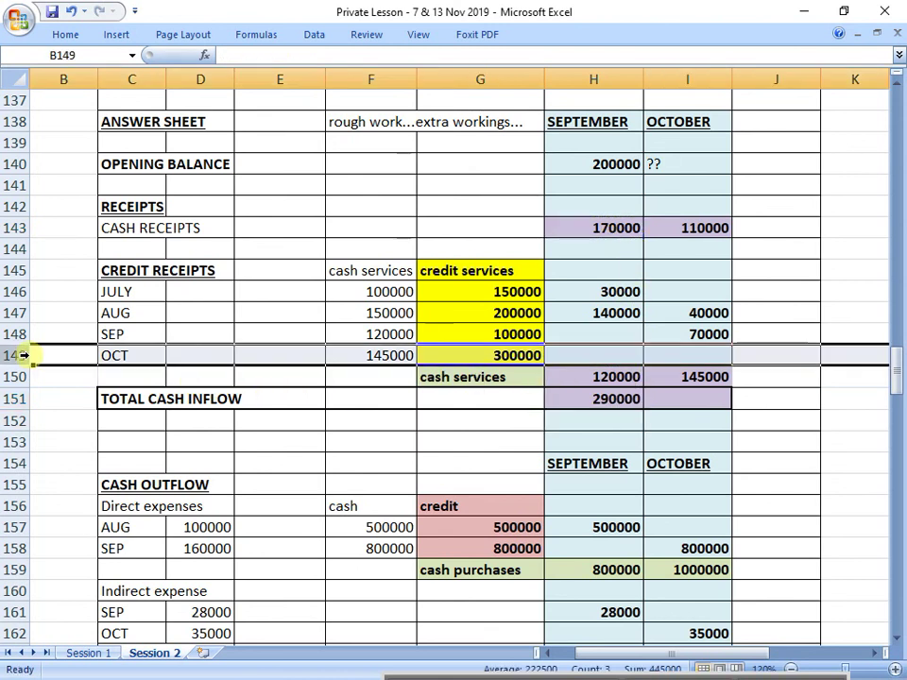
right_click(23, 355)
click(103, 466)
click(727, 338)
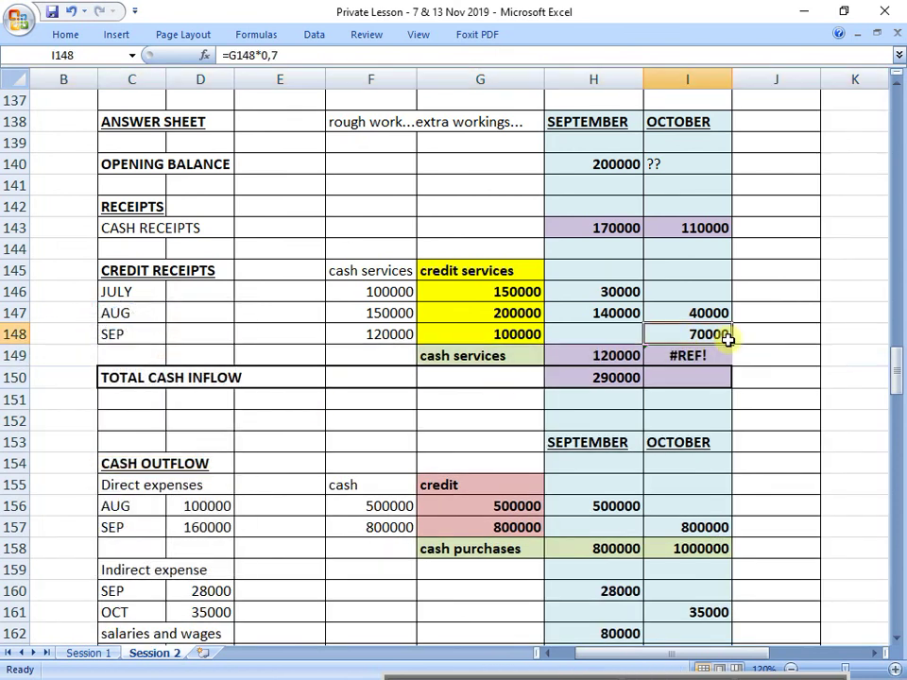
Relink October's cash services in I149 to the October cash services amount in F110 of the earlier working.
click(700, 355)
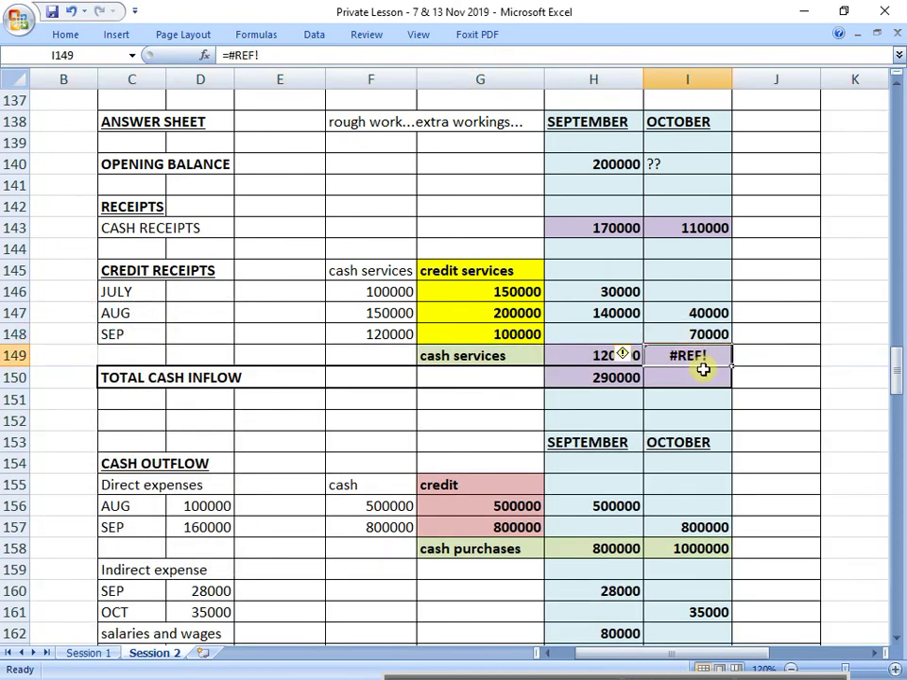
text(=)
scroll(667, 369, up, 10)
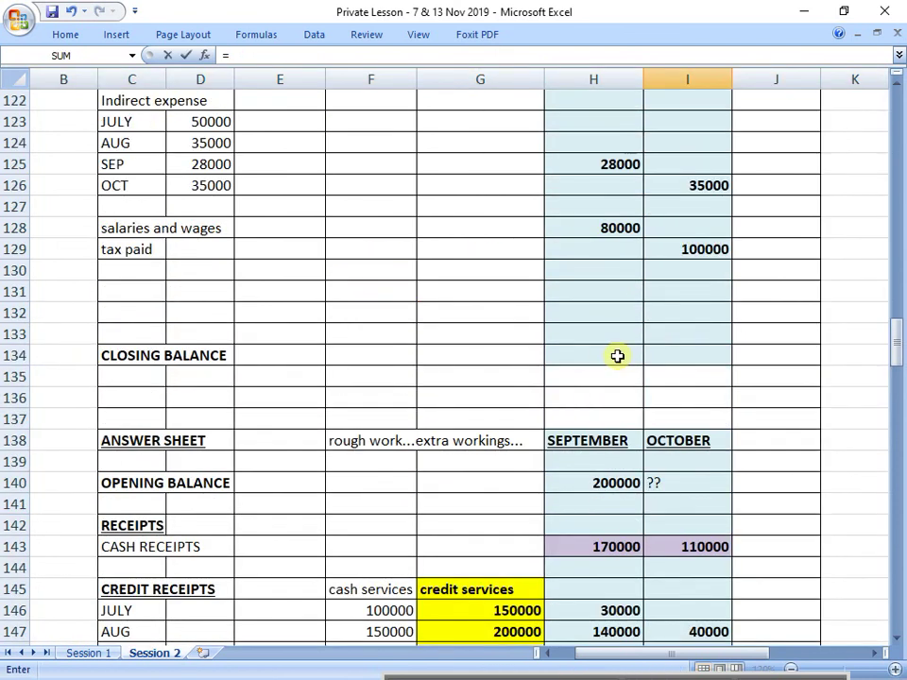
scroll(356, 231, up, 1)
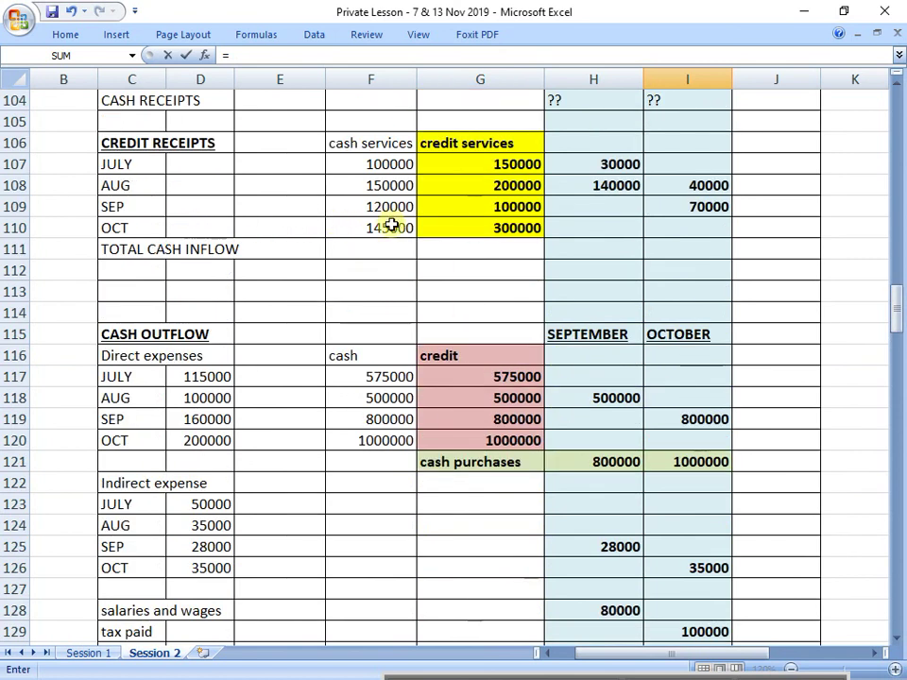
key(Return)
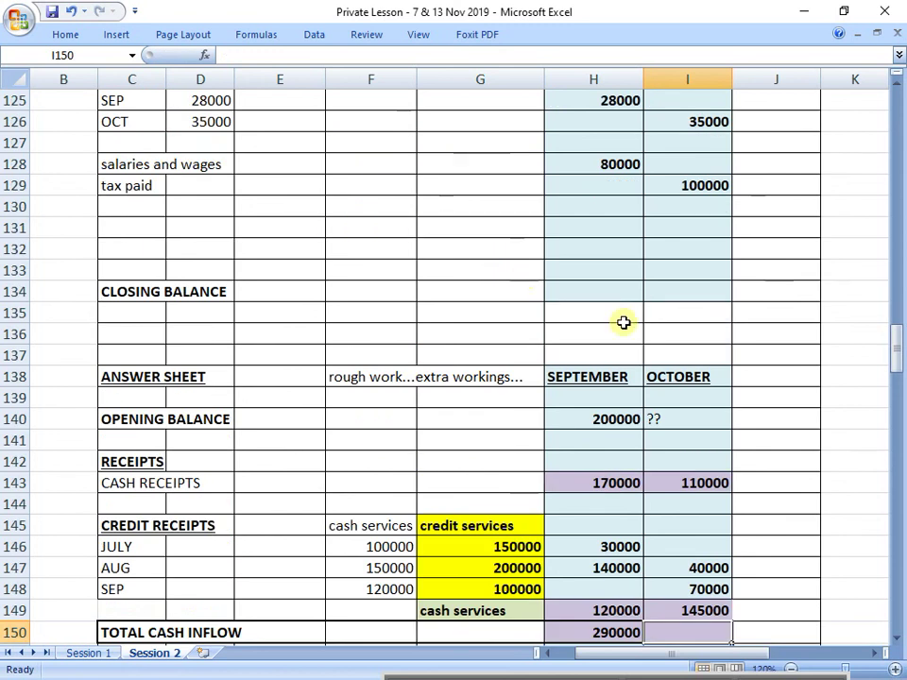
Calculate October's total cash inflow in I150 as cash receipts plus cash services with =I143+I149.
scroll(633, 326, down, 2)
text(=)
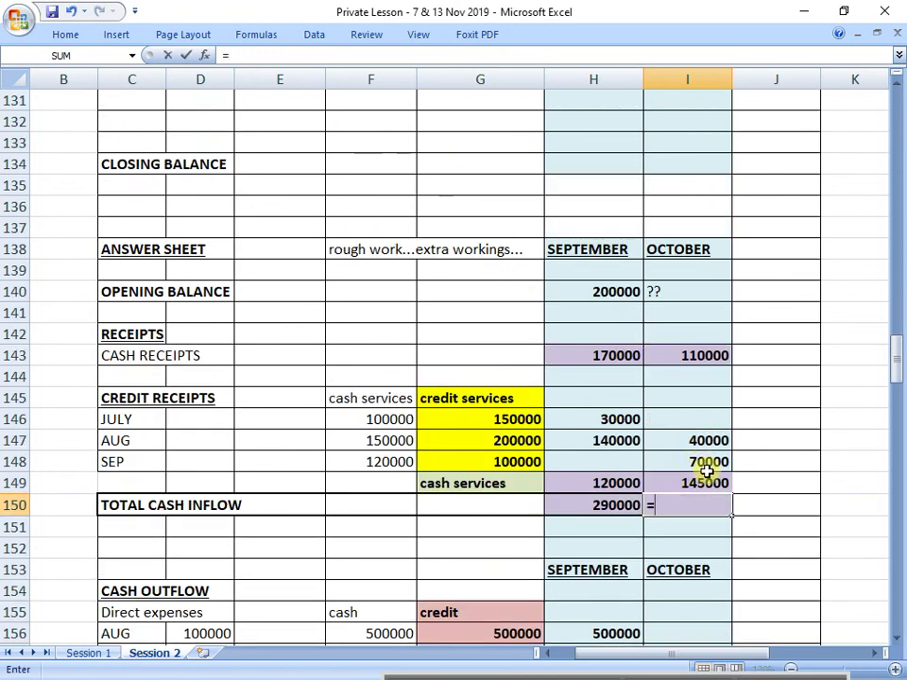
click(713, 355)
text(+)
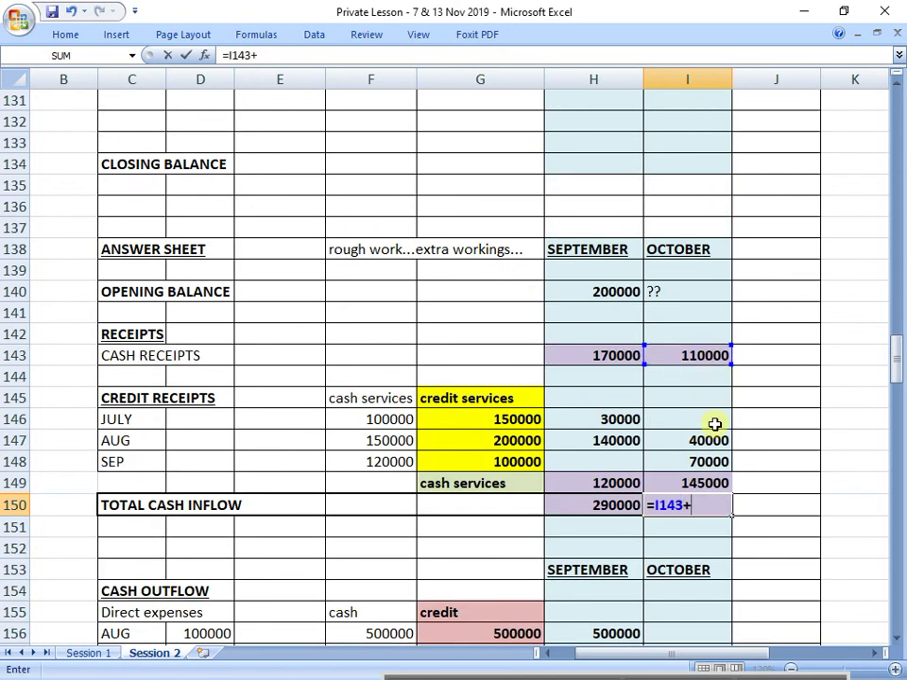
click(705, 483)
key(Return)
scroll(631, 482, down, 2)
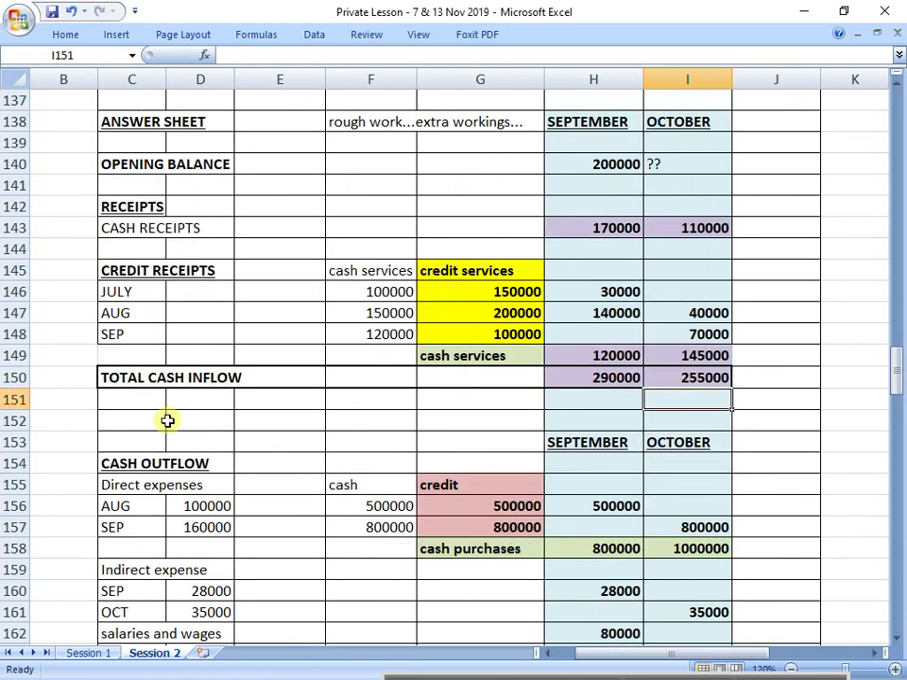
Review the credit receipts, direct and indirect expenses, cash purchases, salaries and tax rows, comparing them with the earlier uncondensed answer sheet.
drag(116, 292, 692, 351)
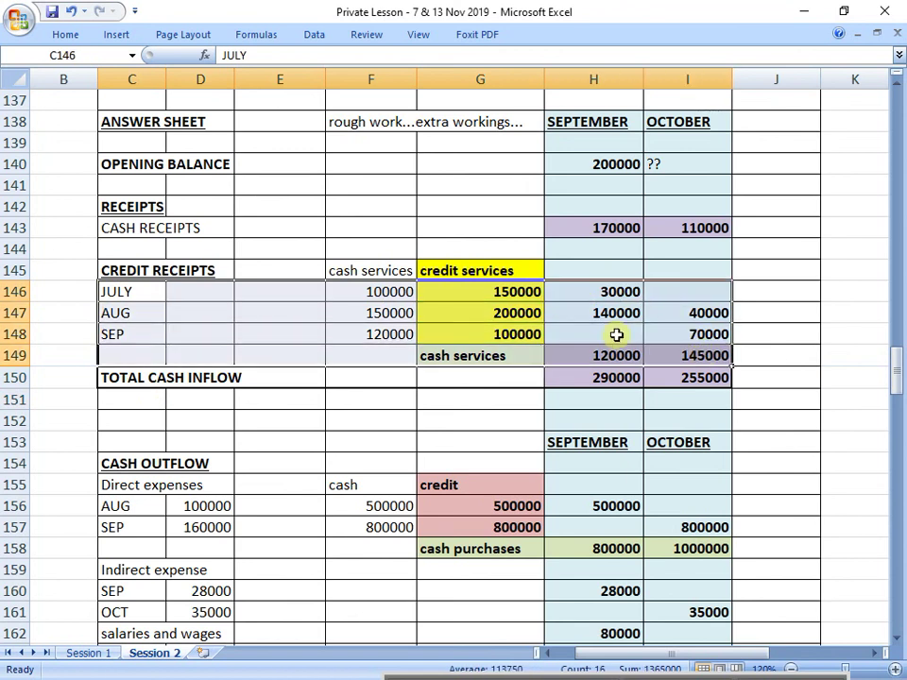
scroll(617, 333, down, 1)
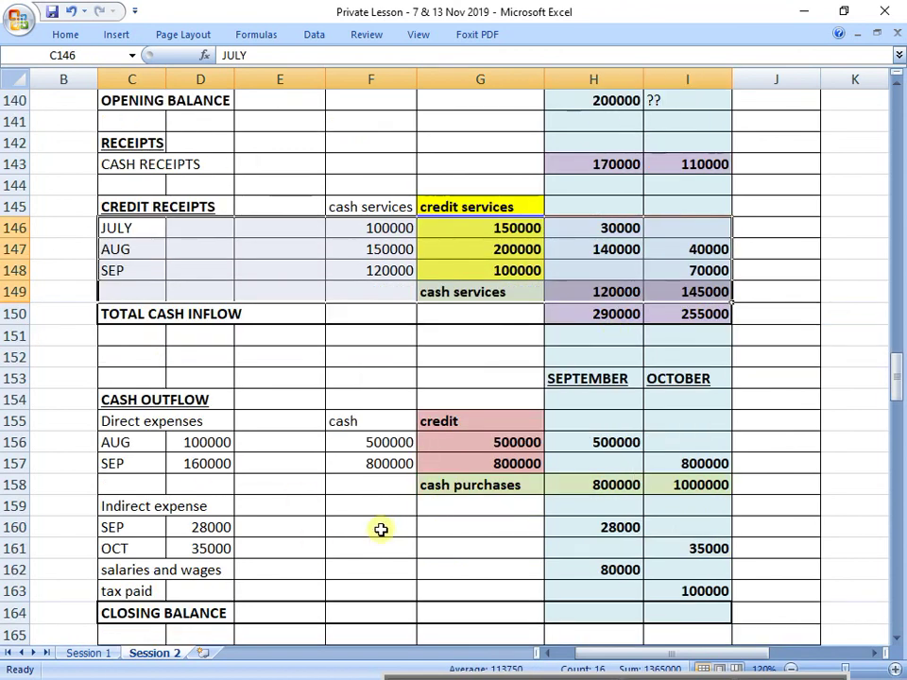
drag(629, 442, 707, 440)
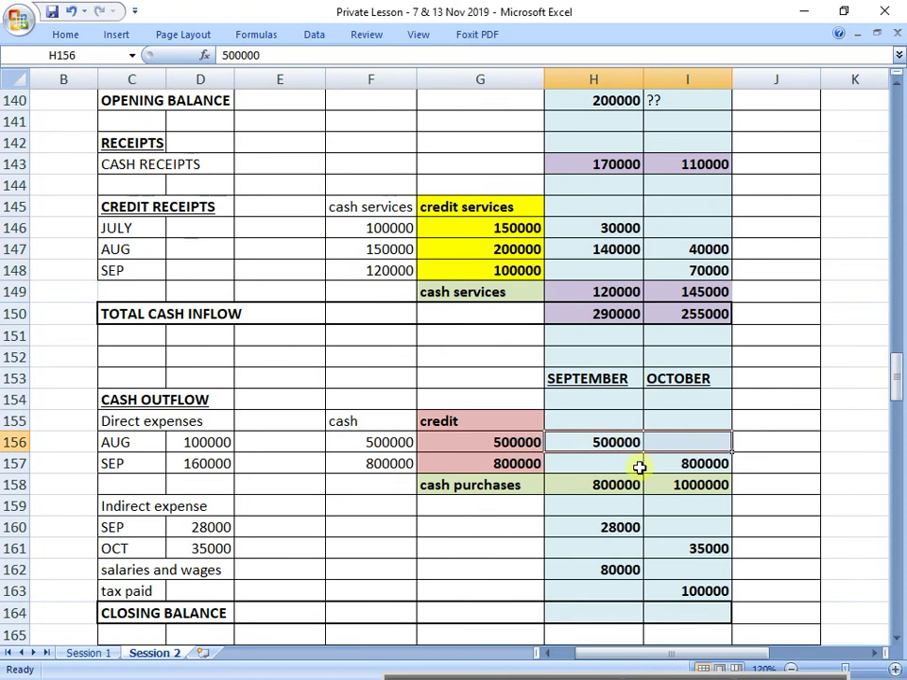
click(639, 466)
drag(631, 527, 710, 525)
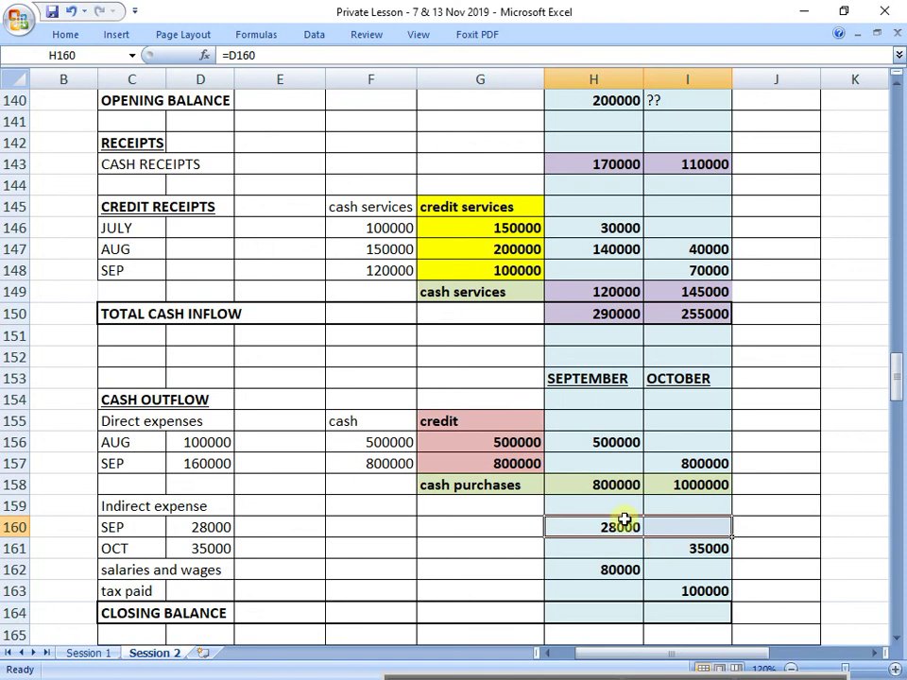
drag(631, 442, 721, 456)
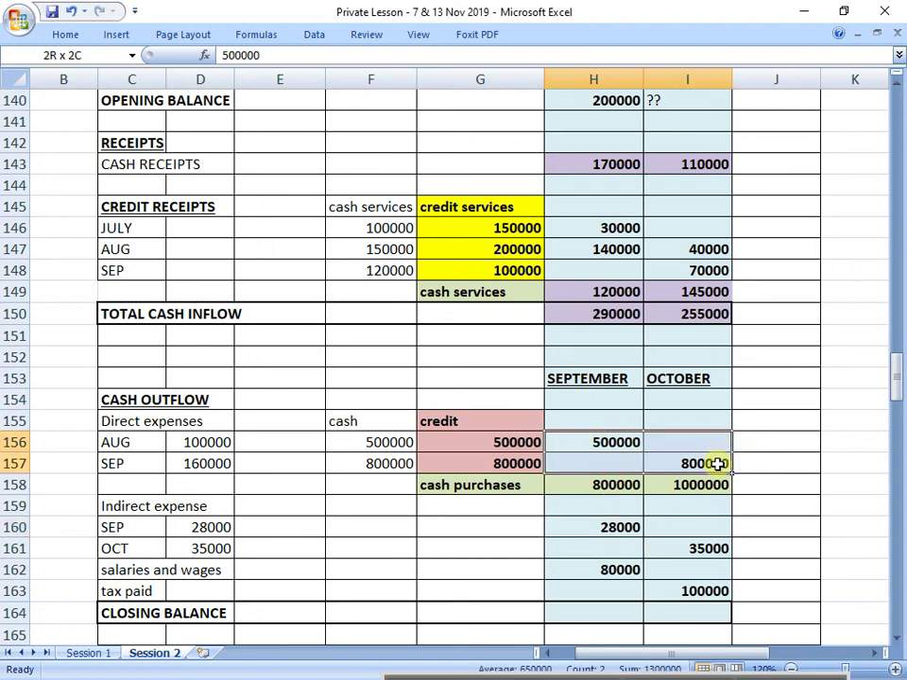
drag(142, 422, 665, 467)
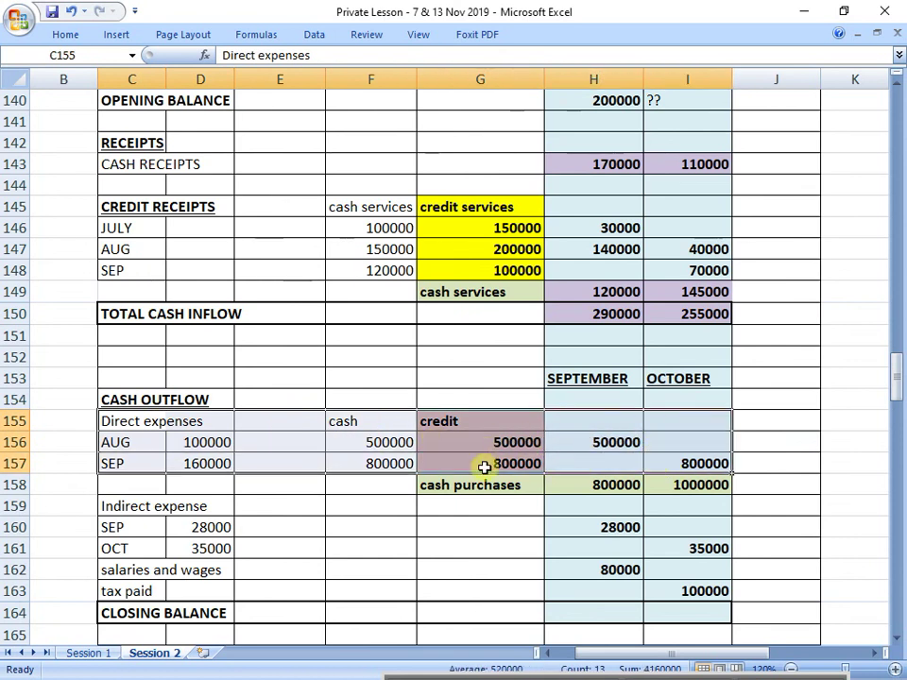
drag(141, 507, 722, 559)
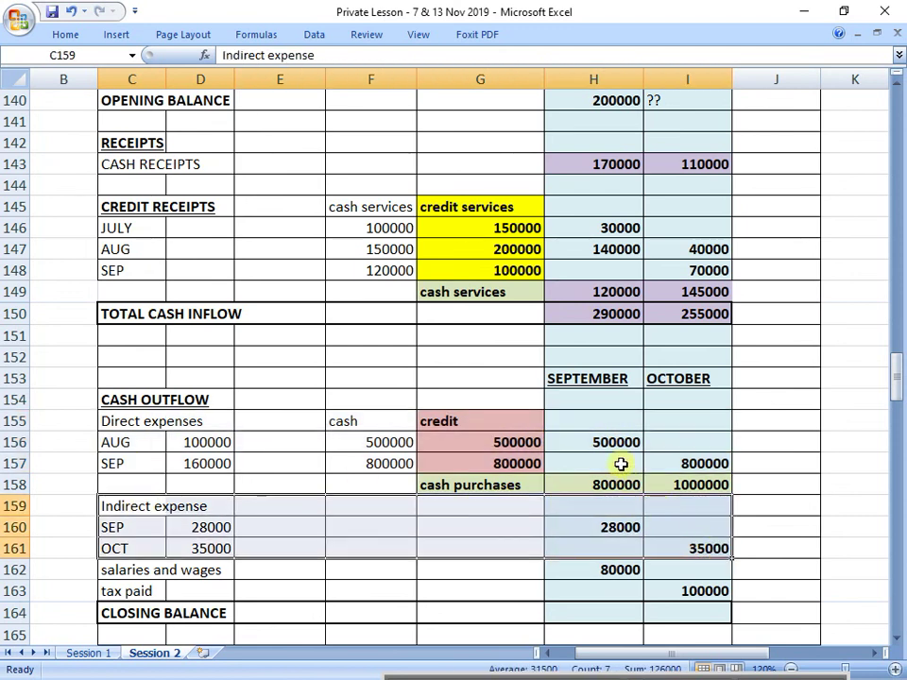
drag(616, 443, 667, 449)
drag(614, 485, 686, 485)
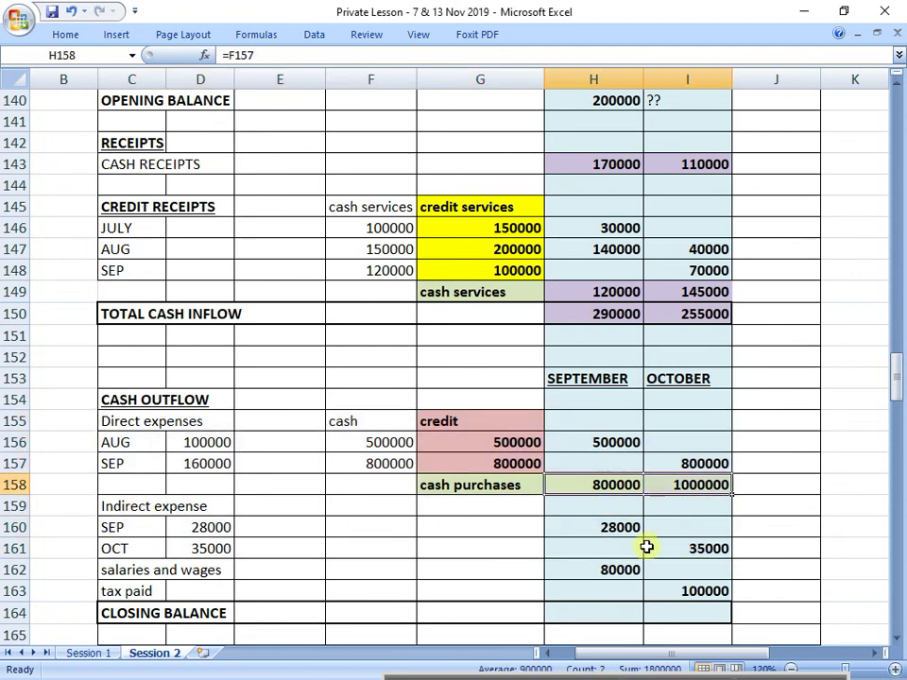
click(621, 569)
click(632, 585)
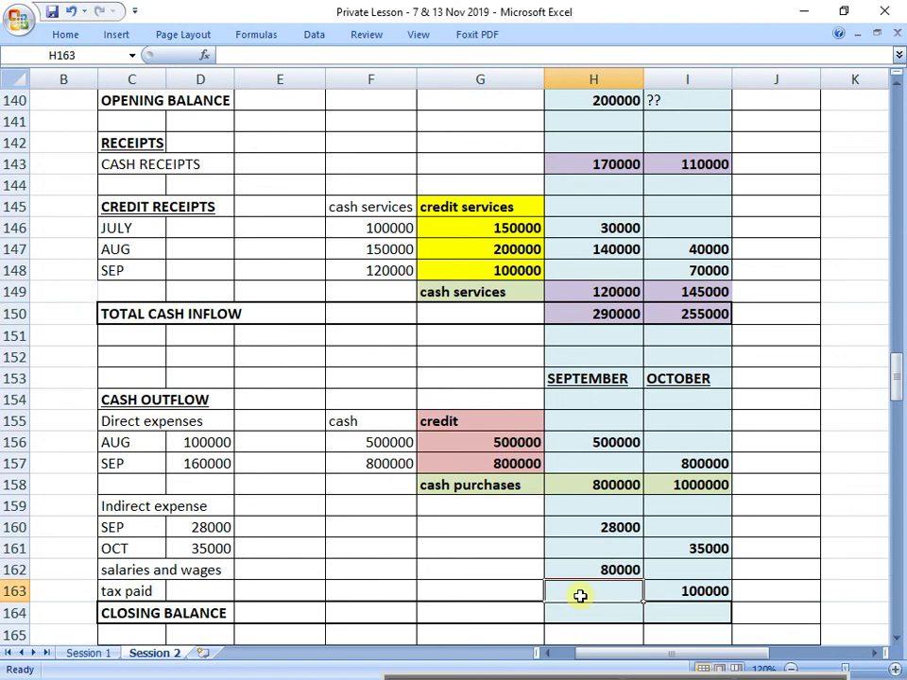
scroll(615, 341, up, 13)
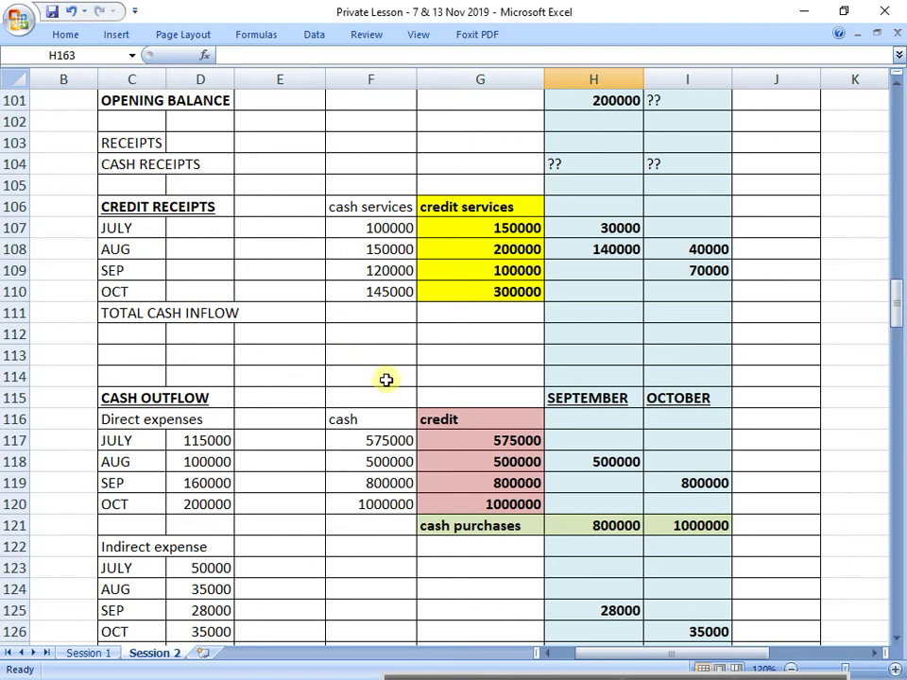
scroll(386, 380, down, 12)
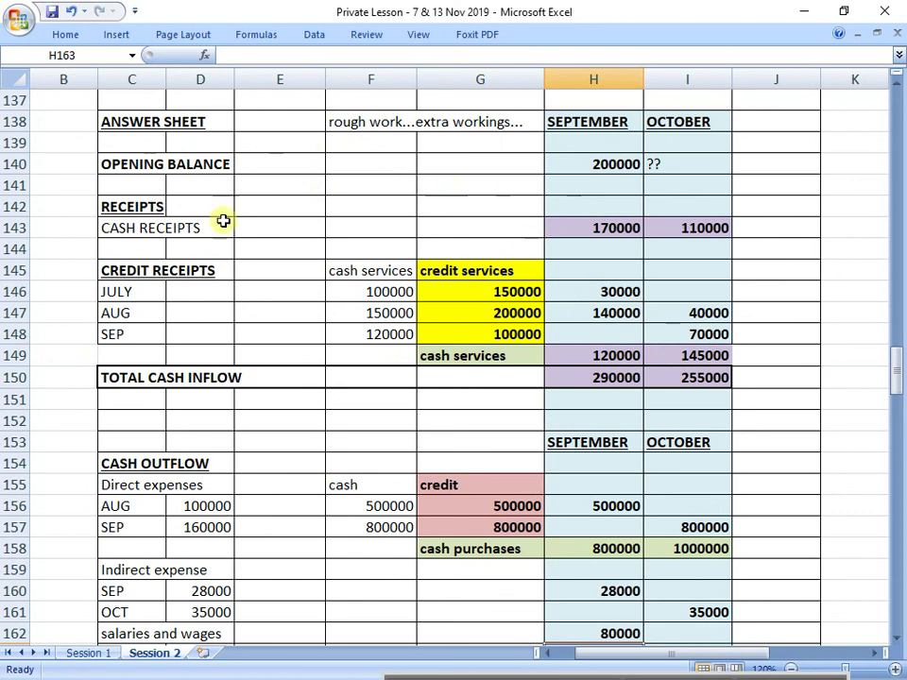
Fill the whole receipts section, C142:I150, with light green.
drag(150, 209, 696, 377)
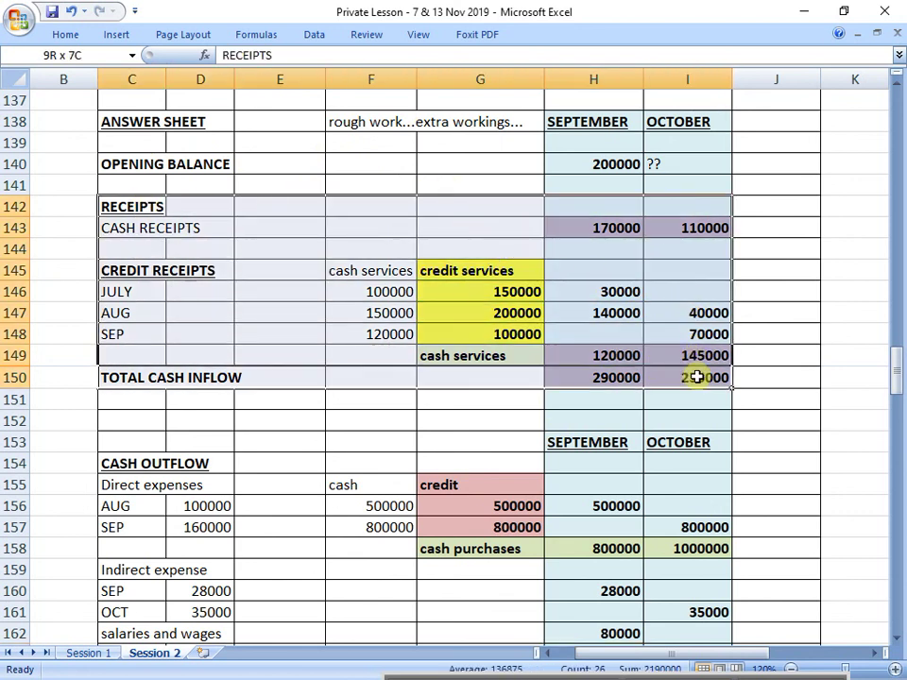
click(66, 35)
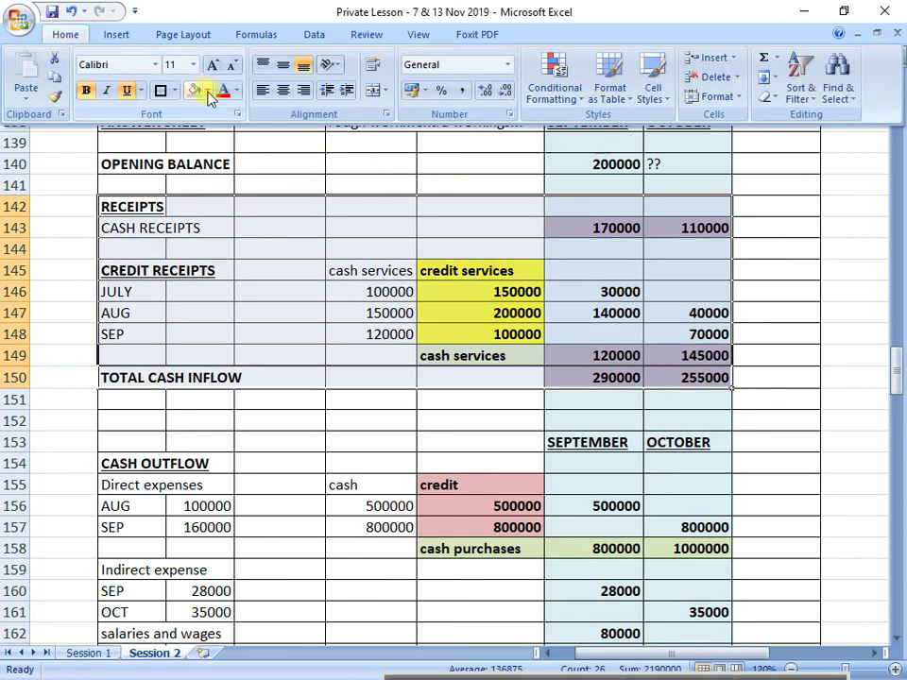
click(208, 92)
click(281, 158)
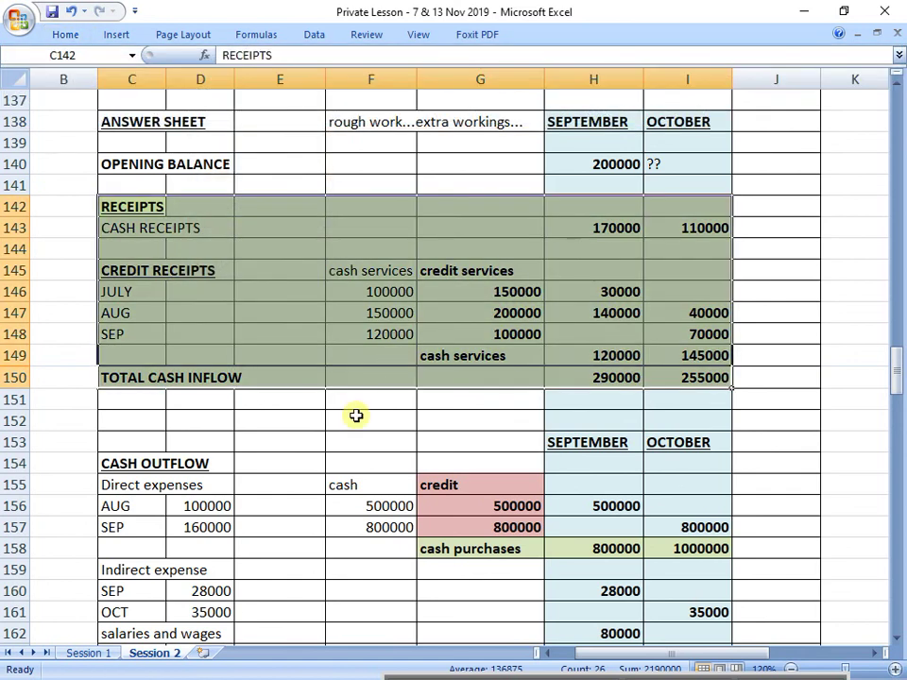
click(353, 426)
Fill the cash outflow section, C154:I163, with light red.
scroll(355, 428, down, 1)
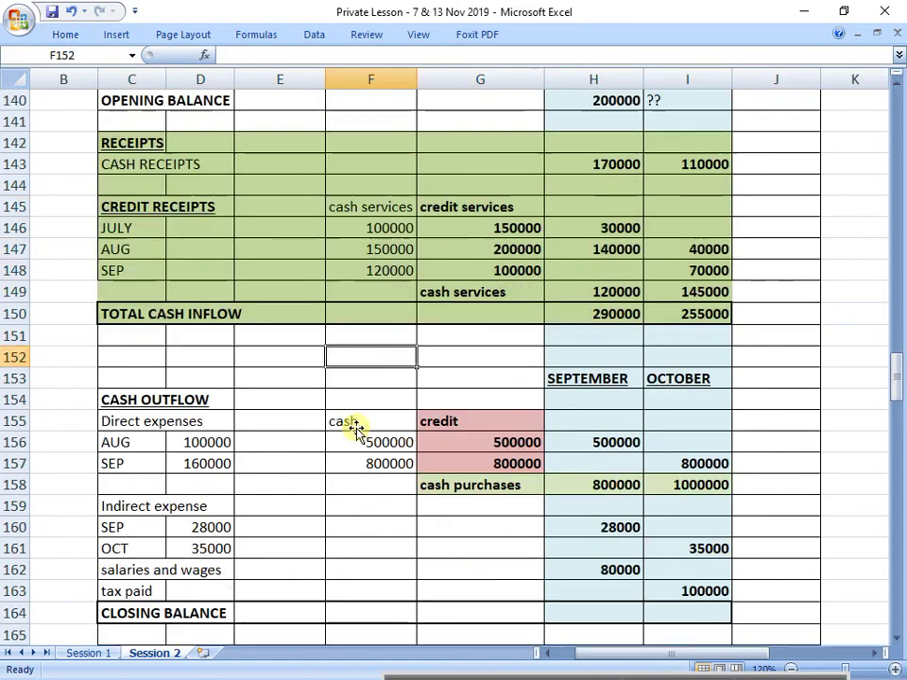
click(135, 402)
drag(135, 403, 699, 590)
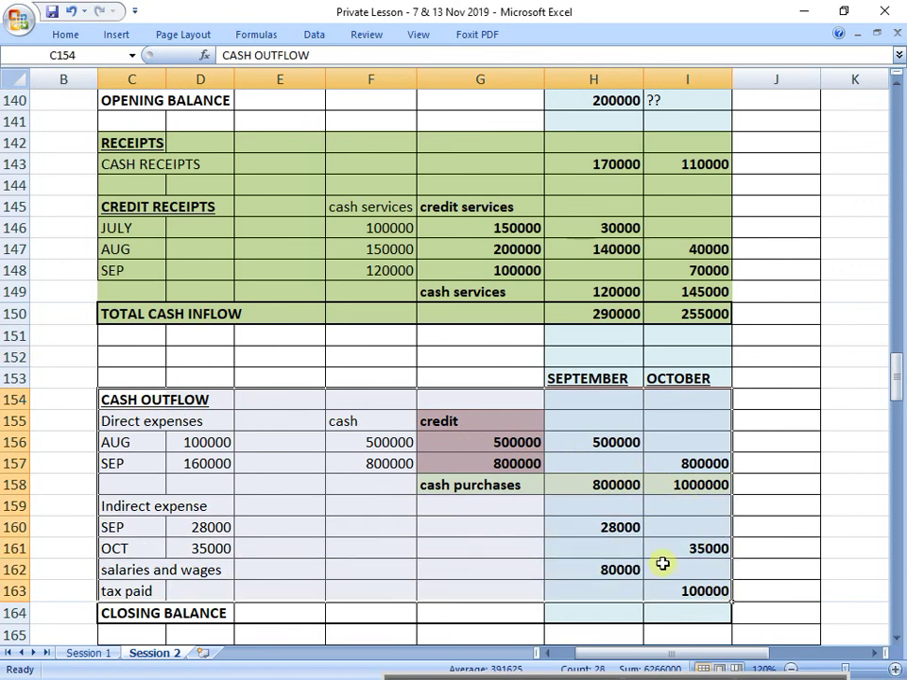
click(65, 34)
click(206, 91)
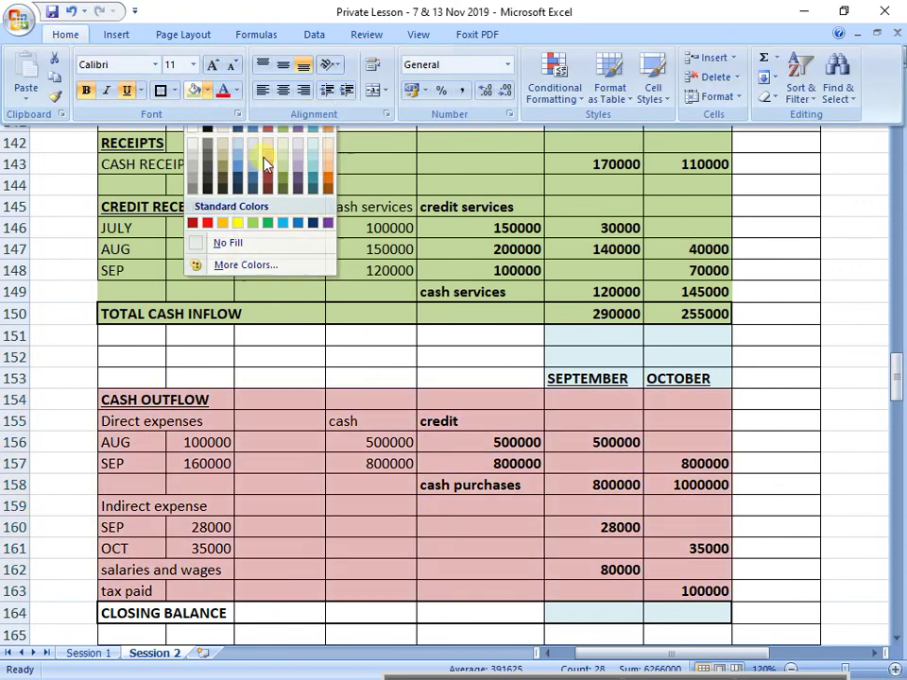
click(266, 153)
click(614, 502)
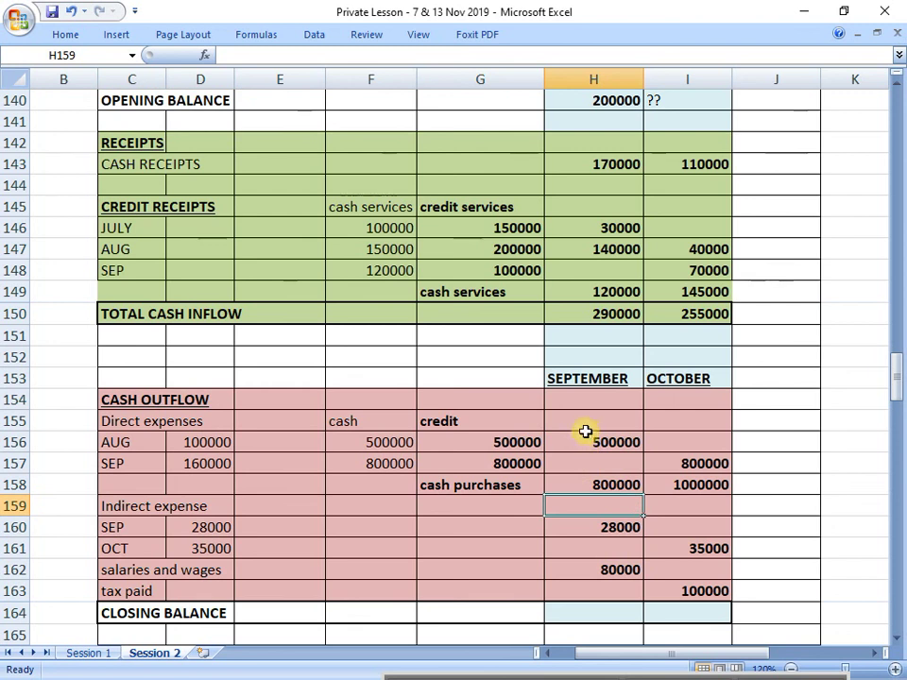
Put a thick box border around the CASH OUTFLOW heading row, C154:I154.
drag(599, 413, 698, 586)
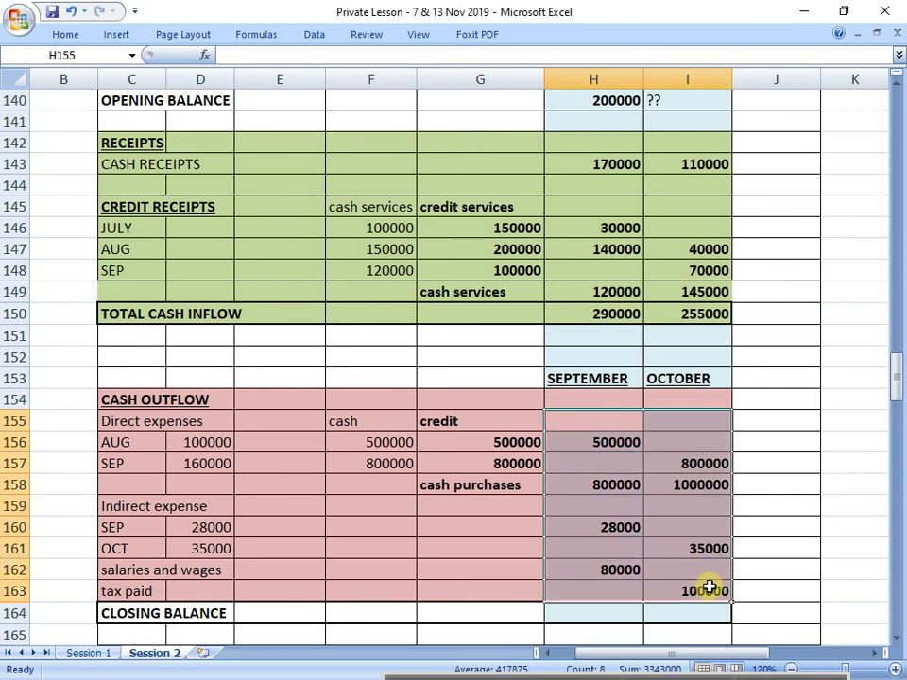
drag(132, 400, 424, 403)
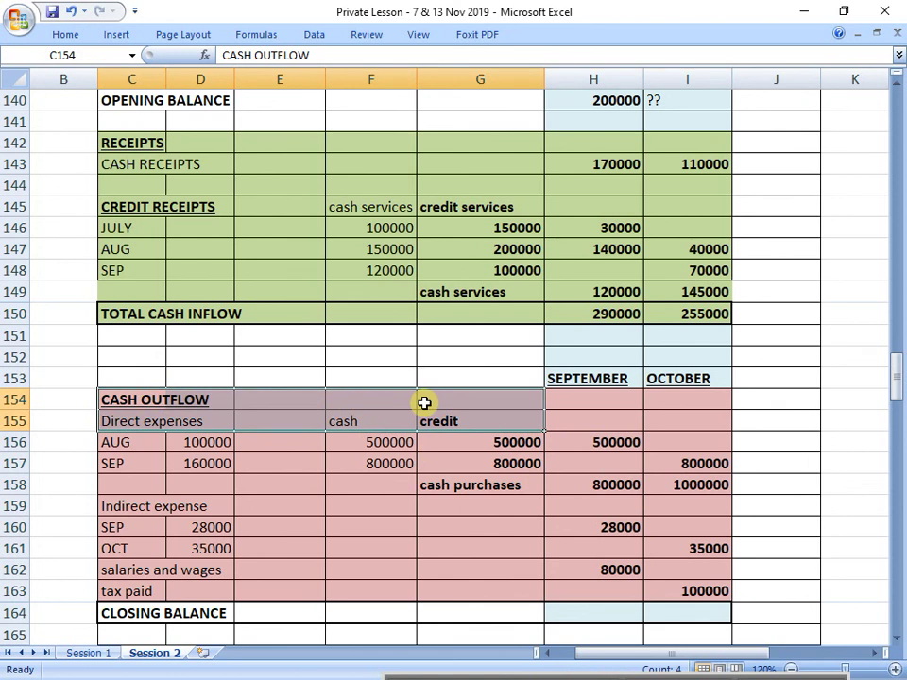
click(302, 506)
click(135, 403)
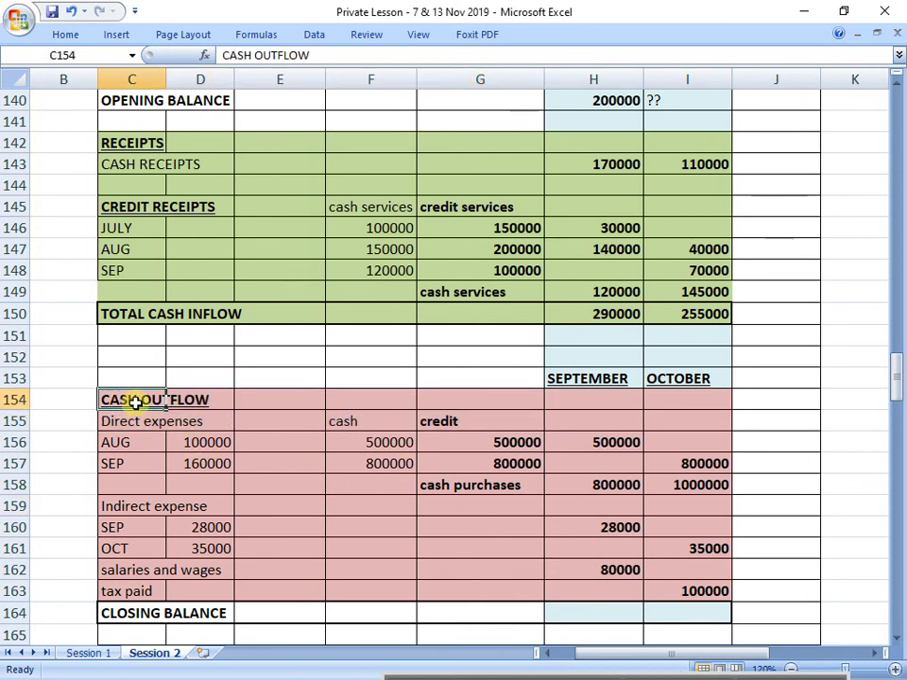
drag(135, 403, 699, 399)
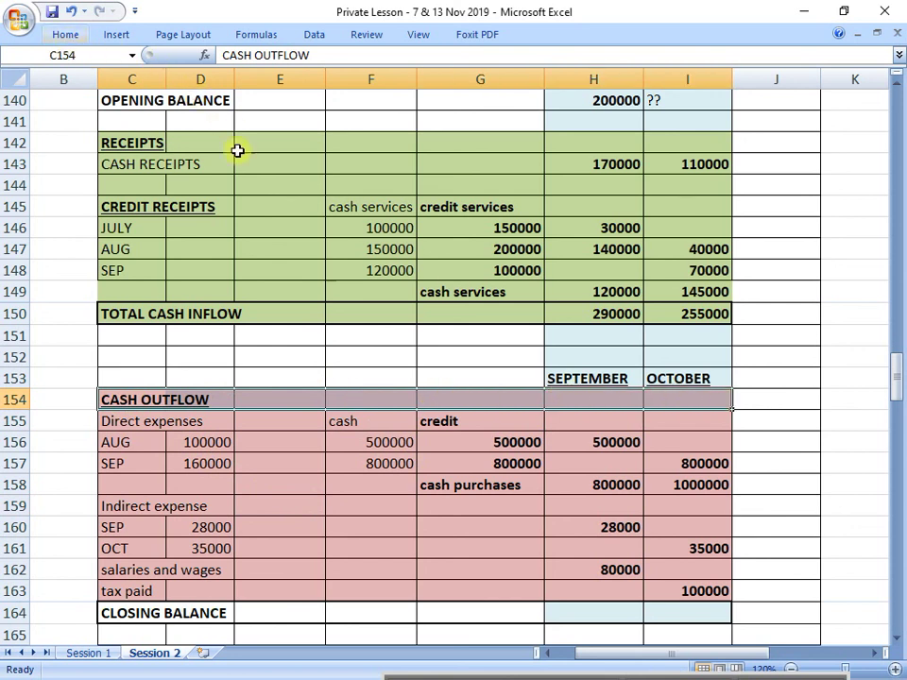
click(74, 40)
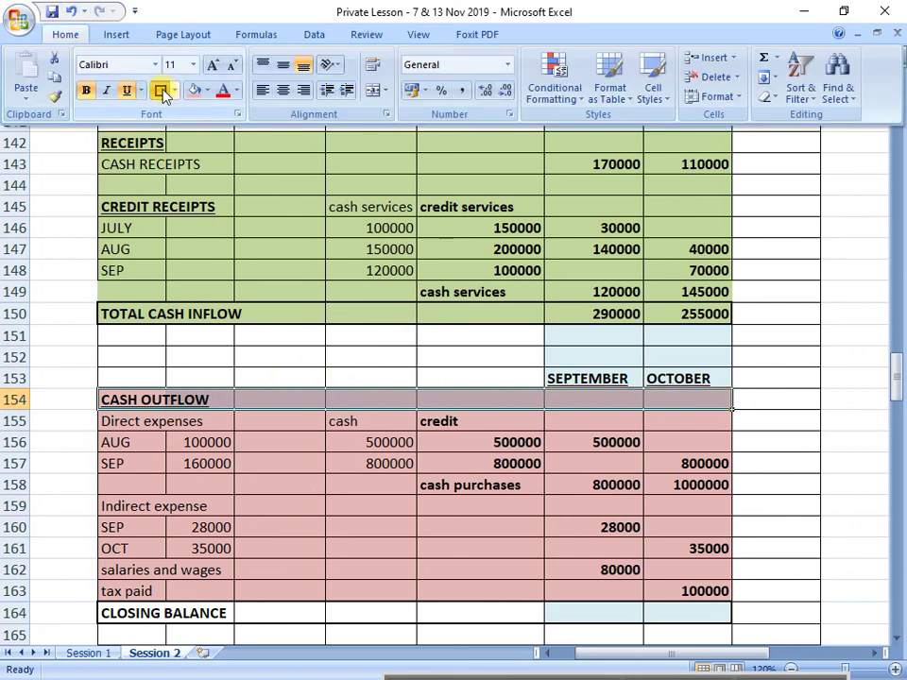
click(161, 91)
click(480, 529)
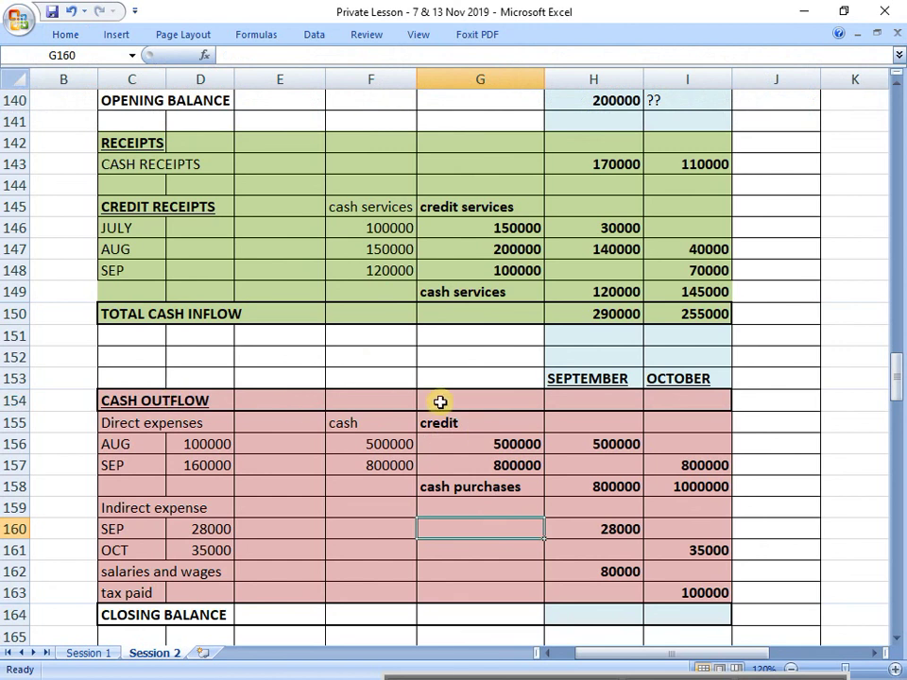
Total the September cash outflow in H154 by summing H155:H163.
click(606, 408)
text(=)
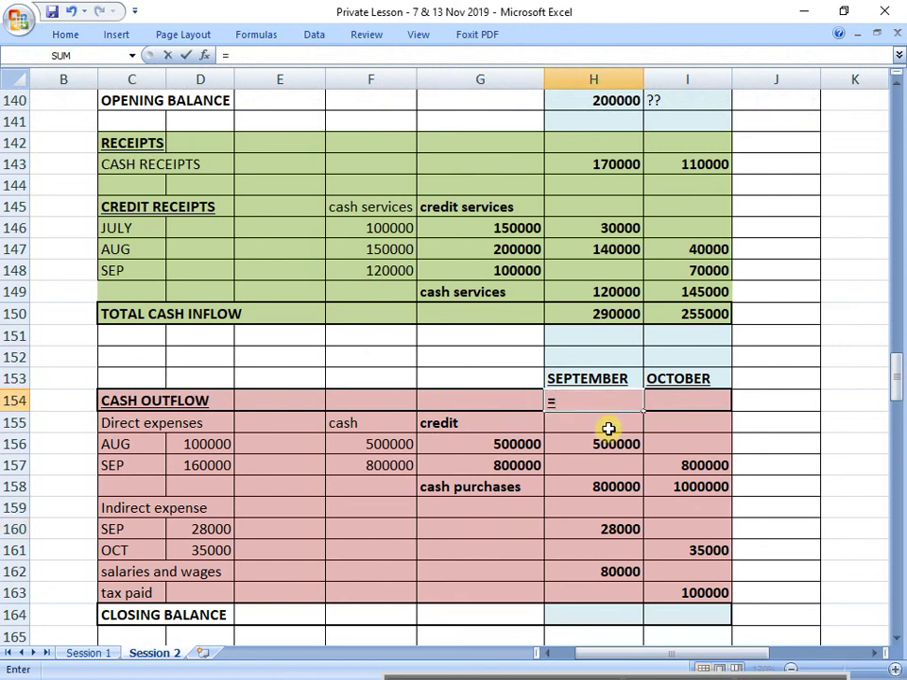
text(sum()
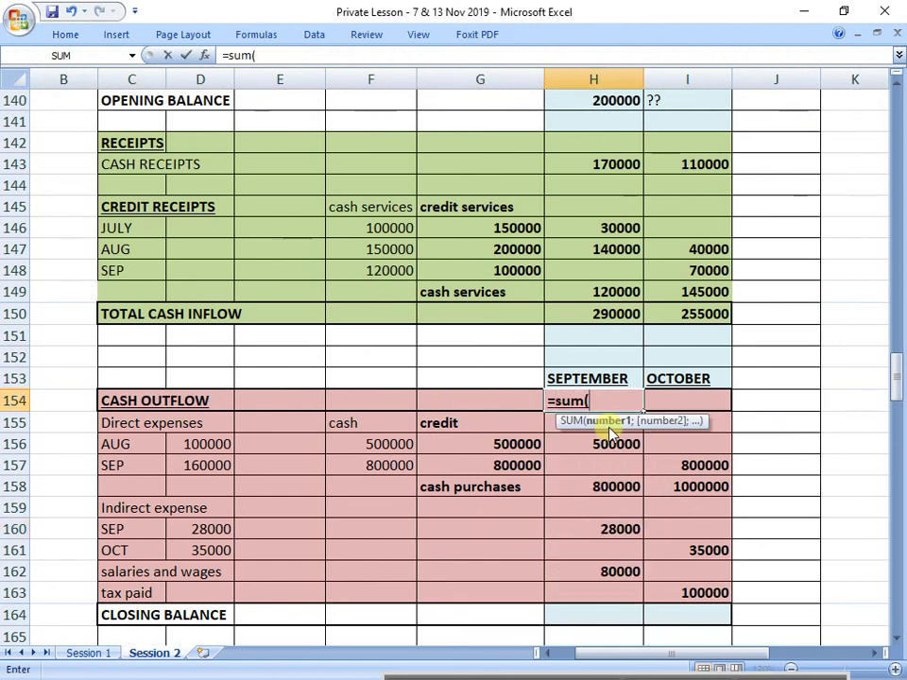
drag(608, 429, 608, 427)
key(shift+Down)
key(shift+Down)
key(shift+Down)
key(shift+Down)
key(shift+Down)
key(shift+Down)
key(shift+Down)
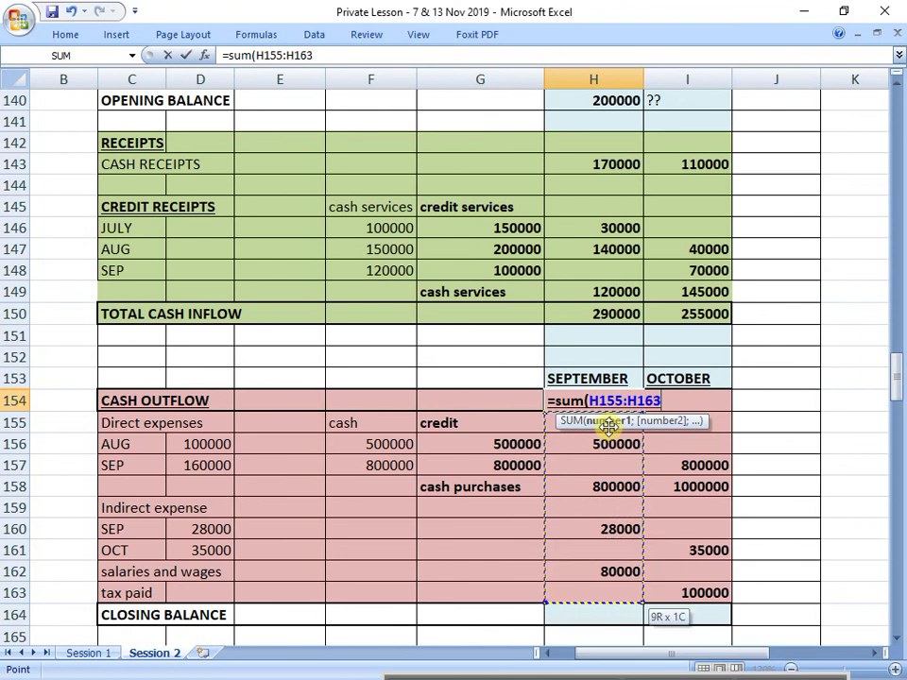
key(Return)
Total the October cash outflow in I154 by summing I155:I163.
key(Up)
key(Right)
text(=sum()
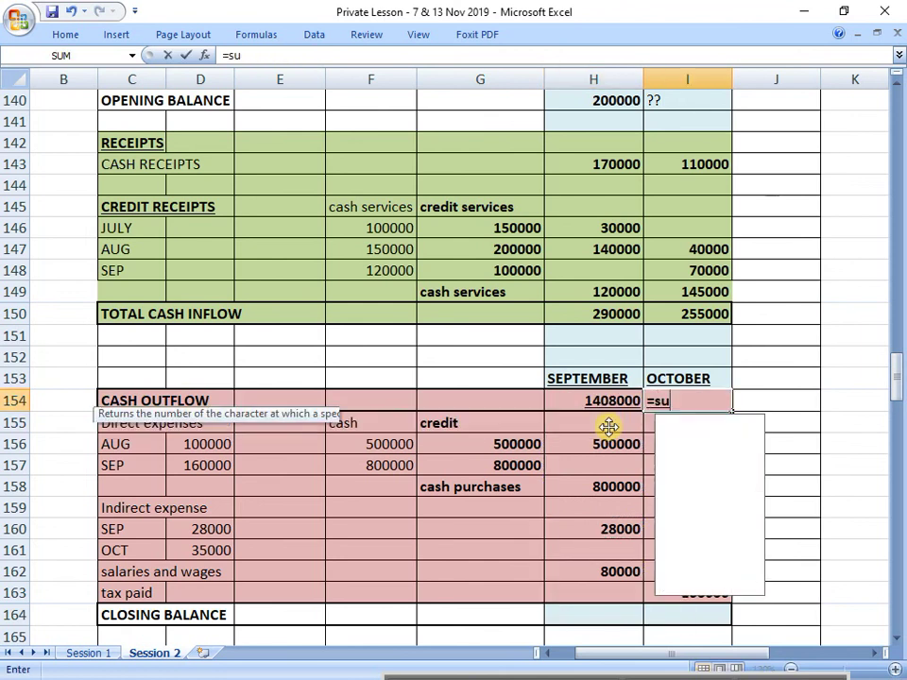
key(Down)
key(shift+Down)
key(shift+Down)
key(shift+Down)
key(shift+Down)
key(shift+Down)
key(shift+Down)
key(shift+Down)
key(shift+Down)
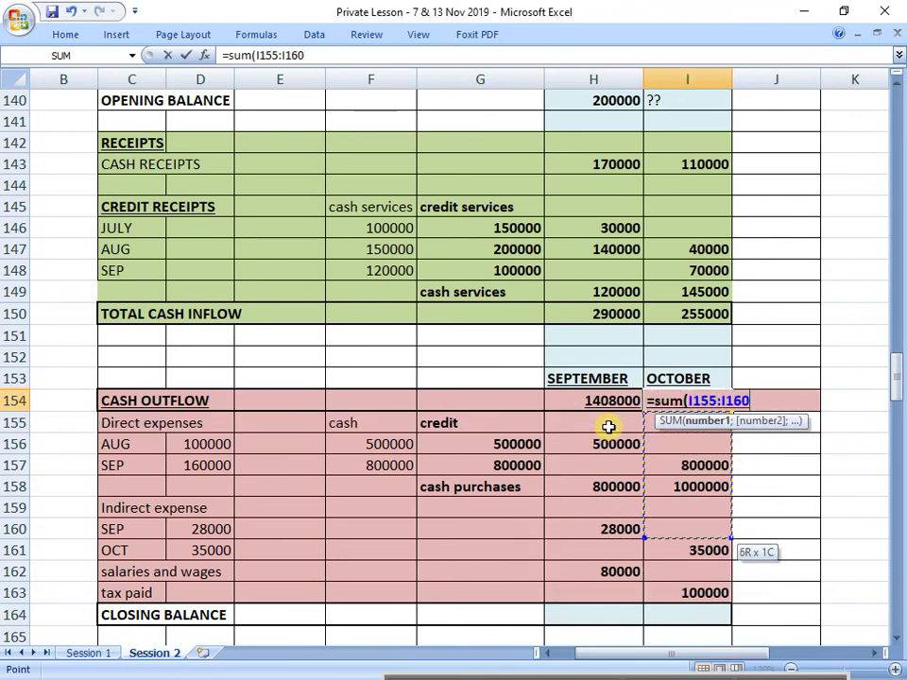
key(Return)
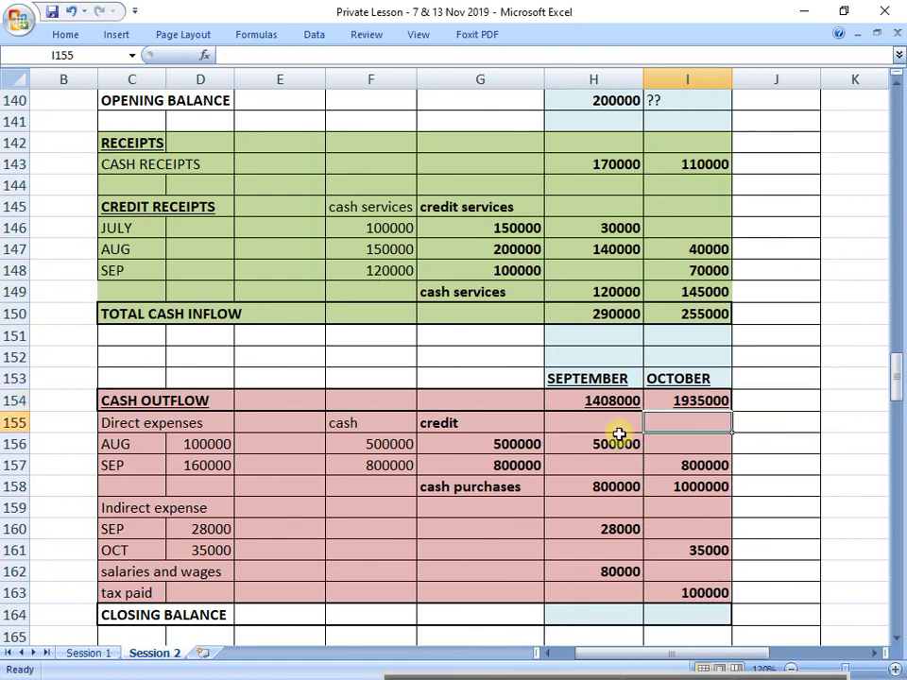
Fill the TOTAL CASH INFLOW row, C150:I150, and the CASH OUTFLOW row, C154:I154, with yellow.
drag(126, 312, 690, 314)
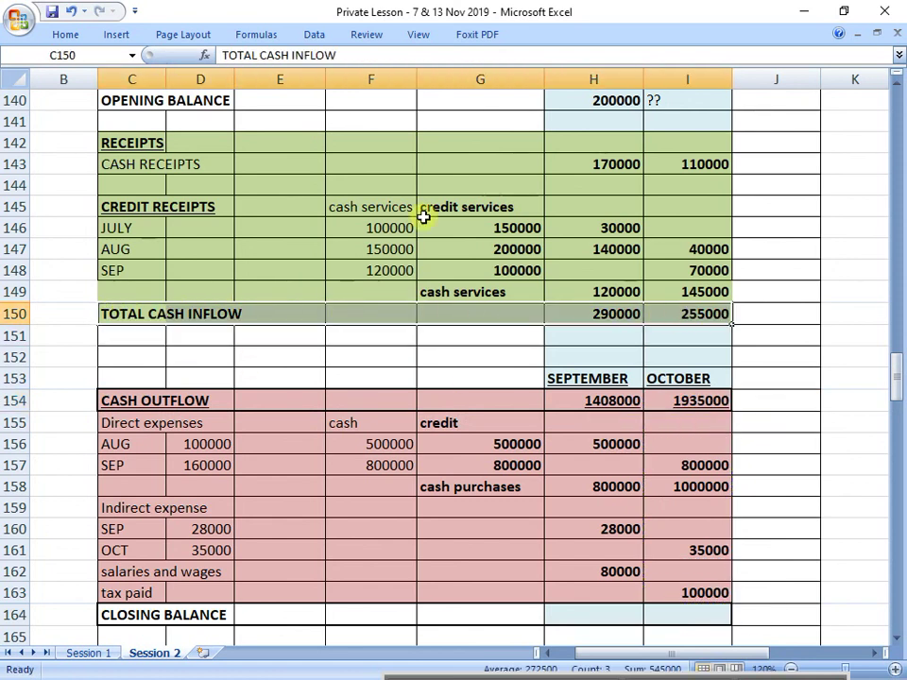
click(65, 34)
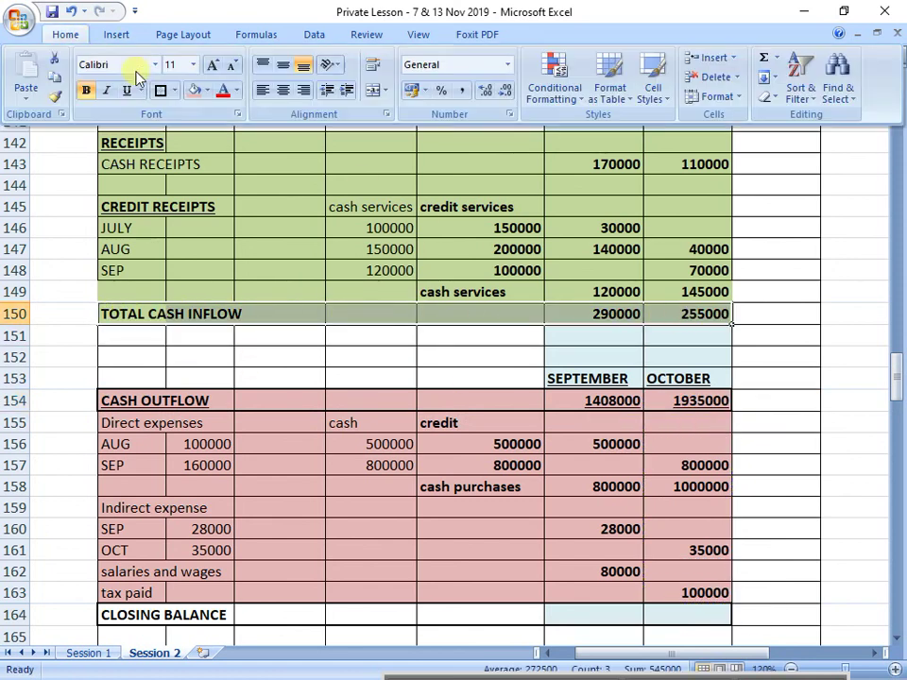
click(211, 93)
click(236, 224)
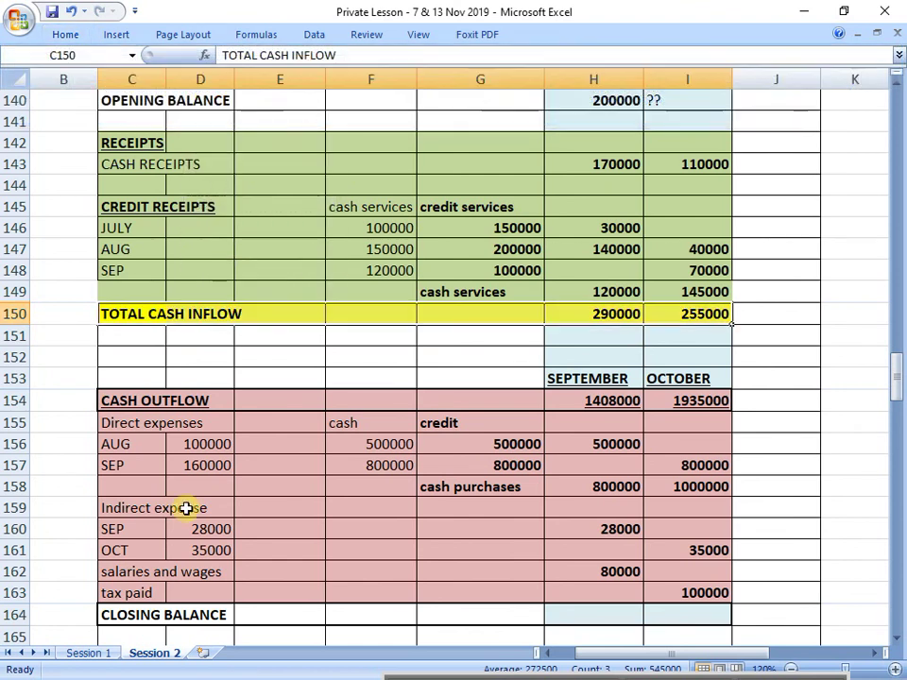
drag(125, 400, 699, 402)
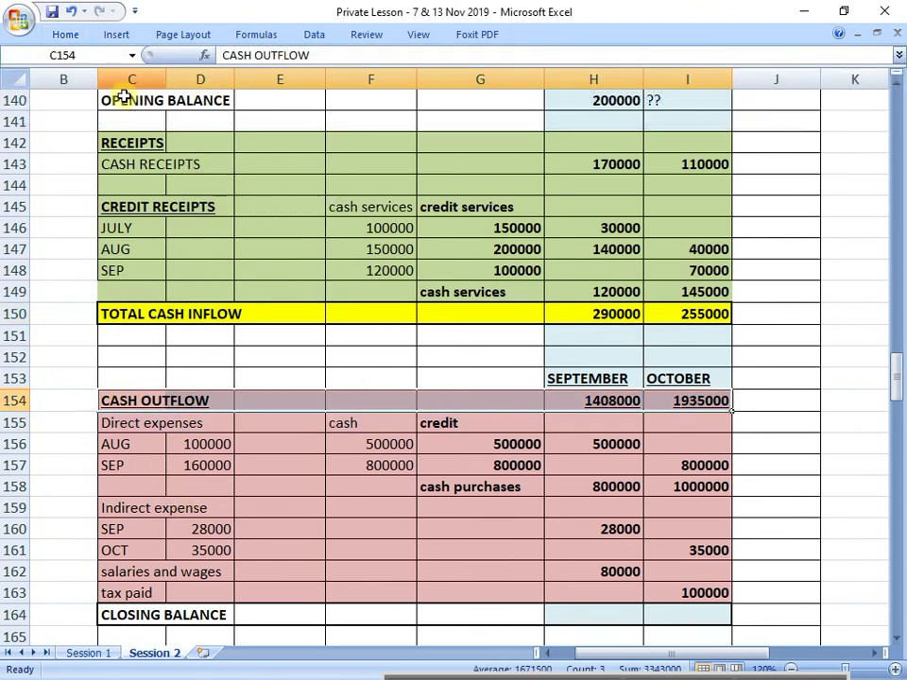
click(65, 34)
click(195, 92)
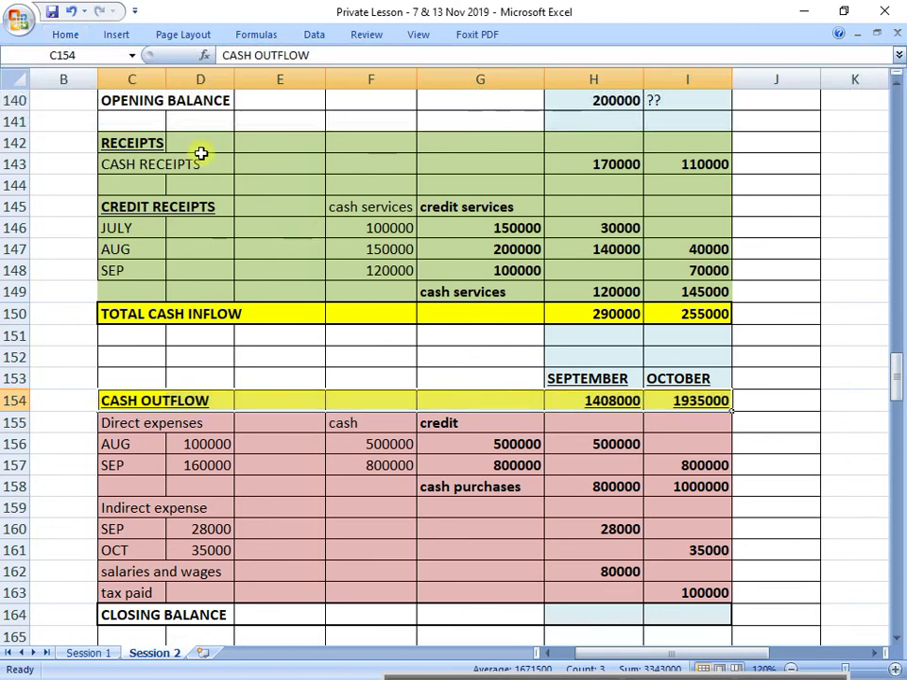
Fill the OPENING BALANCE row, C140:I140, and the CLOSING BALANCE row, C164:I164, with yellow.
drag(104, 101, 680, 103)
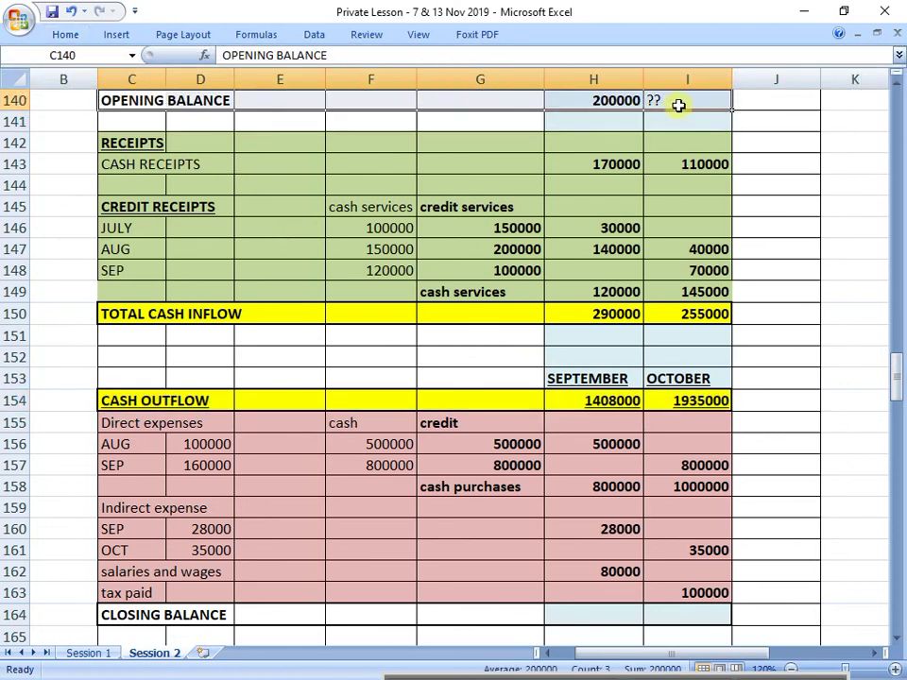
click(65, 34)
click(190, 90)
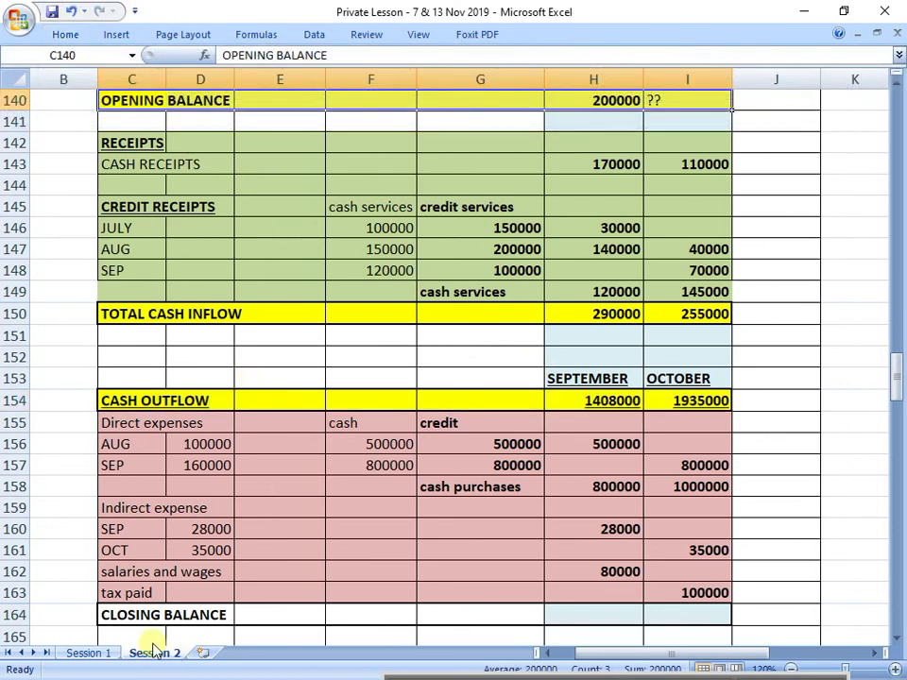
drag(142, 616, 662, 622)
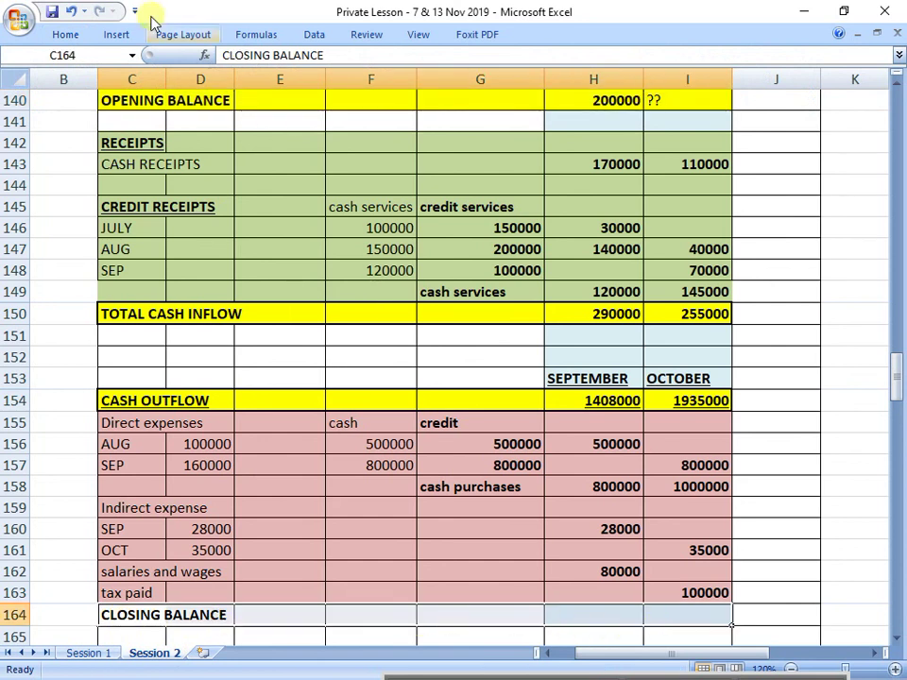
click(65, 34)
click(195, 90)
click(774, 400)
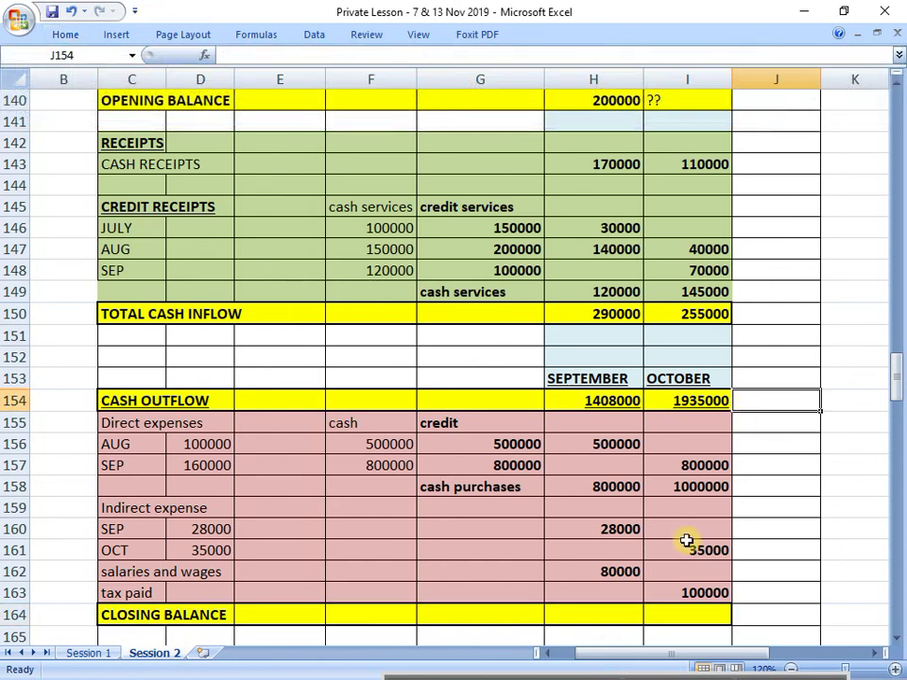
Calculate the September closing balance in H164 with the formula =H140+H150-H154 and make it bold.
click(598, 100)
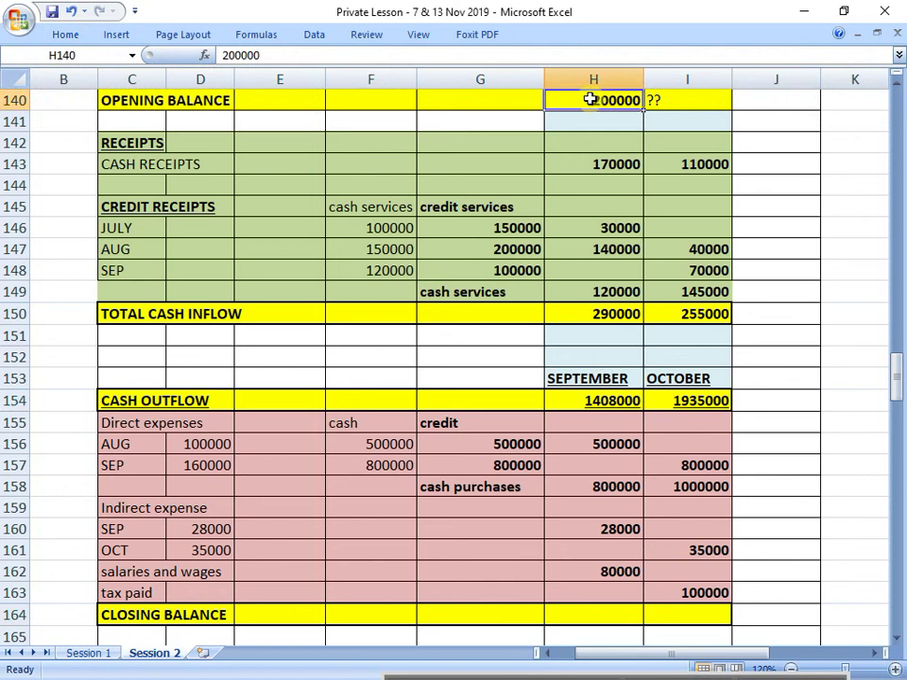
click(593, 314)
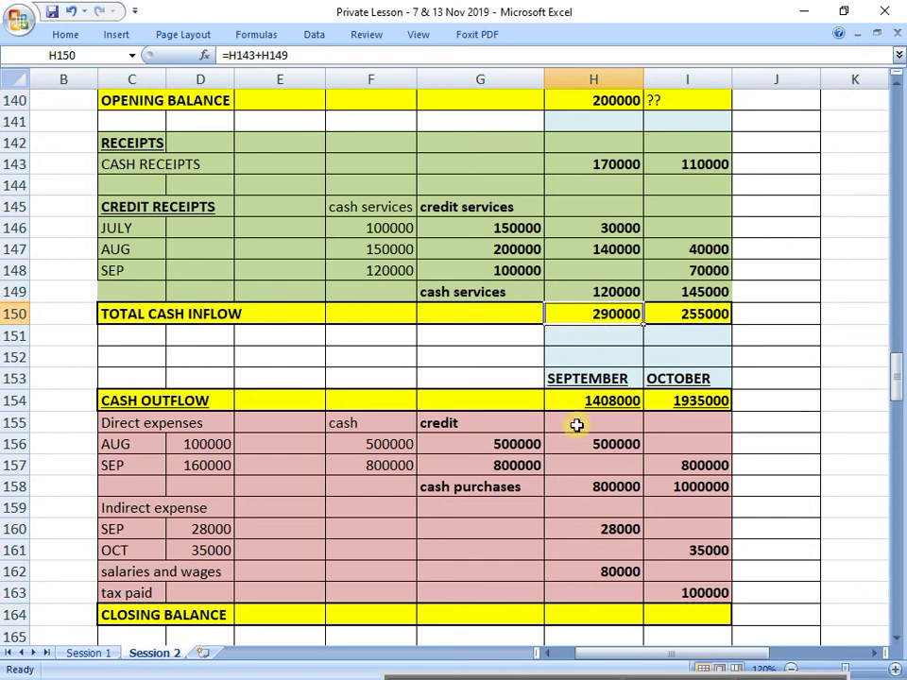
drag(104, 400, 681, 400)
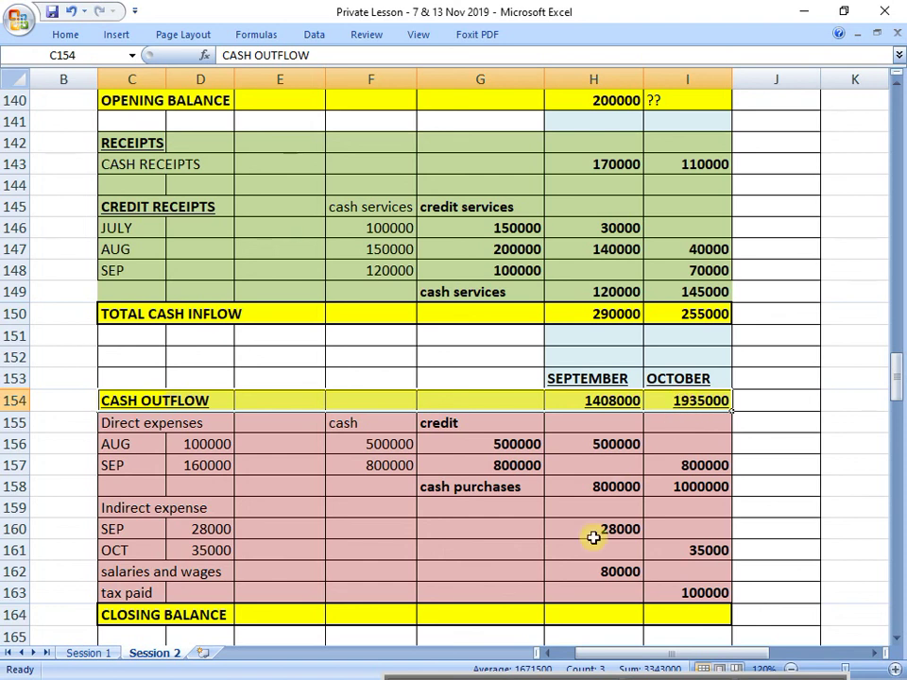
click(596, 612)
text(=)
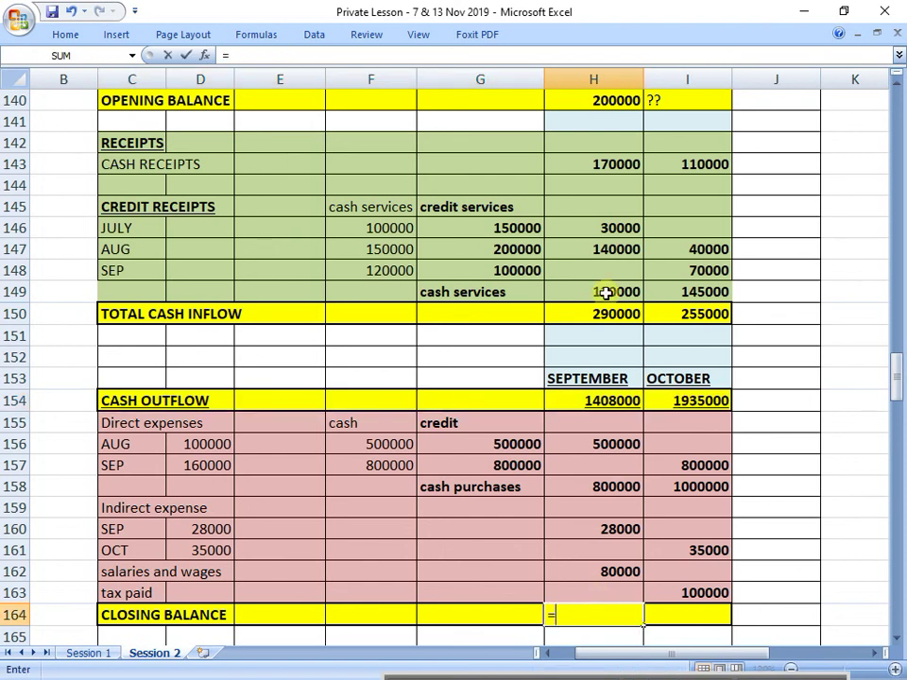
click(602, 104)
text(+)
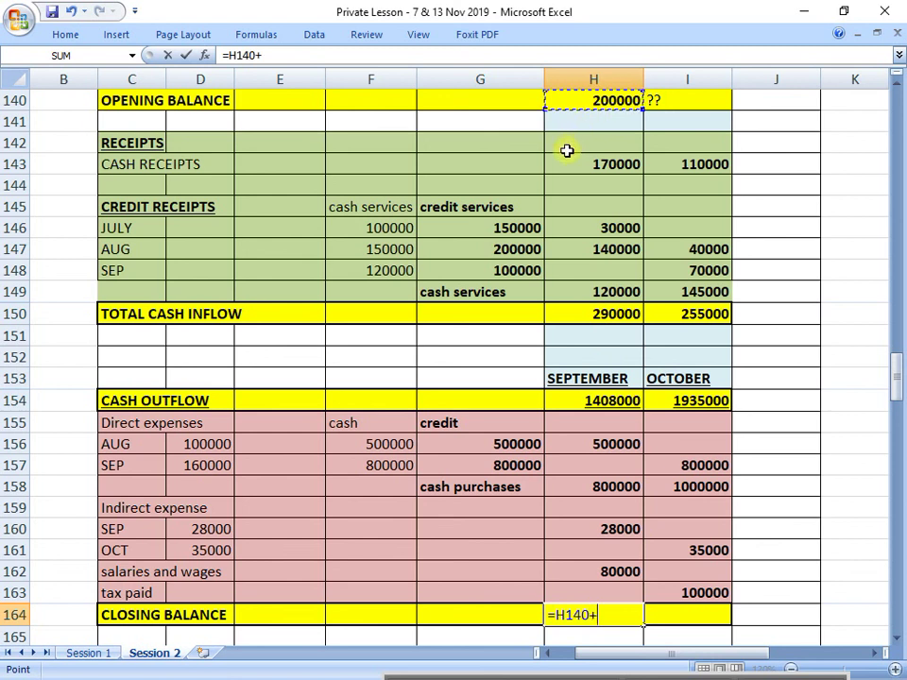
click(625, 317)
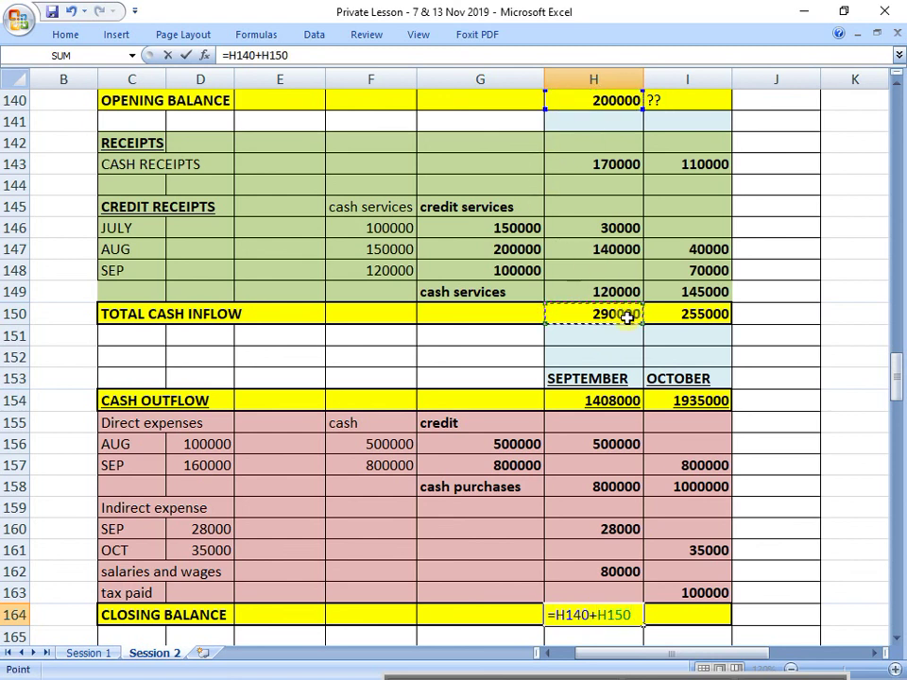
text(-)
click(591, 391)
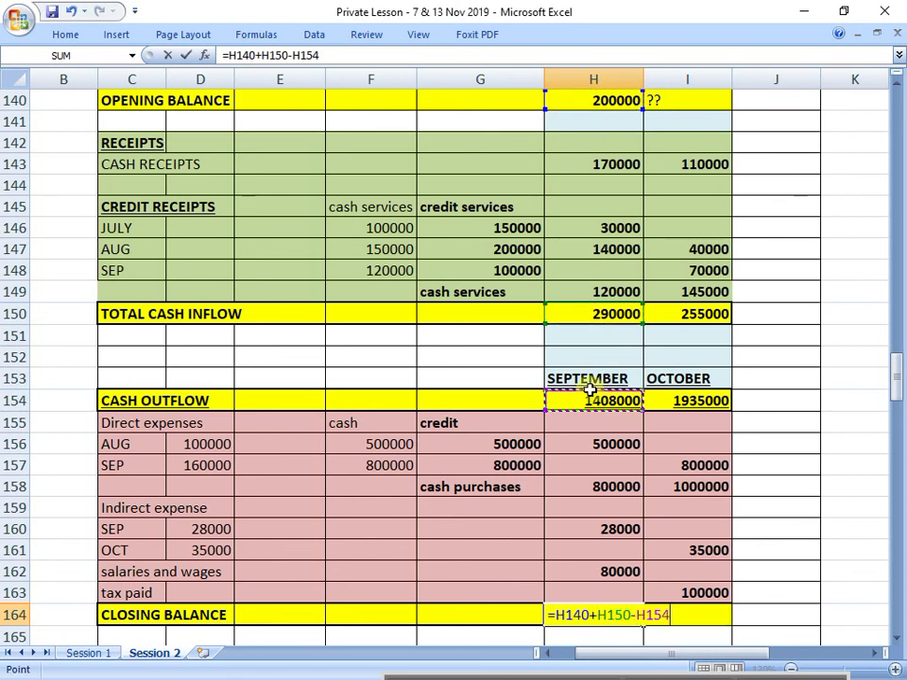
key(Return)
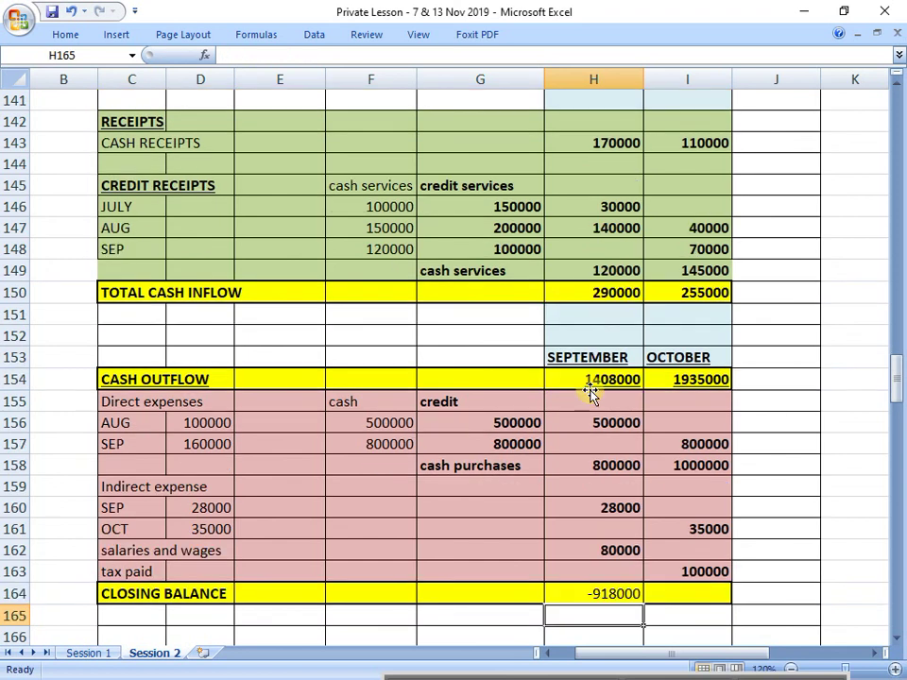
click(627, 595)
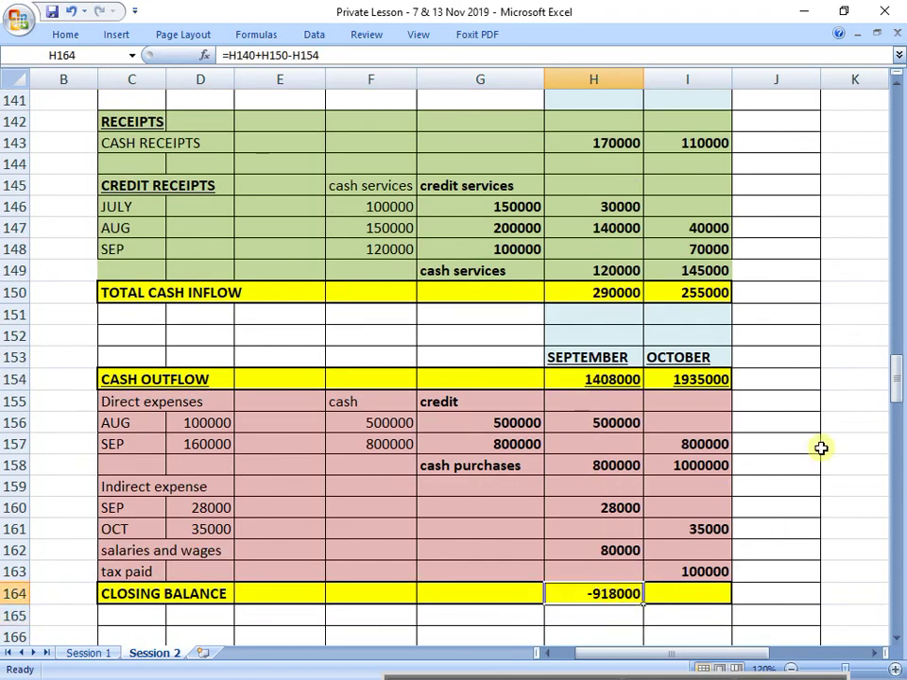
Replace the ?? in the October opening balance, I140, with the formula =H164 and make it bold.
click(897, 81)
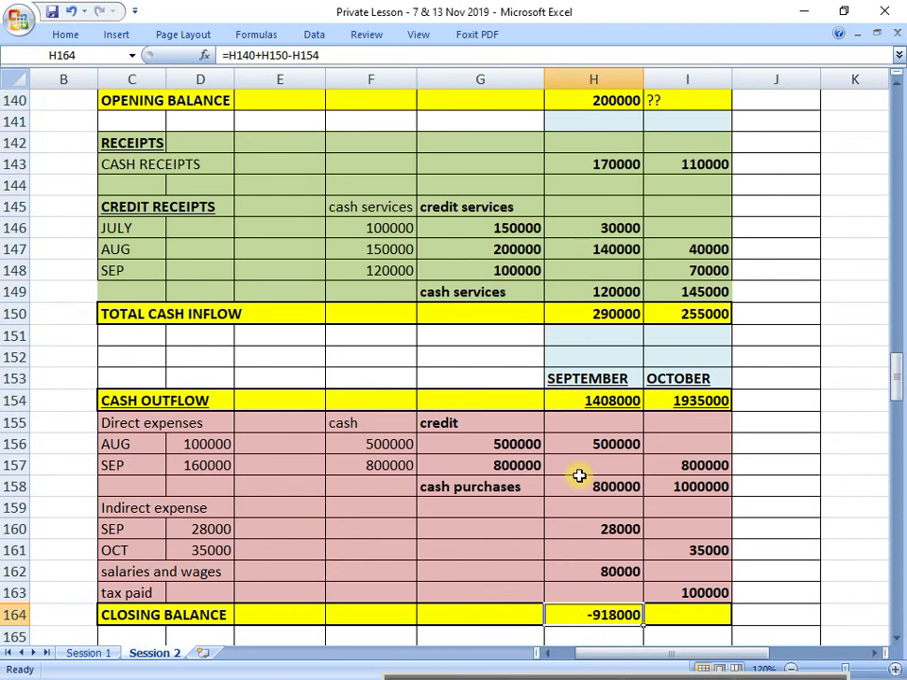
click(691, 105)
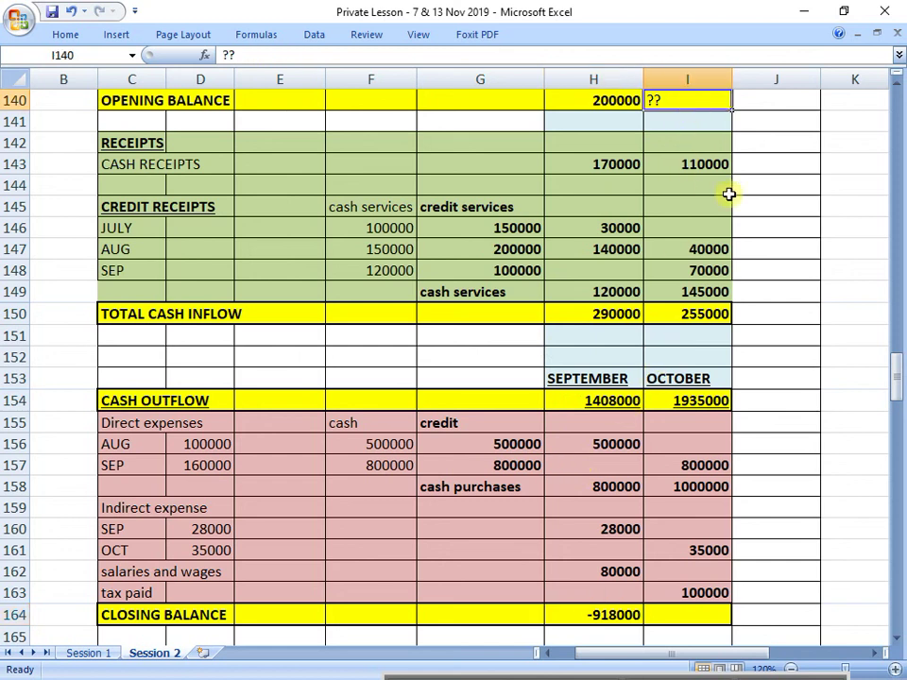
text(=)
click(616, 614)
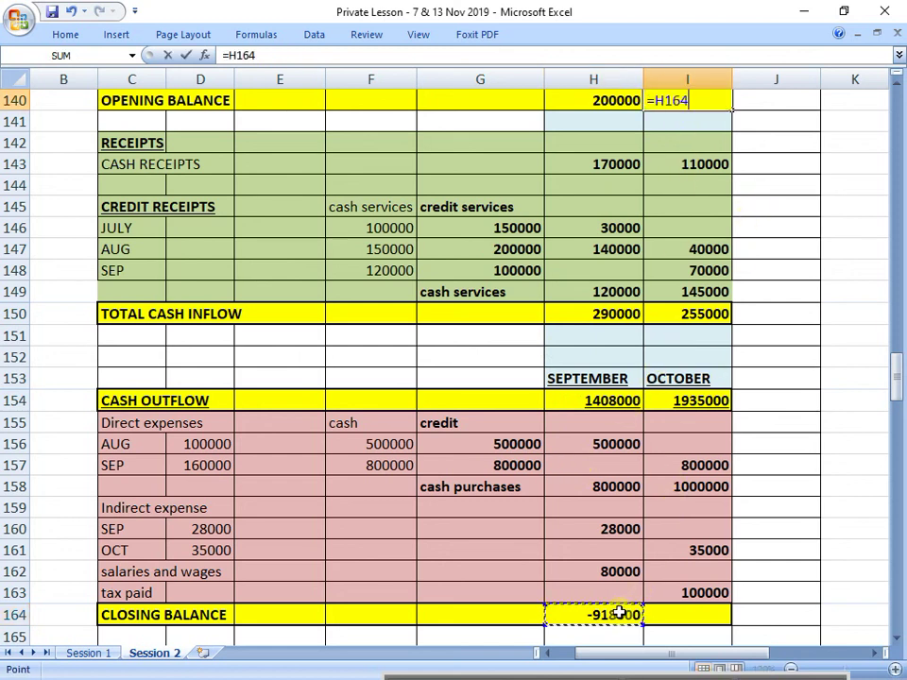
key(Return)
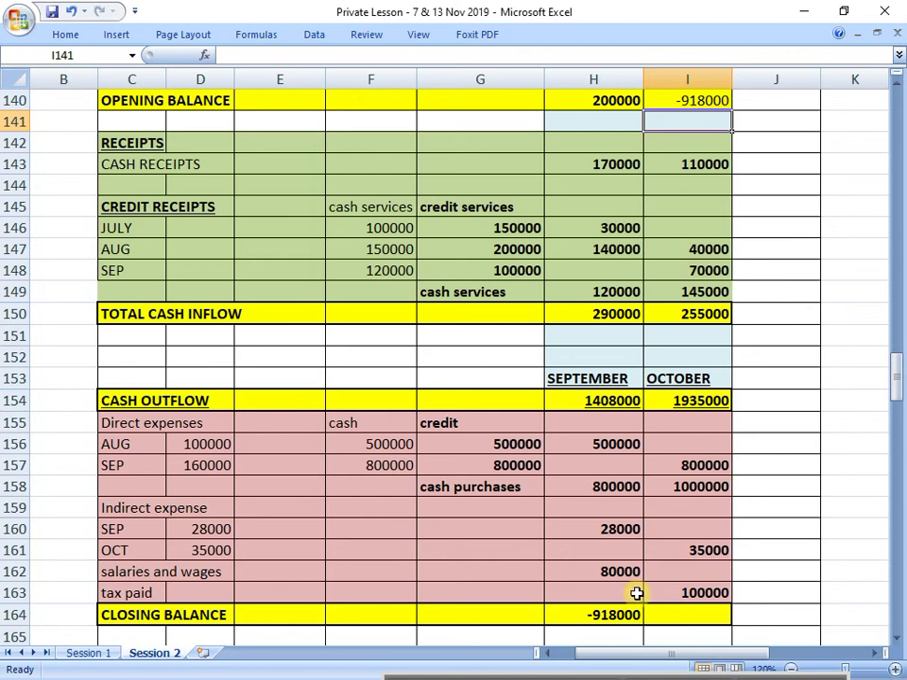
click(695, 99)
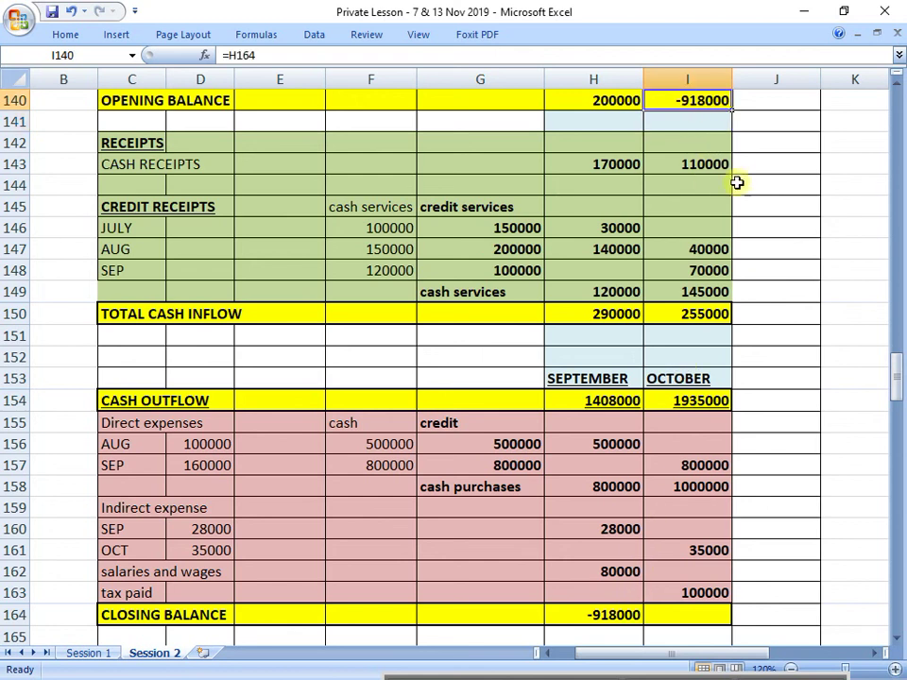
Calculate the October closing balance in I164 with the formula =I140+I150-I154 and make it bold.
click(691, 615)
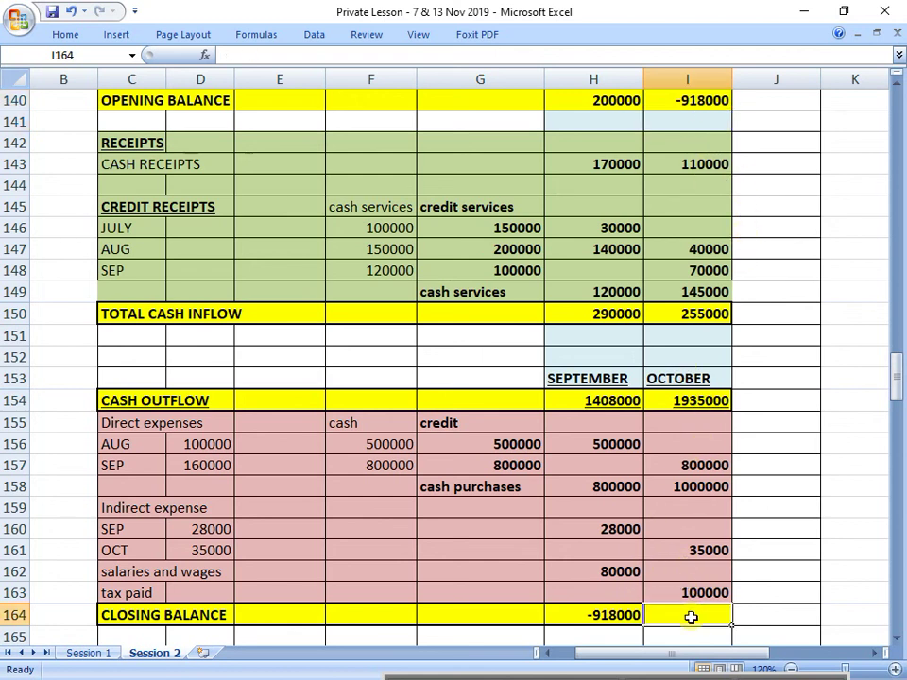
text(=)
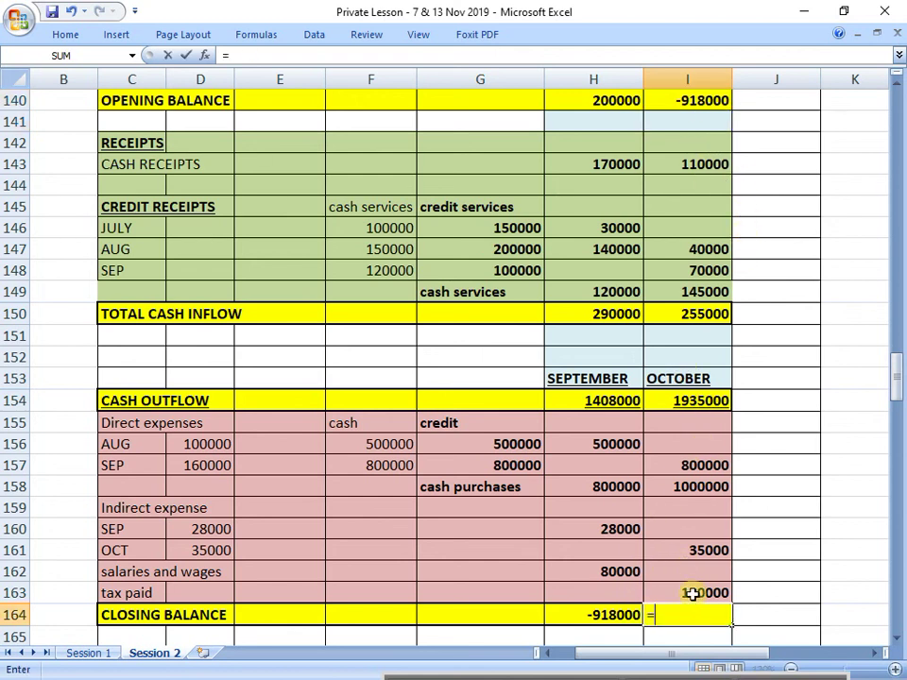
click(690, 96)
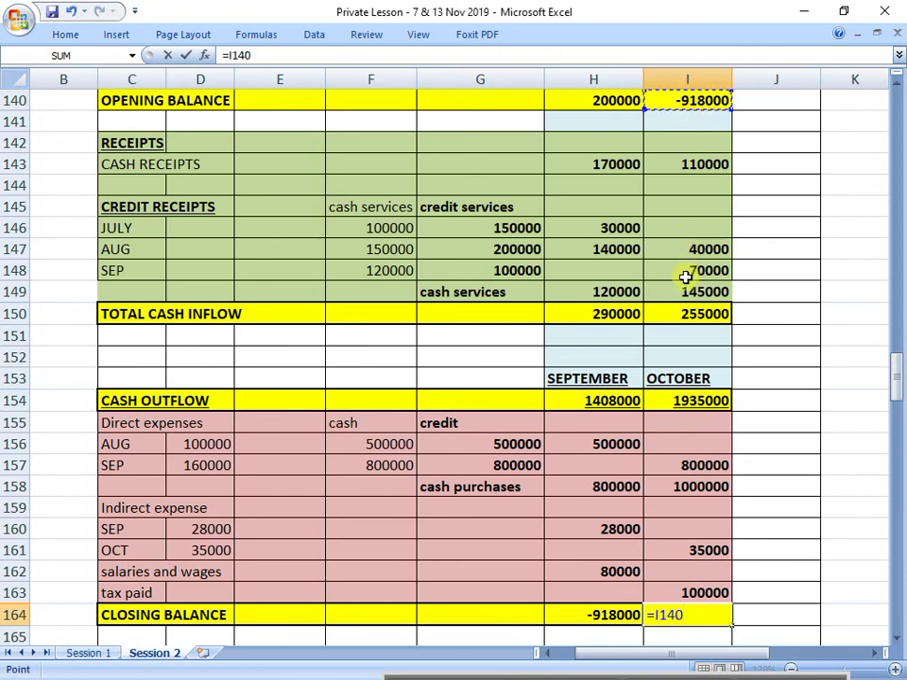
text(+)
click(704, 319)
text(-)
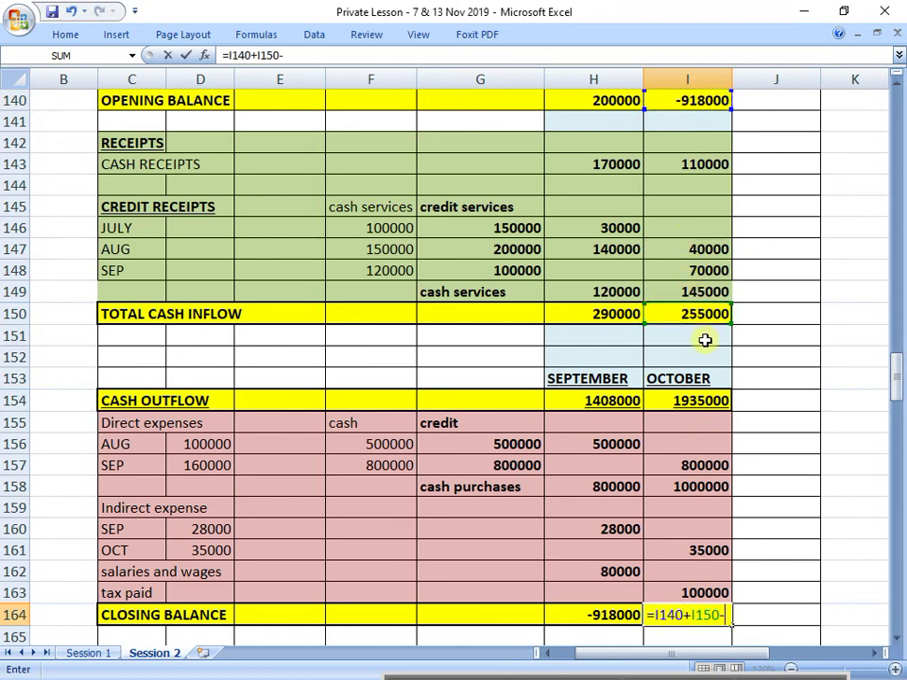
click(692, 402)
key(Return)
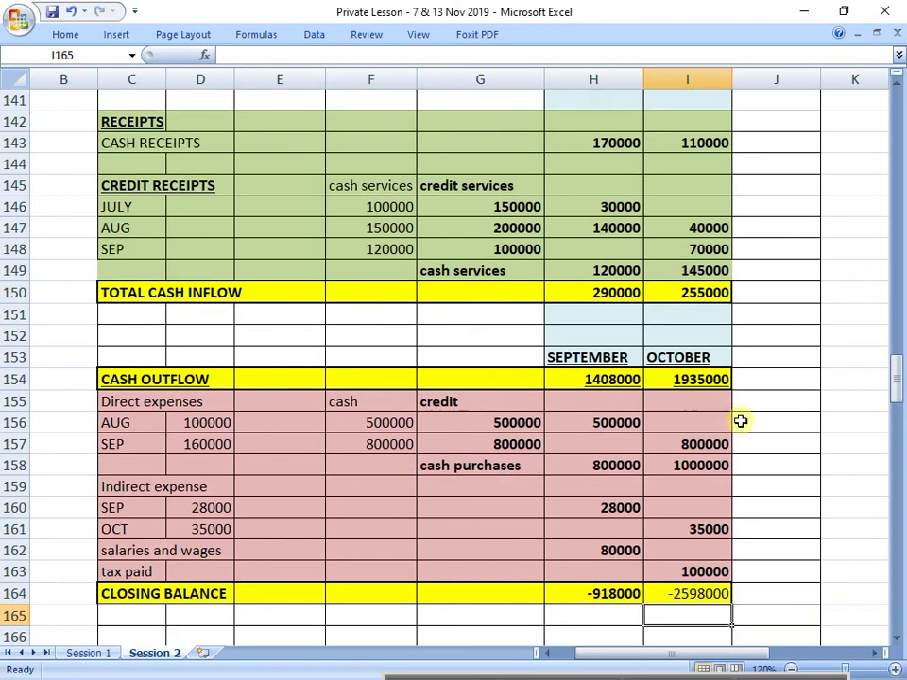
click(712, 593)
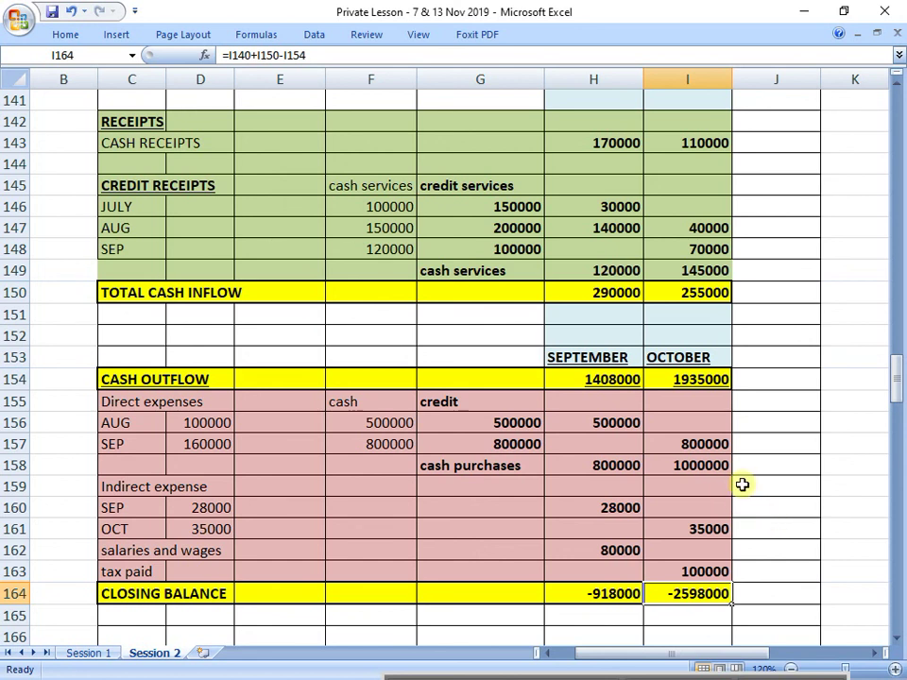
Correct the August credit formula under Direct expenses in G156 to =D156*0,5.
drag(392, 425, 381, 446)
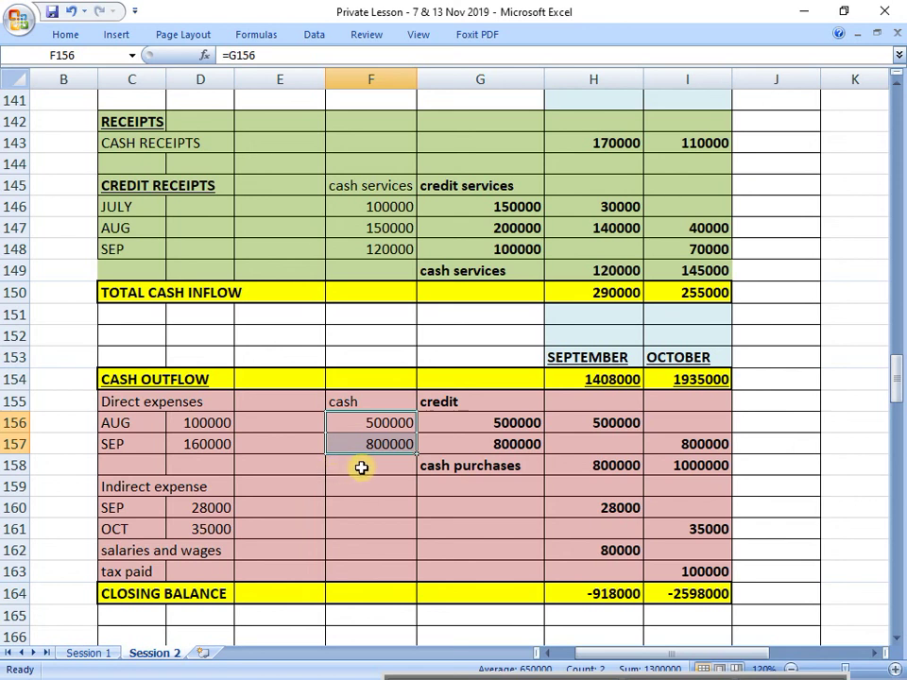
click(215, 425)
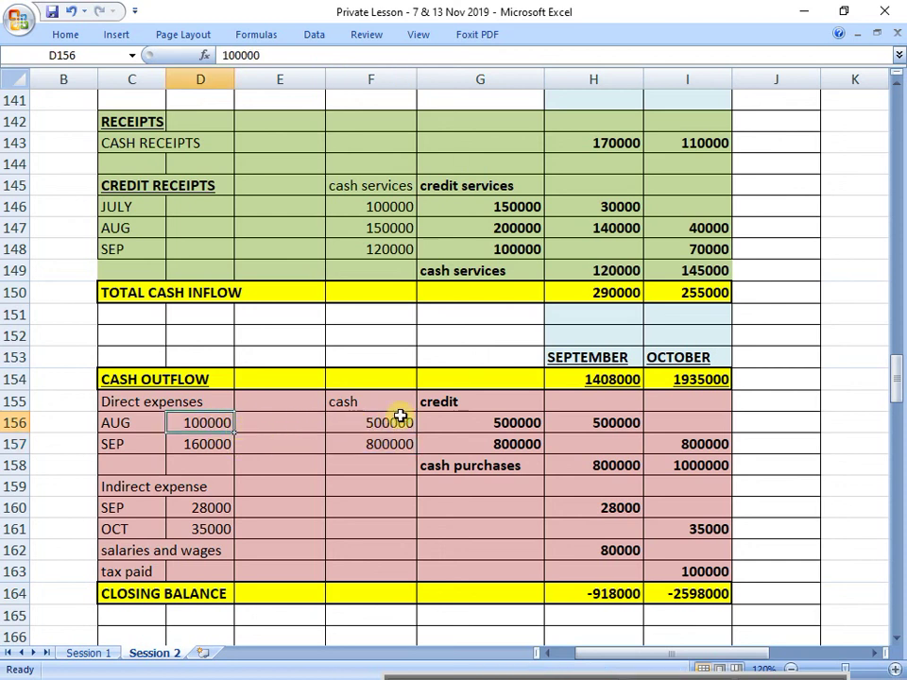
click(496, 414)
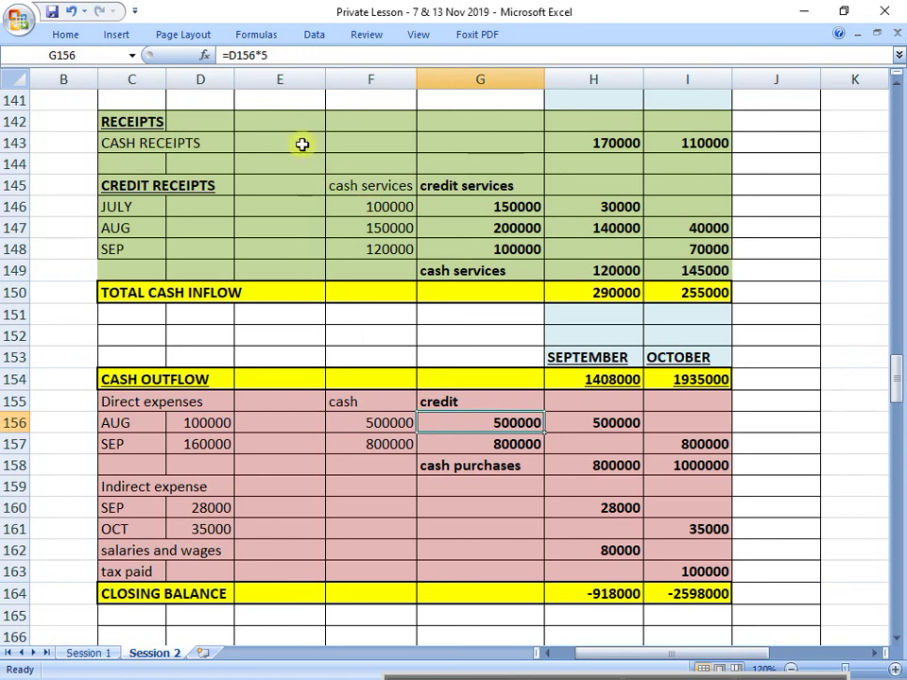
click(278, 54)
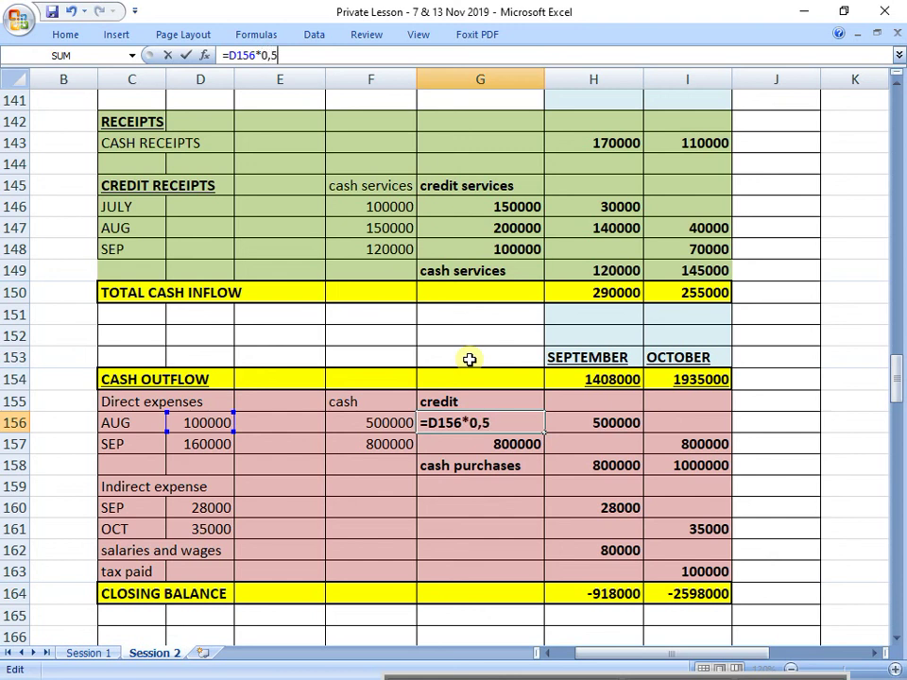
key(Return)
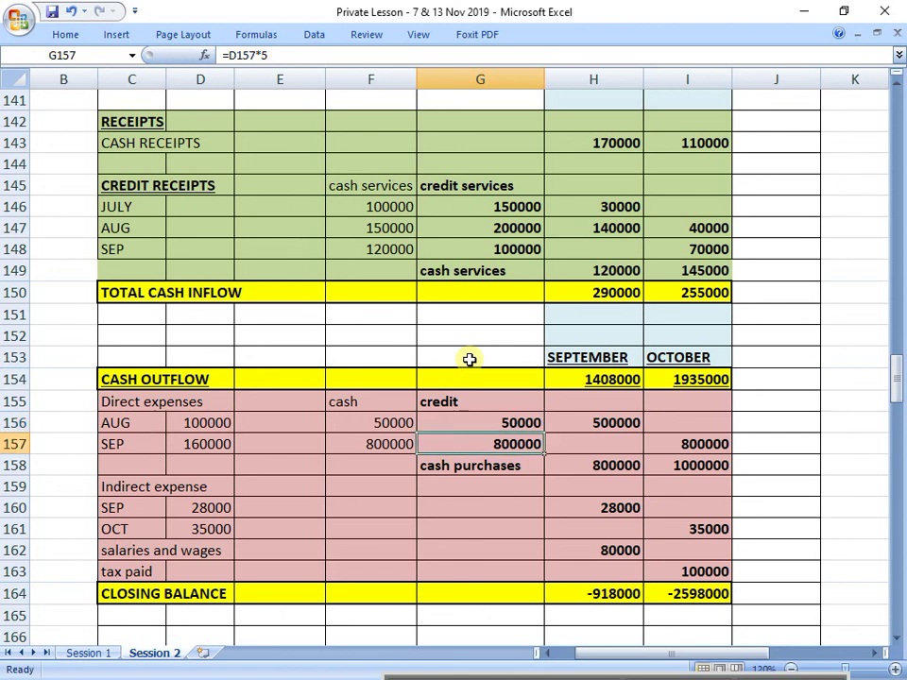
Check the August direct expense row, and correct the September credit formula in G157 to =D157*0,5.
key(Up)
key(Left)
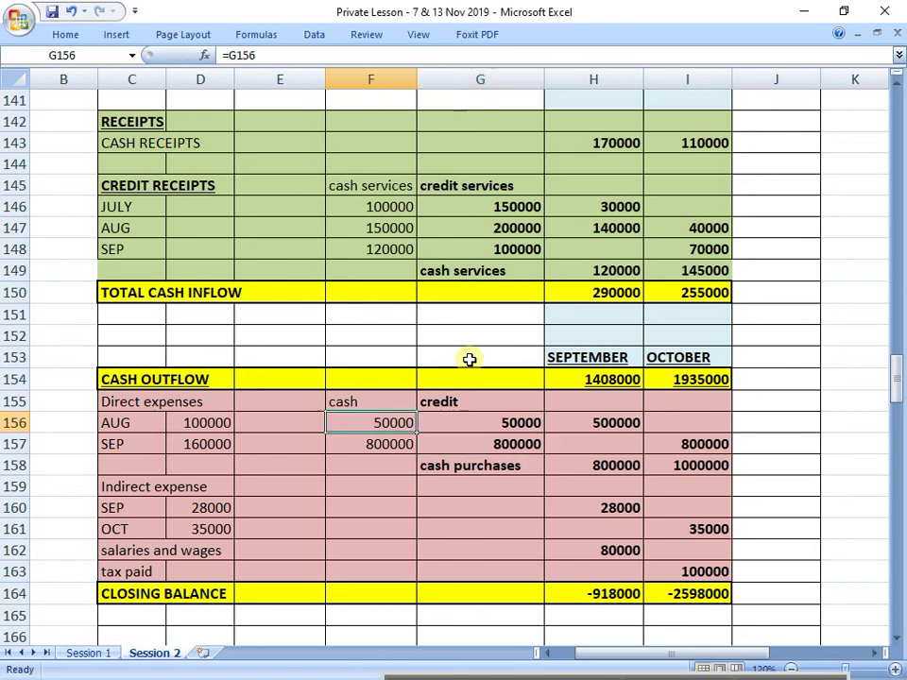
key(Left)
key(Left)
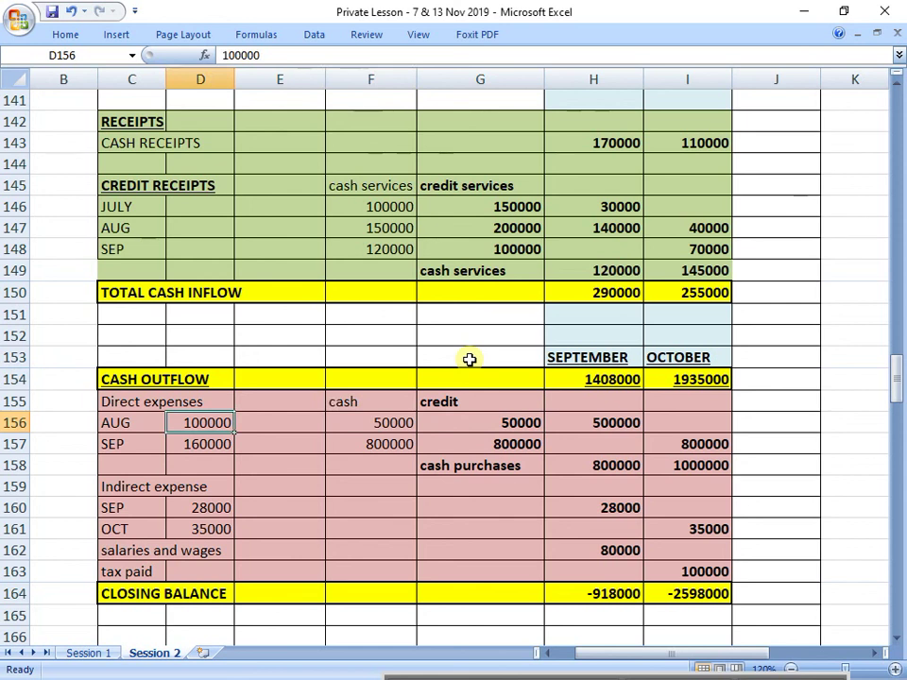
key(Right)
key(Right)
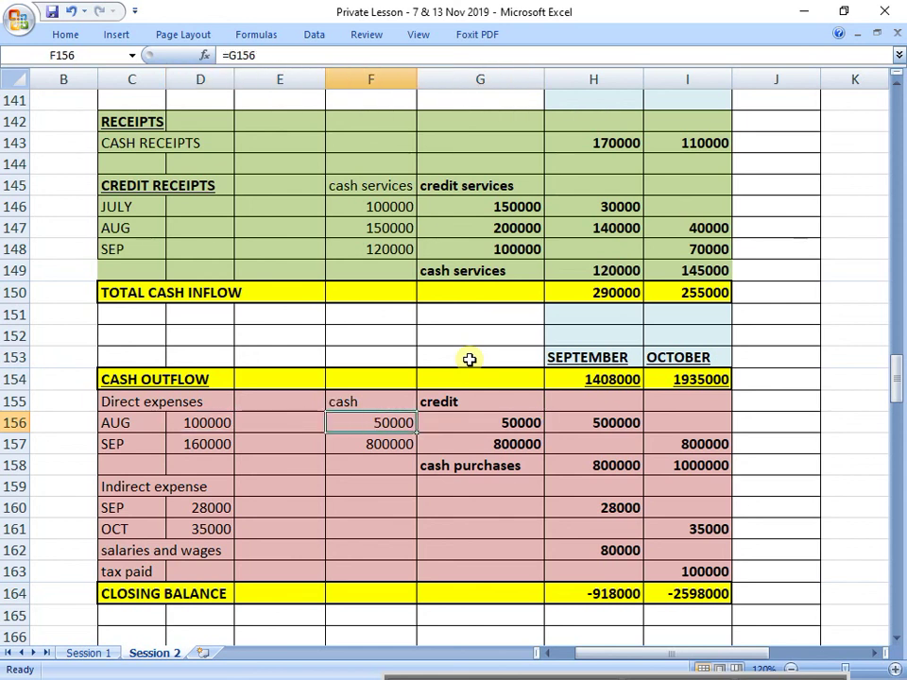
key(Down)
key(Right)
key(Left)
key(Right)
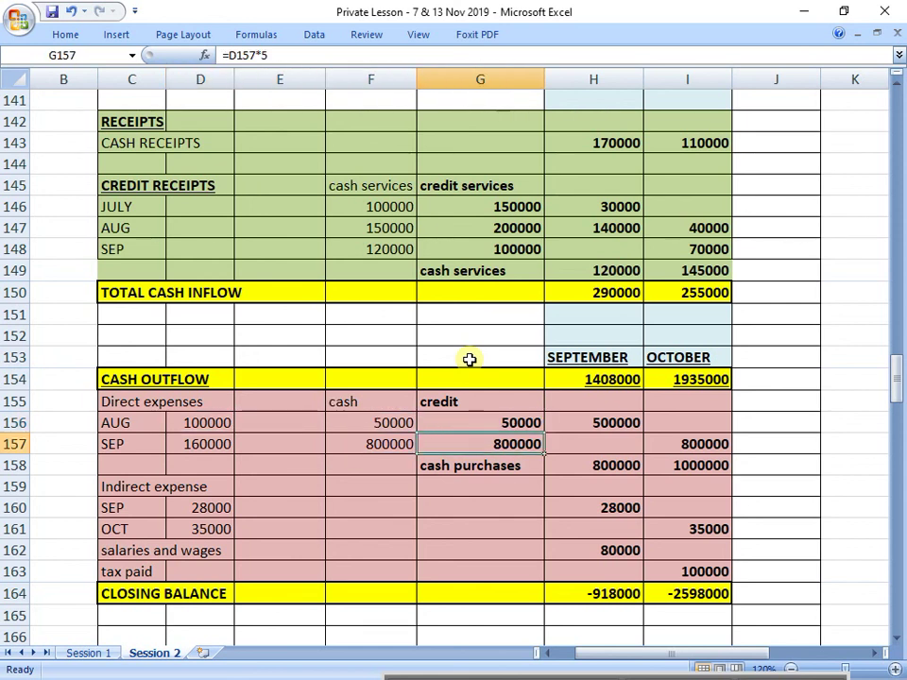
click(261, 55)
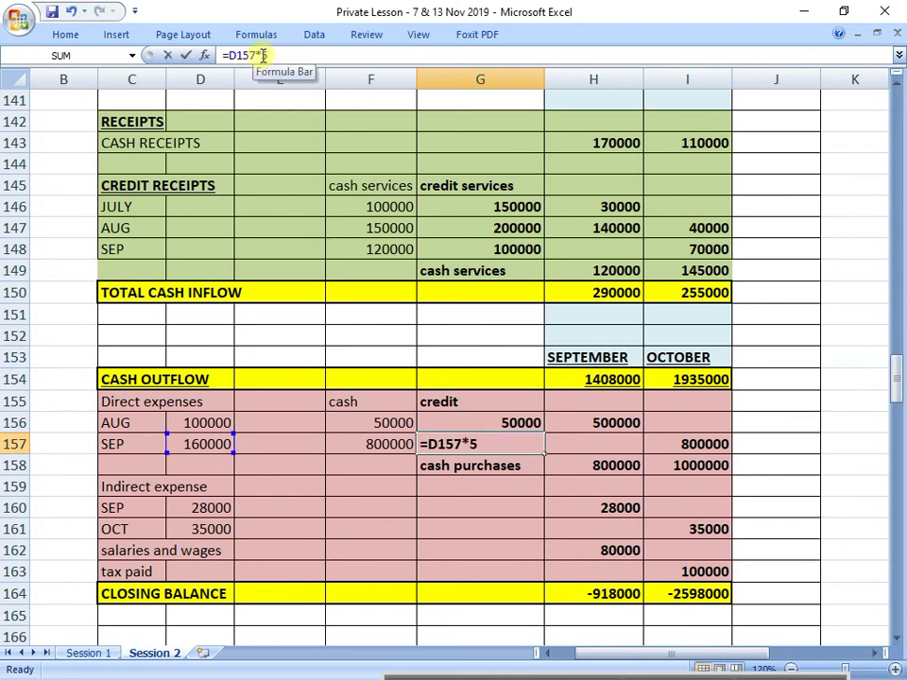
text(0,)
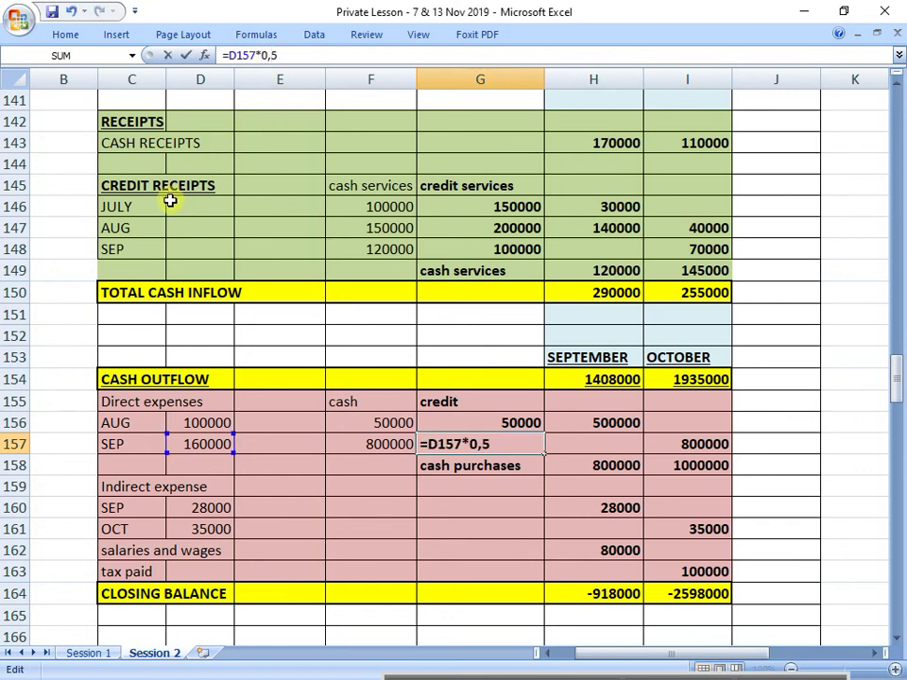
key(Return)
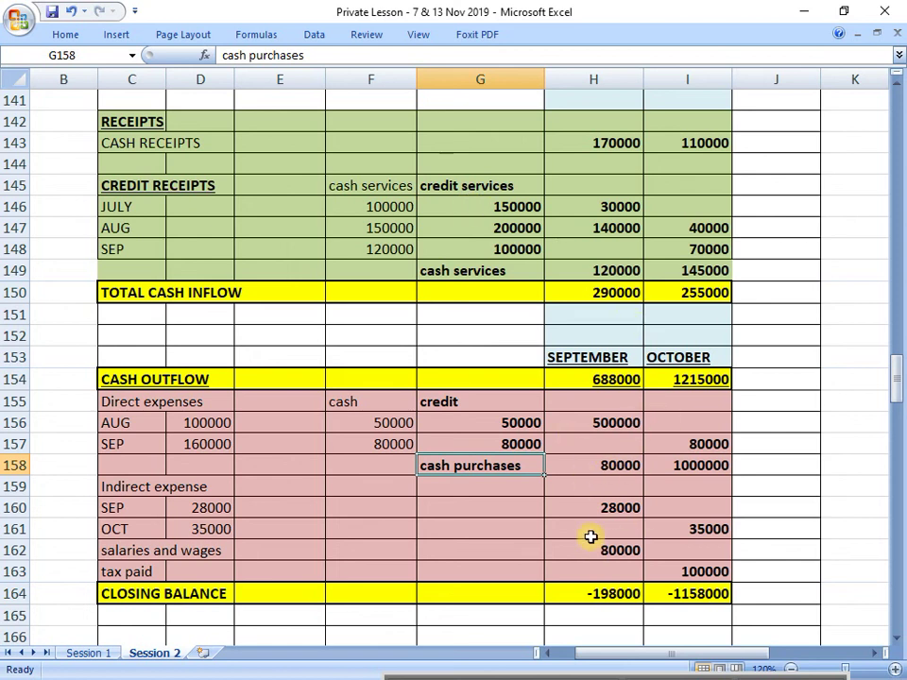
Review how opening balance, total cash inflow and cash outflow lead to the closing balance for September and for October.
drag(628, 593, 659, 594)
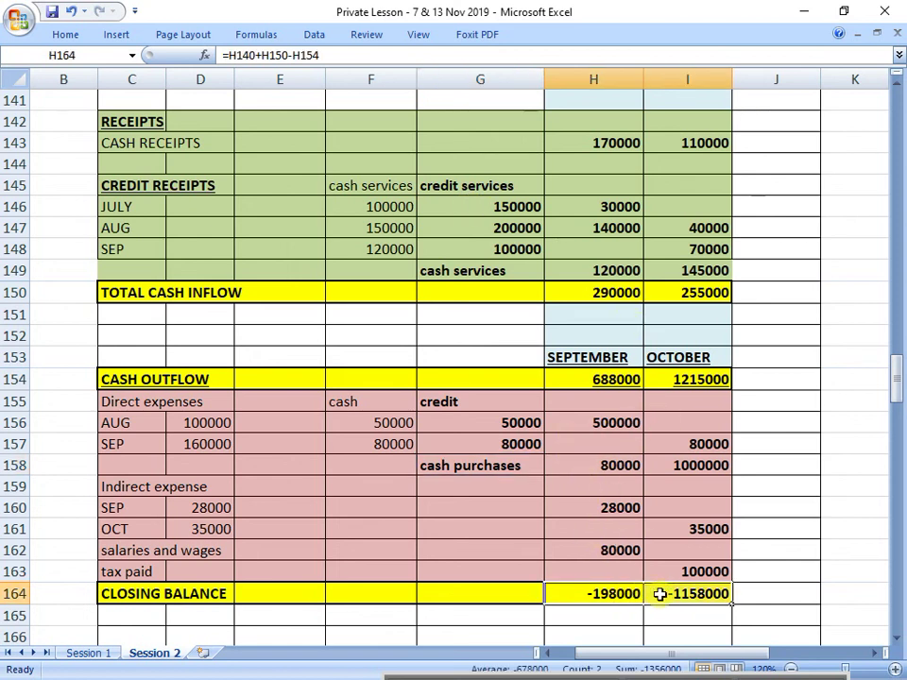
scroll(665, 561, up, 1)
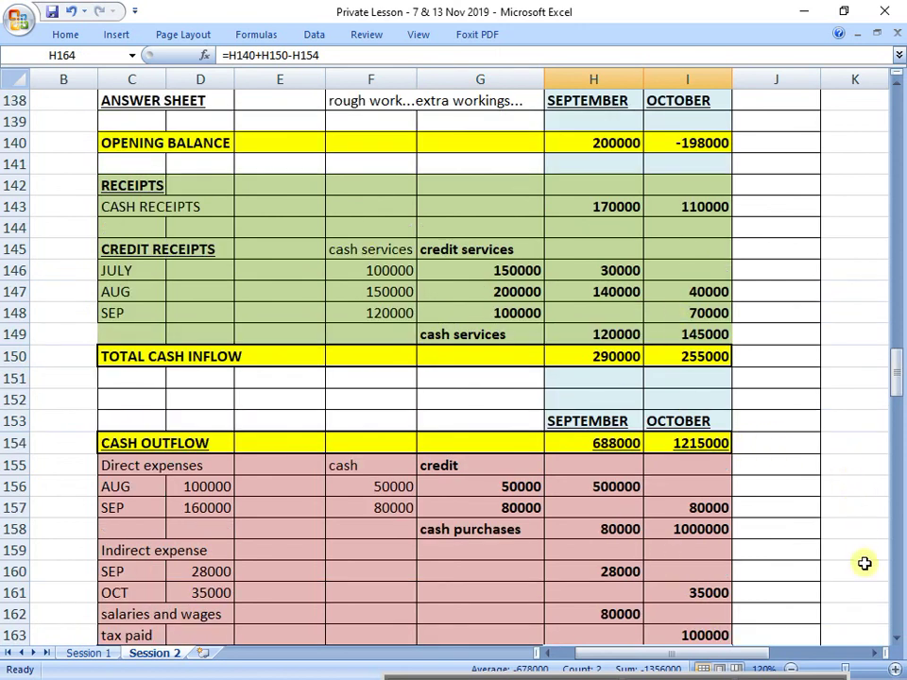
double_click(898, 641)
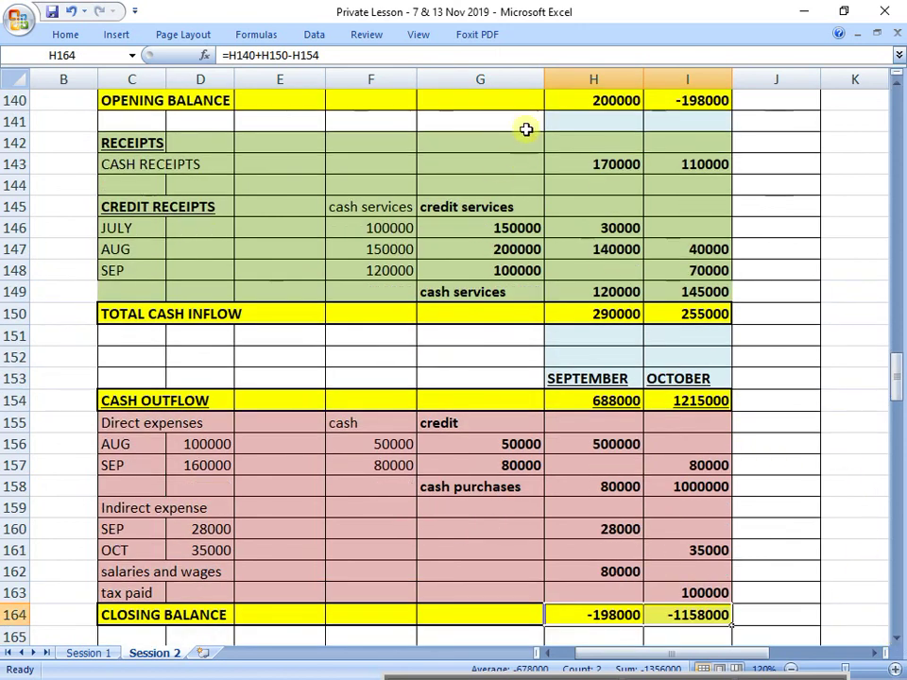
click(596, 100)
click(604, 310)
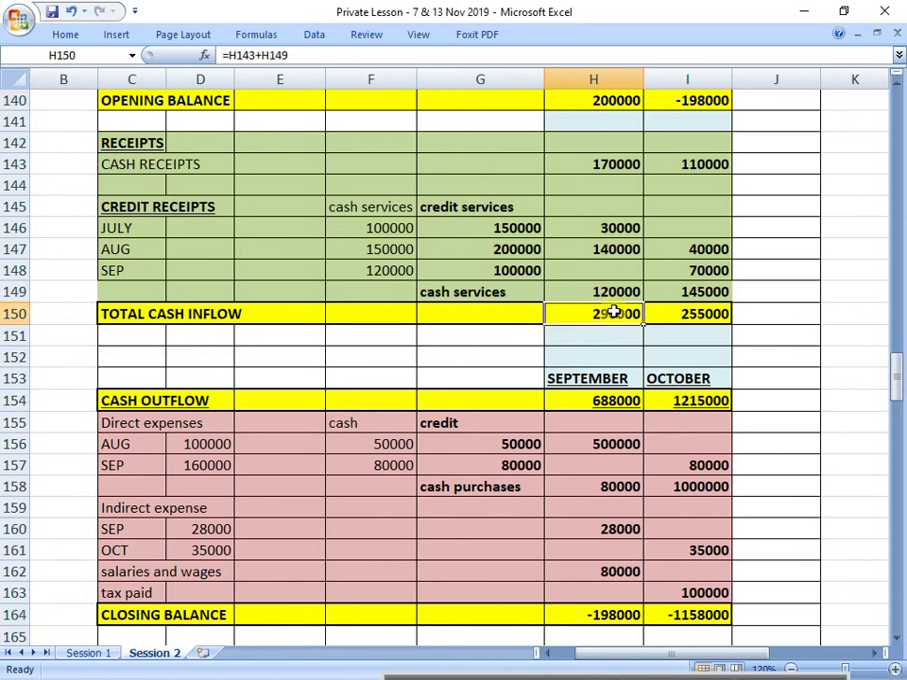
click(620, 401)
click(599, 615)
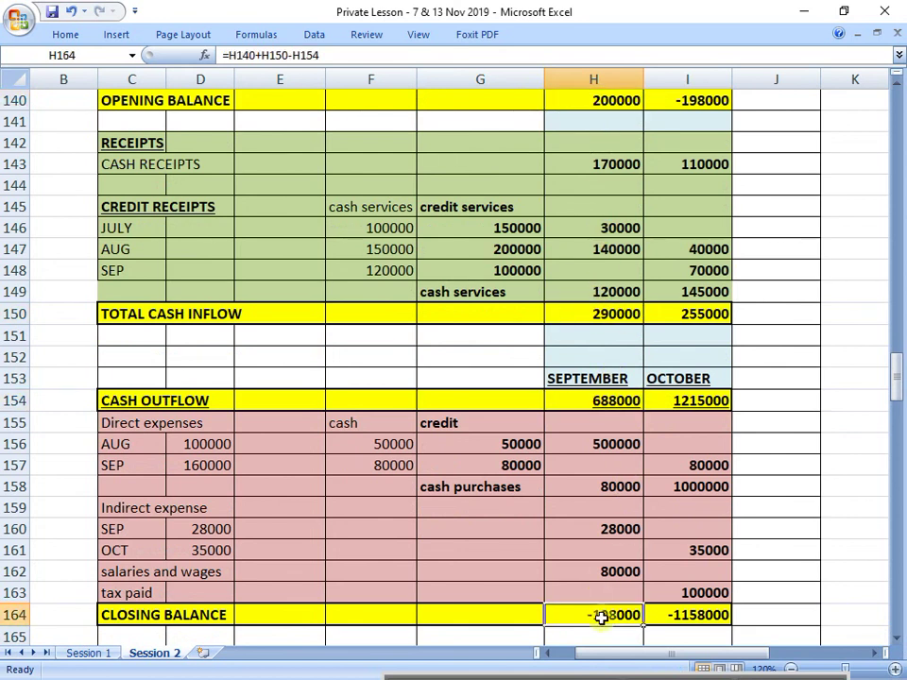
click(682, 100)
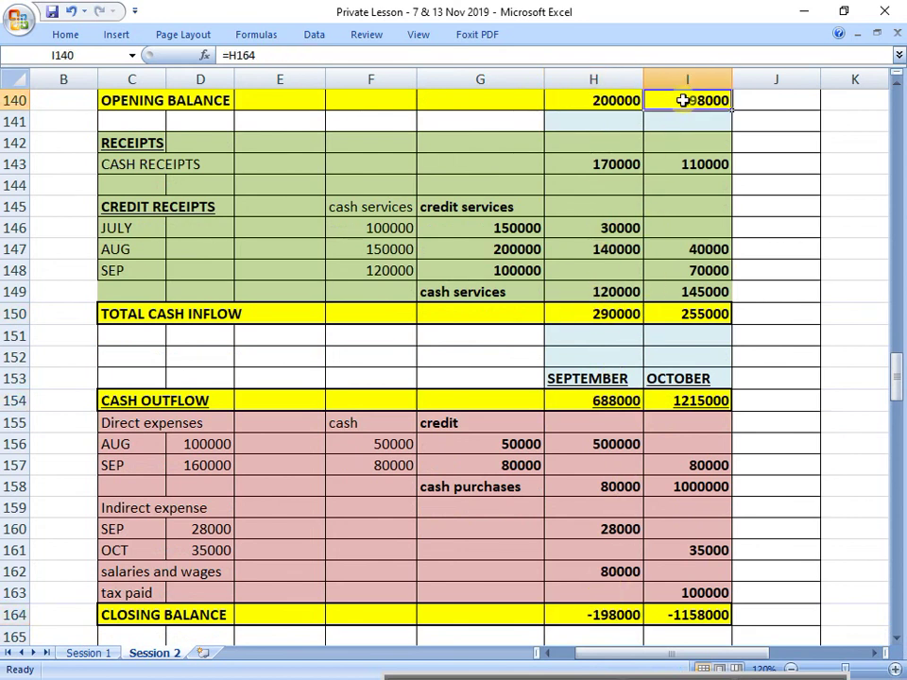
click(688, 315)
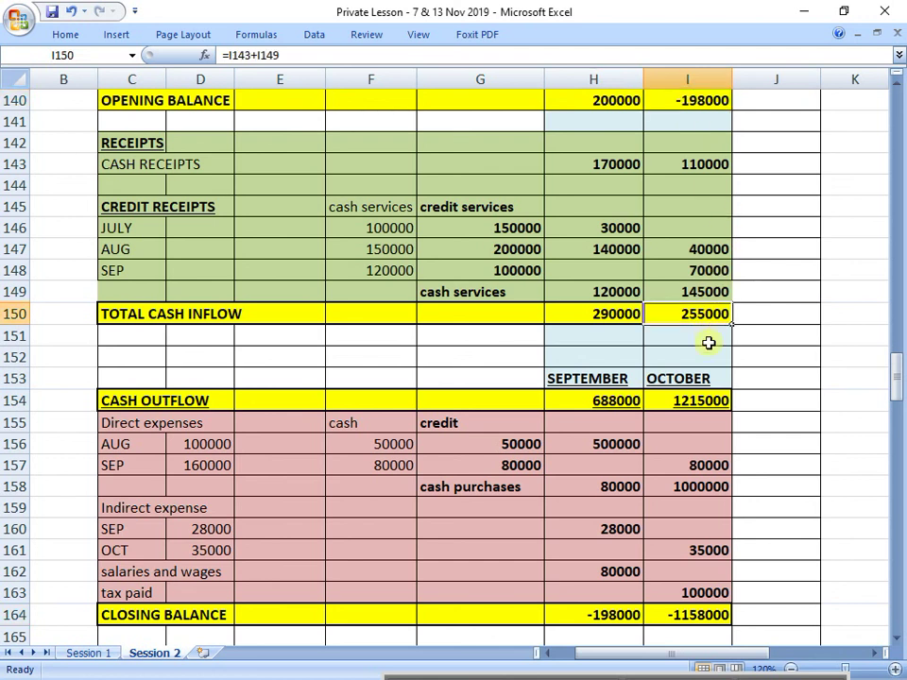
click(710, 397)
click(705, 615)
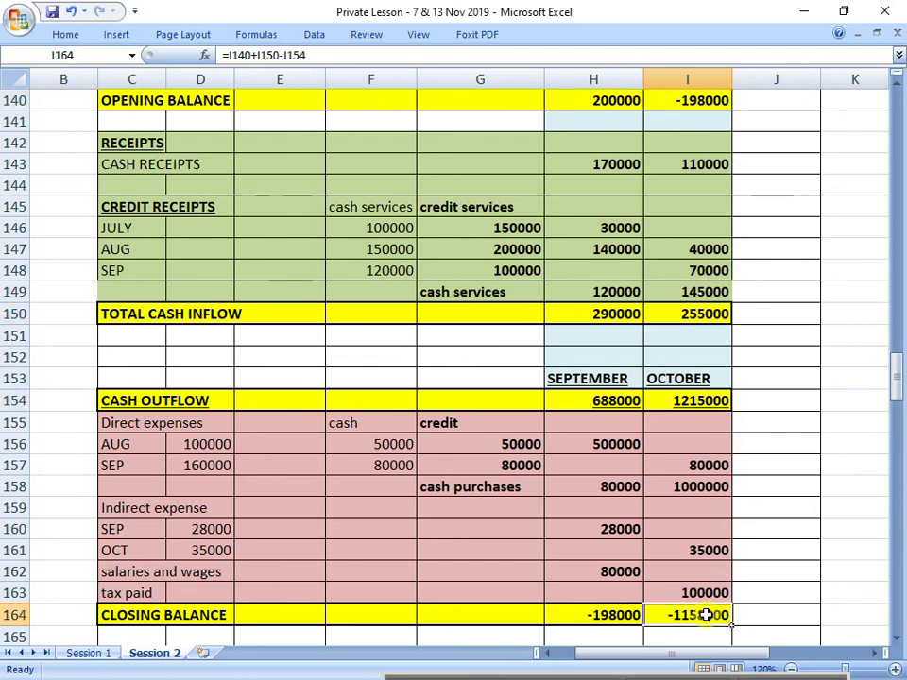
Add the notes "negative cash flow...", "bank overdraft" and "credit needed to operate..." beneath the September closing balance in H165:H167.
scroll(621, 574, down, 1)
click(621, 573)
text(nega)
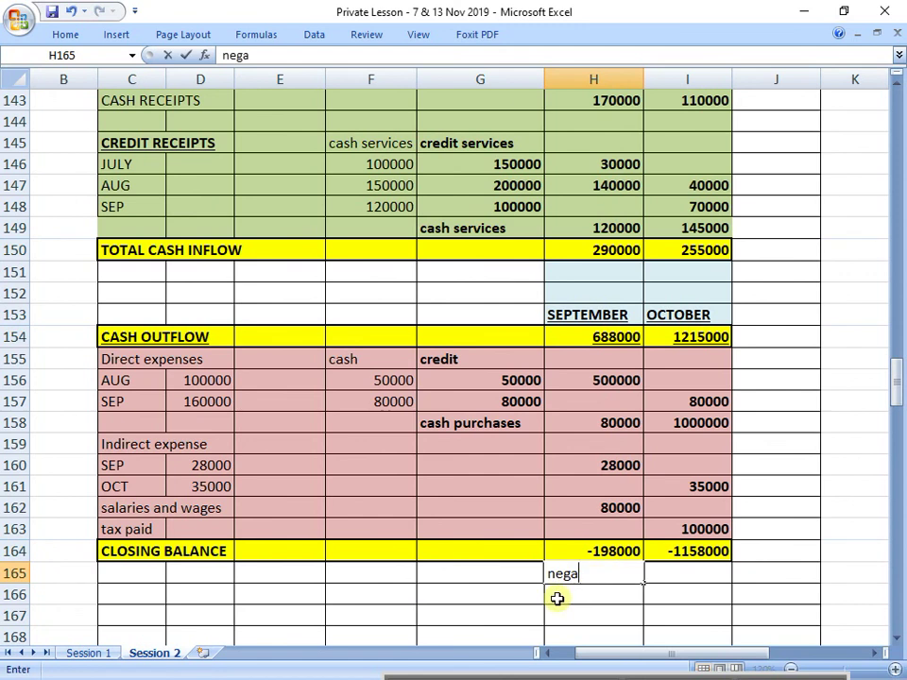
text(tive cash flow...)
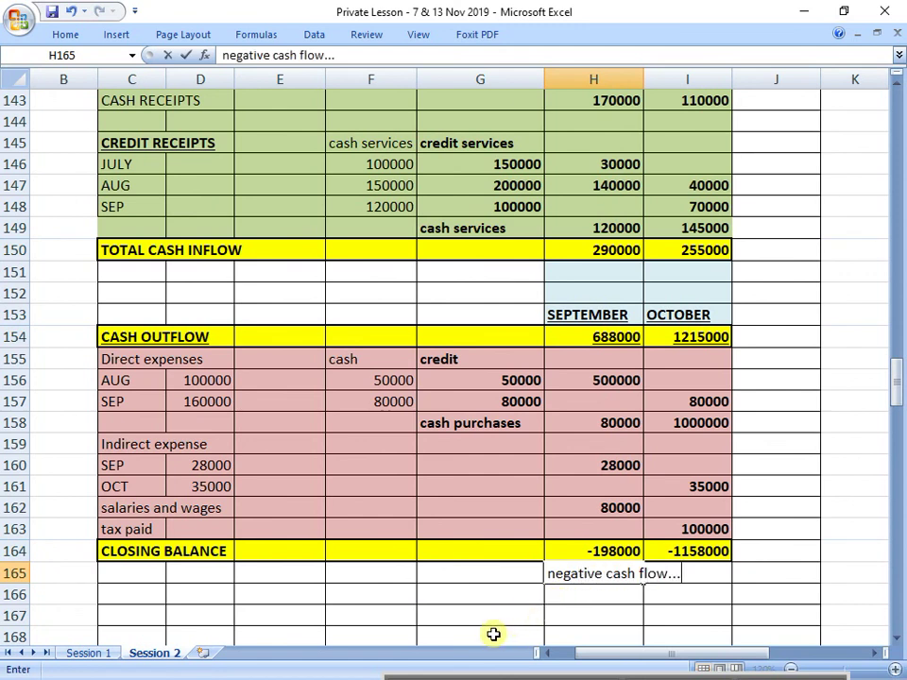
key(Return)
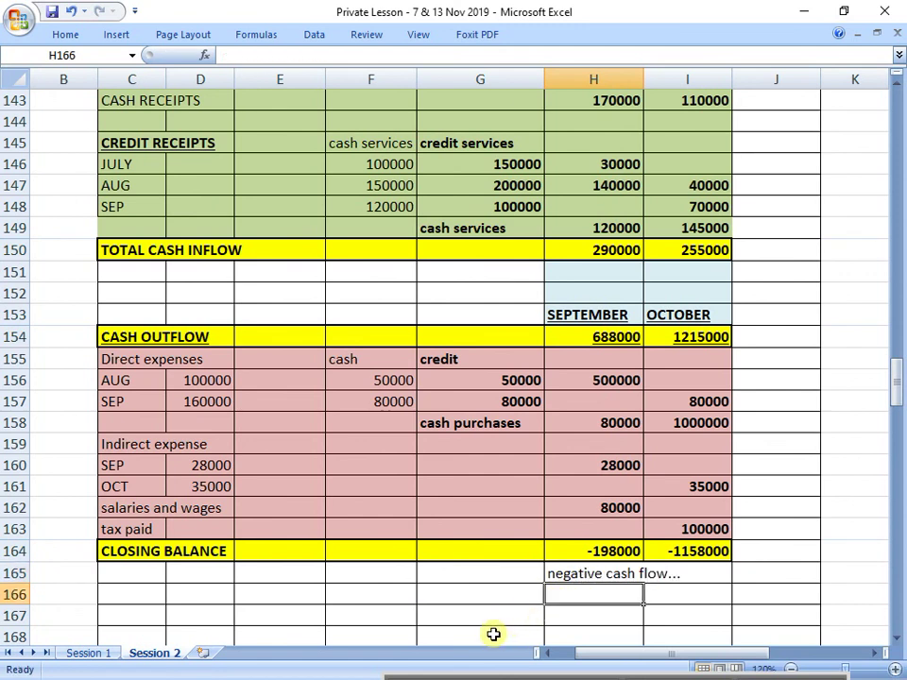
text(bank overdraft)
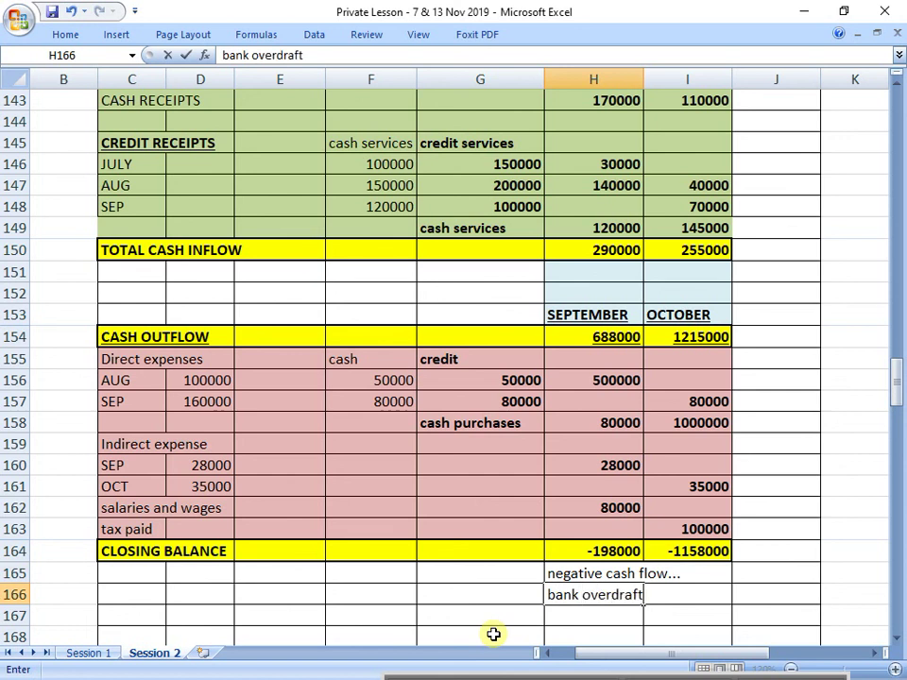
key(Return)
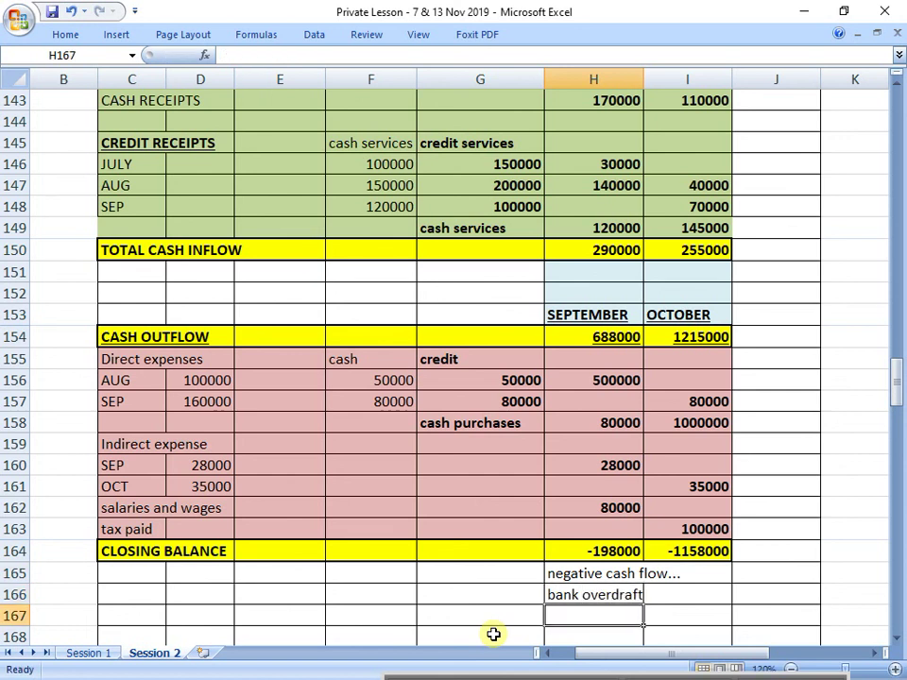
text(credit needed to operat)
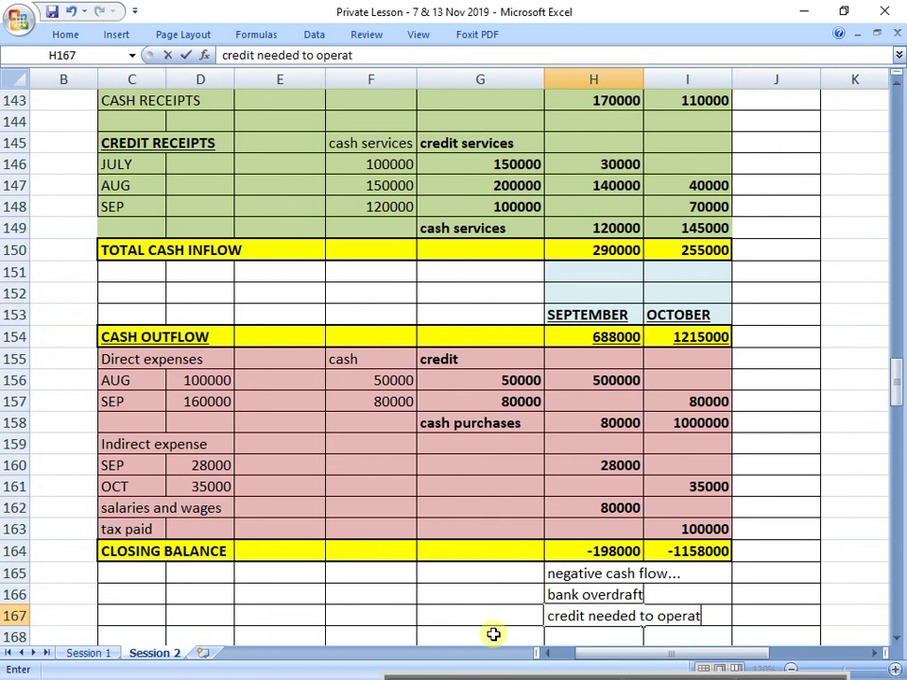
text(e...)
key(Return)
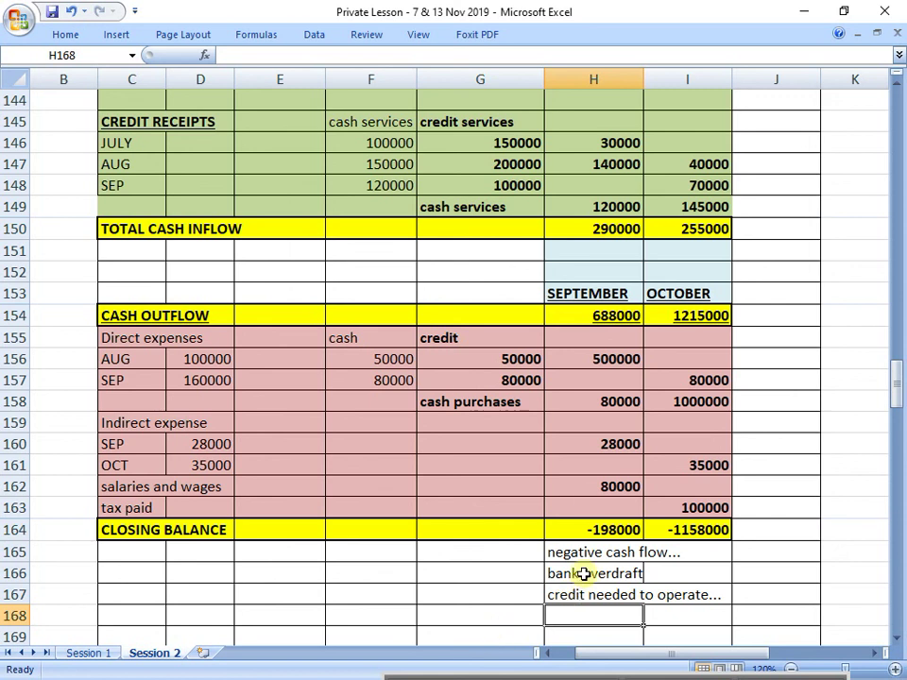
Compare the cash outflow and total cash inflow rows, and examine the expense and receipt figures behind both months.
drag(138, 316, 688, 308)
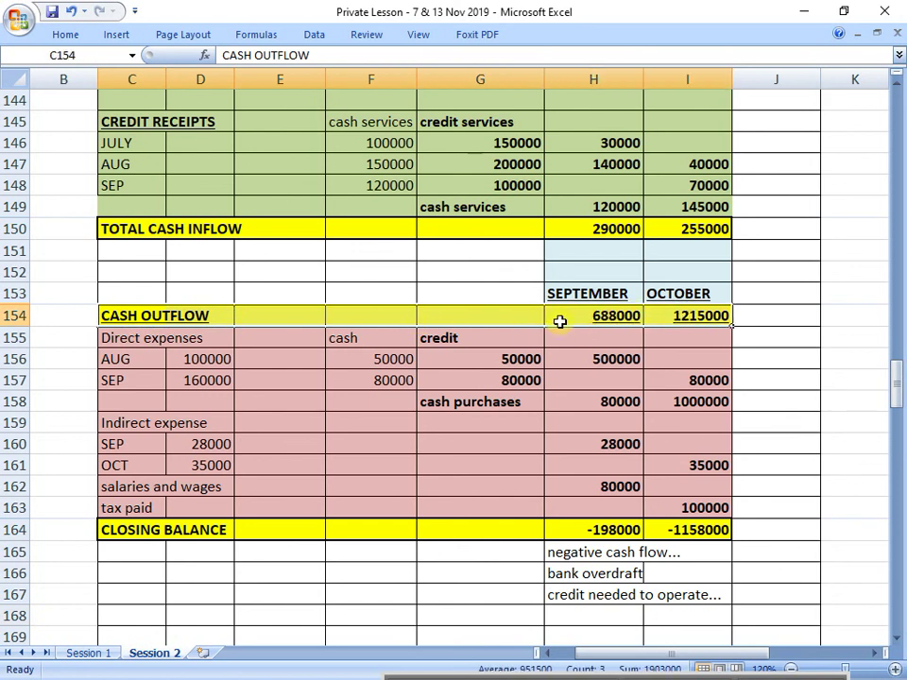
drag(138, 234, 684, 227)
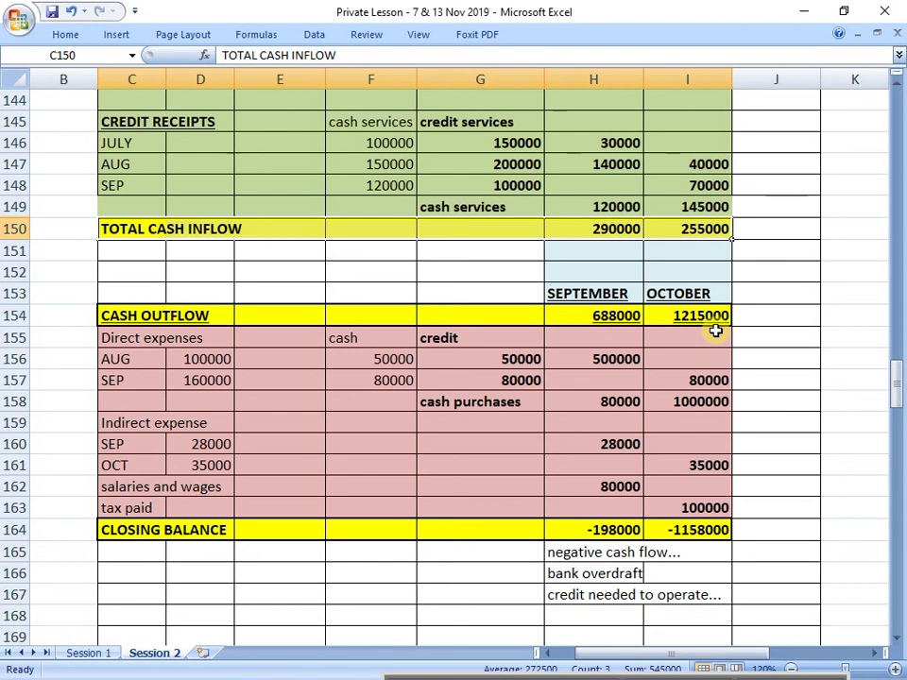
scroll(567, 372, up, 2)
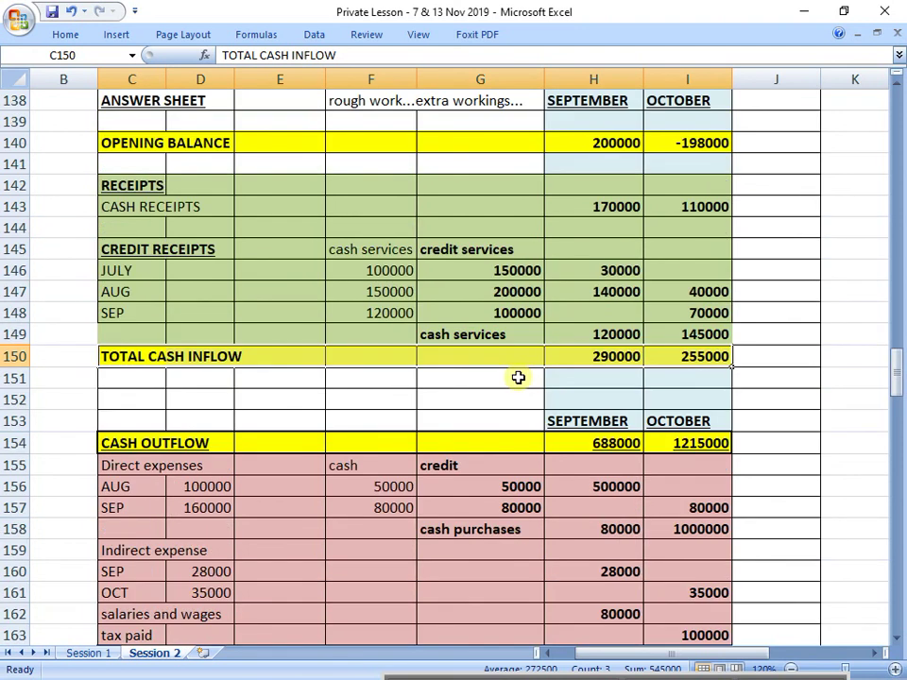
scroll(239, 153, down, 1)
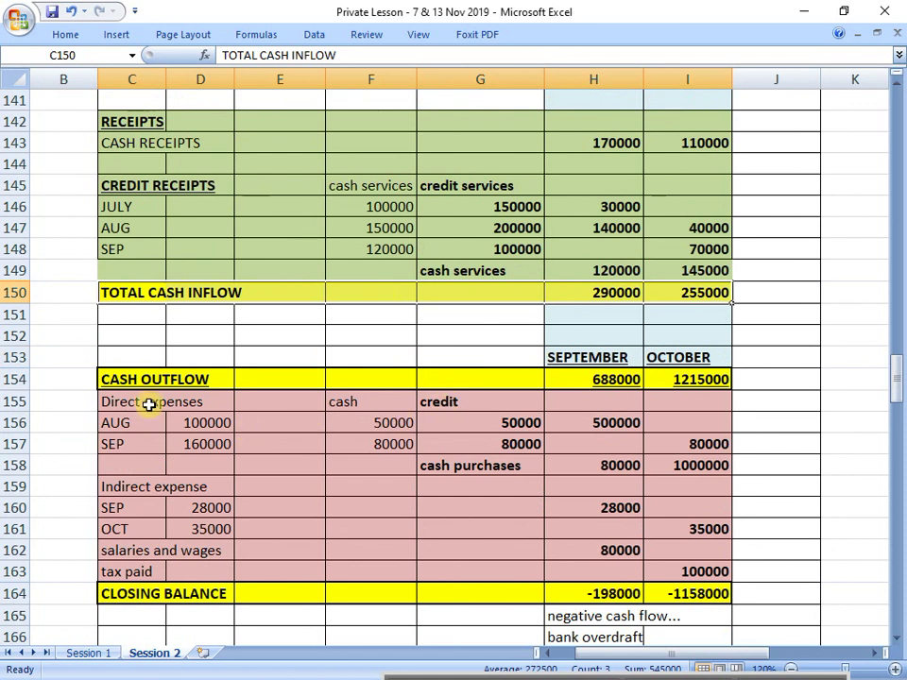
drag(145, 403, 510, 444)
drag(595, 422, 680, 565)
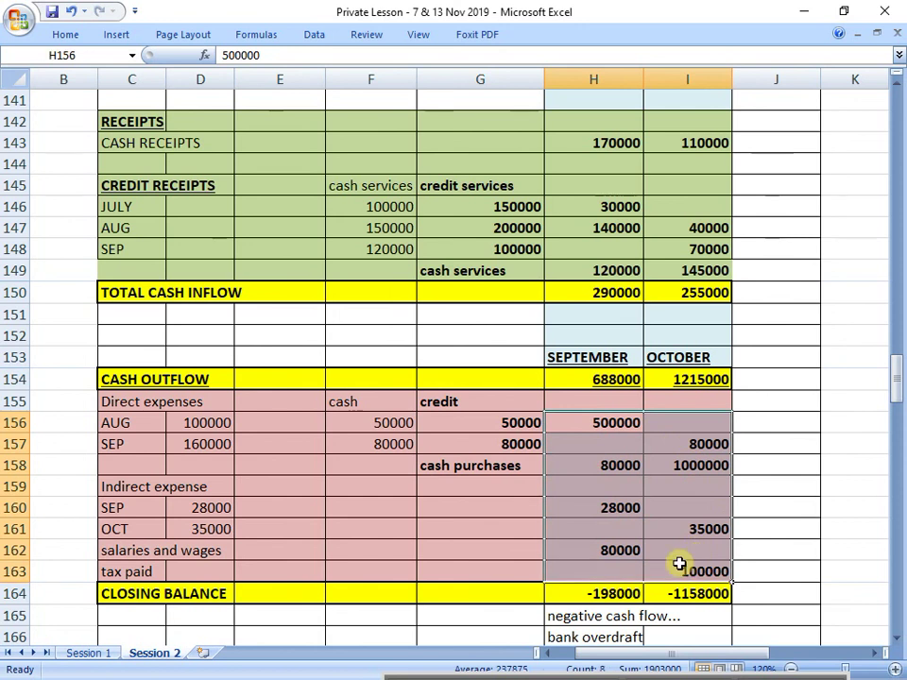
scroll(650, 508, up, 1)
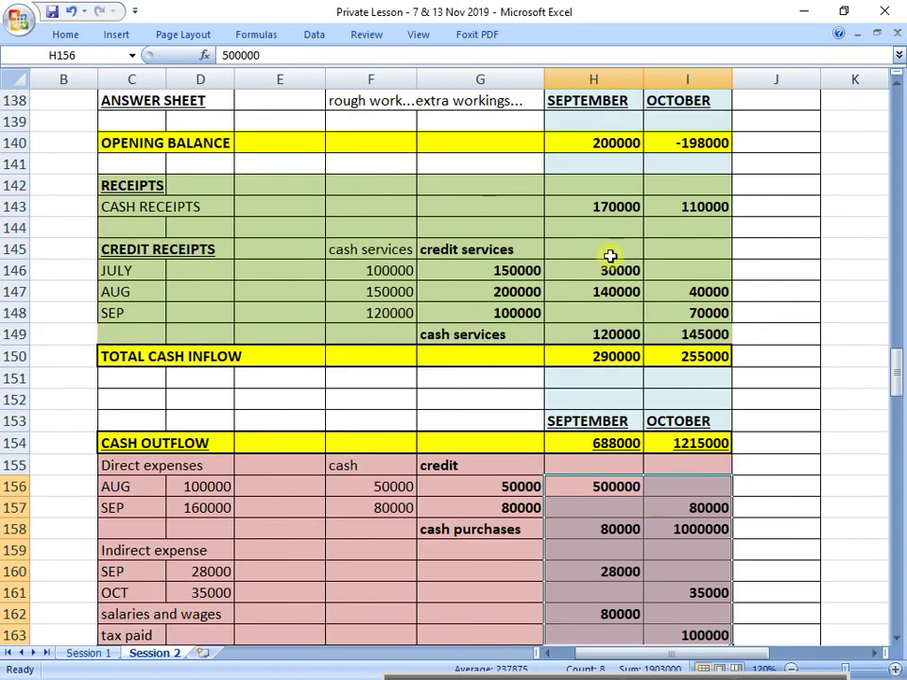
drag(593, 202, 704, 334)
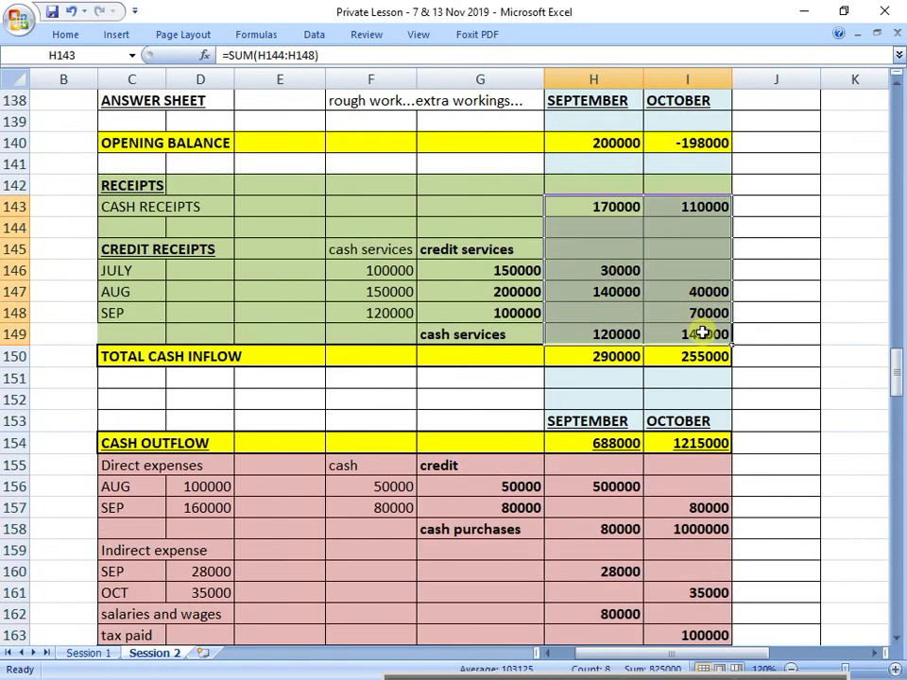
click(696, 421)
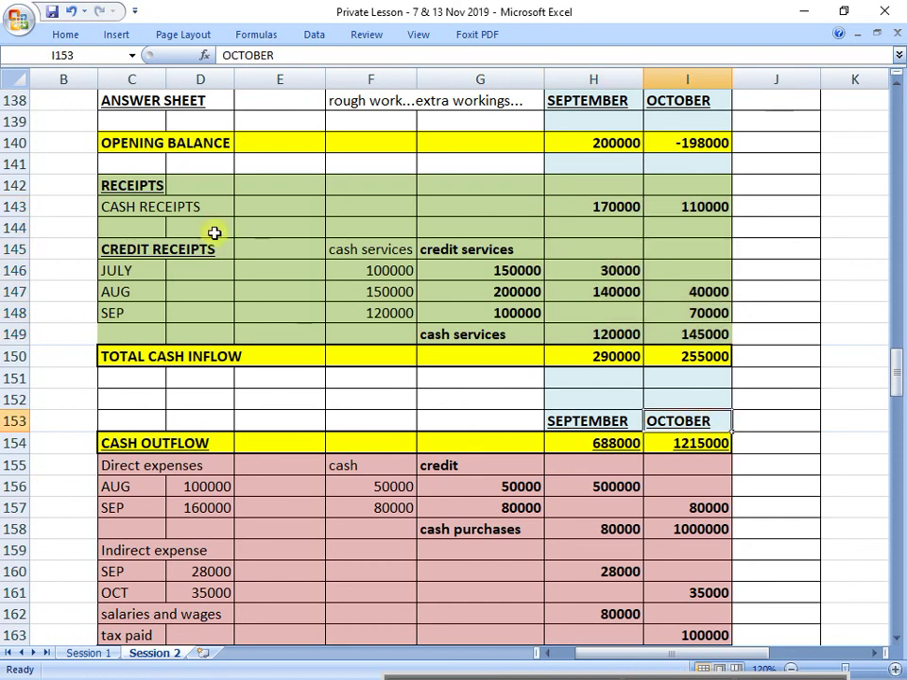
scroll(255, 289, down, 1)
scroll(256, 289, up, 1)
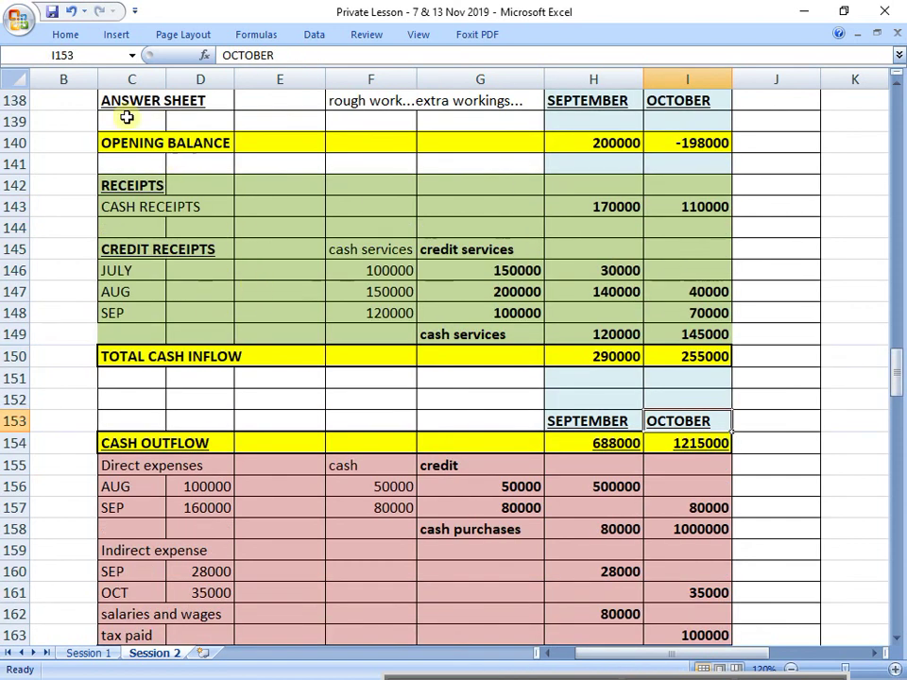